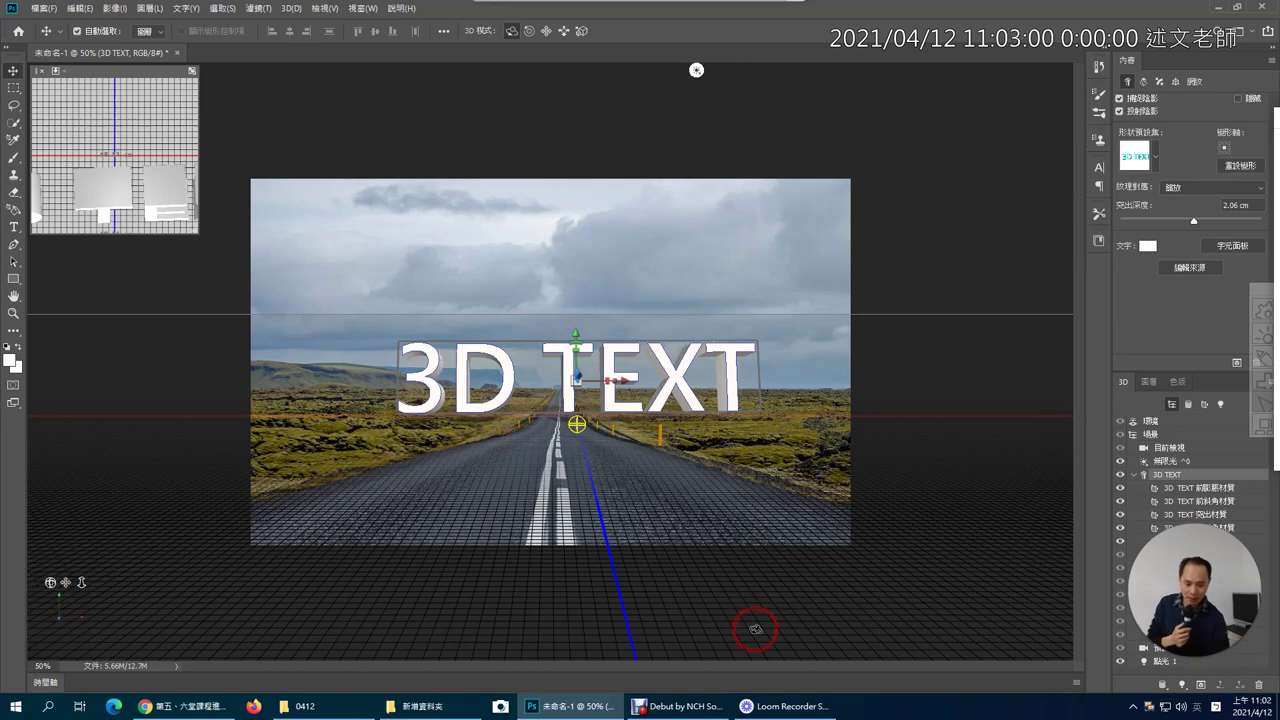
- Switch from Photoshop to the 1know Photoshop 3D tutorial page in Chrome
left_click(174, 708)
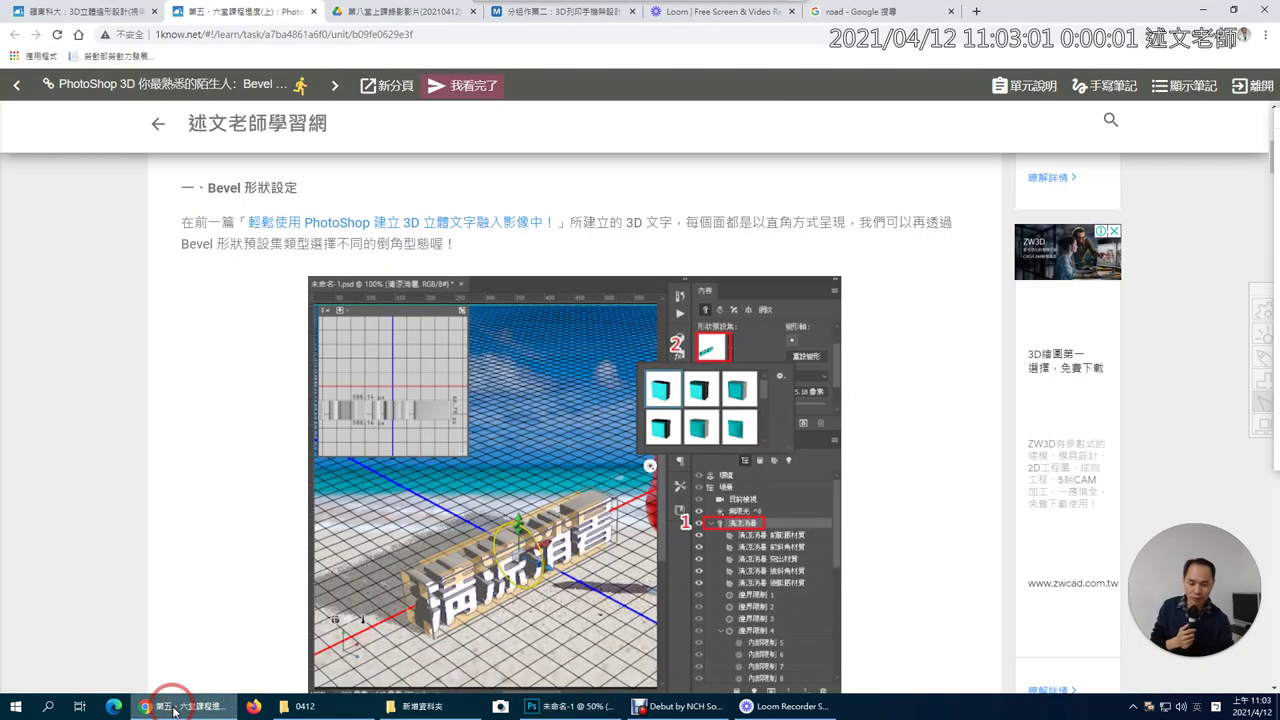
- Scroll to the top of the post and highlight 'Lathe 車床' in its title
left_click(327, 258)
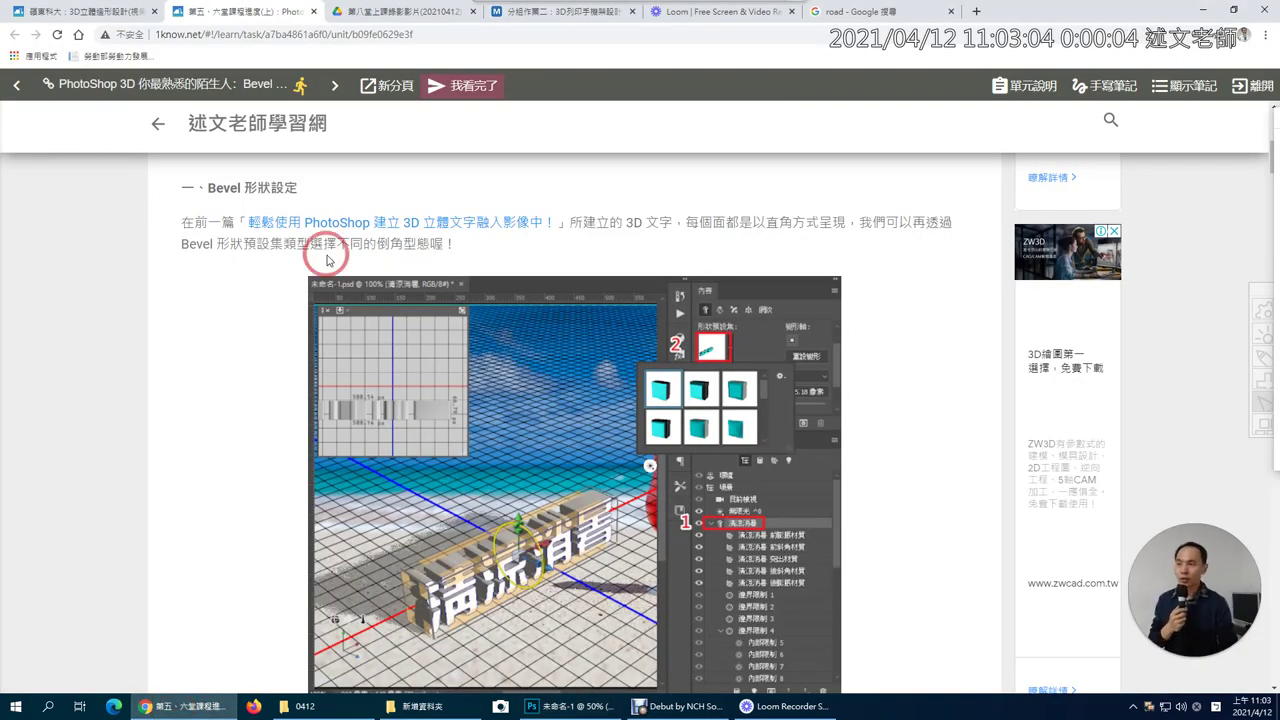
scroll(327, 258, "up", 5)
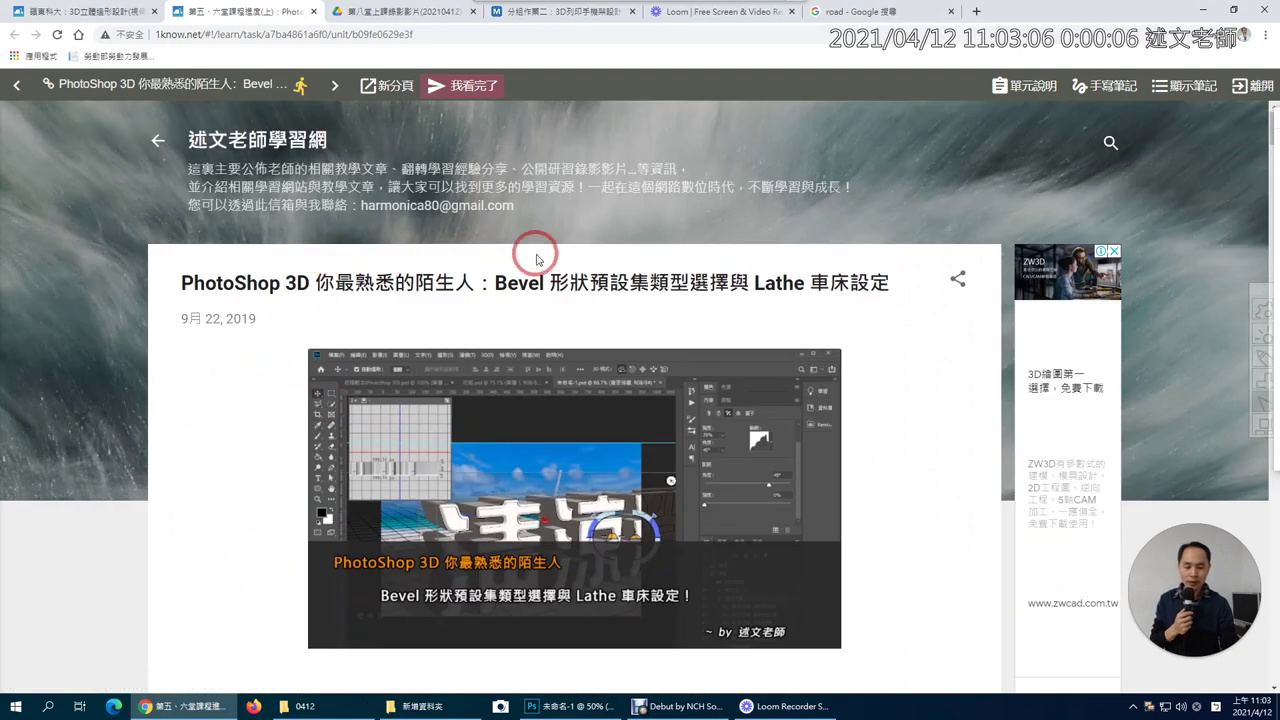
left_click_drag(752, 283, 855, 281)
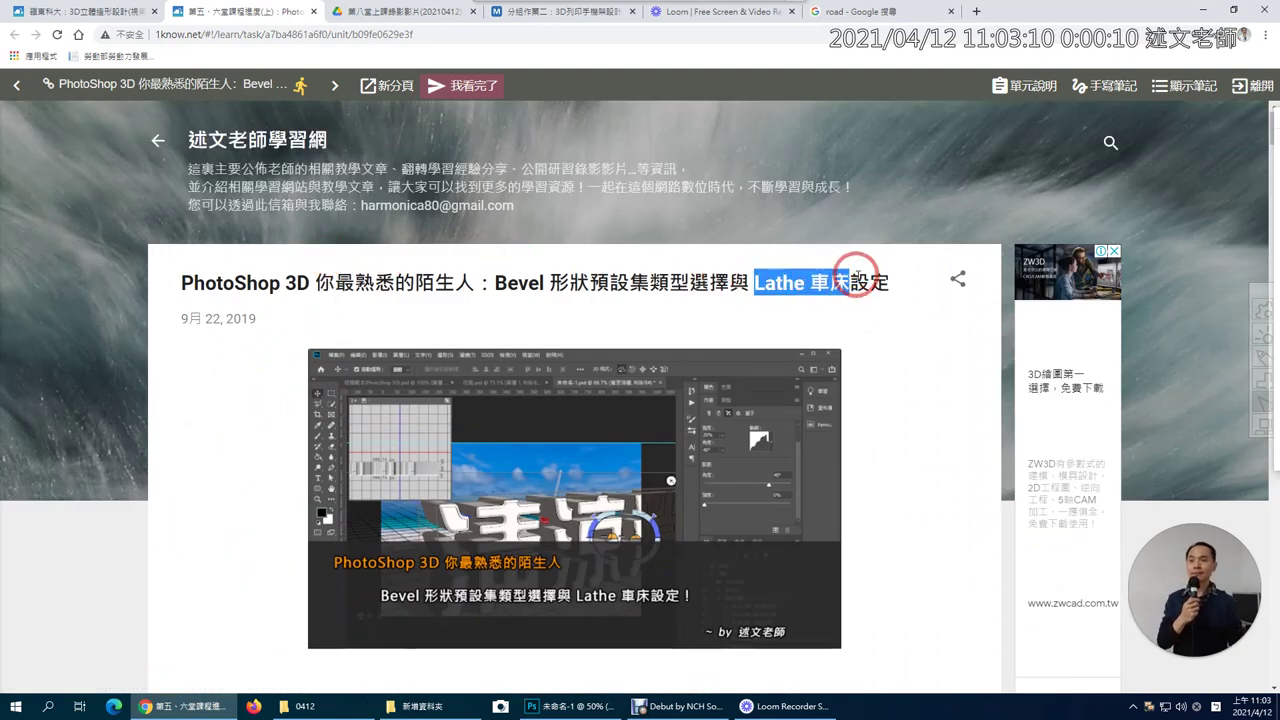
left_click(856, 277)
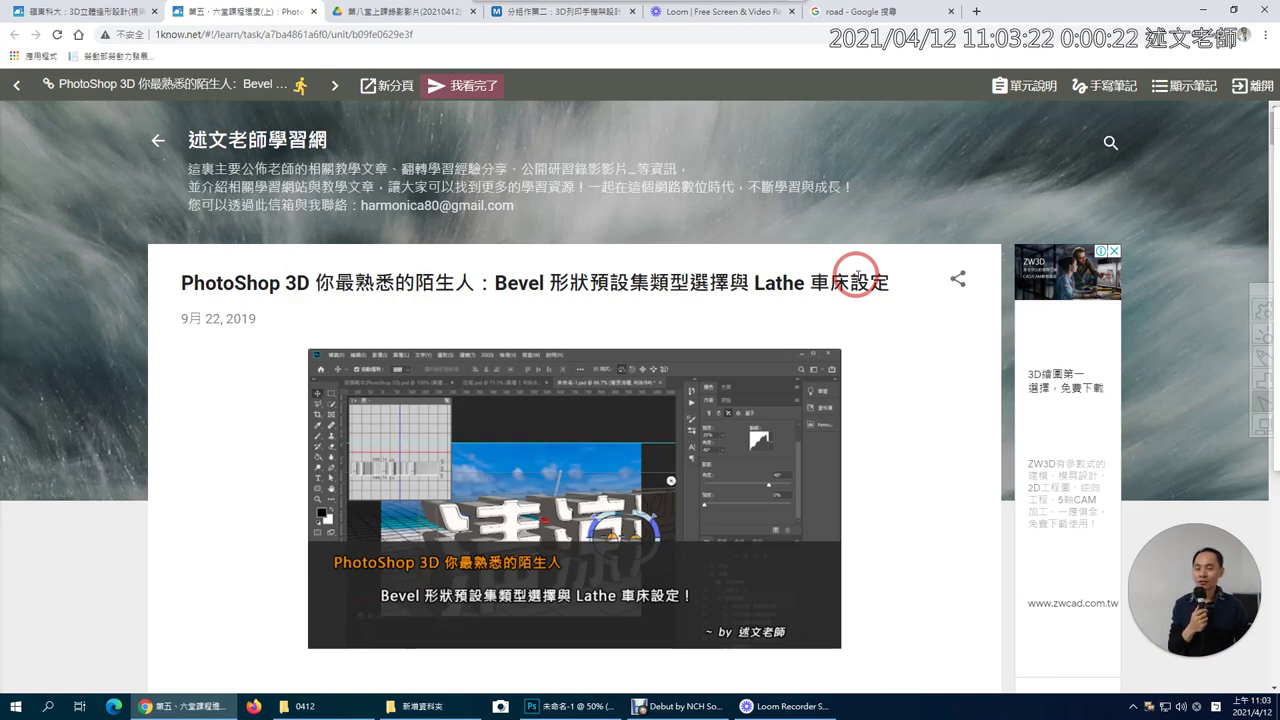
- Scroll past the Bevel screenshots to Lathe step 1, the closed half-vase pen path
scroll(856, 273, "down", 5)
scroll(858, 357, "down", 4)
scroll(860, 360, "down", 4)
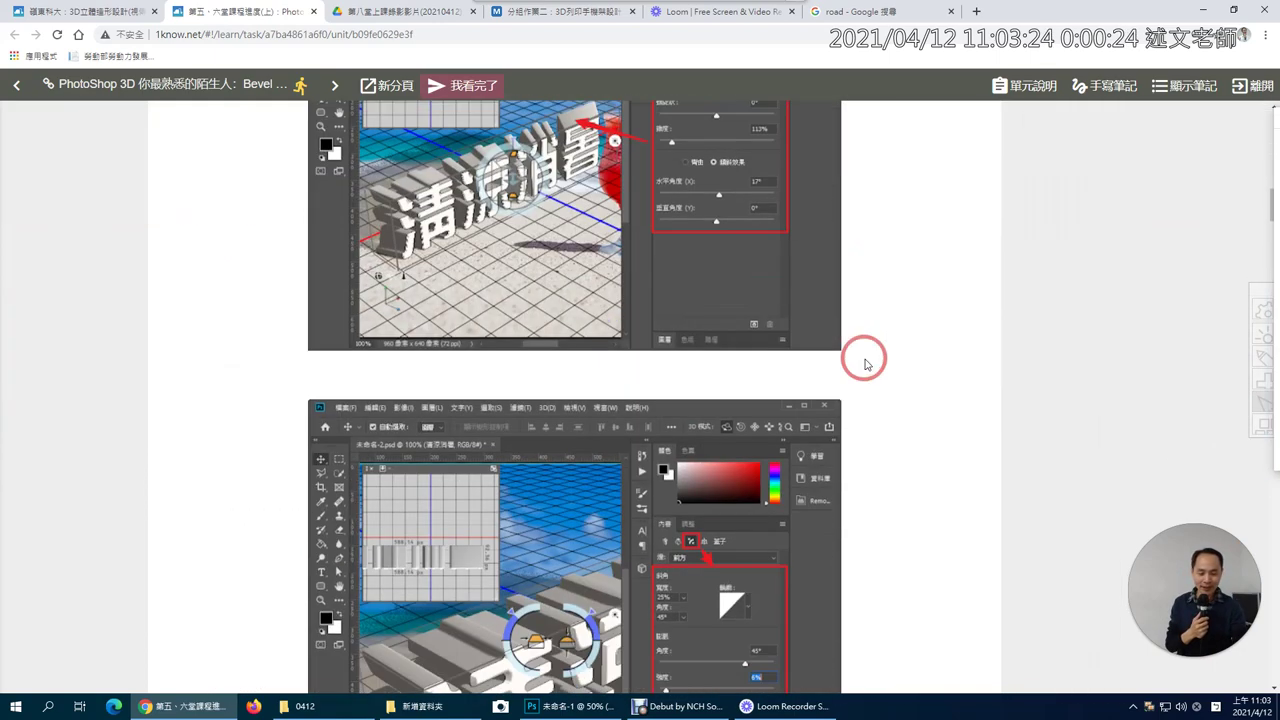
scroll(866, 364, "down", 4)
scroll(866, 364, "down", 1)
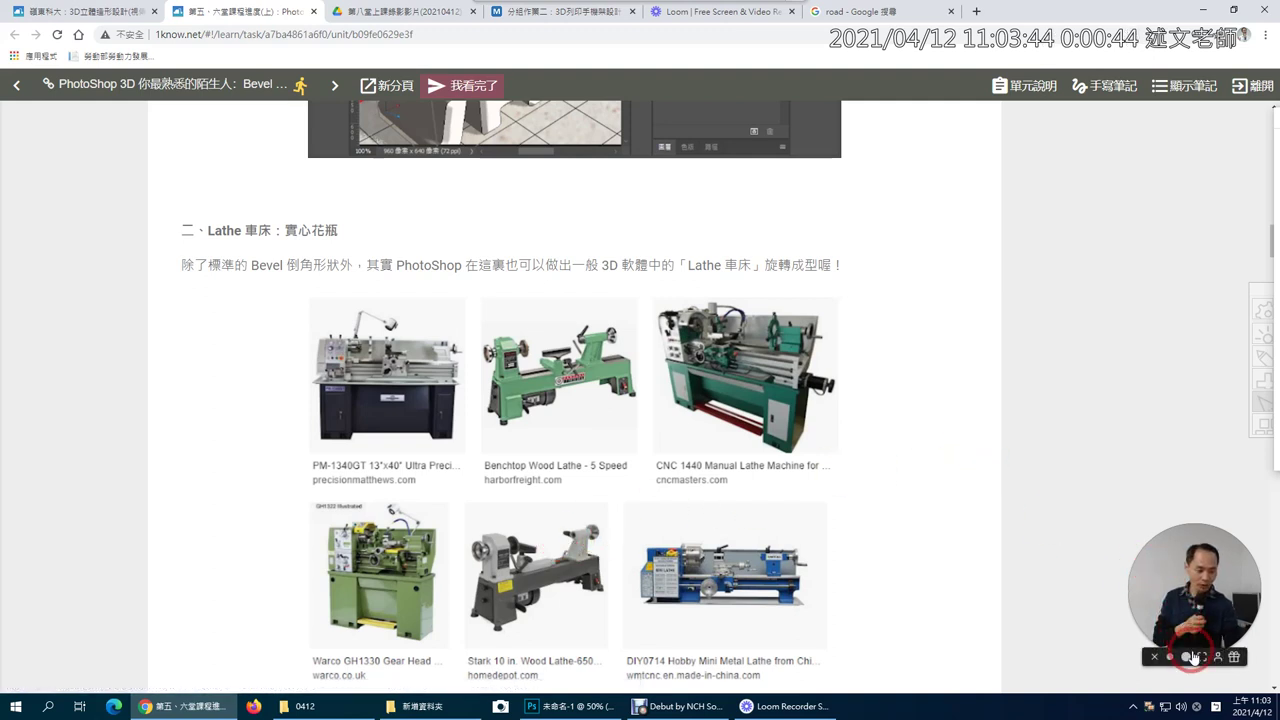
left_click(1186, 657)
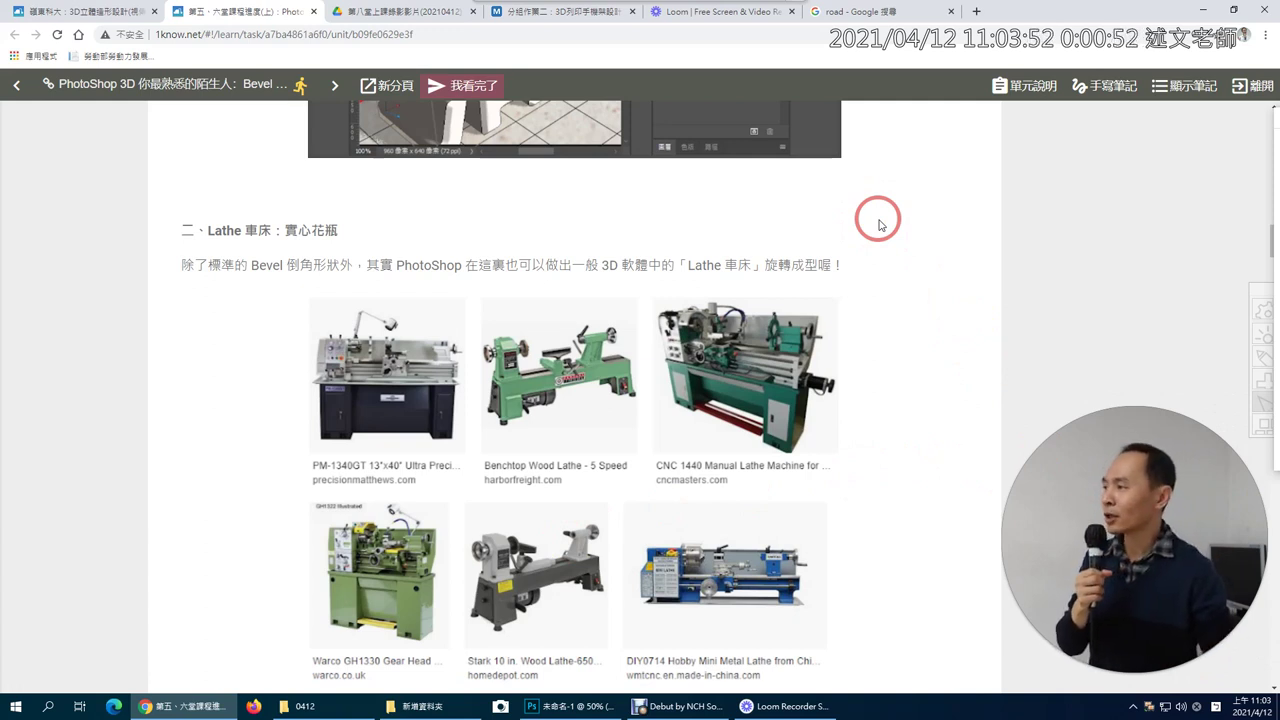
scroll(878, 224, "down", 2)
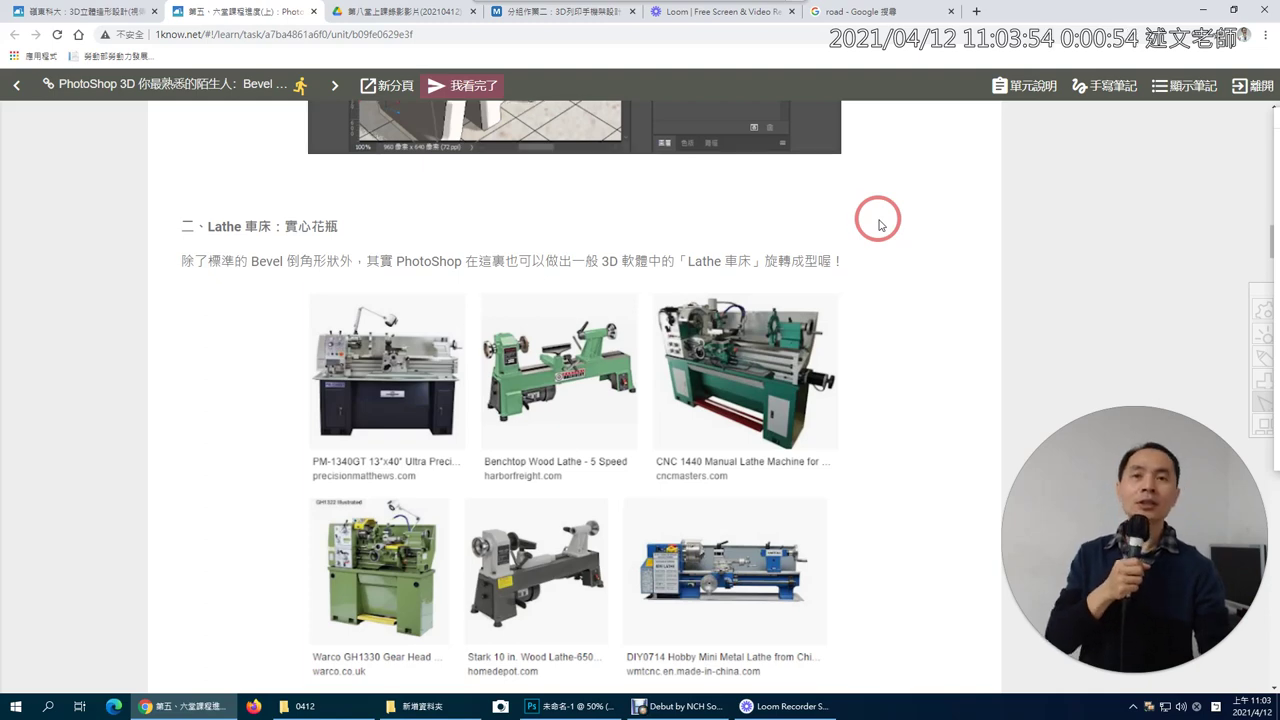
scroll(878, 224, "down", 3)
scroll(878, 224, "down", 2)
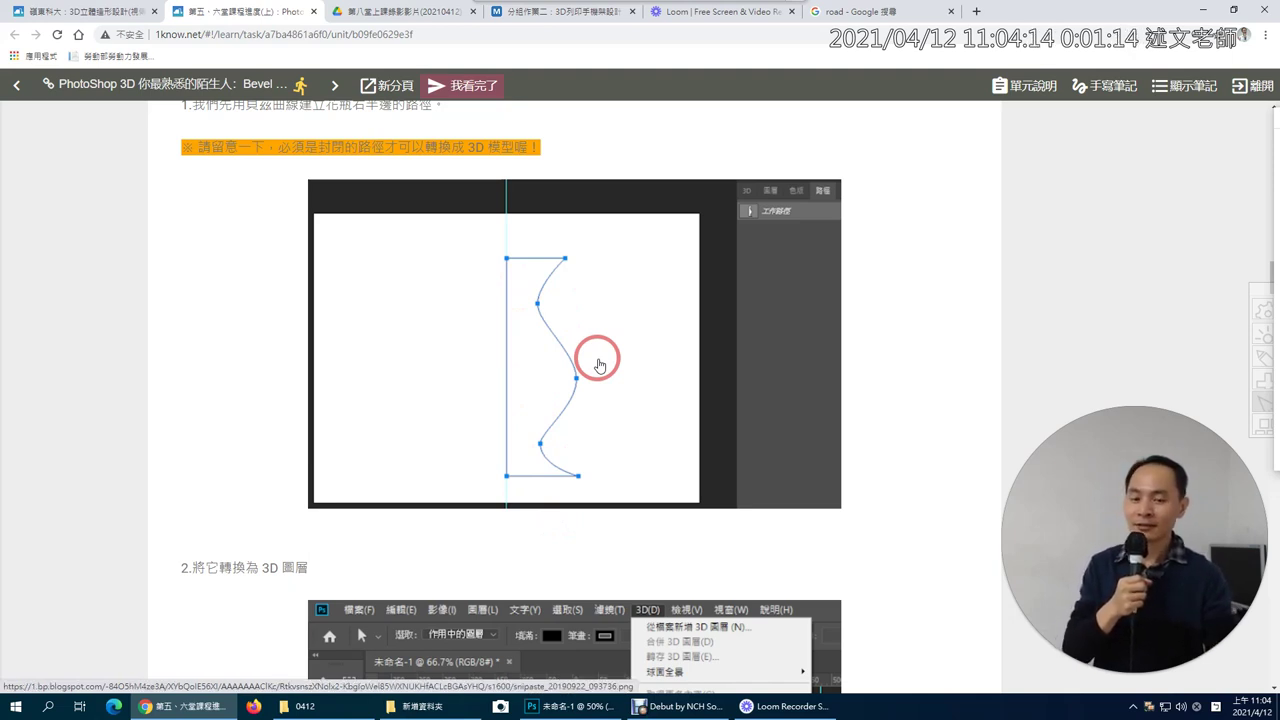
- Scroll through the vase and hollow-vase examples to section 四, the lathed red hat
scroll(599, 365, "down", 4)
scroll(599, 365, "down", 1)
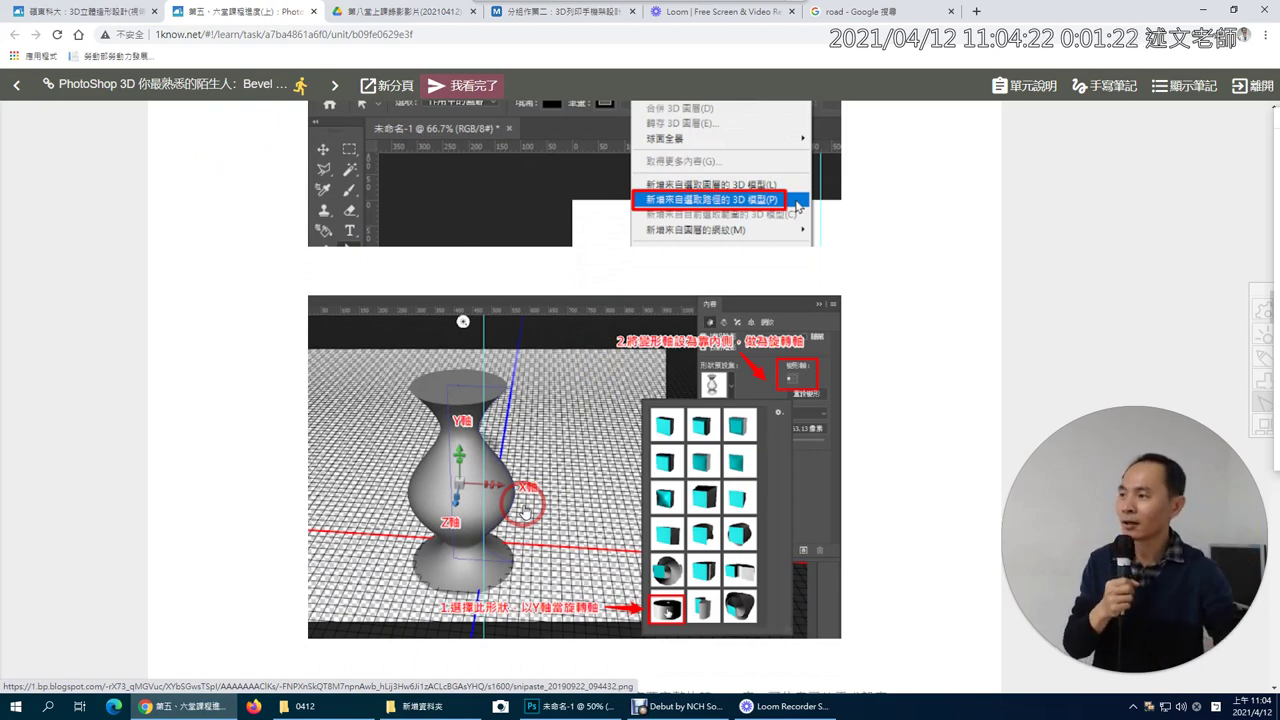
scroll(525, 512, "down", 3)
scroll(525, 512, "down", 3)
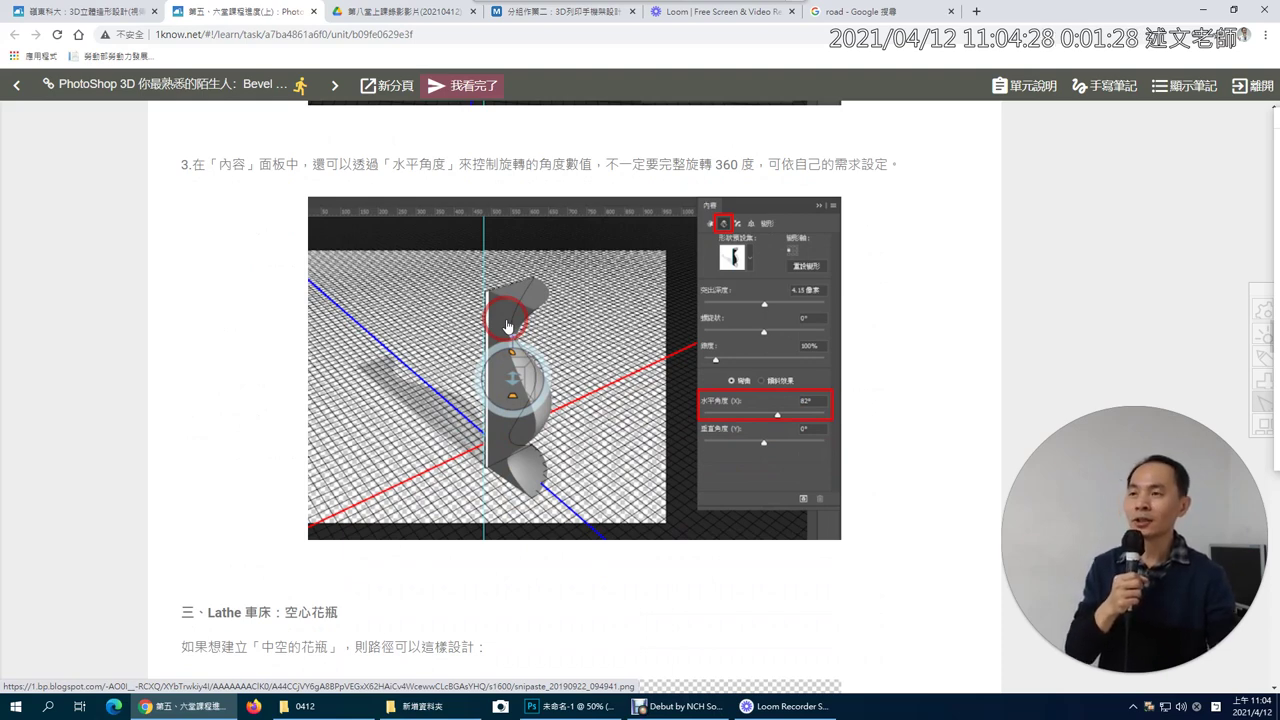
scroll(505, 322, "down", 4)
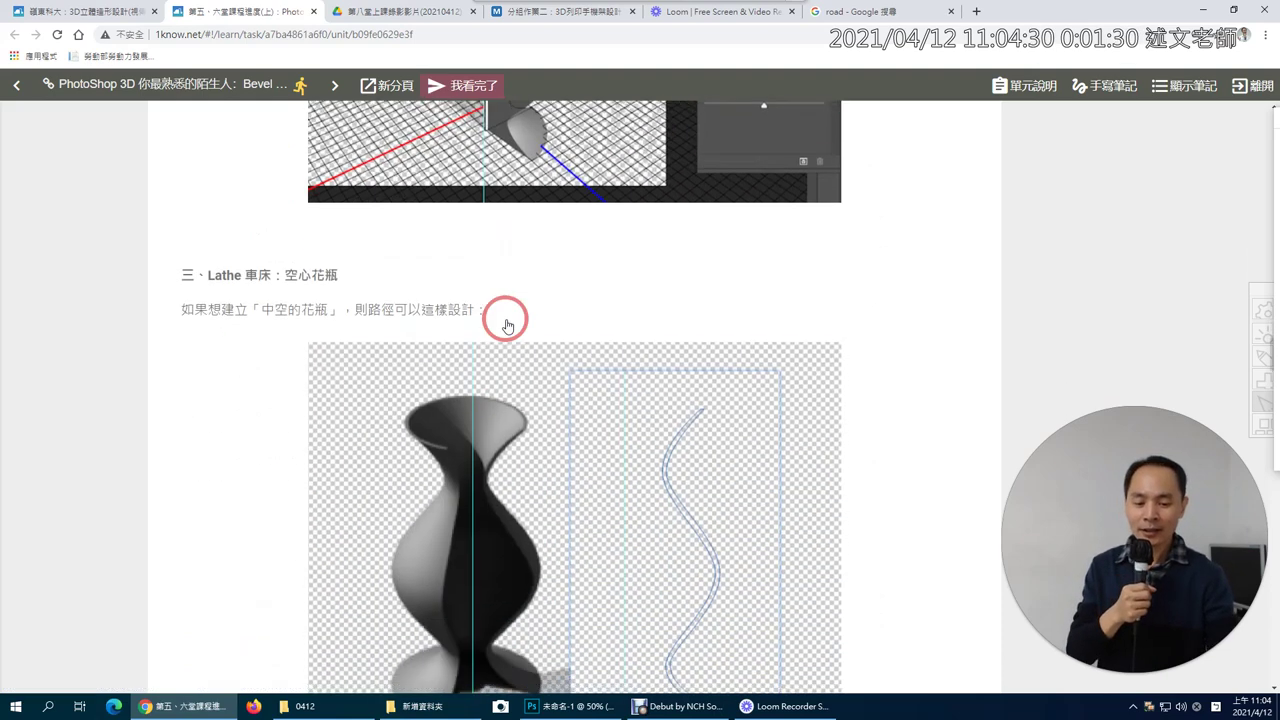
scroll(503, 320, "down", 2)
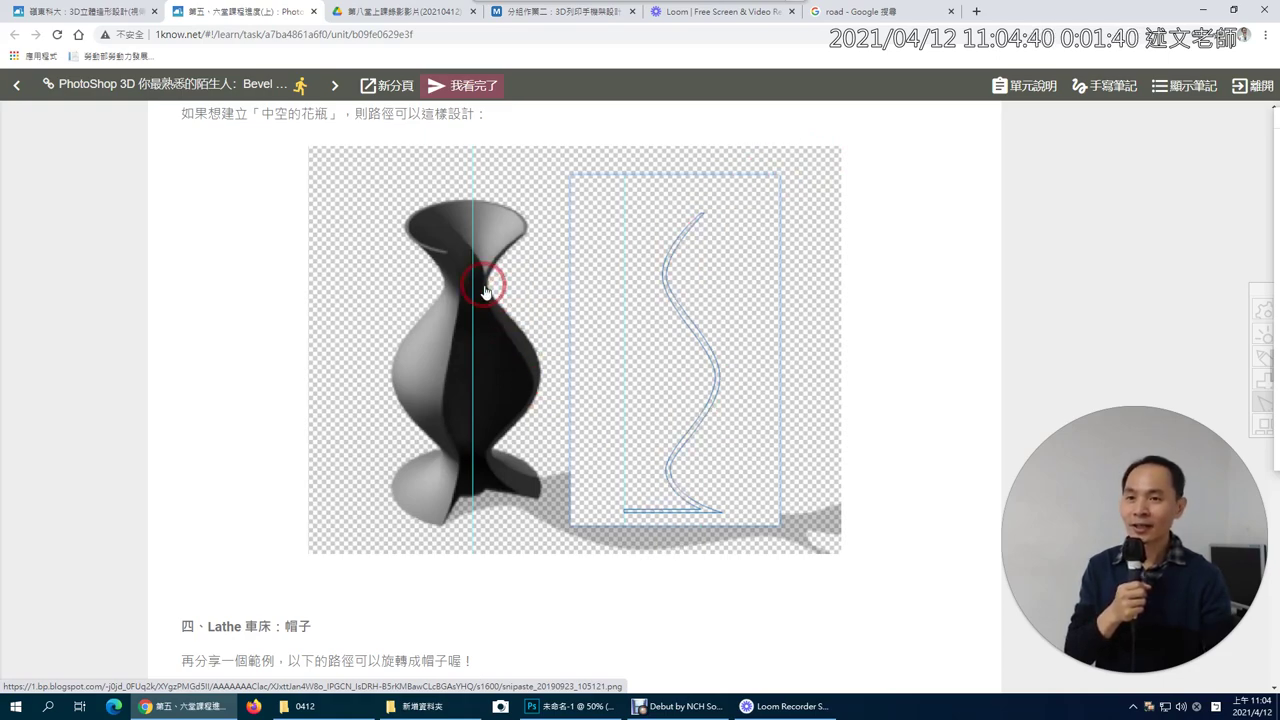
scroll(484, 291, "up", 5)
scroll(484, 291, "up", 5)
scroll(484, 291, "up", 5)
scroll(484, 291, "up", 3)
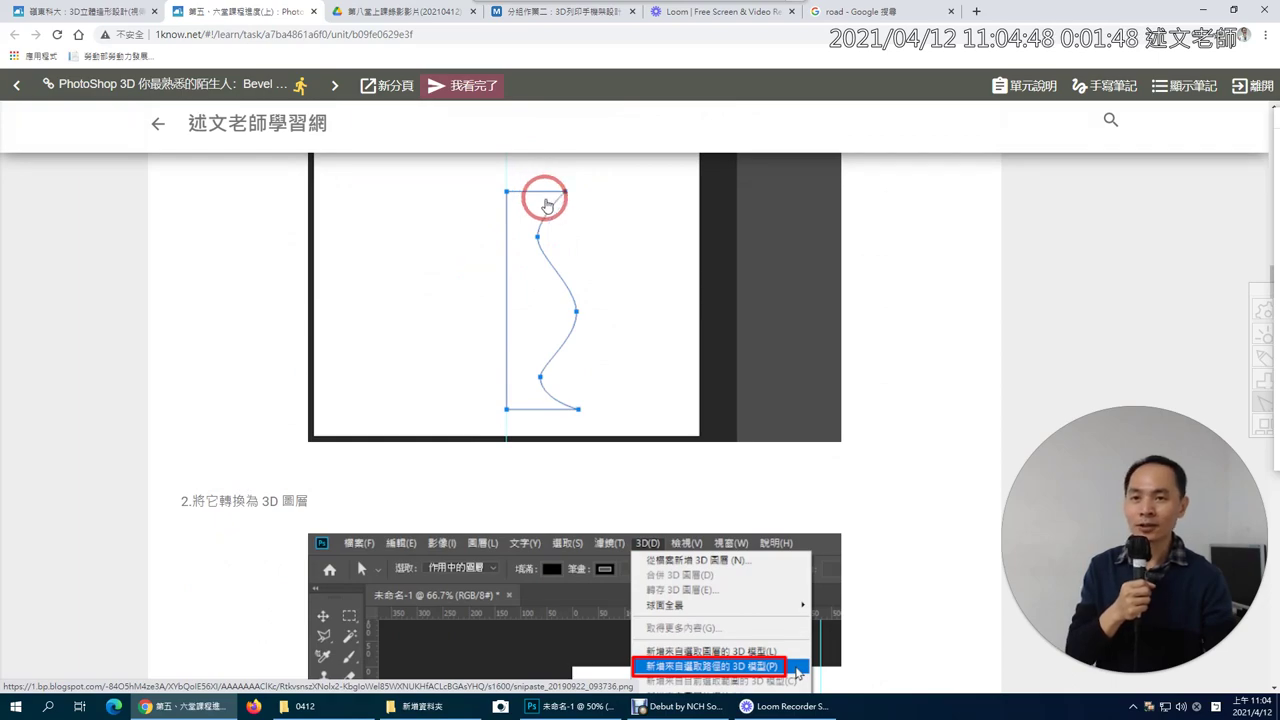
scroll(547, 205, "down", 5)
scroll(547, 205, "down", 3)
scroll(547, 205, "down", 4)
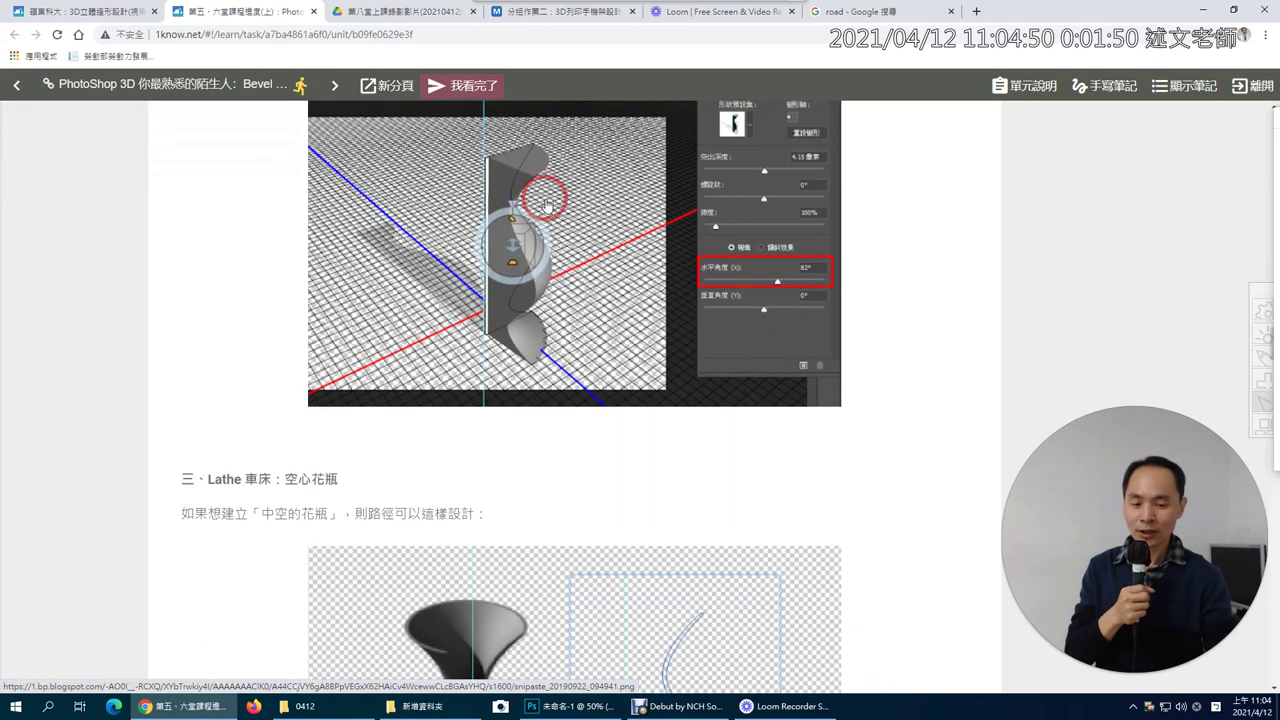
scroll(543, 194, "down", 5)
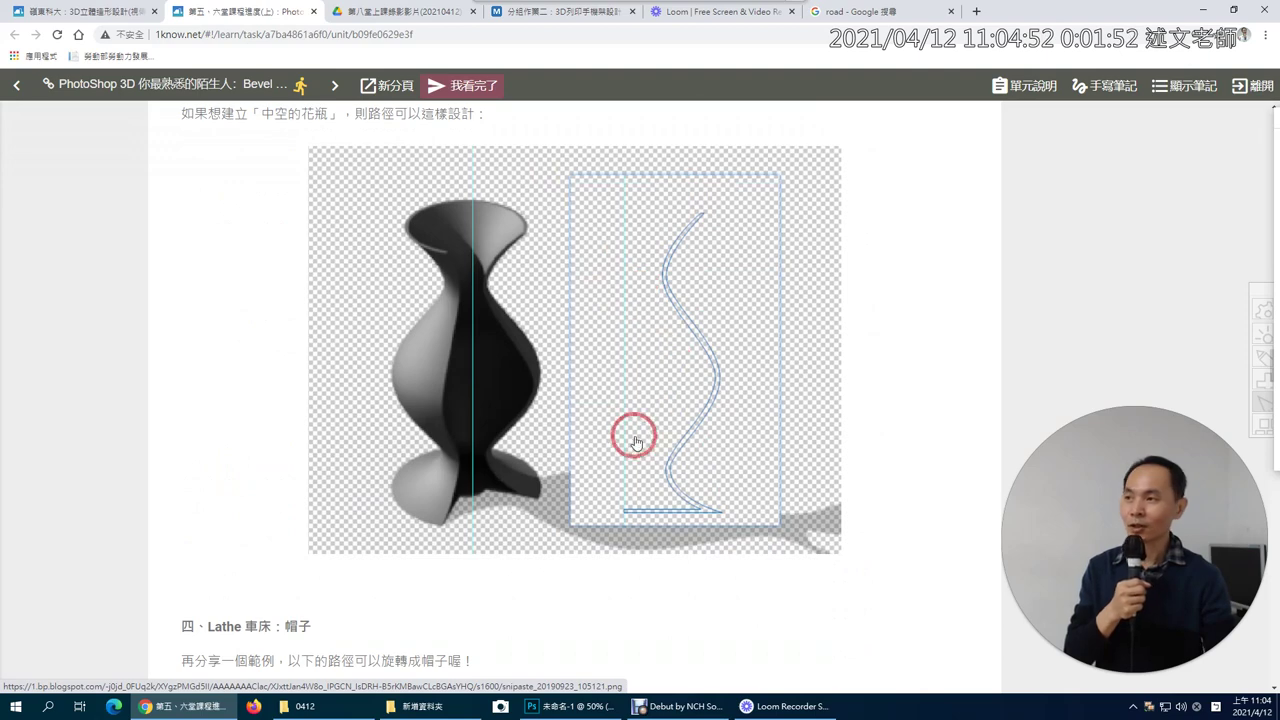
scroll(634, 440, "down", 4)
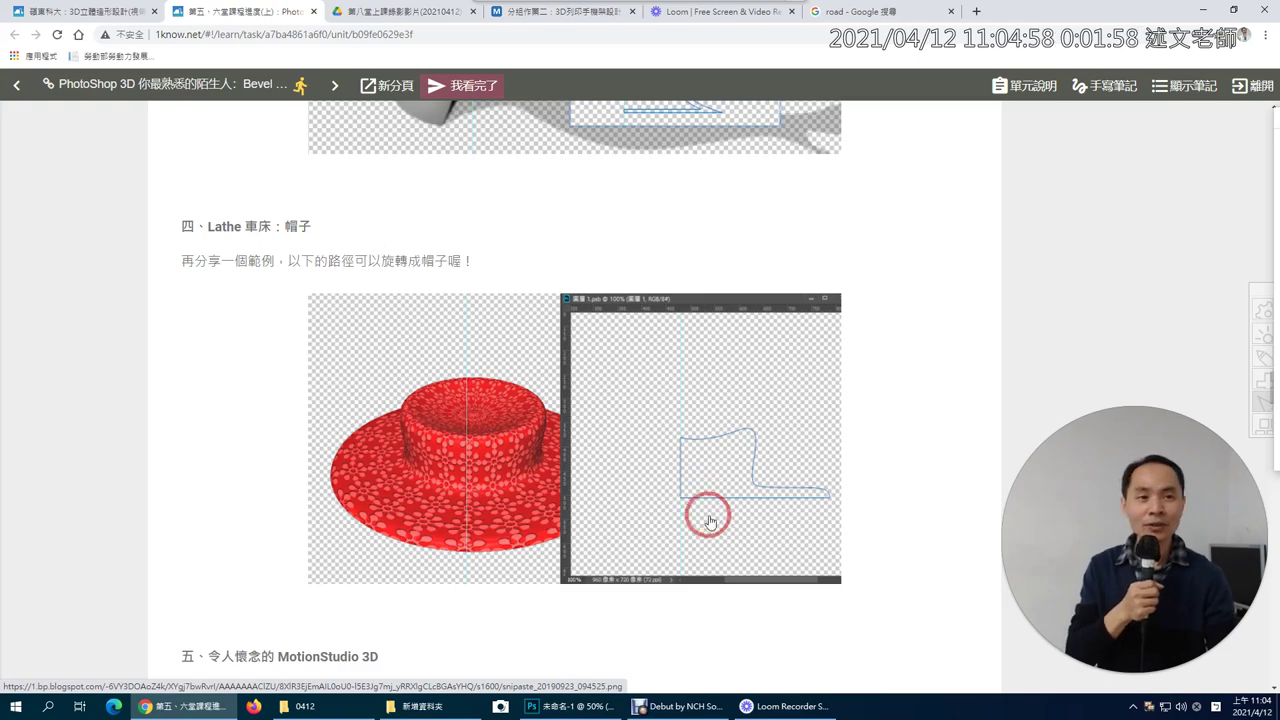
- Scroll past the Ulead COOL 3D screenshots to the MotionStudio 3D banner and link
scroll(709, 521, "down", 5)
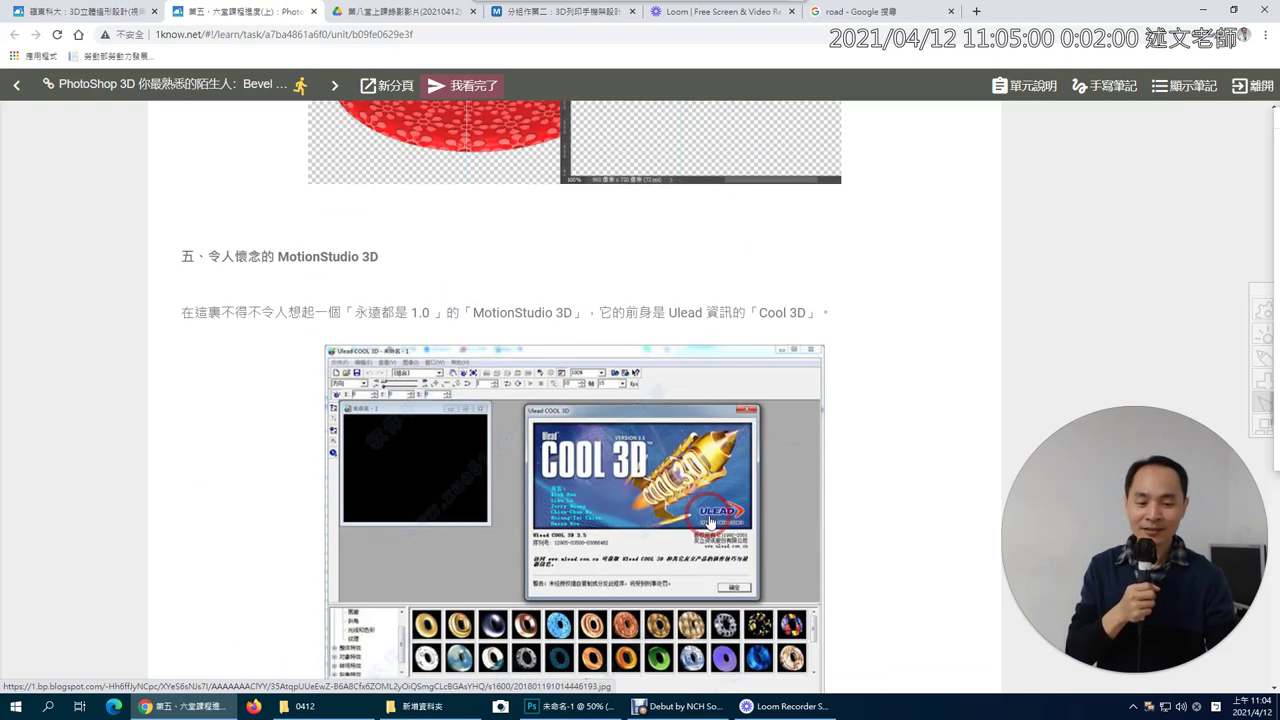
scroll(709, 521, "down", 3)
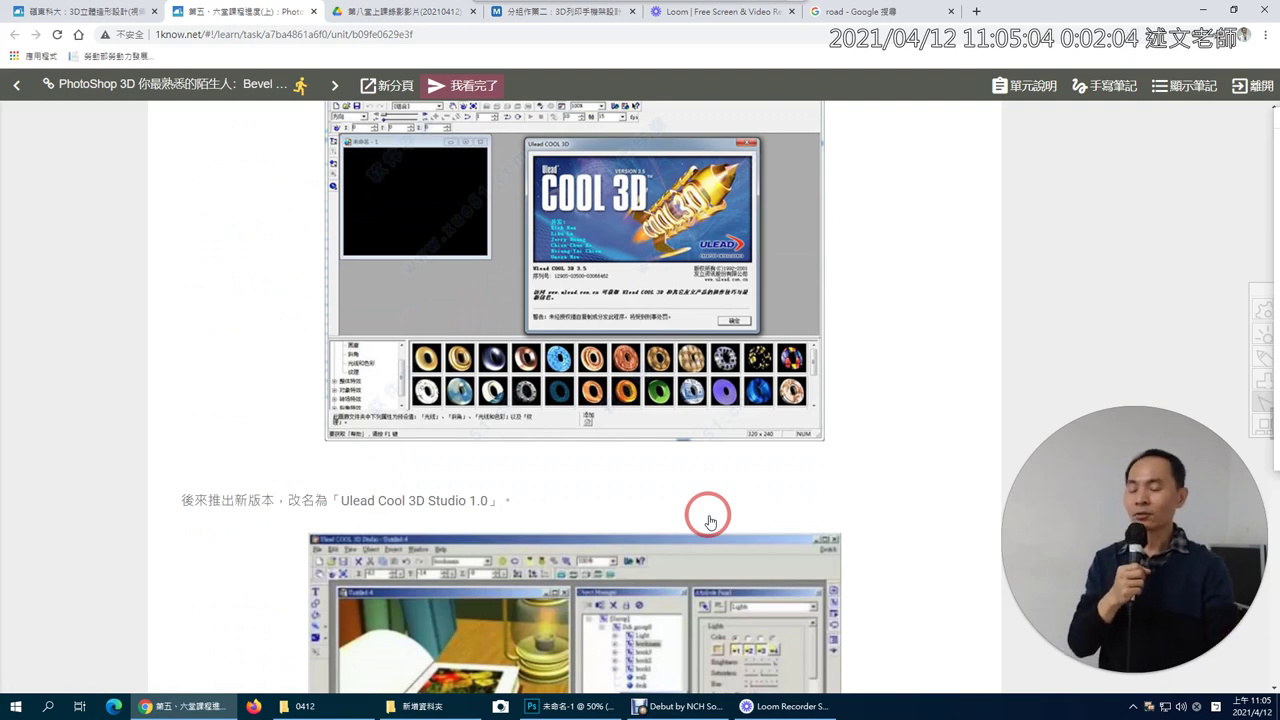
scroll(709, 521, "up", 3)
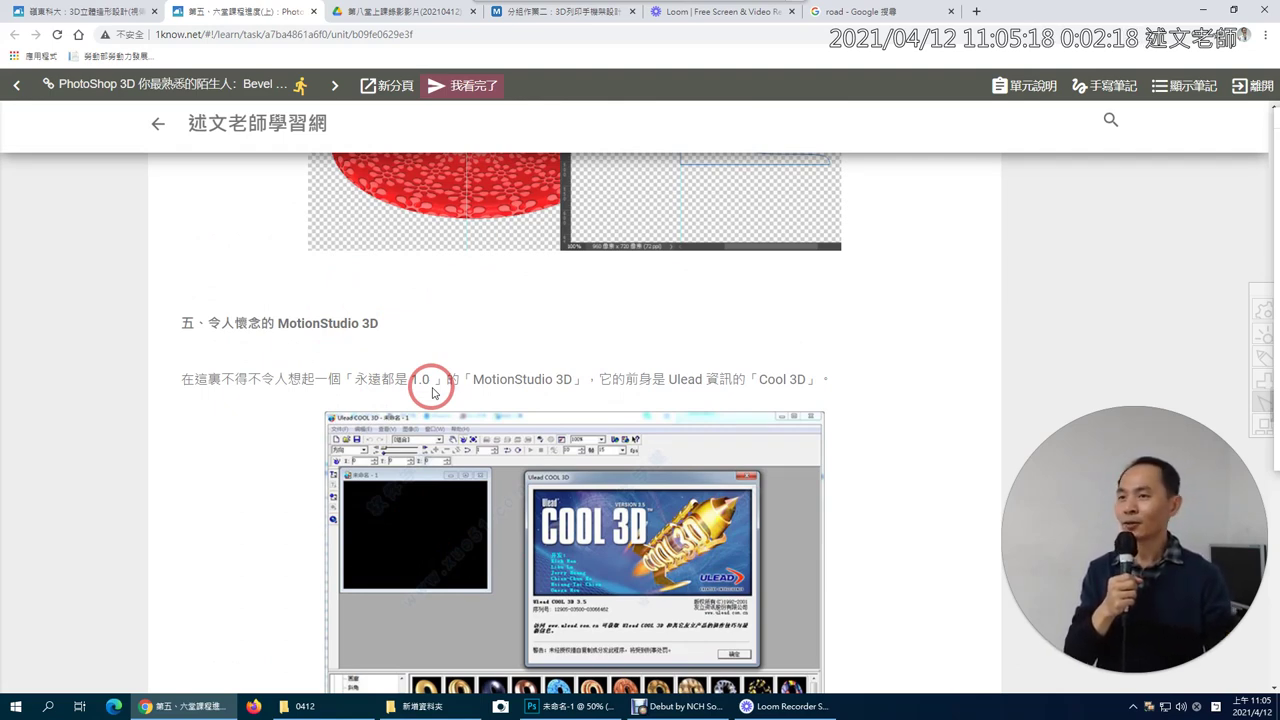
scroll(432, 392, "down", 1)
scroll(432, 392, "down", 2)
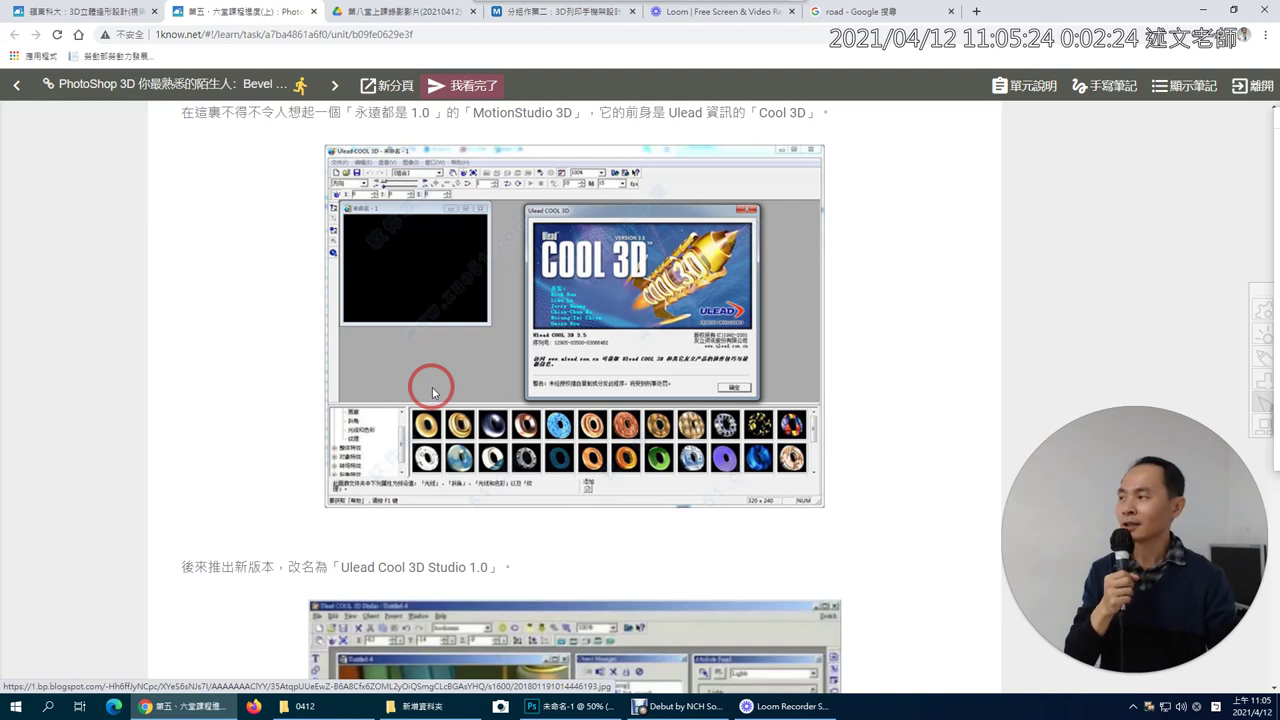
scroll(432, 392, "down", 4)
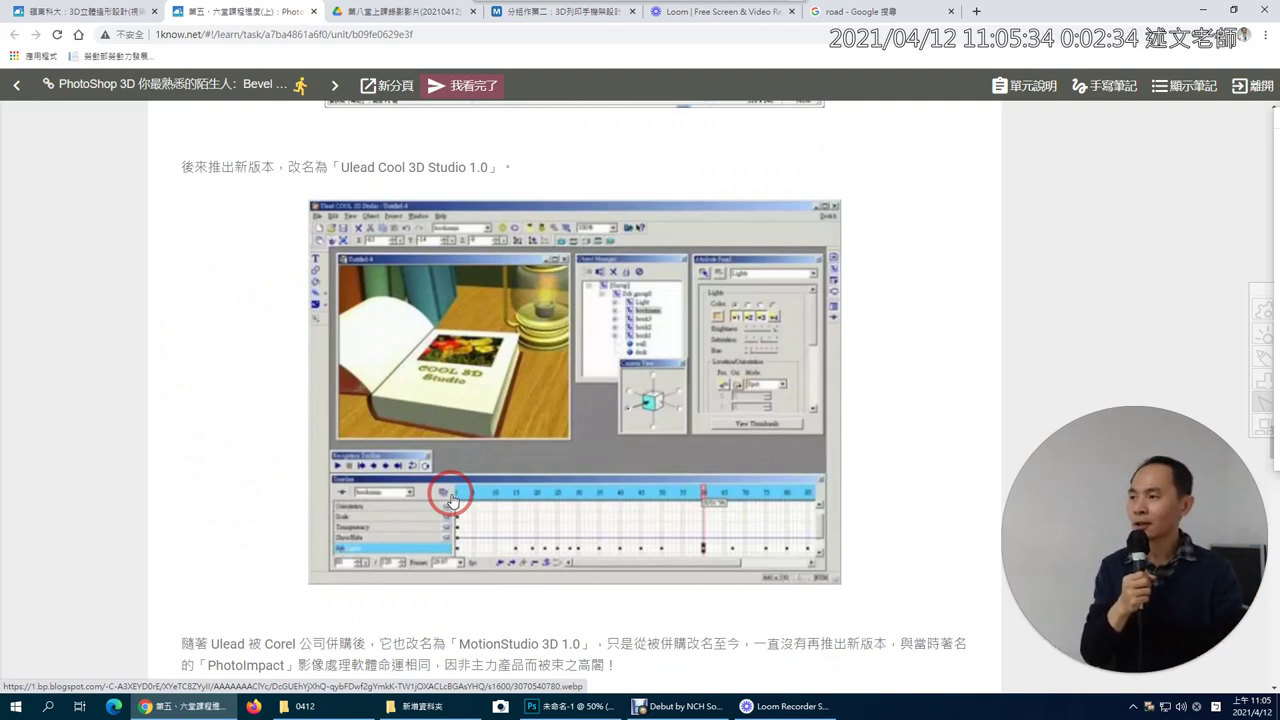
scroll(451, 500, "down", 3)
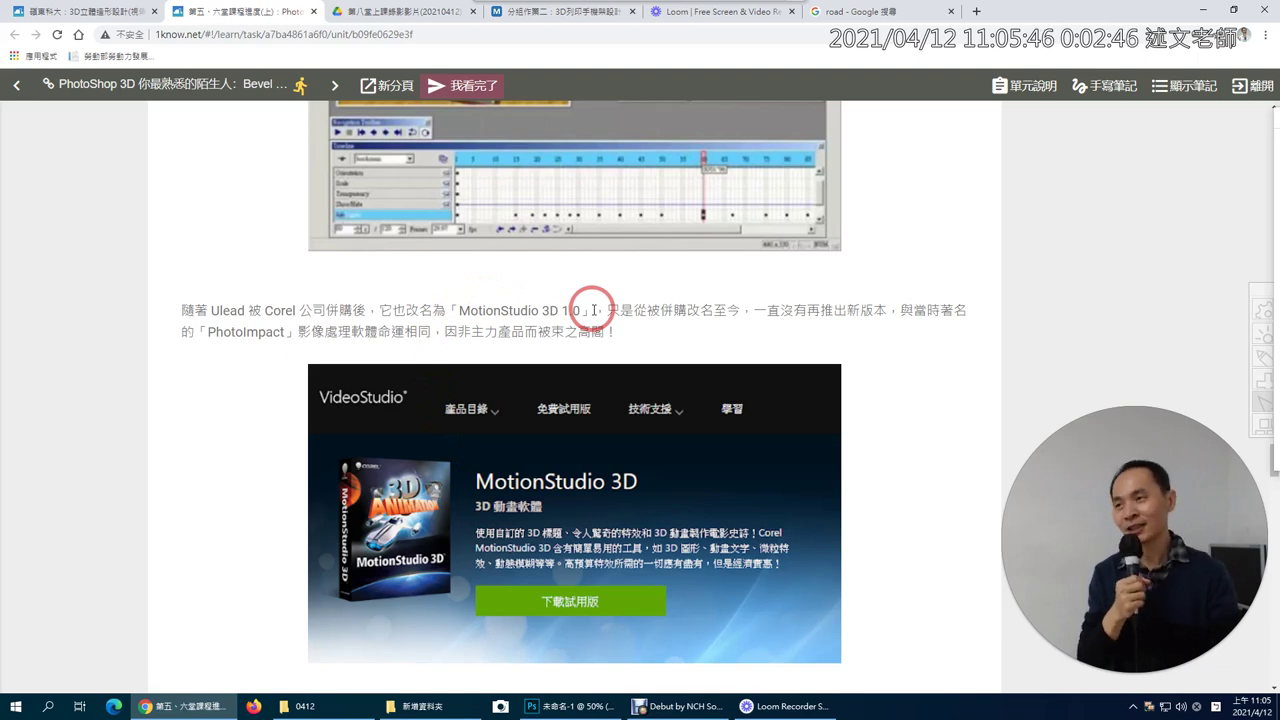
scroll(593, 310, "down", 1)
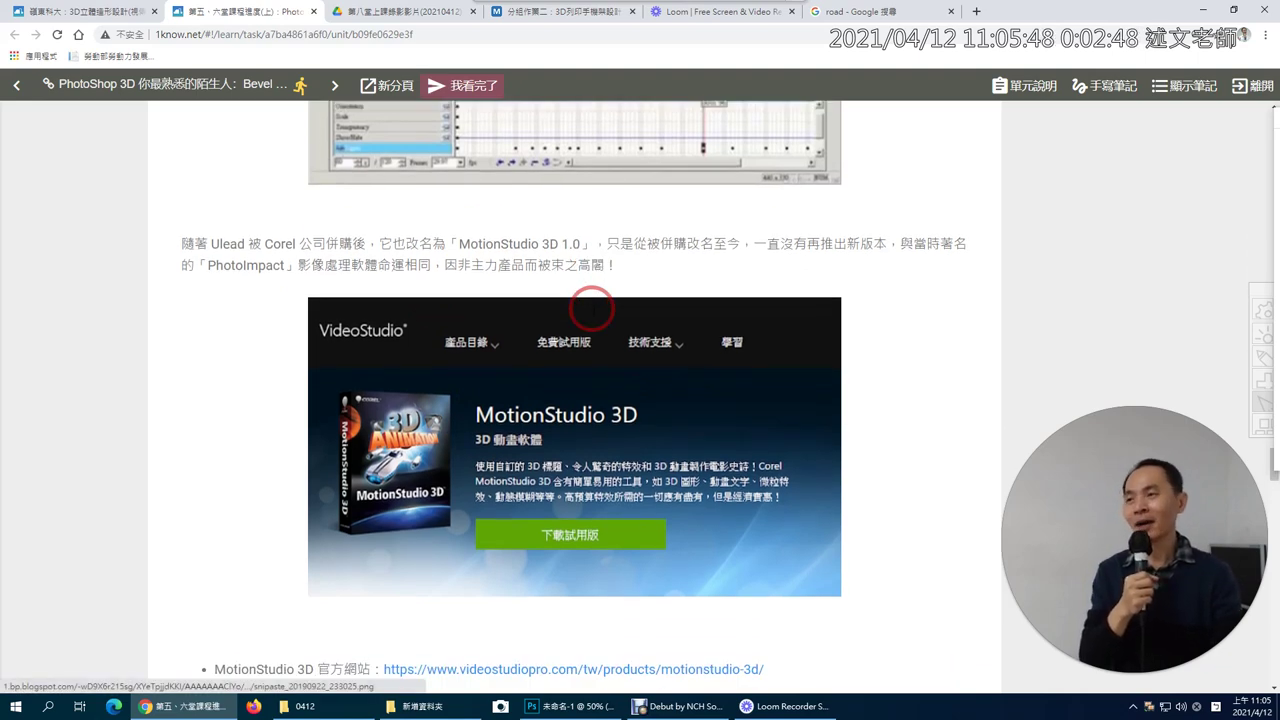
scroll(591, 310, "down", 3)
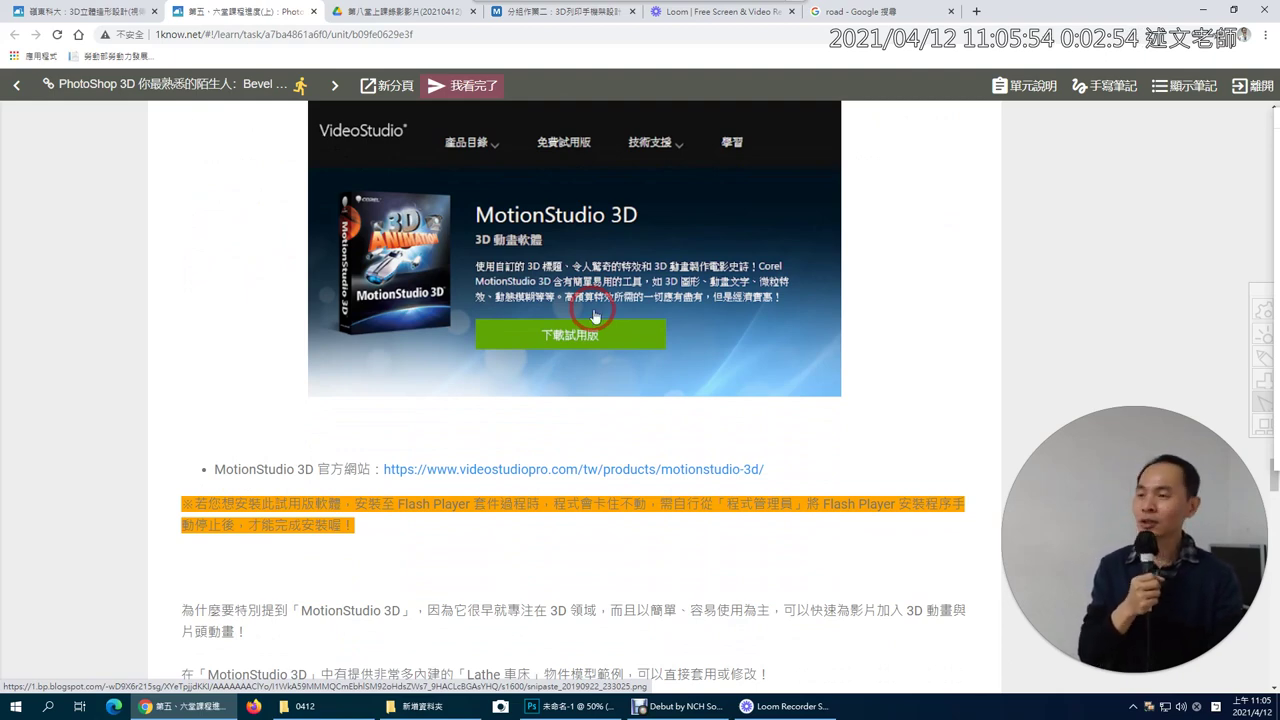
scroll(594, 316, "down", 2)
- Scroll down to the teaching-resources link list, then return to the Photoshop document
scroll(594, 316, "down", 3)
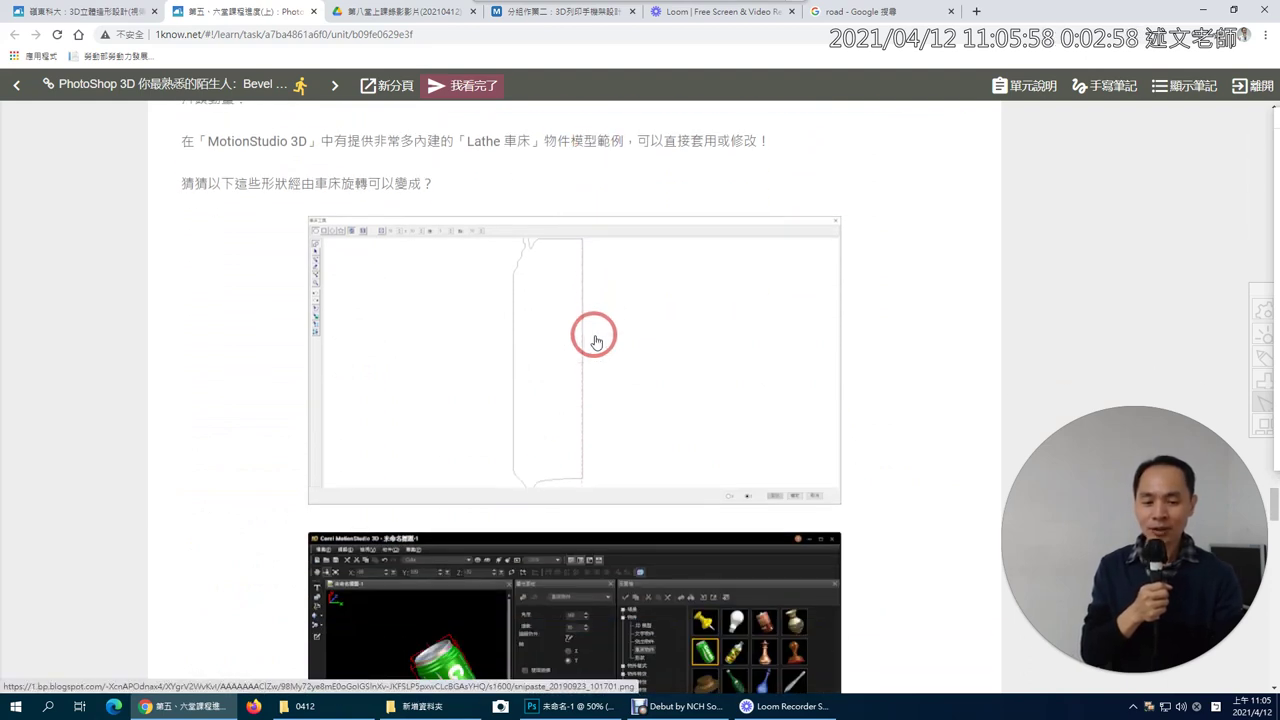
scroll(593, 320, "up", 1)
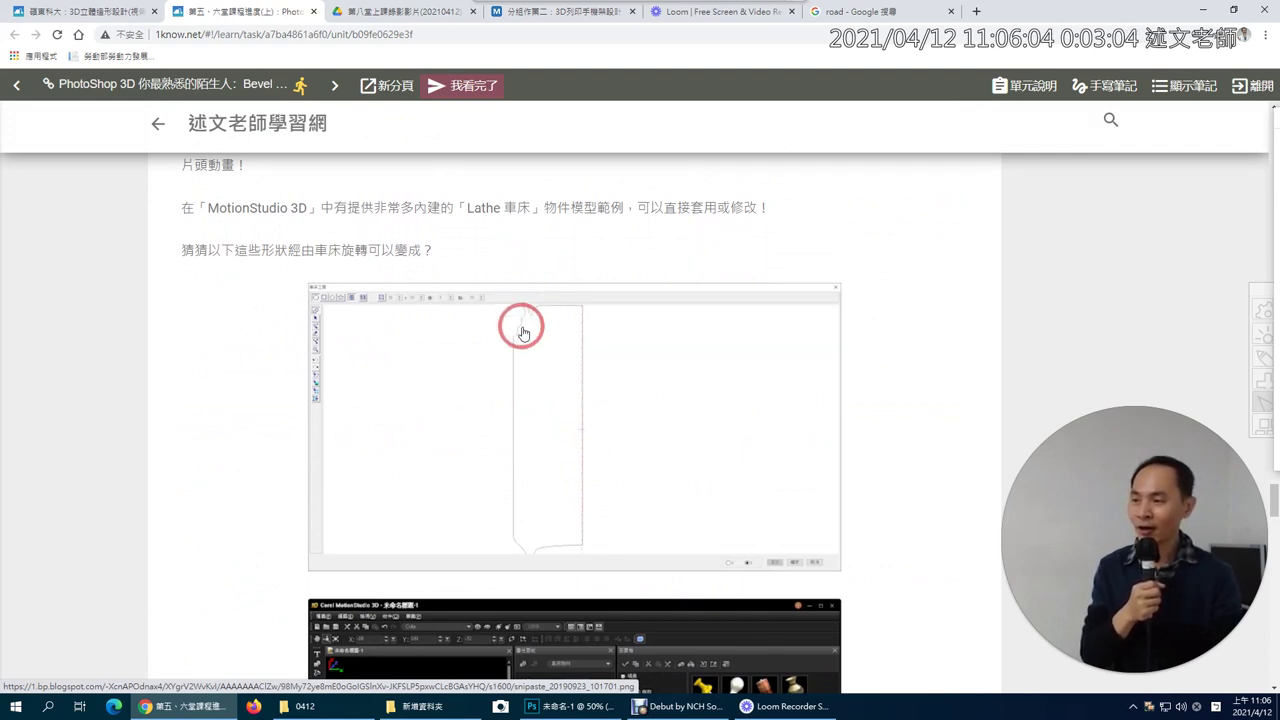
scroll(522, 332, "down", 2)
scroll(520, 325, "down", 2)
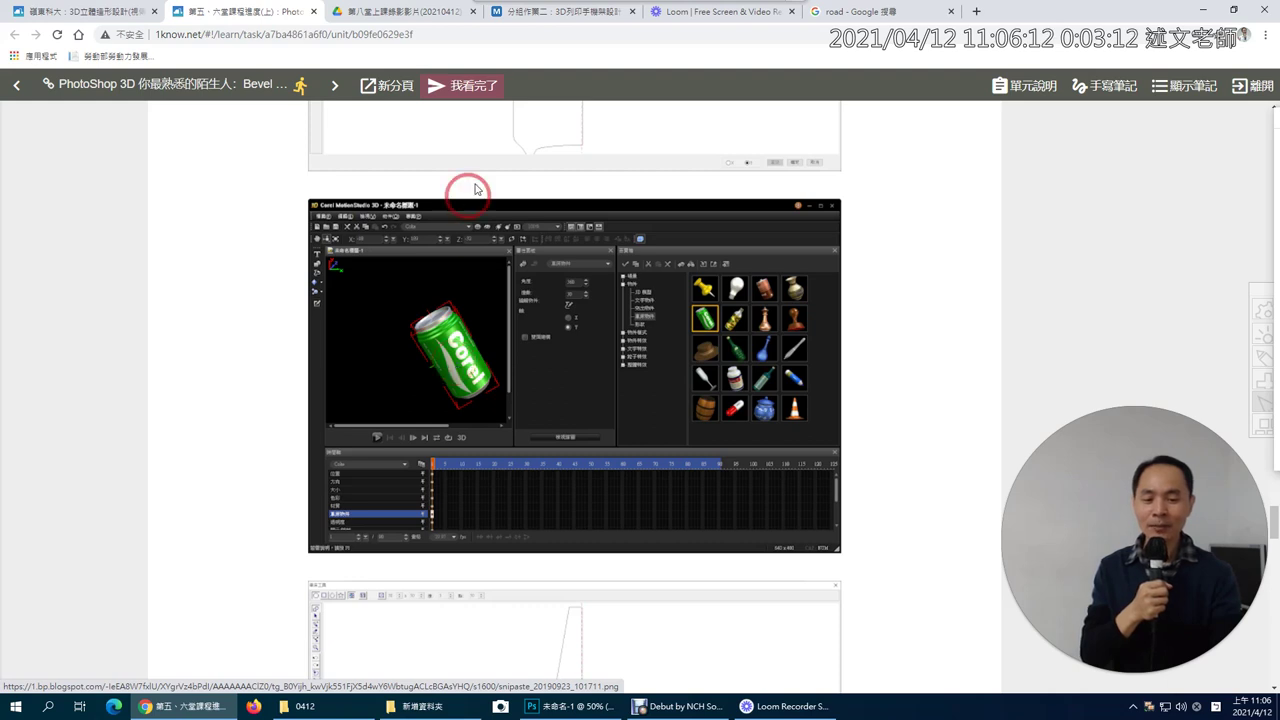
scroll(530, 200, "up", 1)
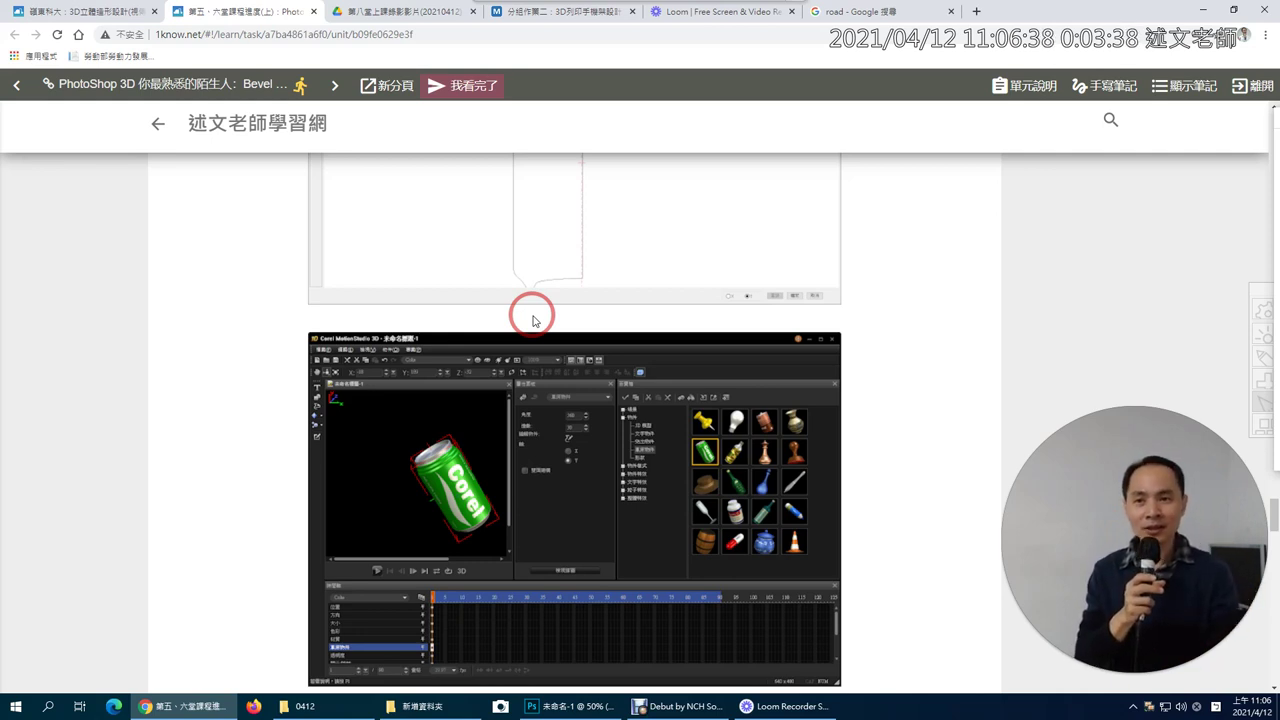
scroll(533, 320, "down", 2)
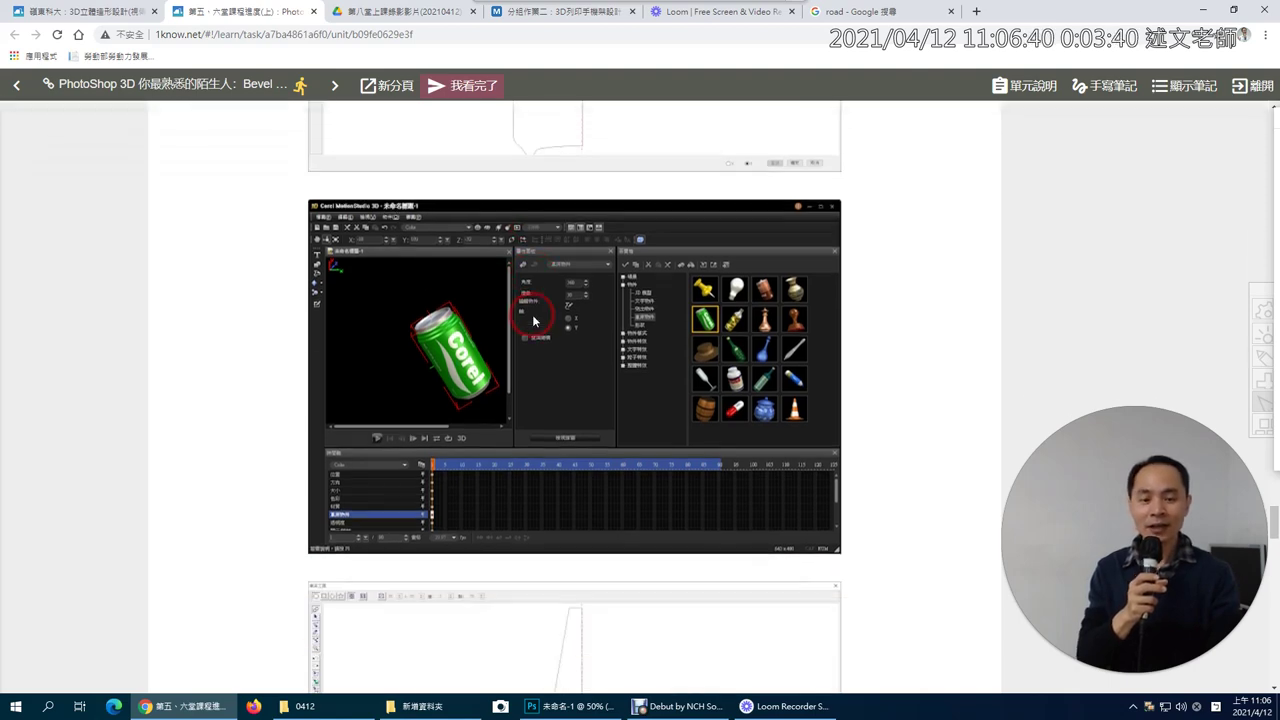
scroll(528, 314, "down", 2)
scroll(531, 314, "down", 1)
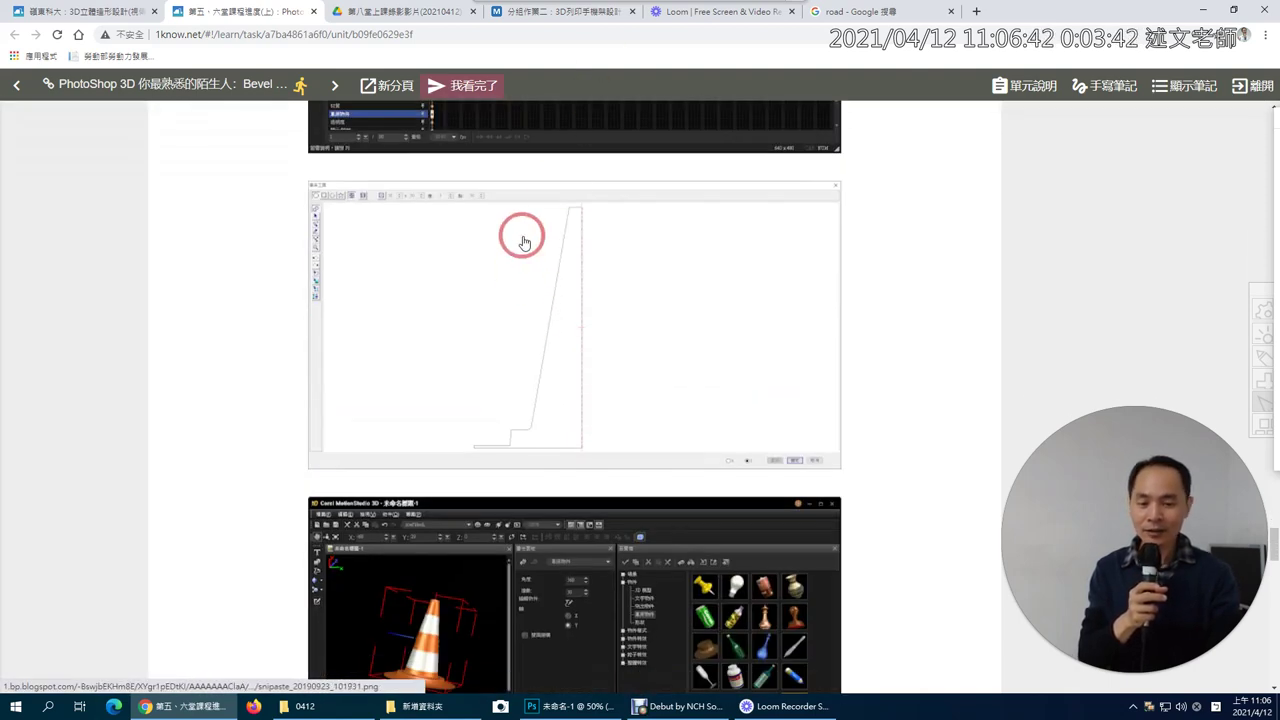
scroll(523, 238, "down", 1)
scroll(446, 390, "down", 2)
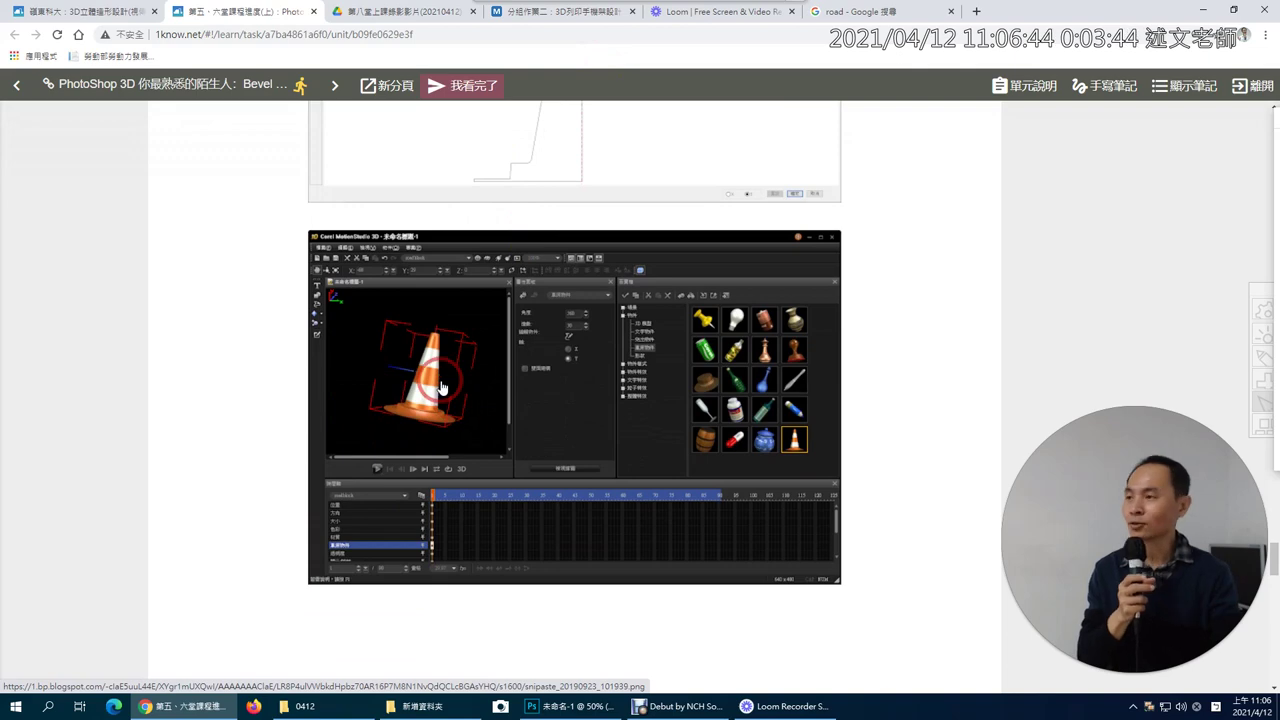
scroll(440, 387, "down", 3)
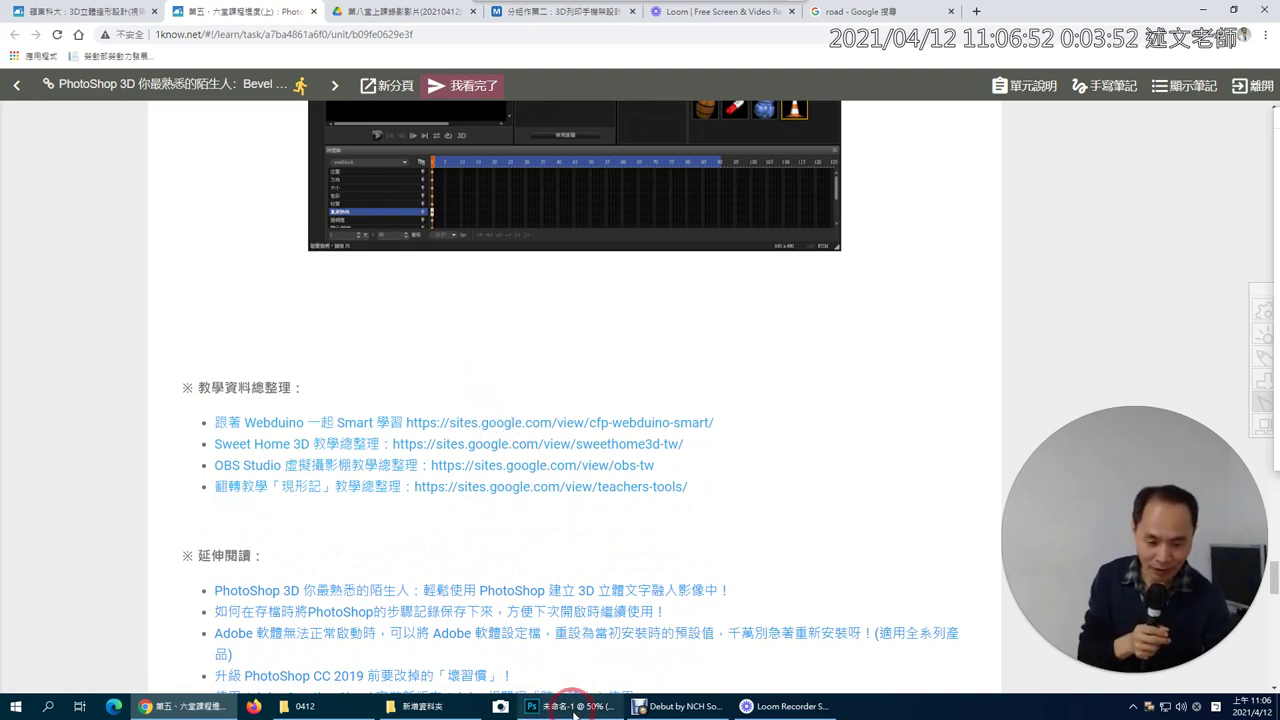
left_click(568, 706)
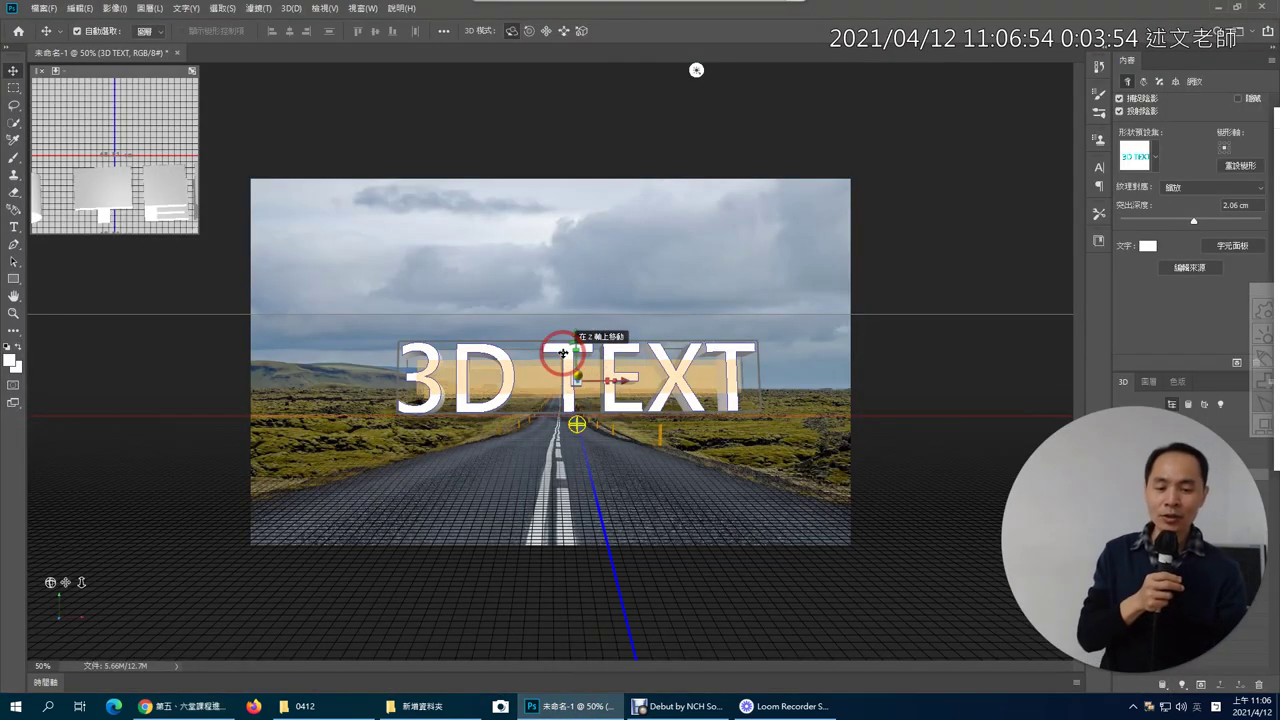
- Hide the 3D TEXT layer and the road photo layer 圖層 1, leaving only the white background
left_click(563, 353)
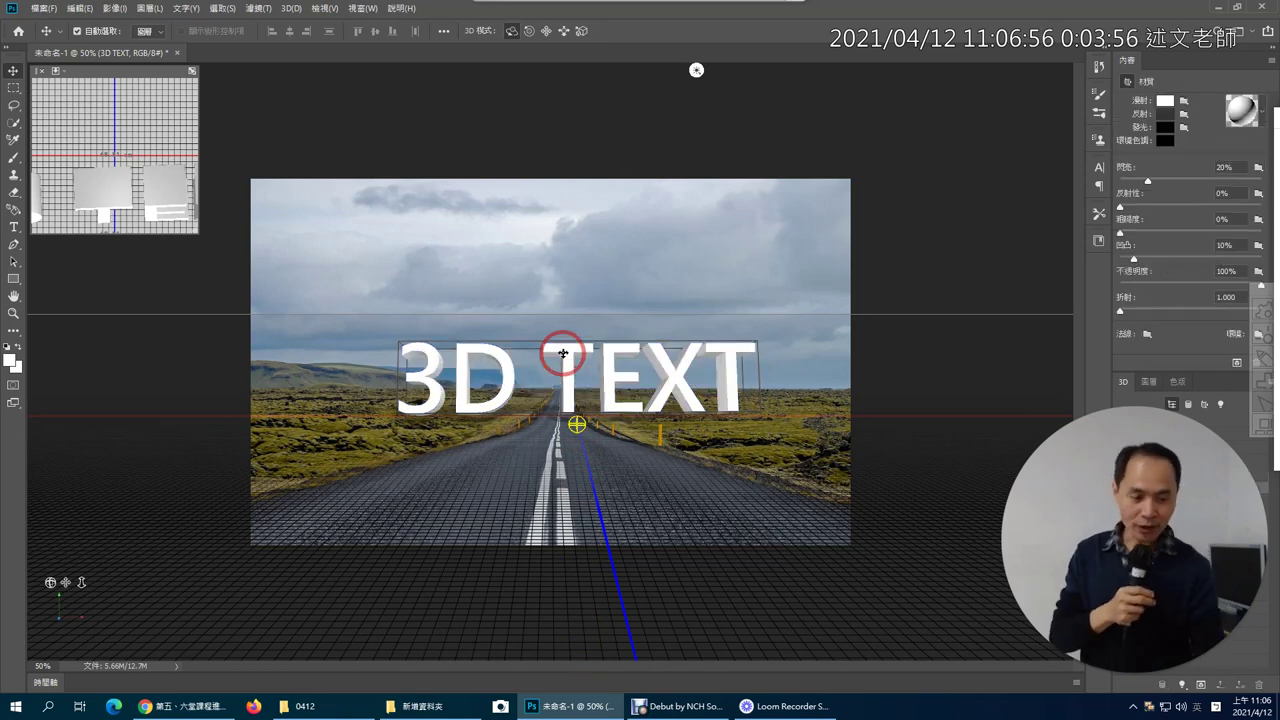
mouse_move(983, 557)
left_mouse_down()
mouse_move(887, 575)
mouse_move(97, 575)
left_mouse_up()
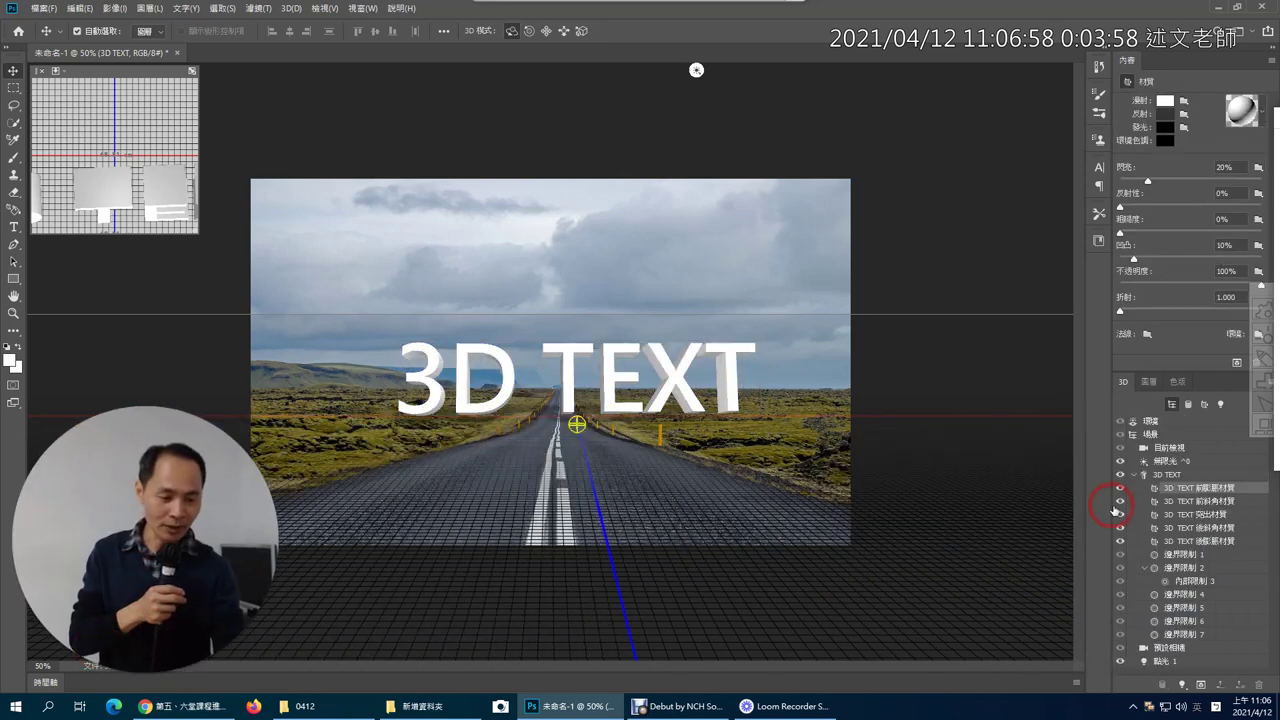
left_click(1155, 382)
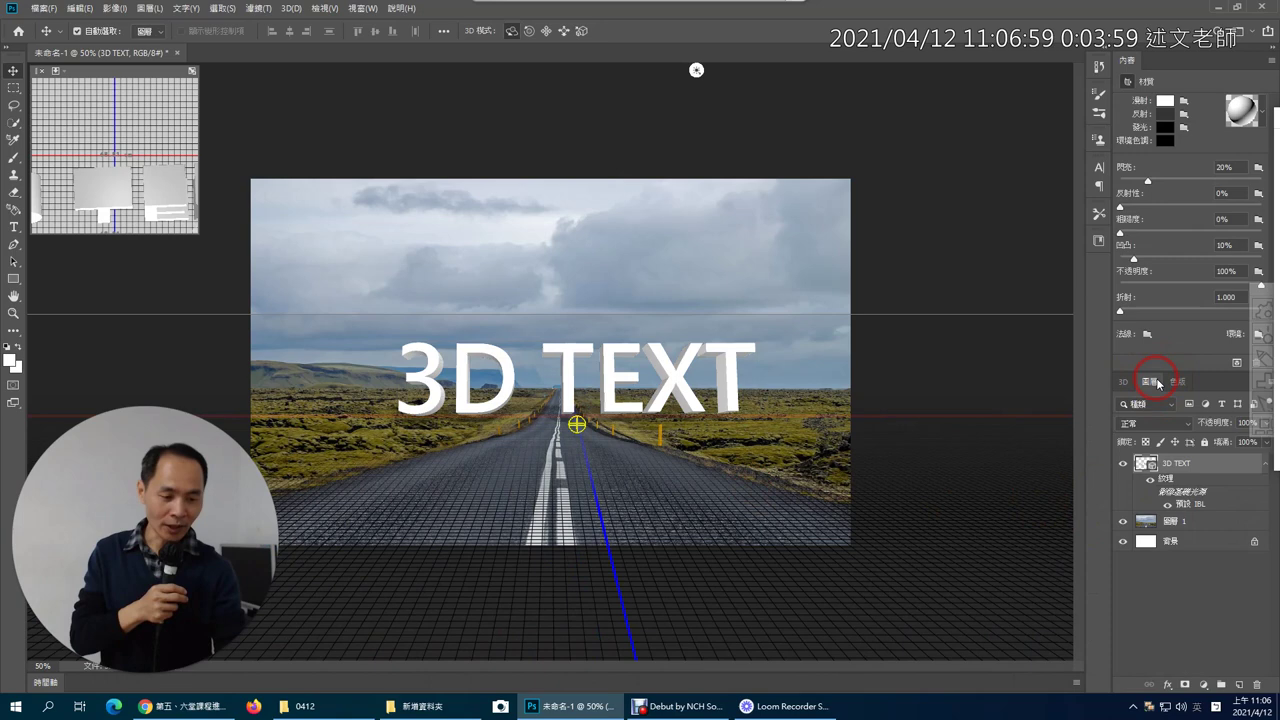
left_click(1123, 464)
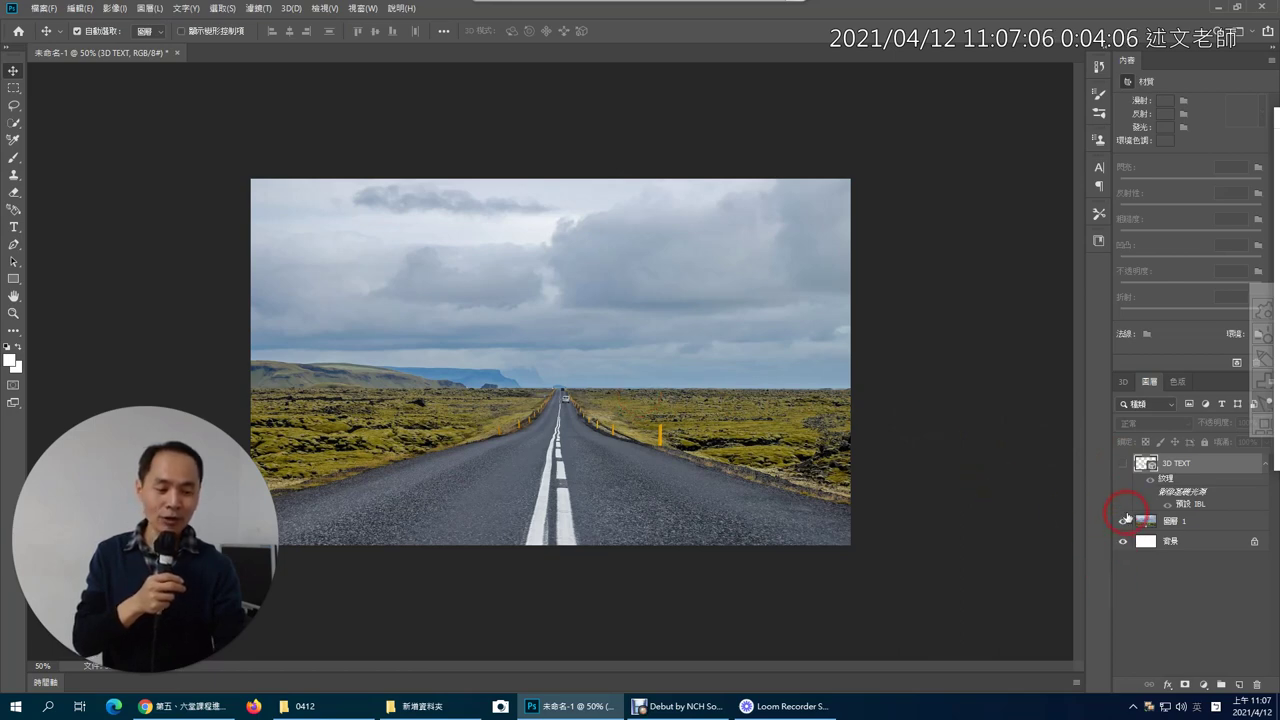
left_click(1124, 522)
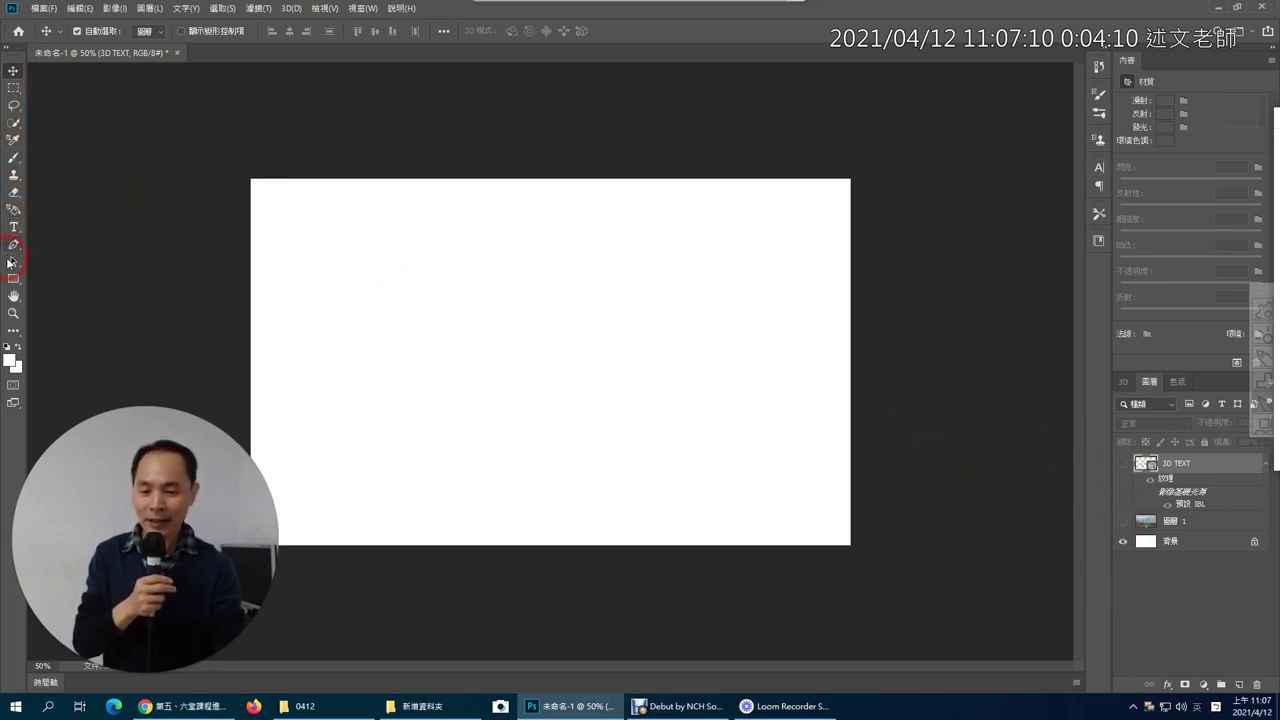
- Turn on rulers, add a vertical guide at about 34.78 cm, and start a pen path on it
left_click(14, 245)
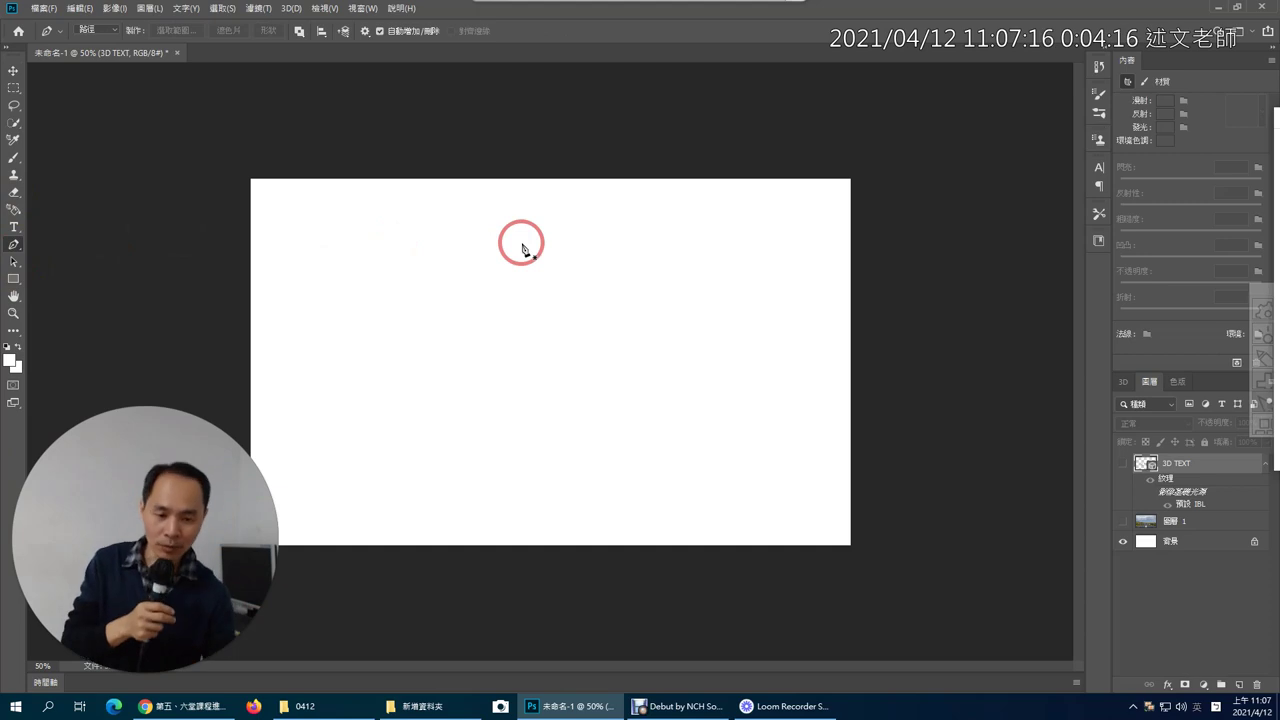
left_click(325, 12)
left_click(374, 266)
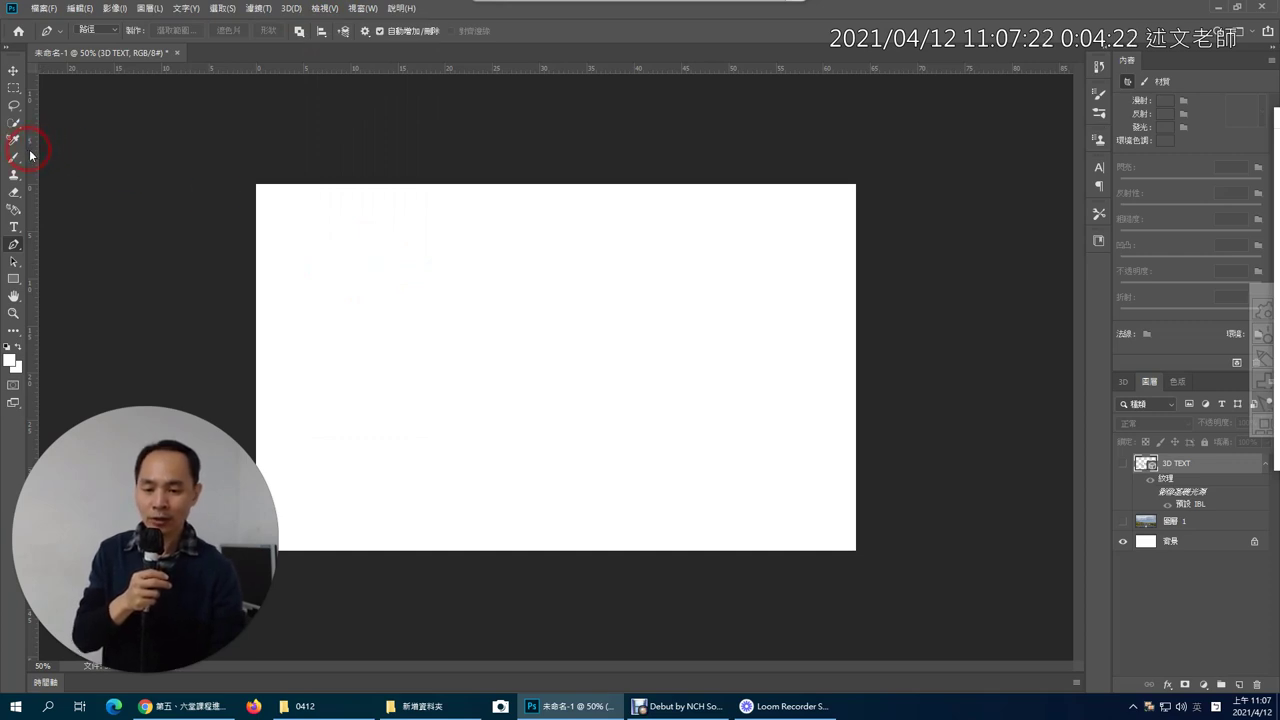
left_click_drag(31, 153, 585, 276)
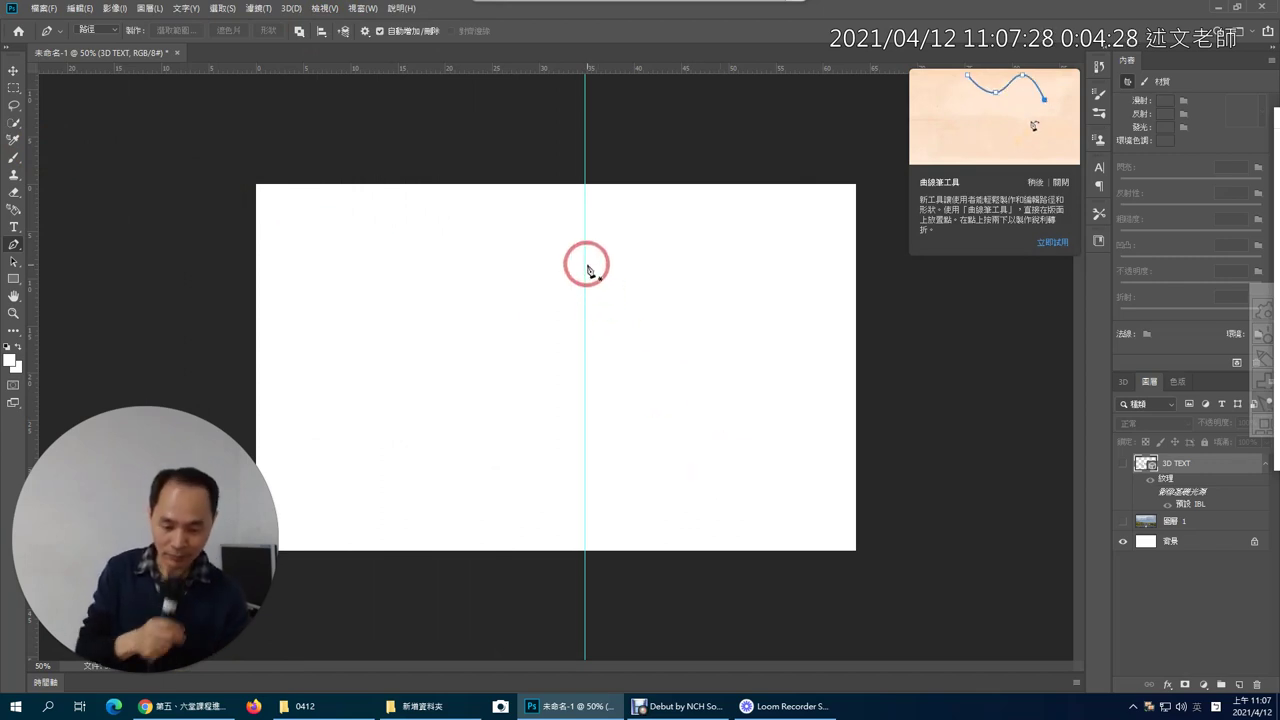
key("ctrl+plus")
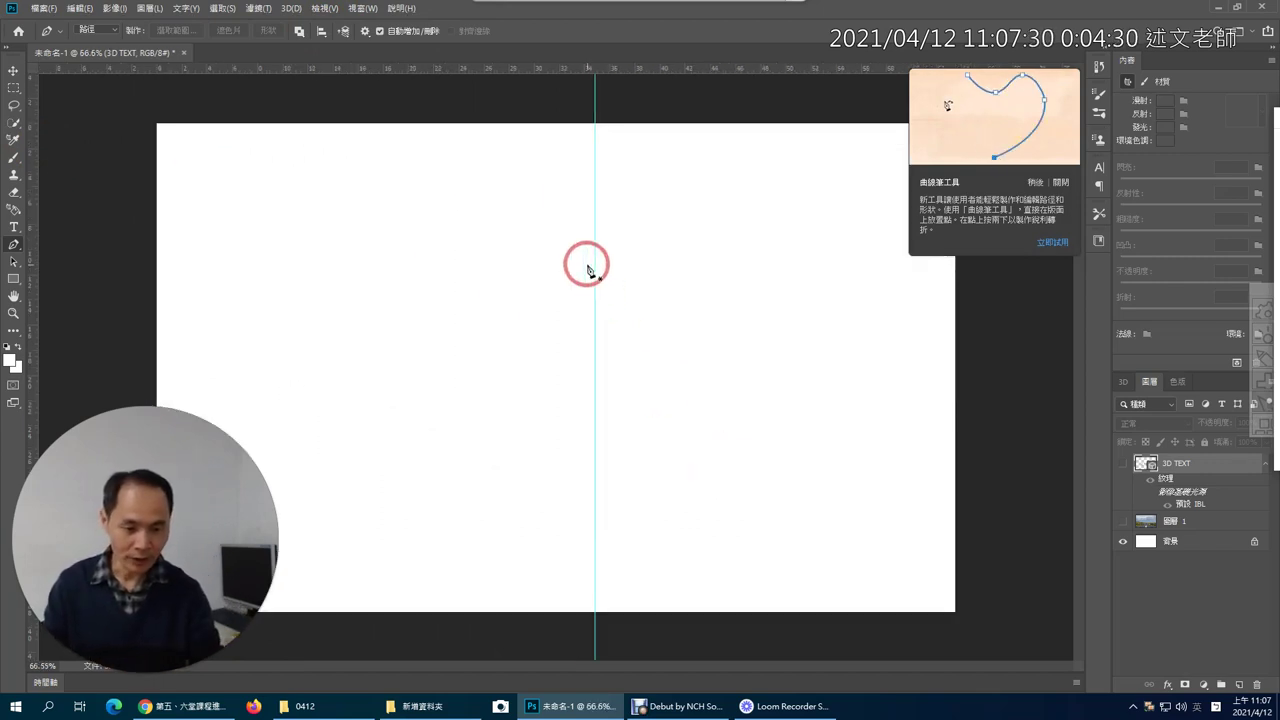
left_click(595, 212)
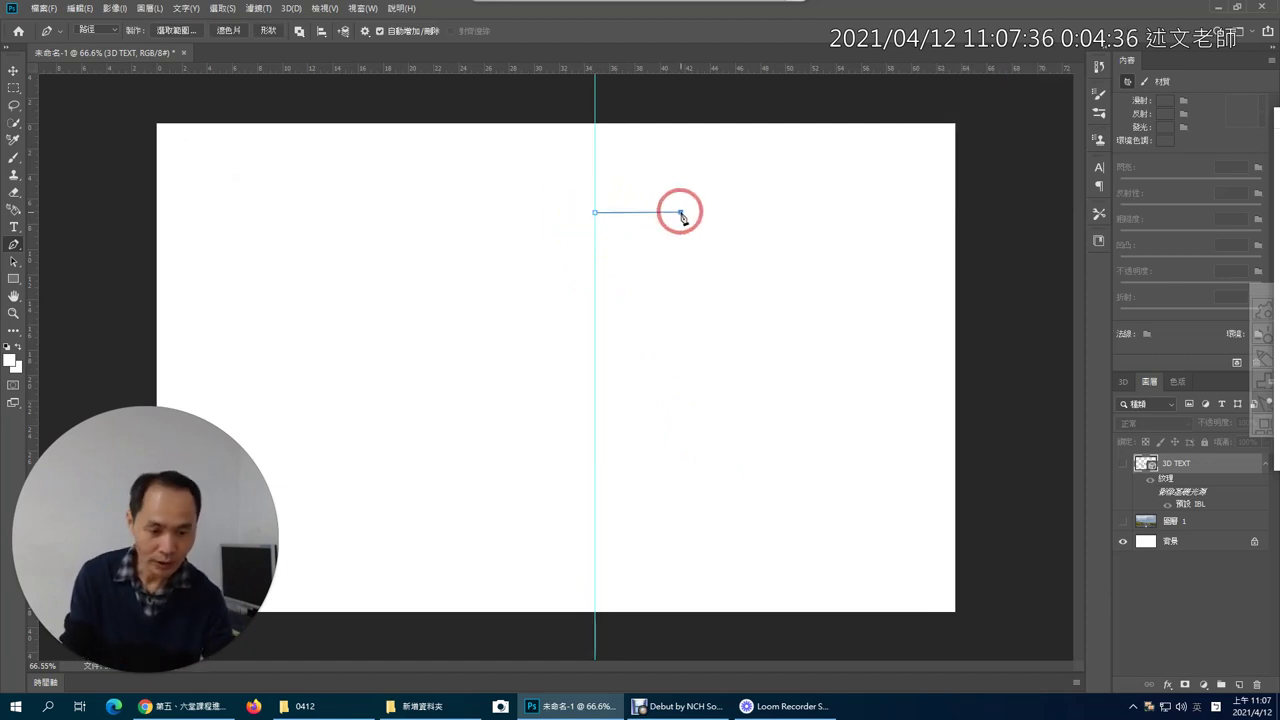
- Pen the goblet's half profile (rim, narrow waist, bulging body, foot), closing back along the guide
left_click(680, 212)
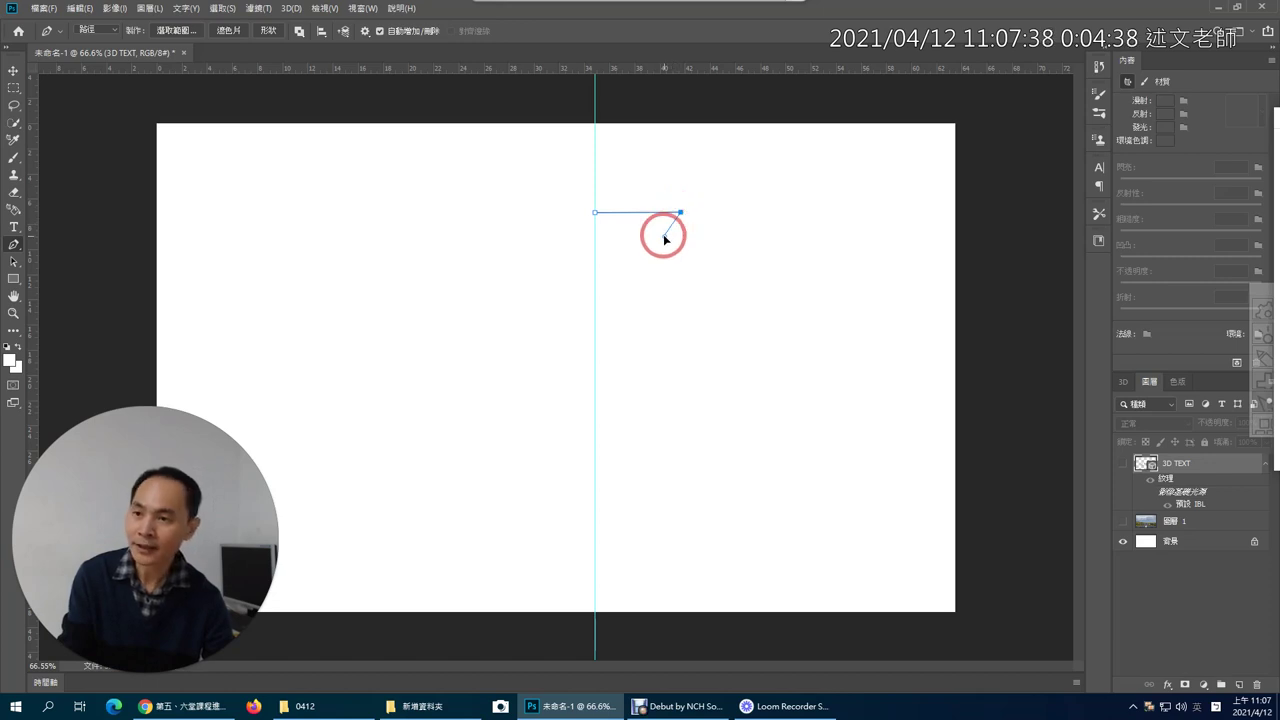
left_click(659, 237)
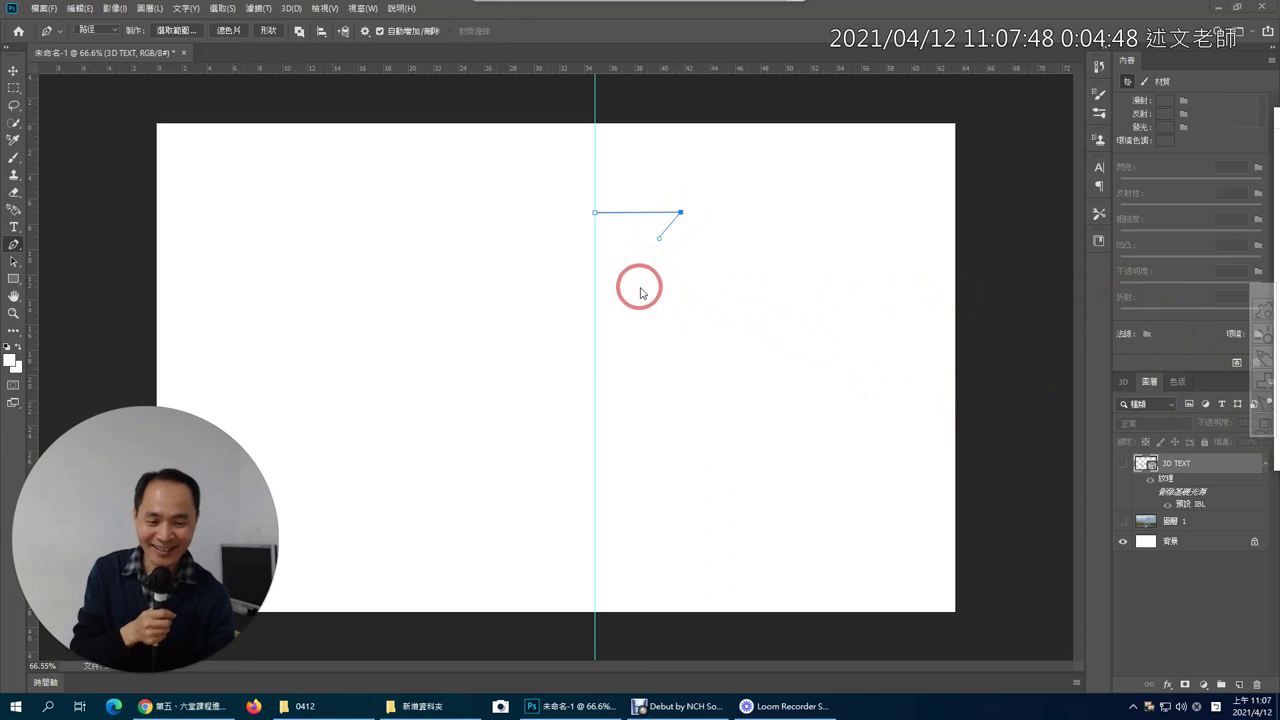
left_click_drag(637, 287, 636, 324)
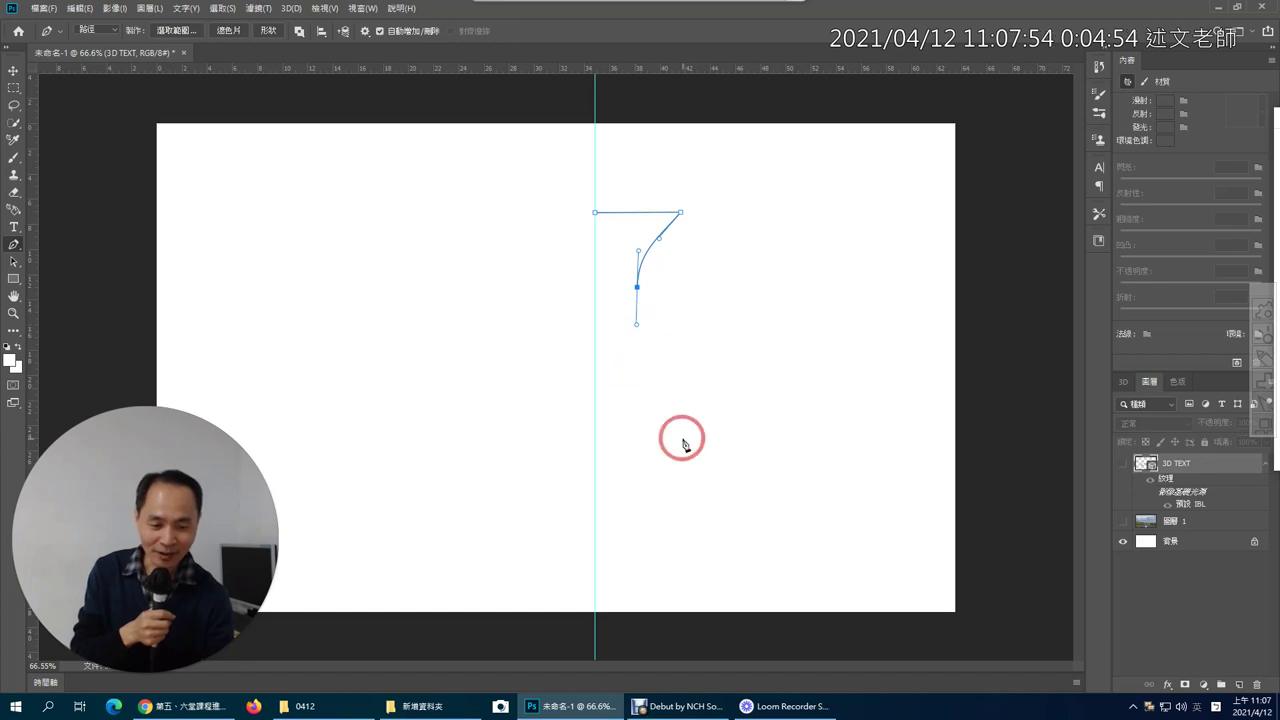
left_click_drag(708, 448, 709, 522)
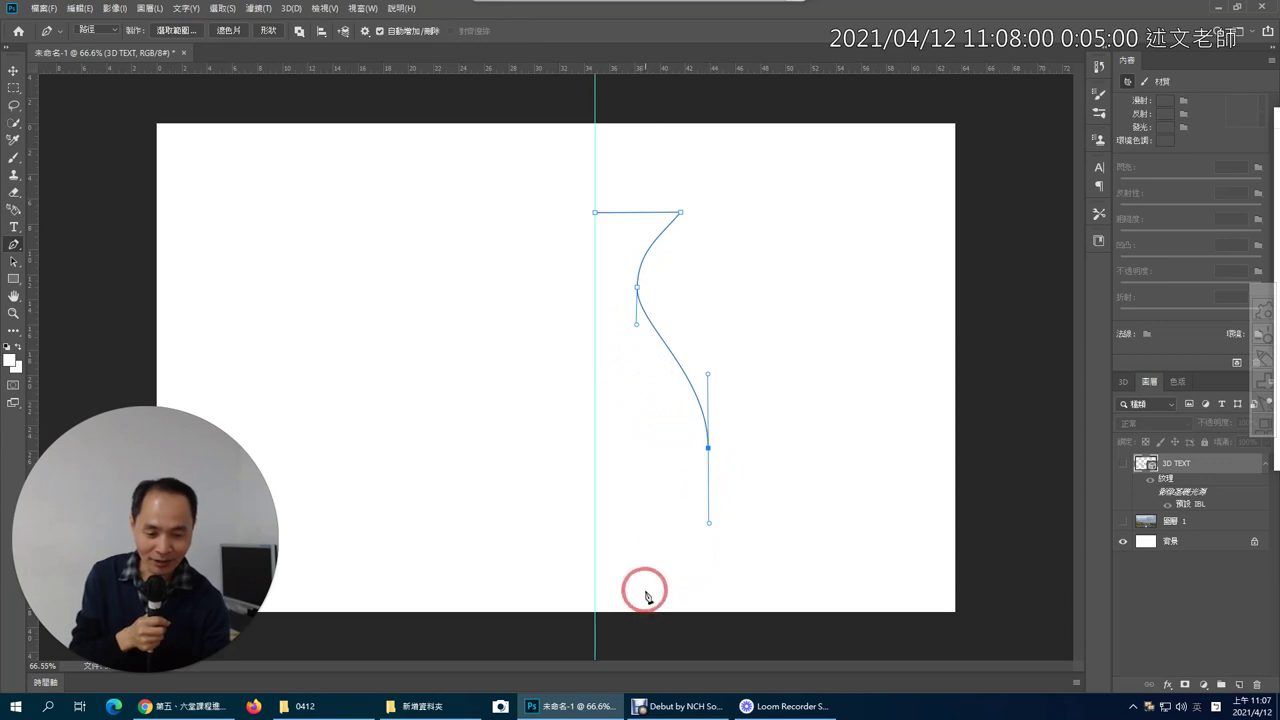
left_click_drag(620, 588, 593, 601)
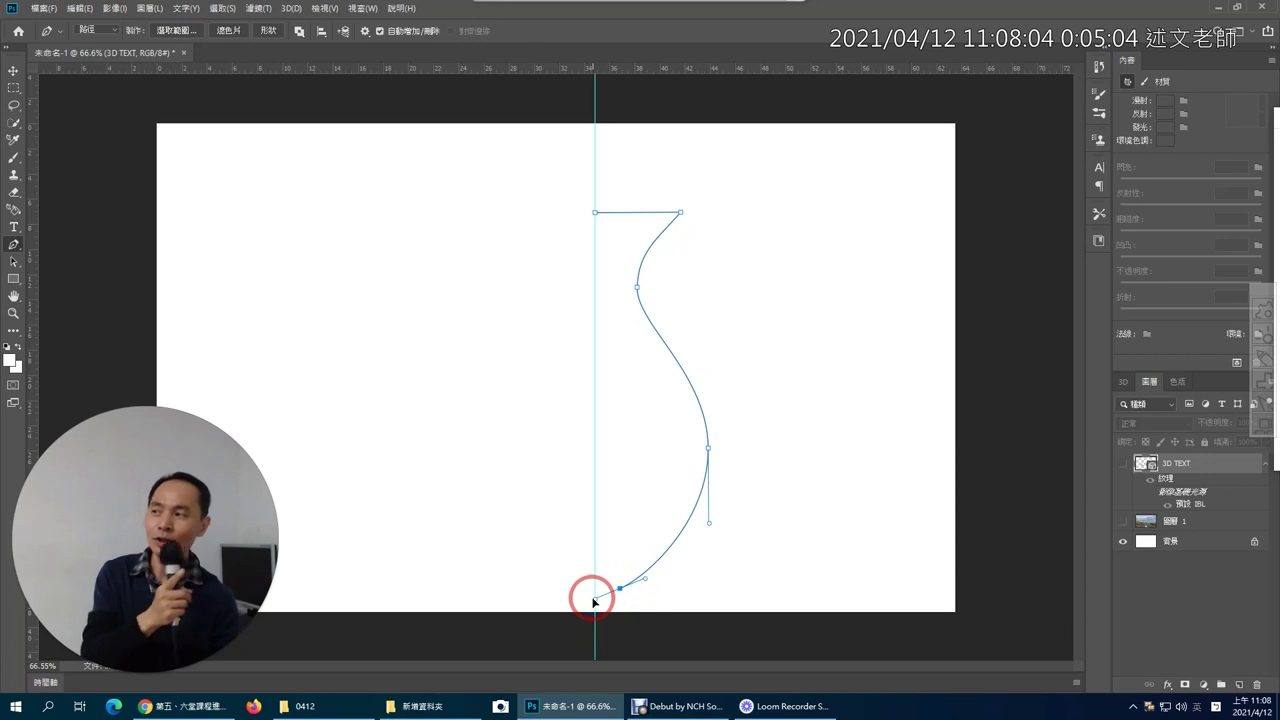
key("alt")
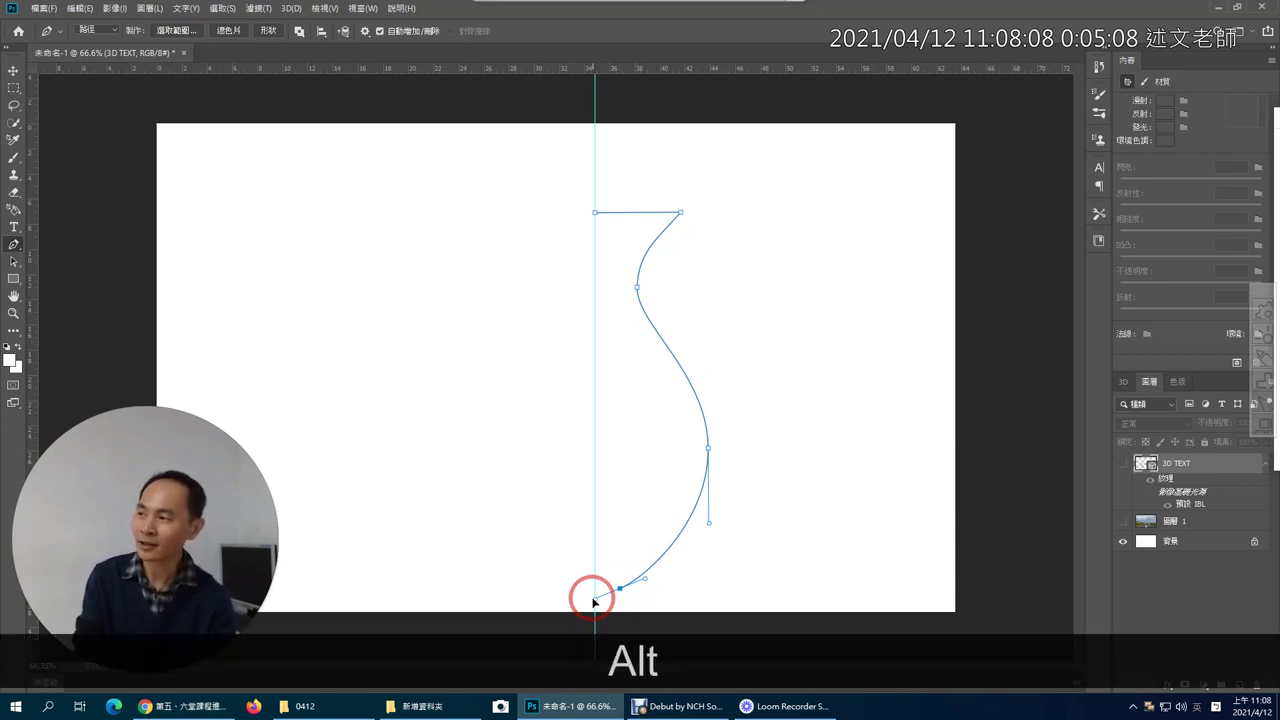
left_click_drag(593, 601, 651, 596)
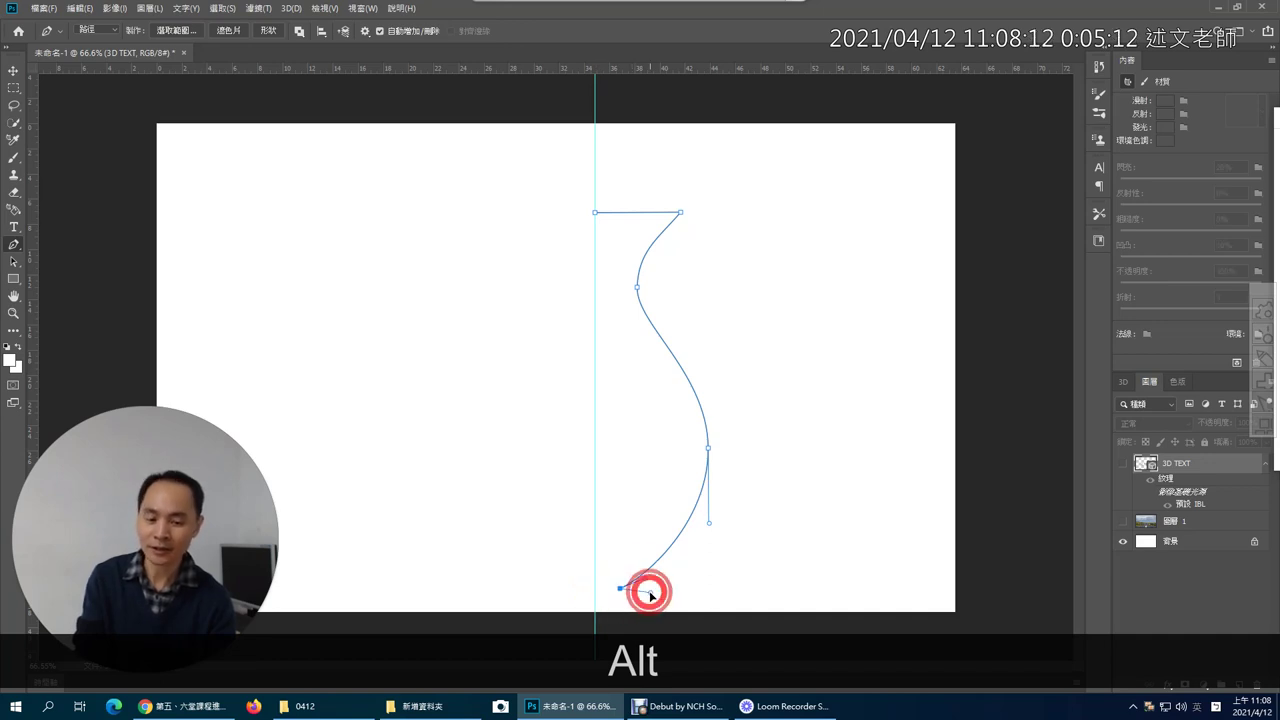
left_click(700, 612)
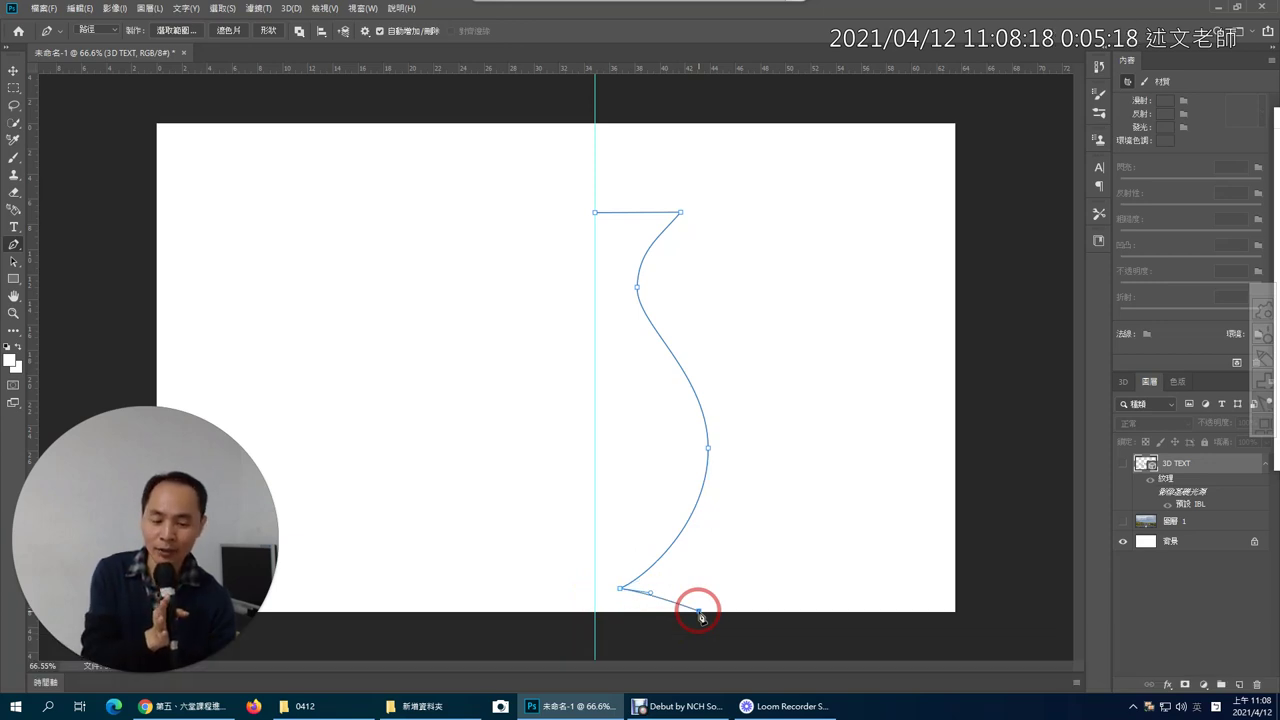
left_click(595, 612)
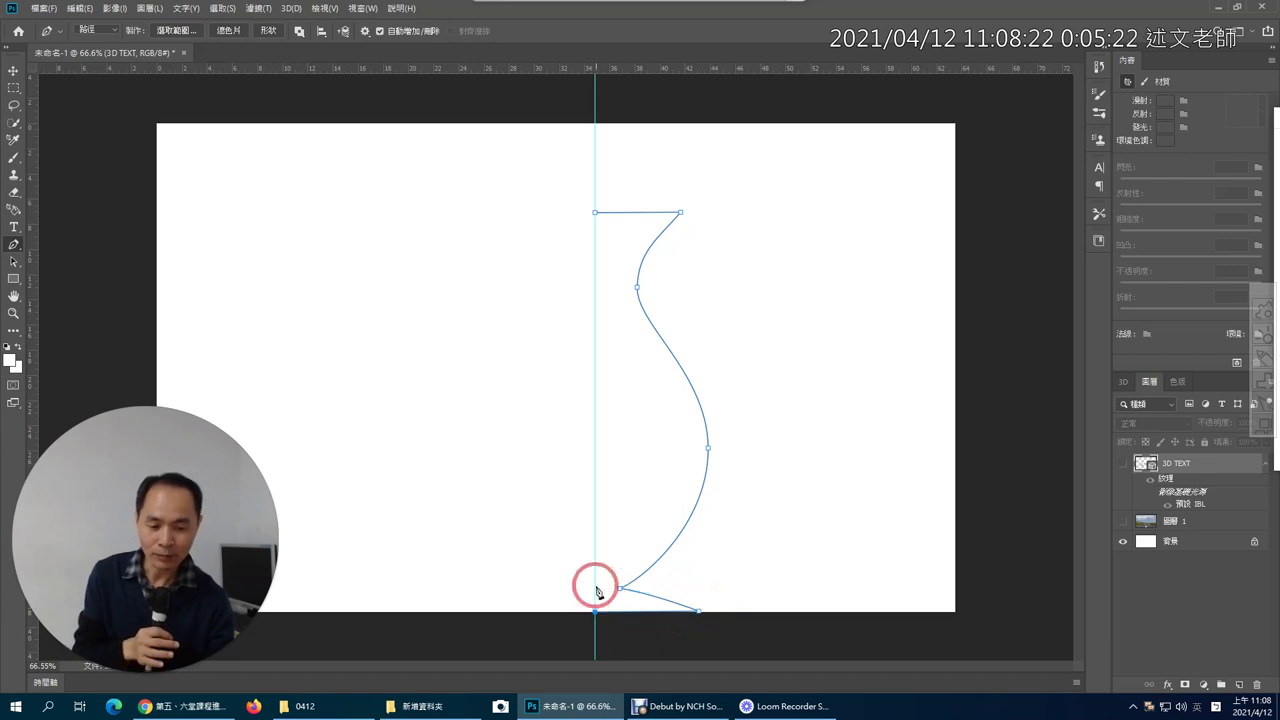
left_click(595, 213)
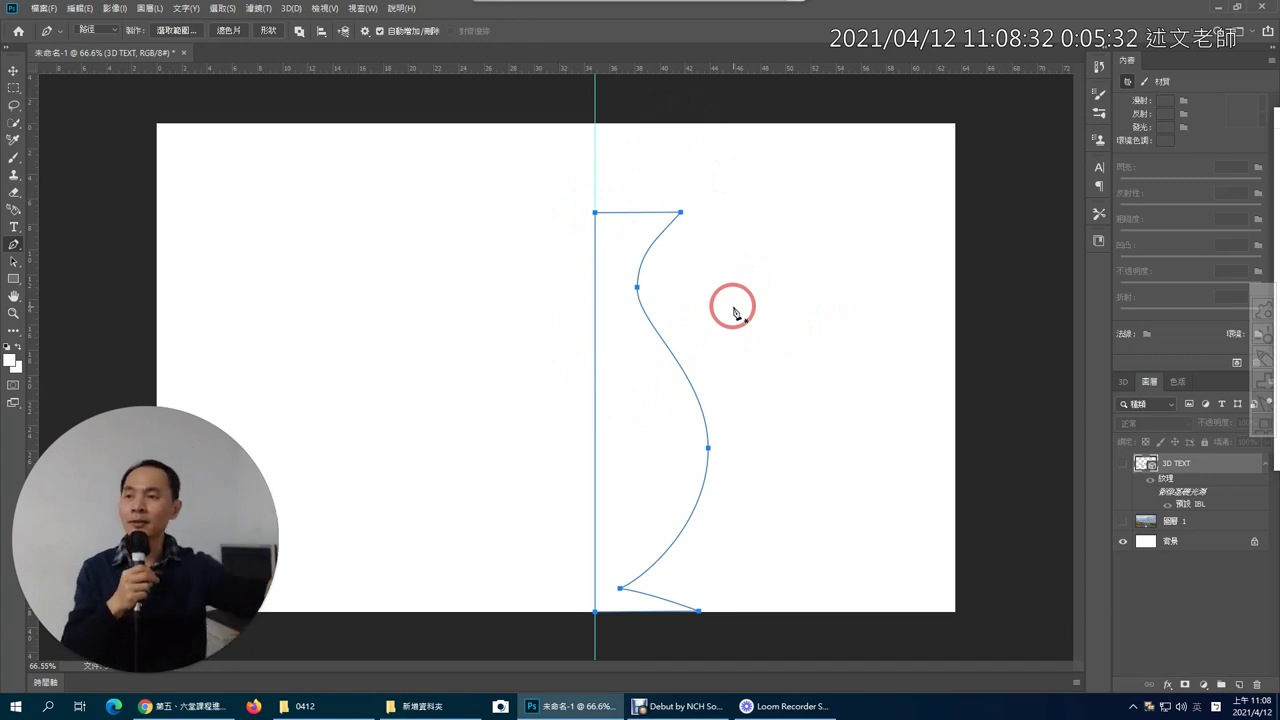
- Show the Paths panel and save the Work Path as 路徑1
left_click(293, 9)
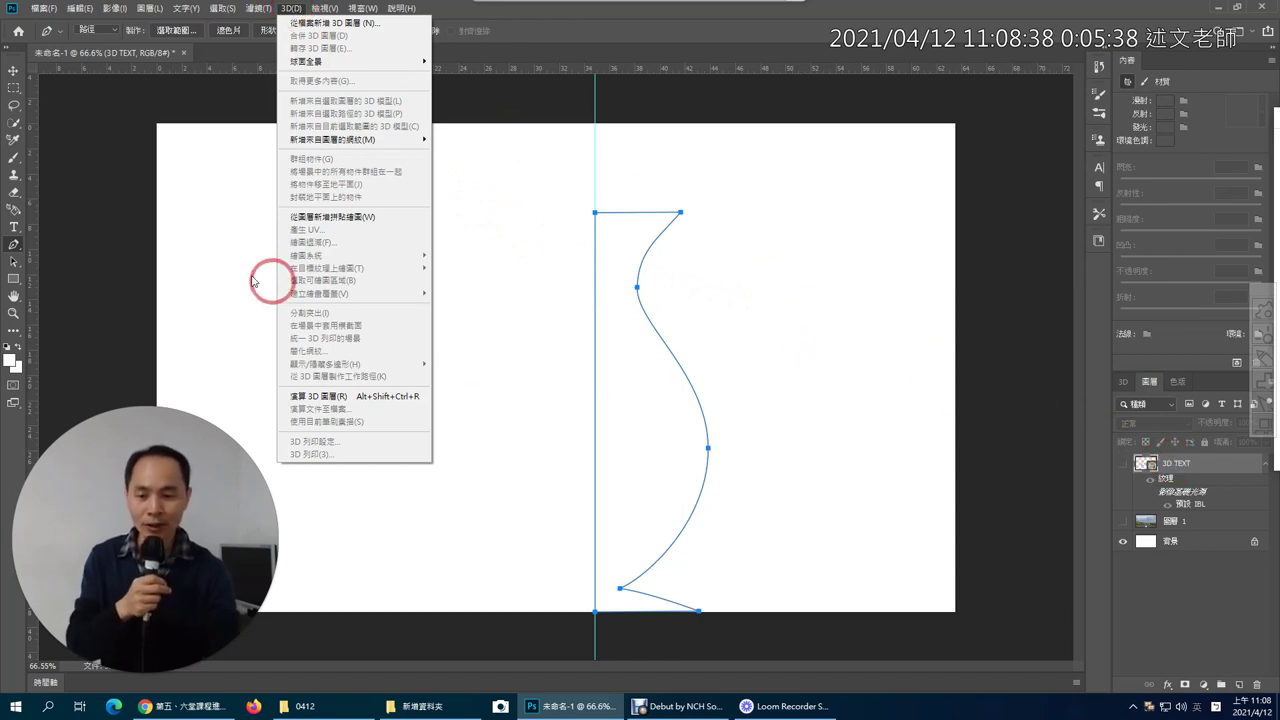
left_click(13, 250)
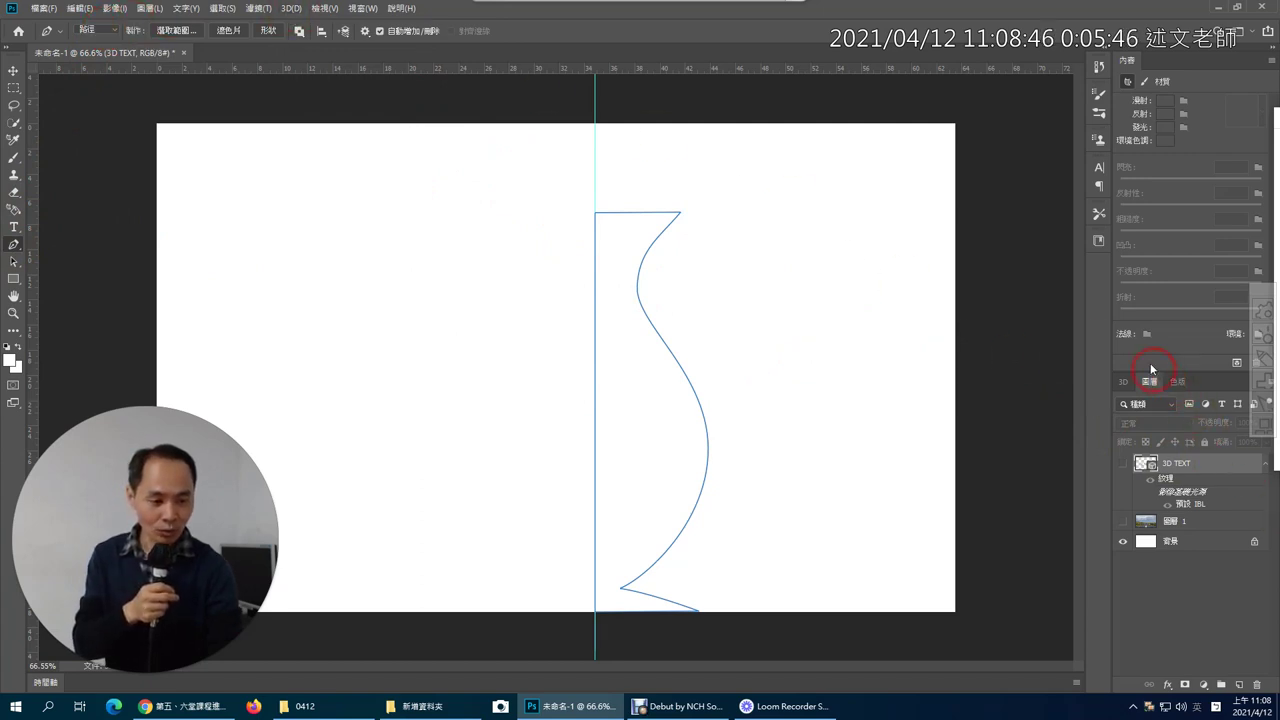
left_click(350, 16)
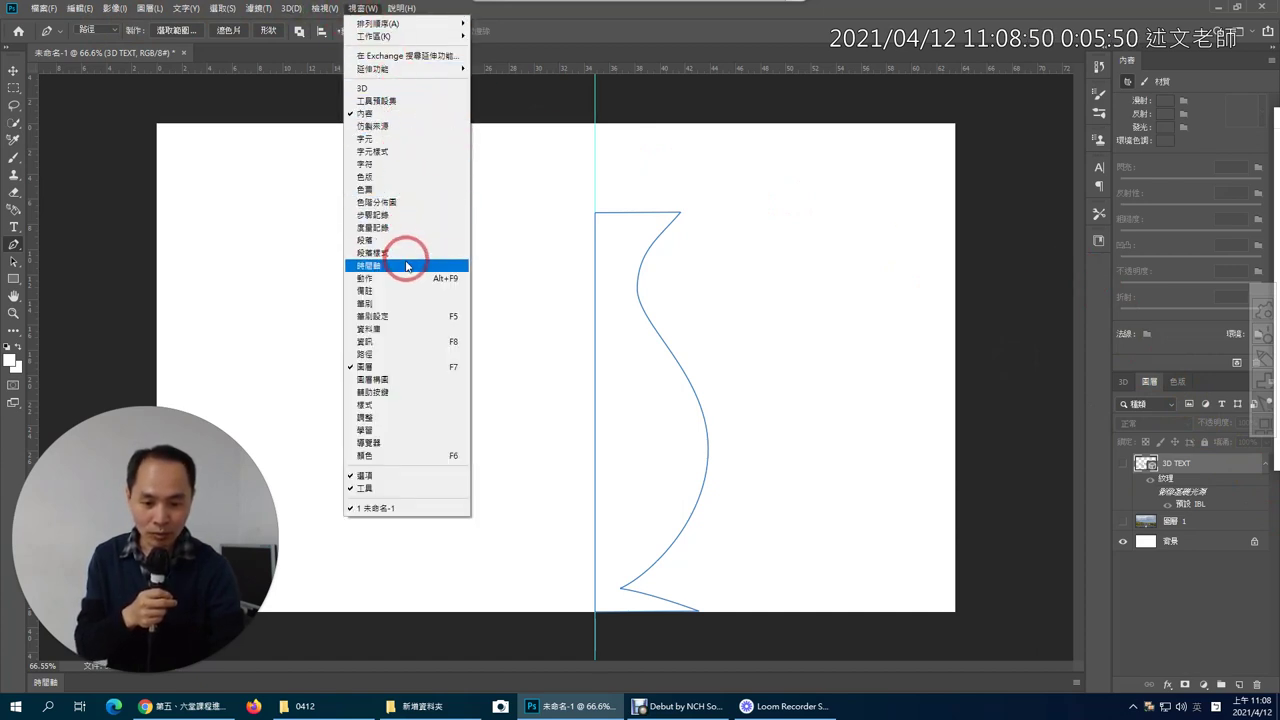
left_click(400, 360)
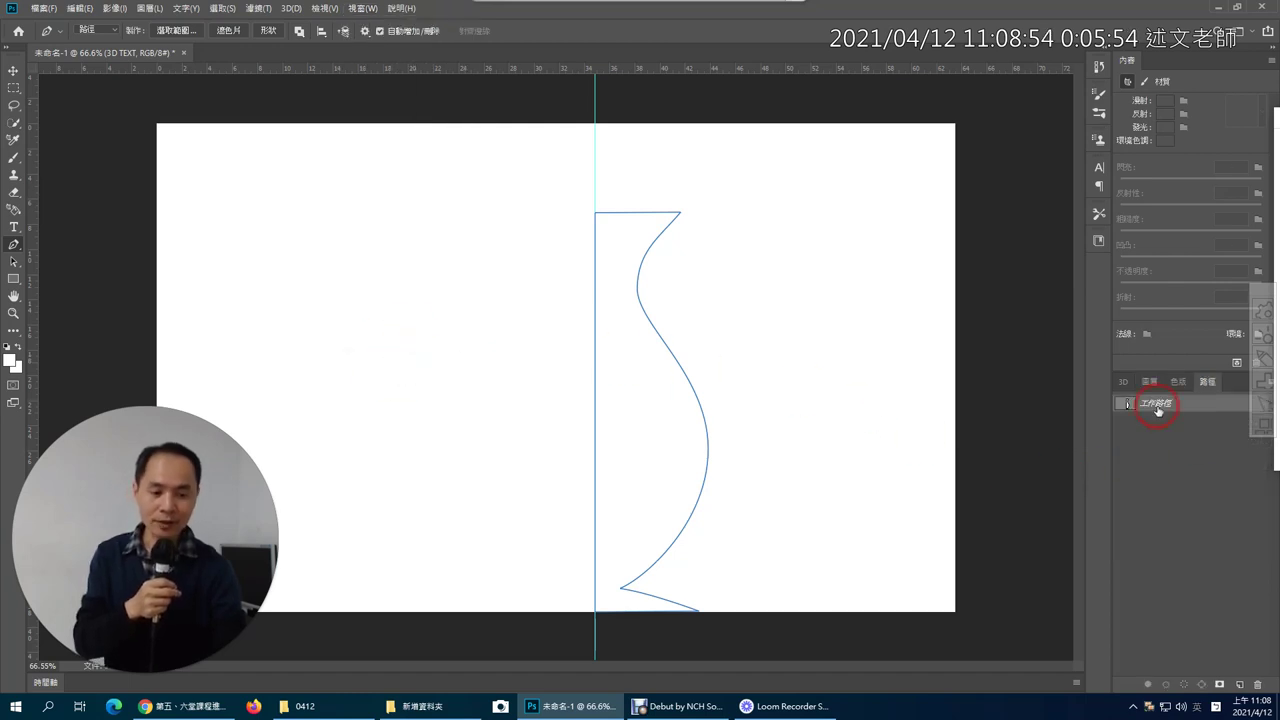
left_click(290, 8)
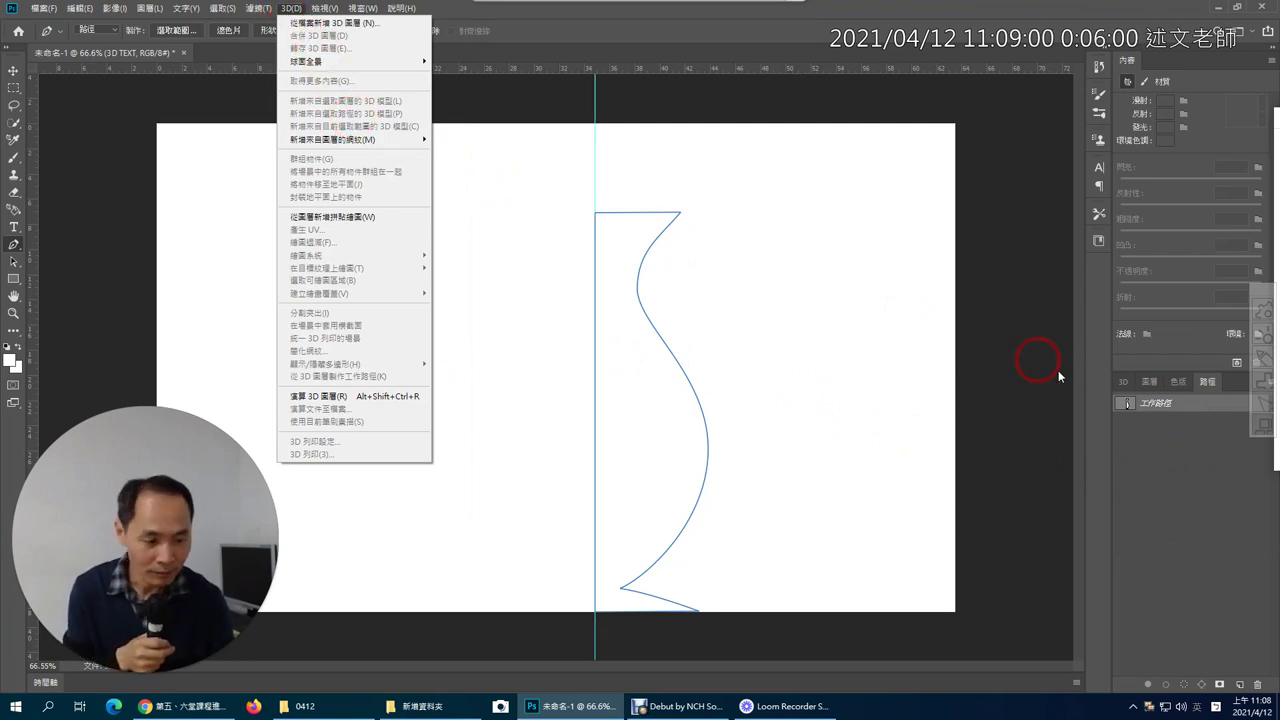
left_click(1131, 408)
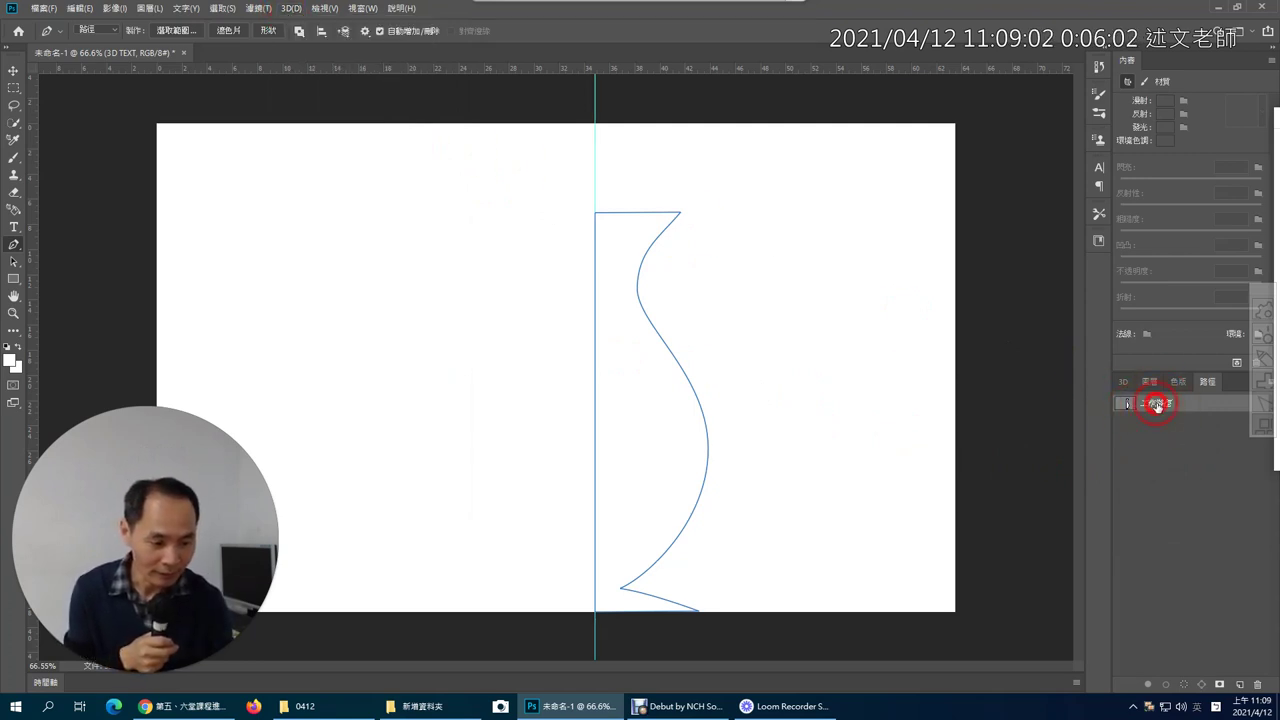
double_click(1130, 404)
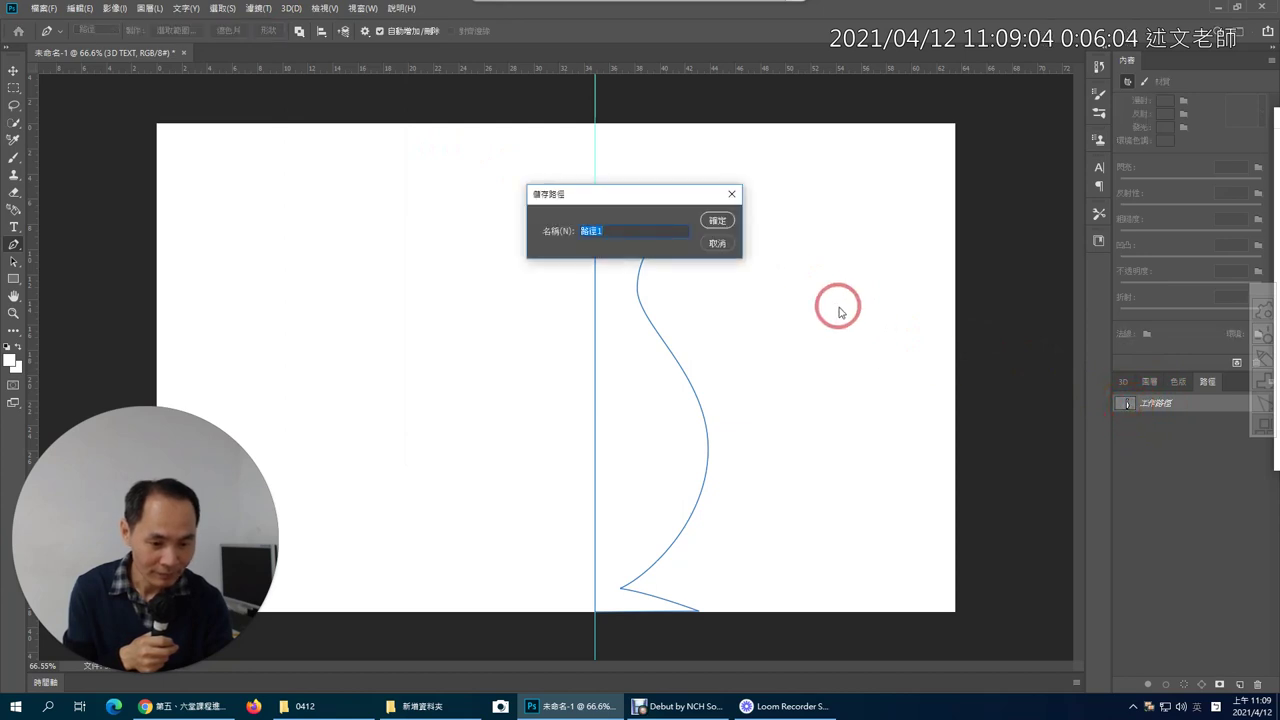
left_click(718, 221)
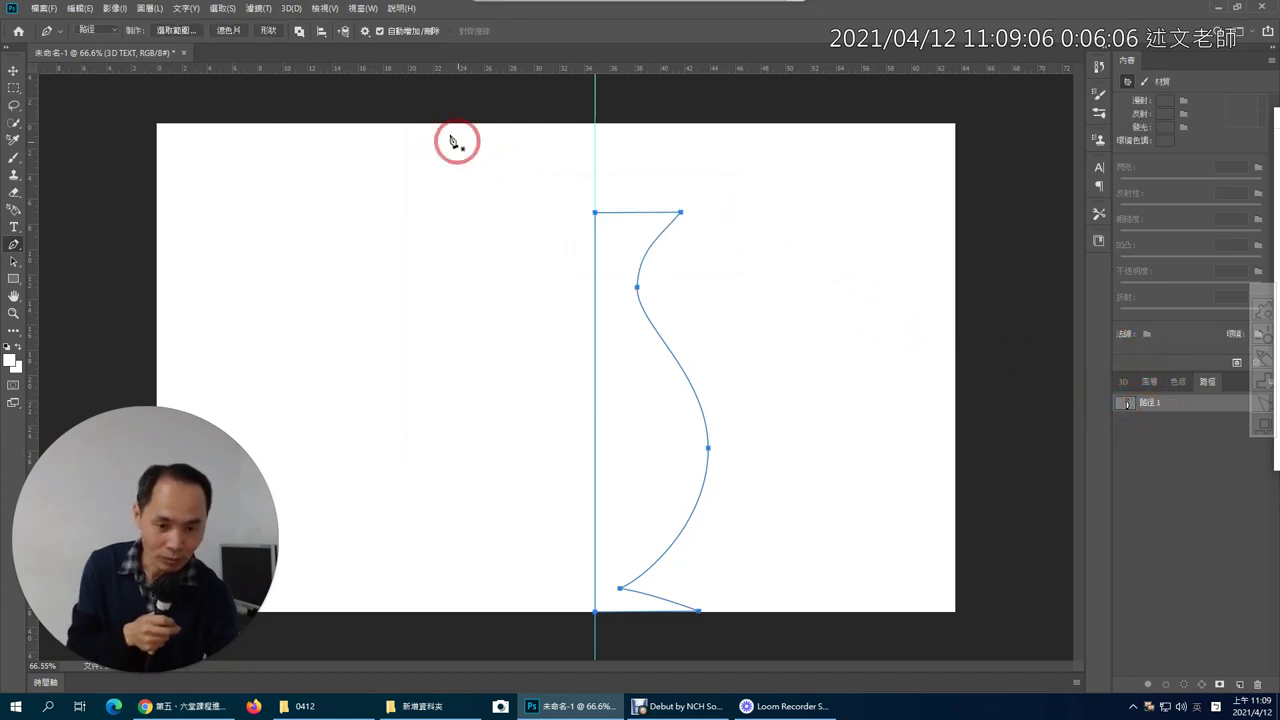
- Switch the Pen tool's drawing mode from Path to Shape
left_click(293, 10)
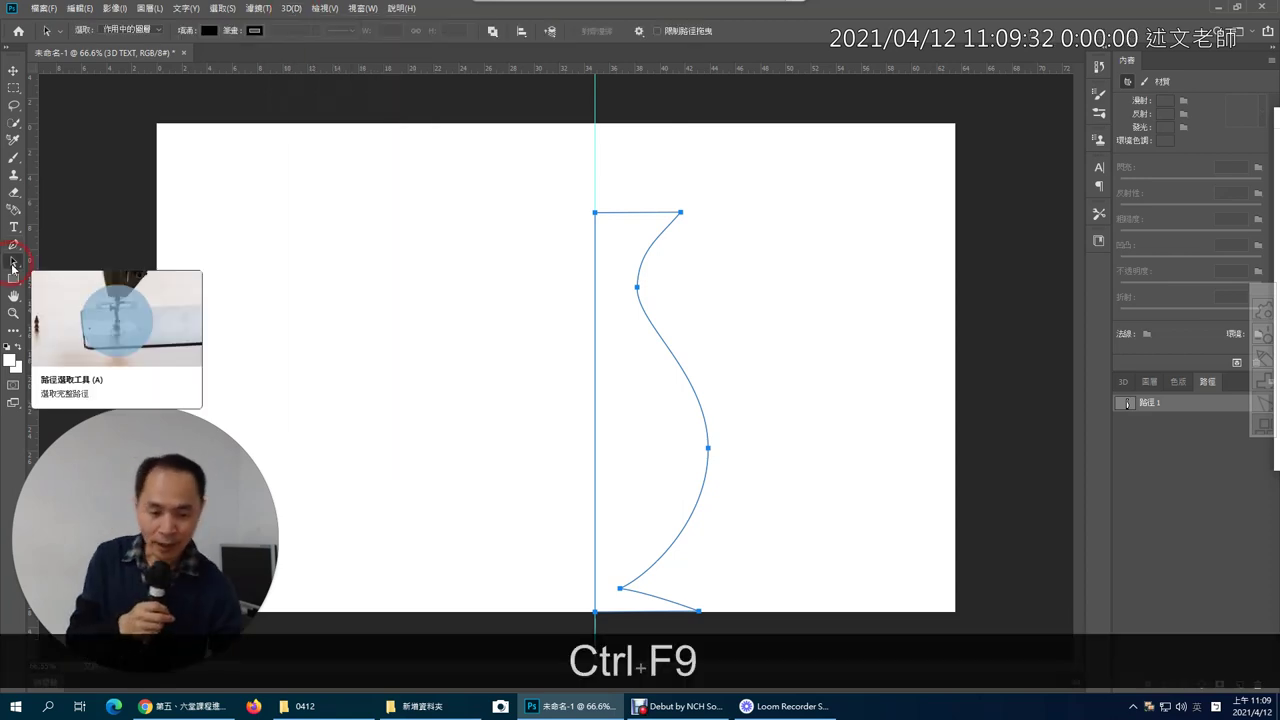
left_click(643, 297)
left_click(50, 302)
left_click(14, 258)
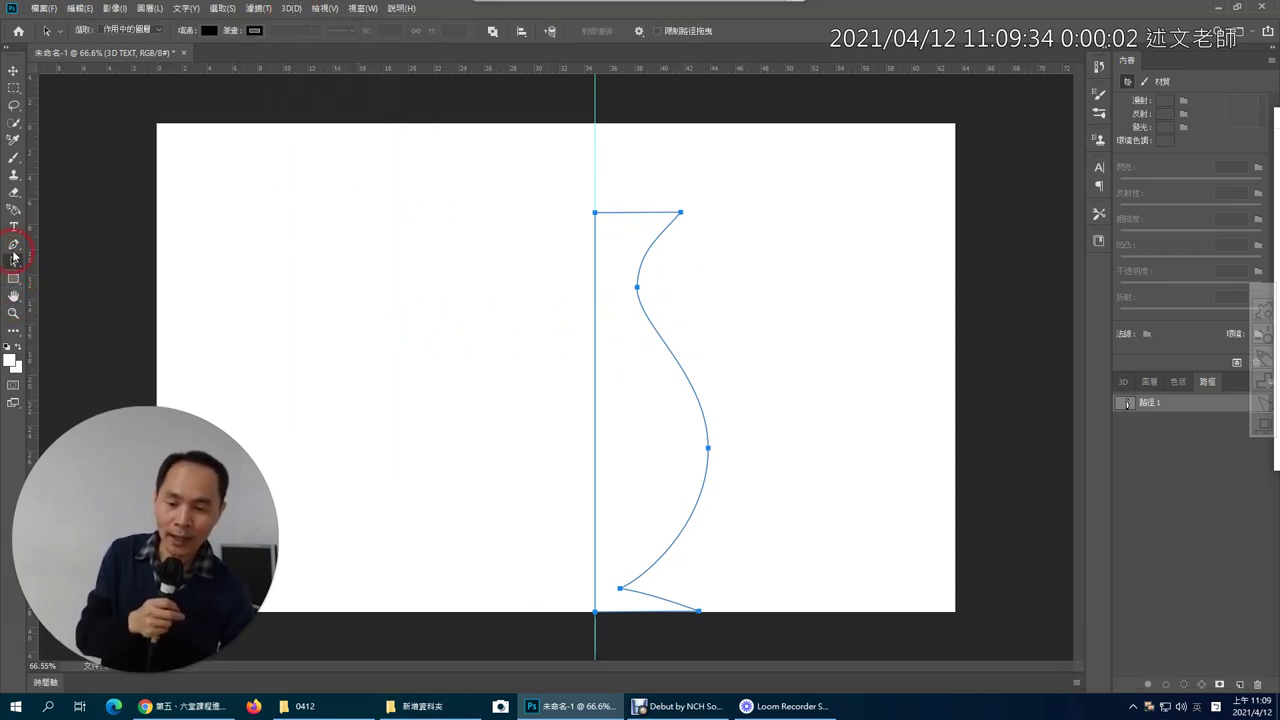
left_click(12, 247)
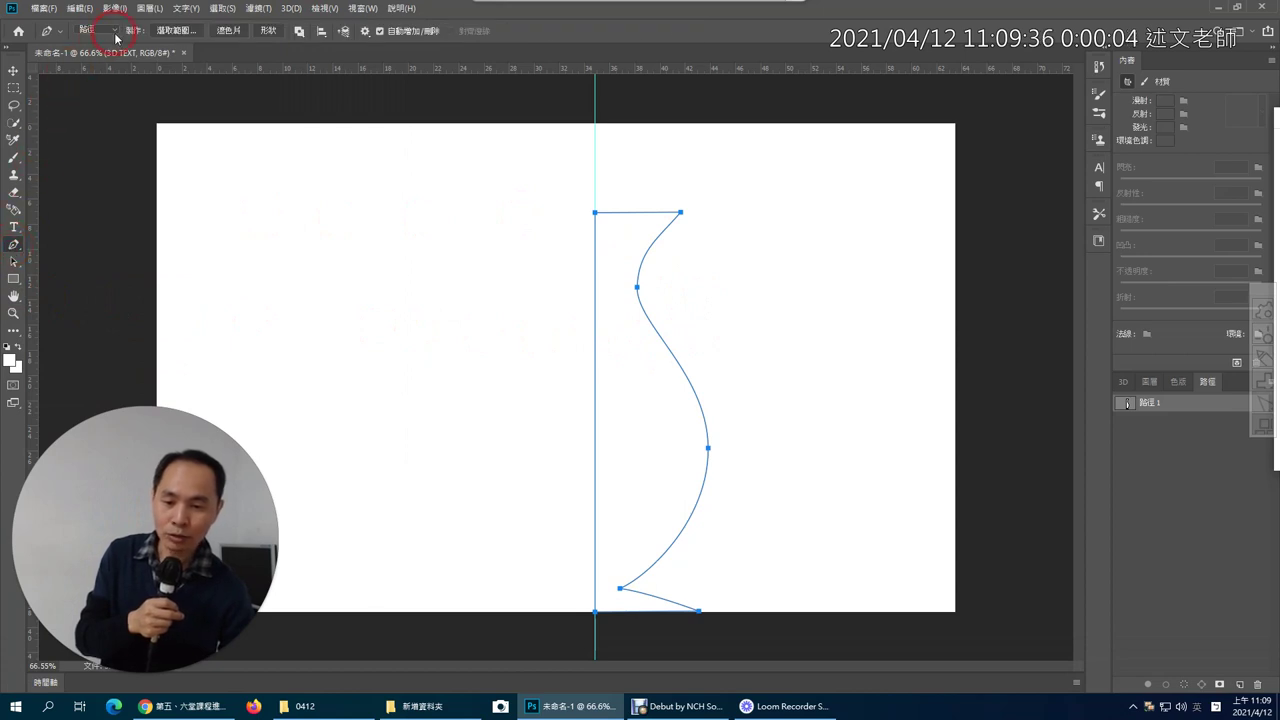
left_click(115, 30)
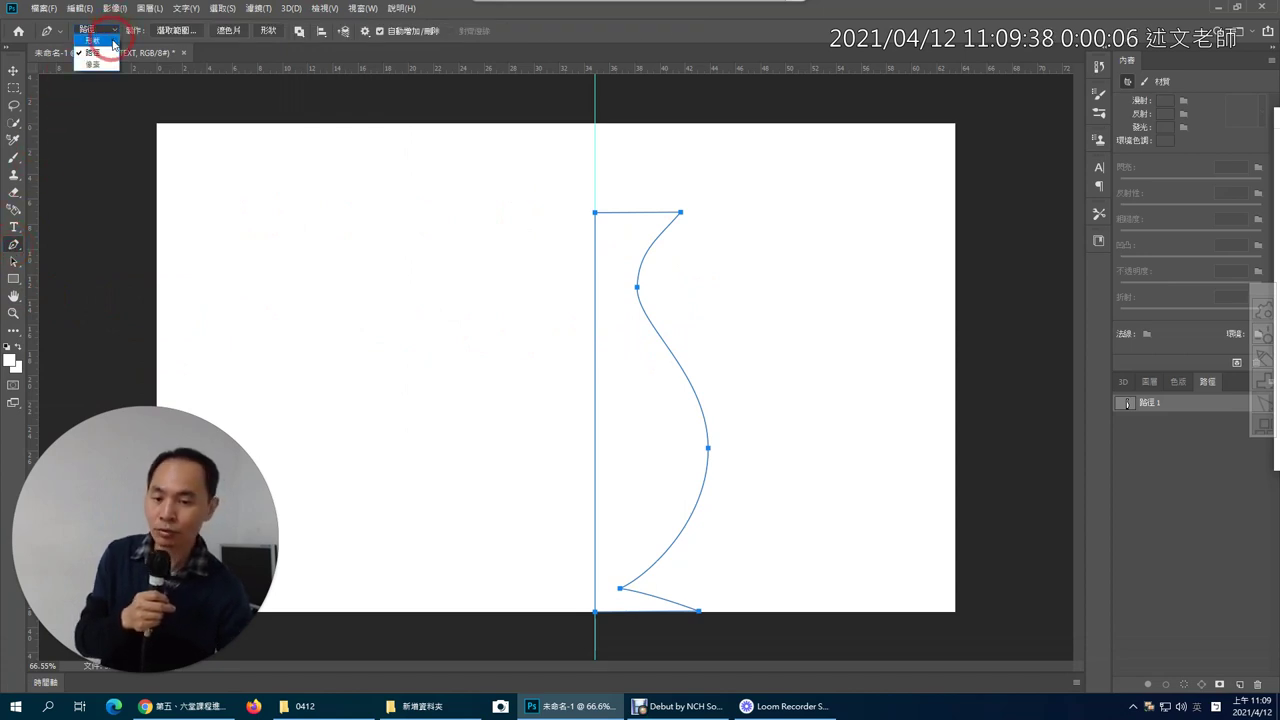
left_click(112, 40)
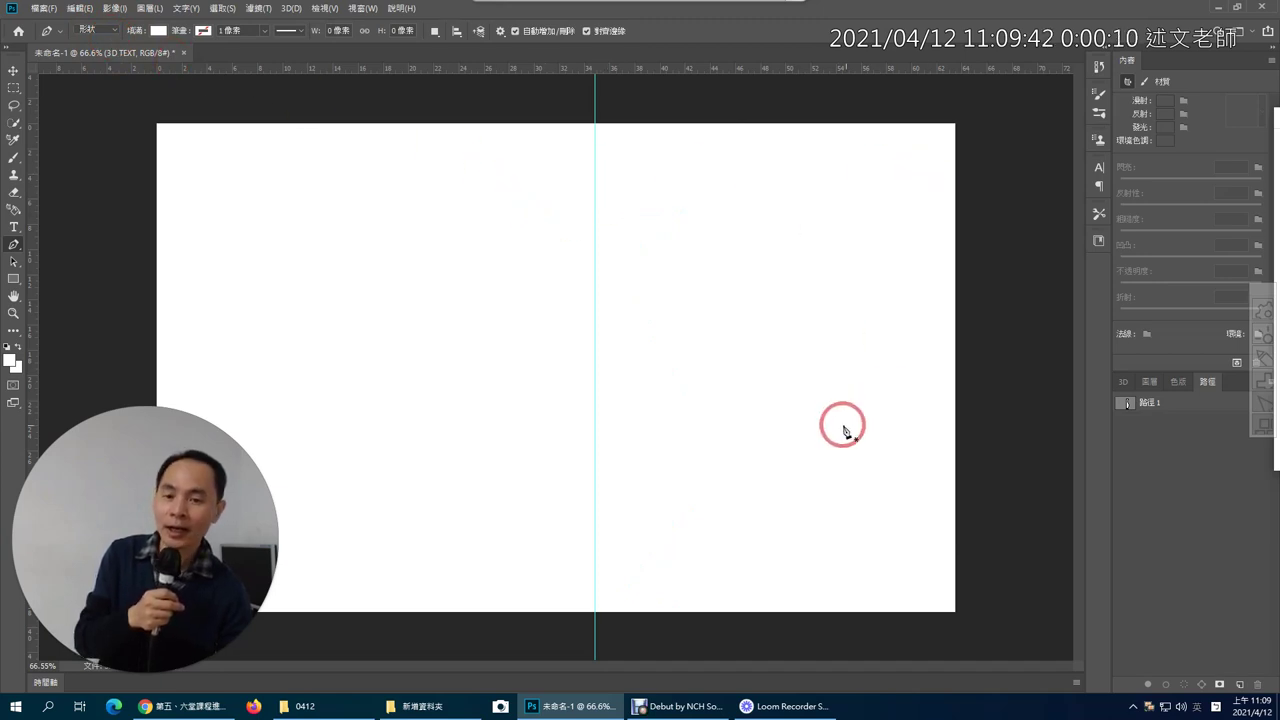
left_click(292, 8)
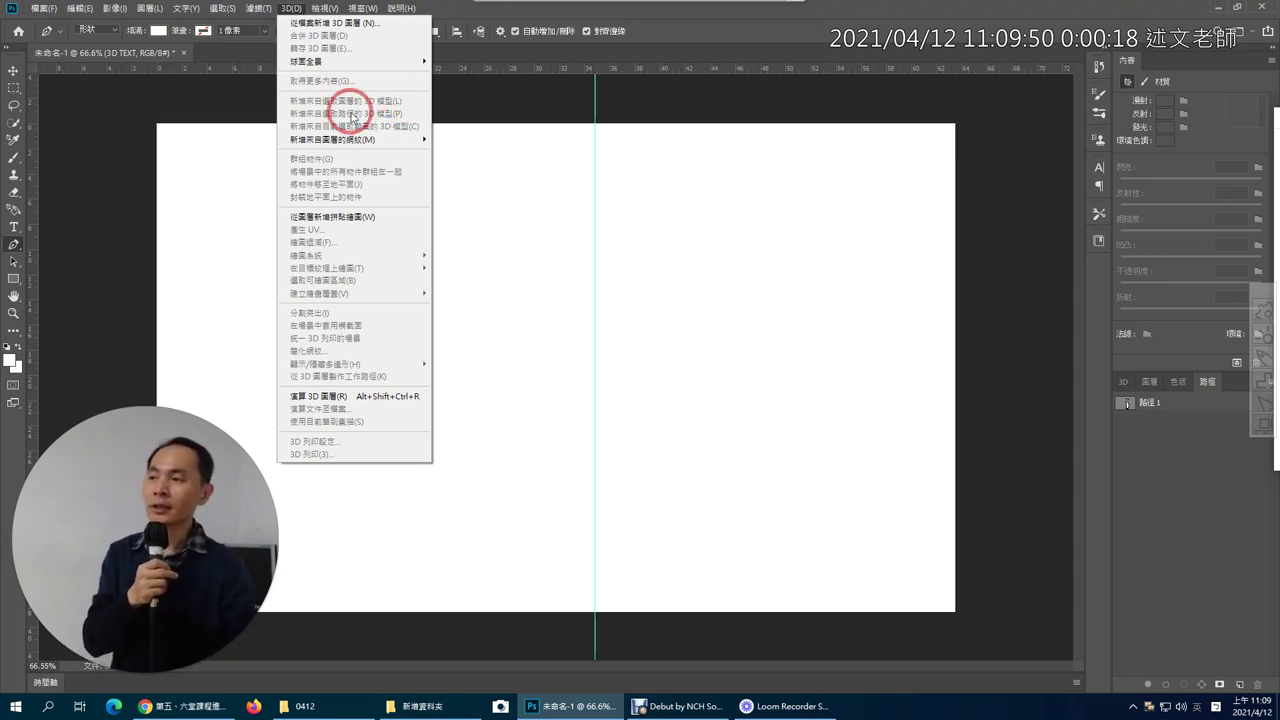
key("ctrl")
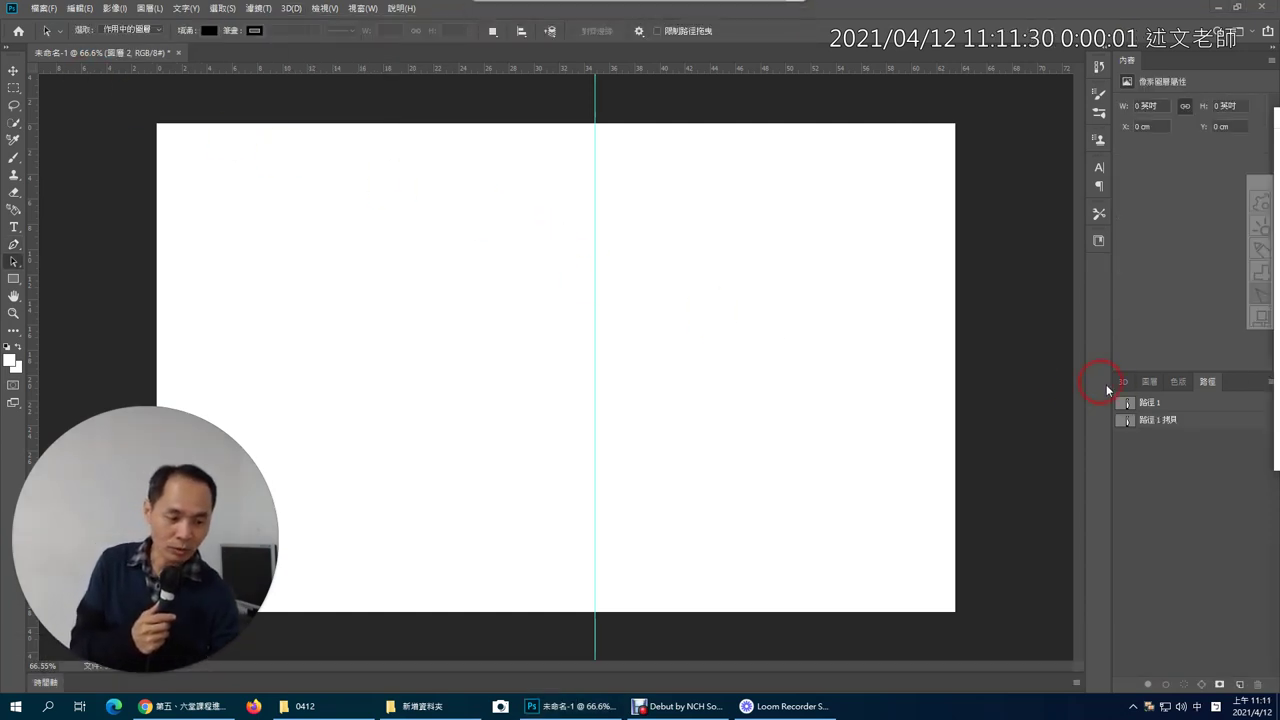
- Make 圖層 2 the active, visible layer in the Layers panel
left_click(1149, 382)
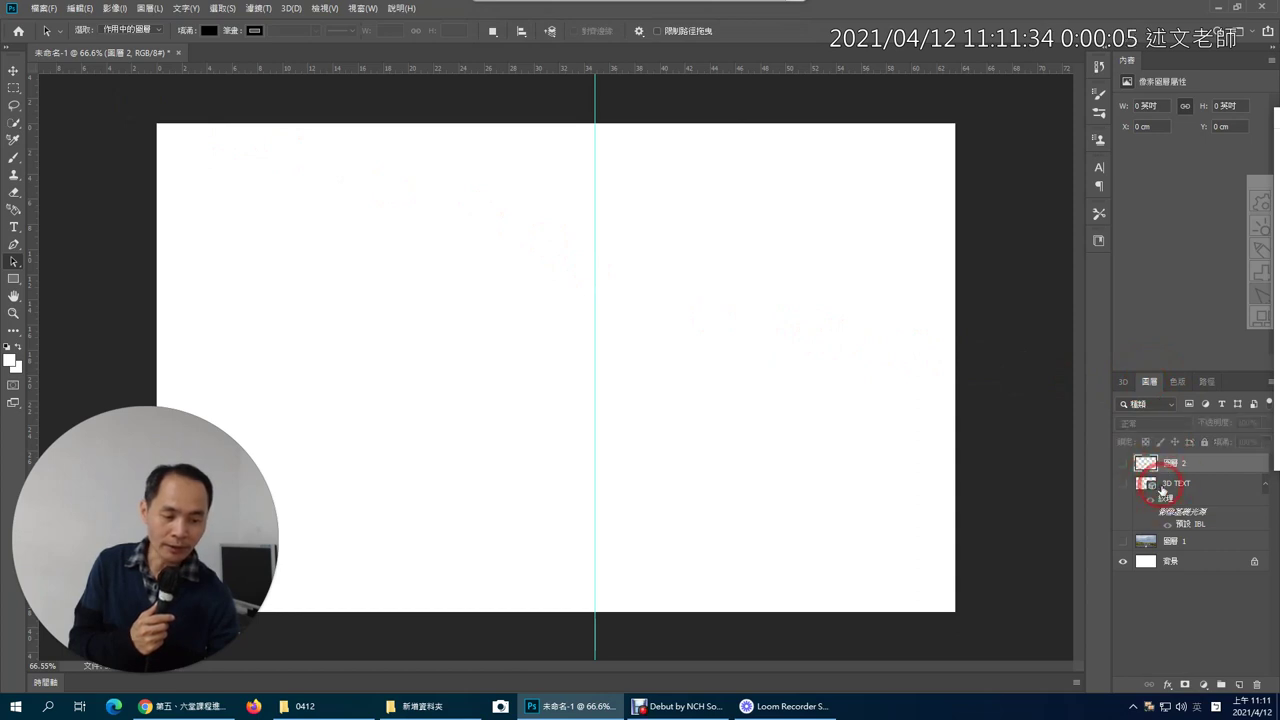
left_click(1176, 485)
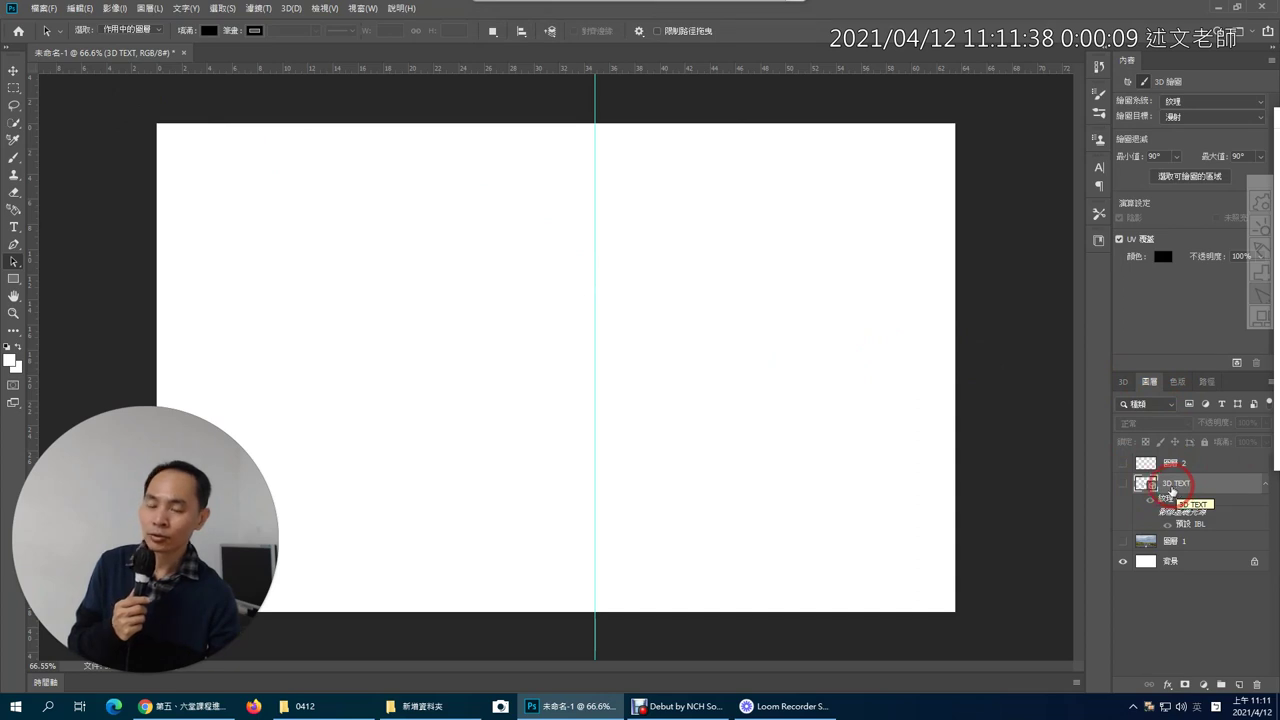
left_click_drag(1172, 490, 1181, 489)
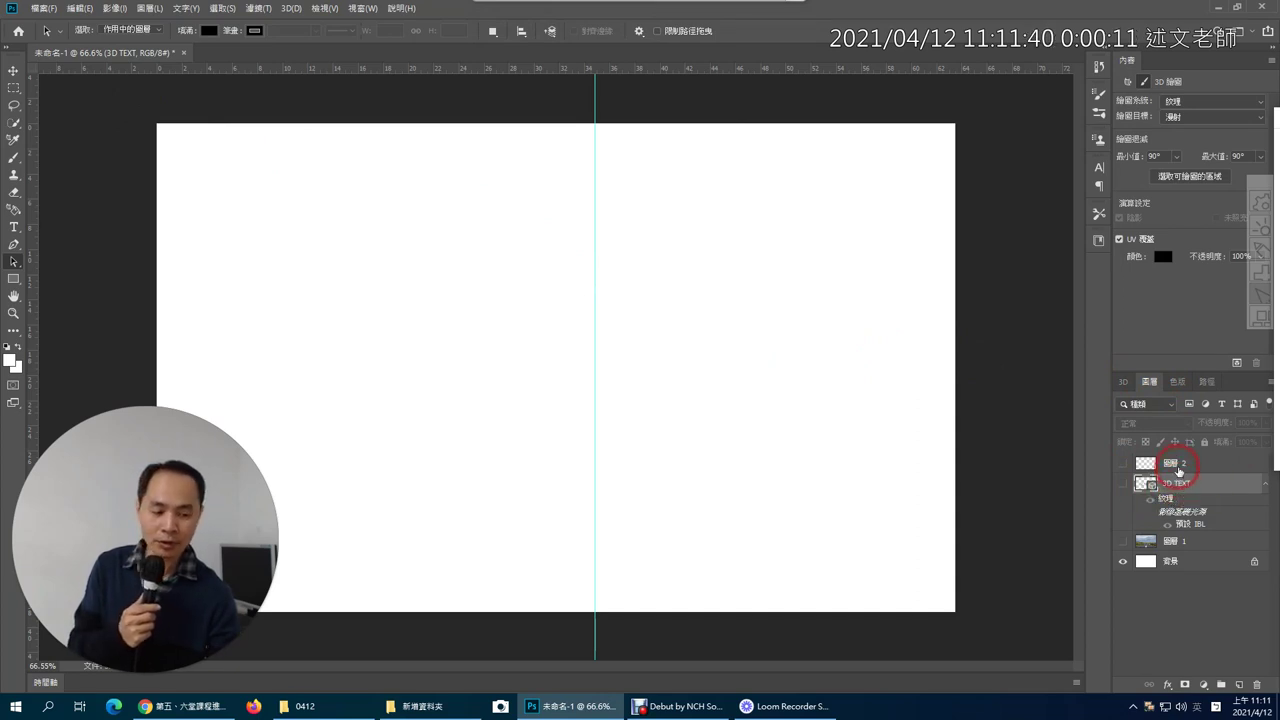
left_click(1179, 465)
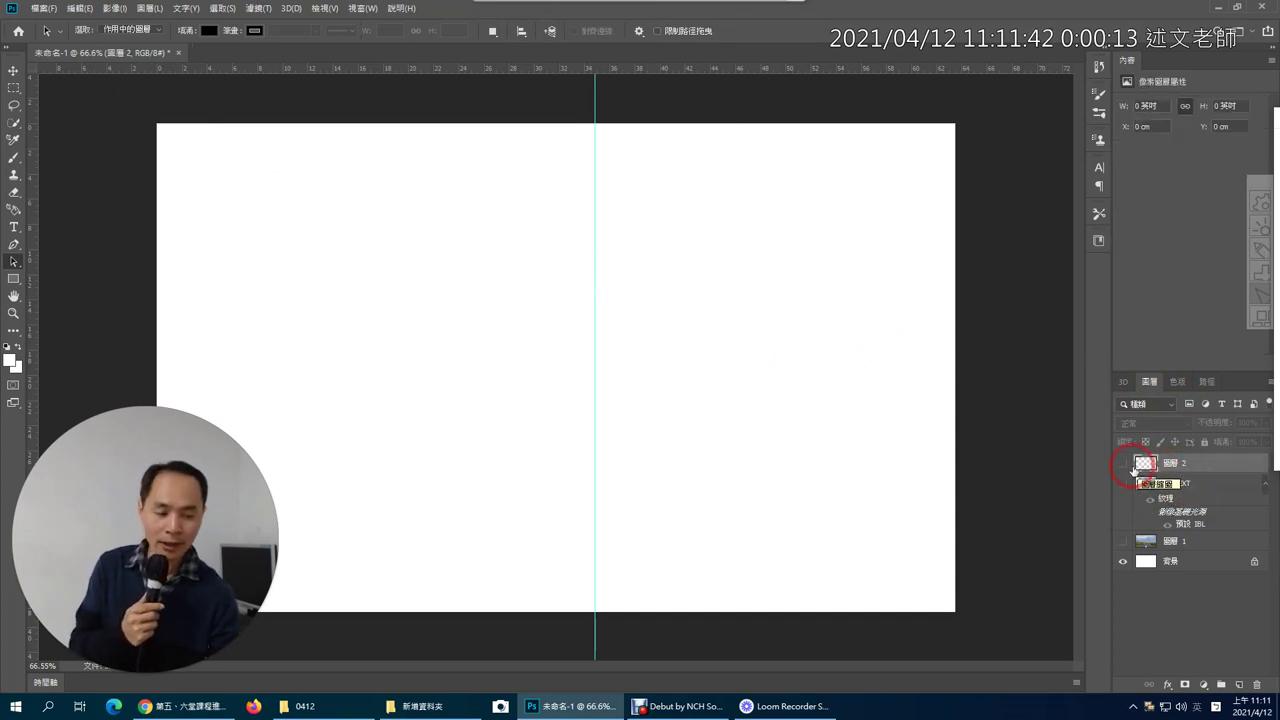
left_click(1124, 466)
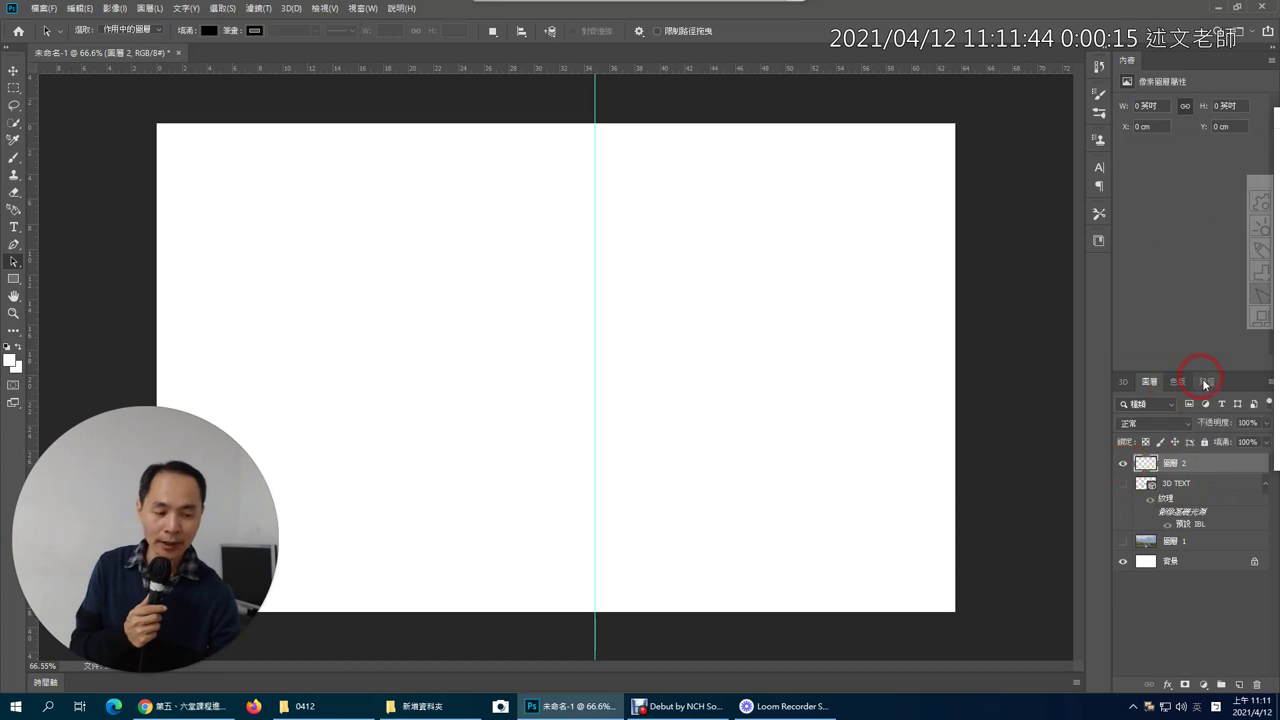
- Activate the vase-shaped 路徑 1 in the Paths panel
left_click(1205, 383)
left_click(1150, 405)
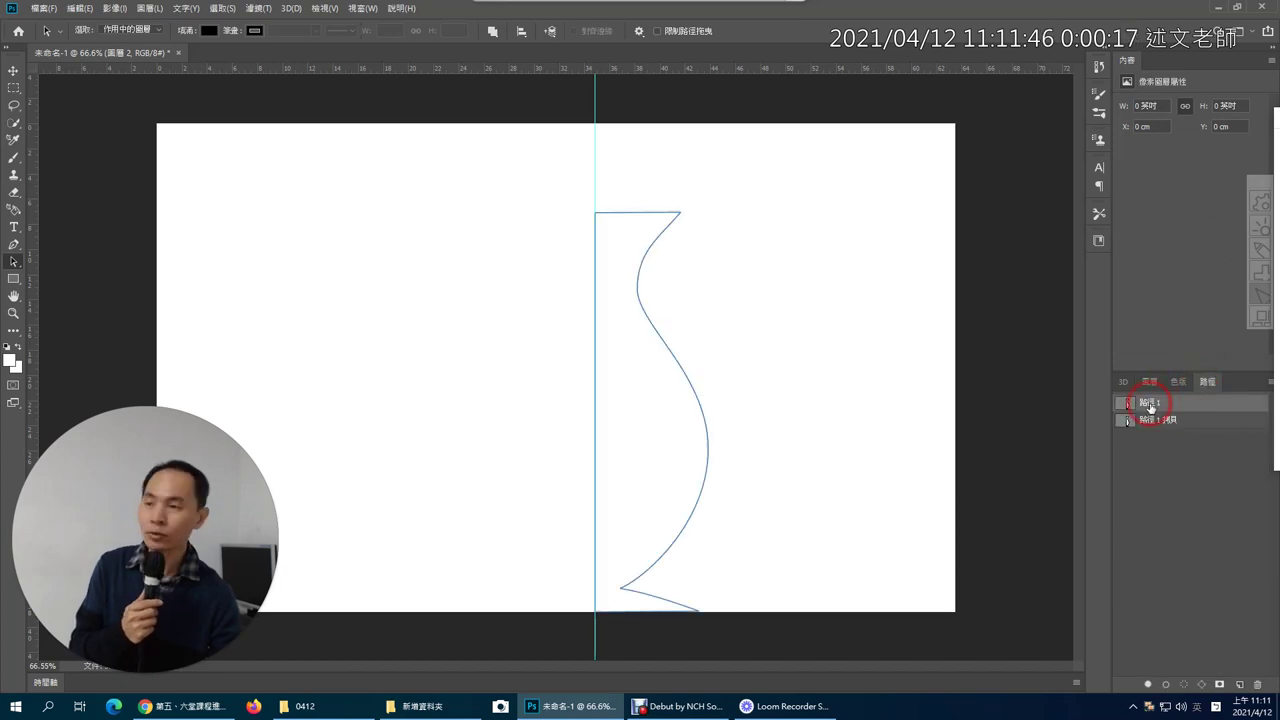
left_click(296, 9)
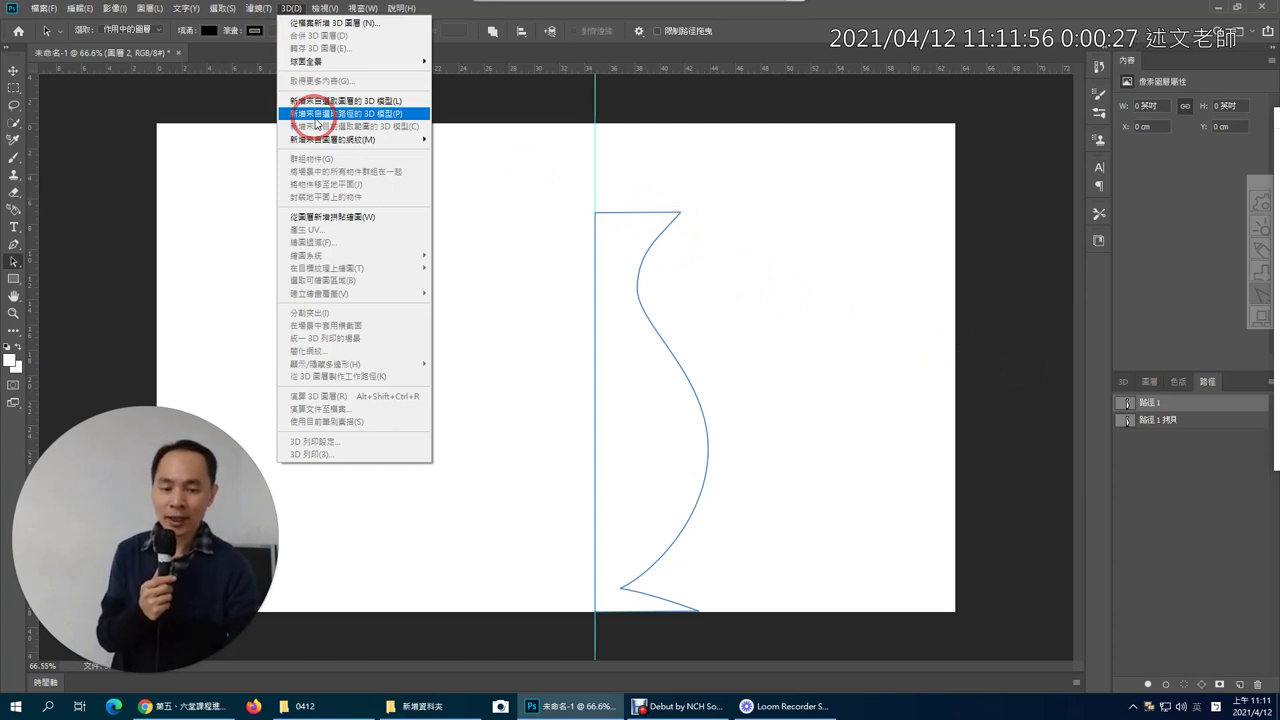
- Extrude the selected 路徑 1 into a 3D model on 圖層 2, 8.99 cm deep
left_click(315, 116)
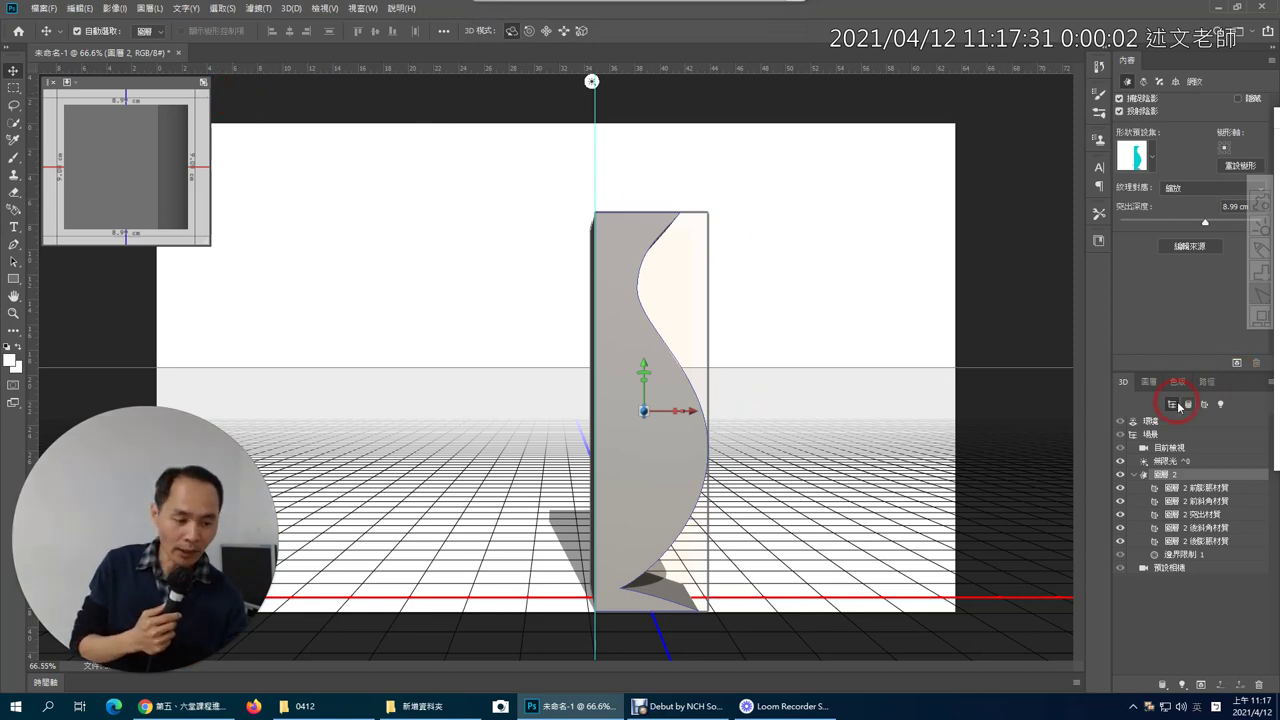
- Draw an ellipse shape, 橢圓 1, to the left of the vase
left_click(13, 282)
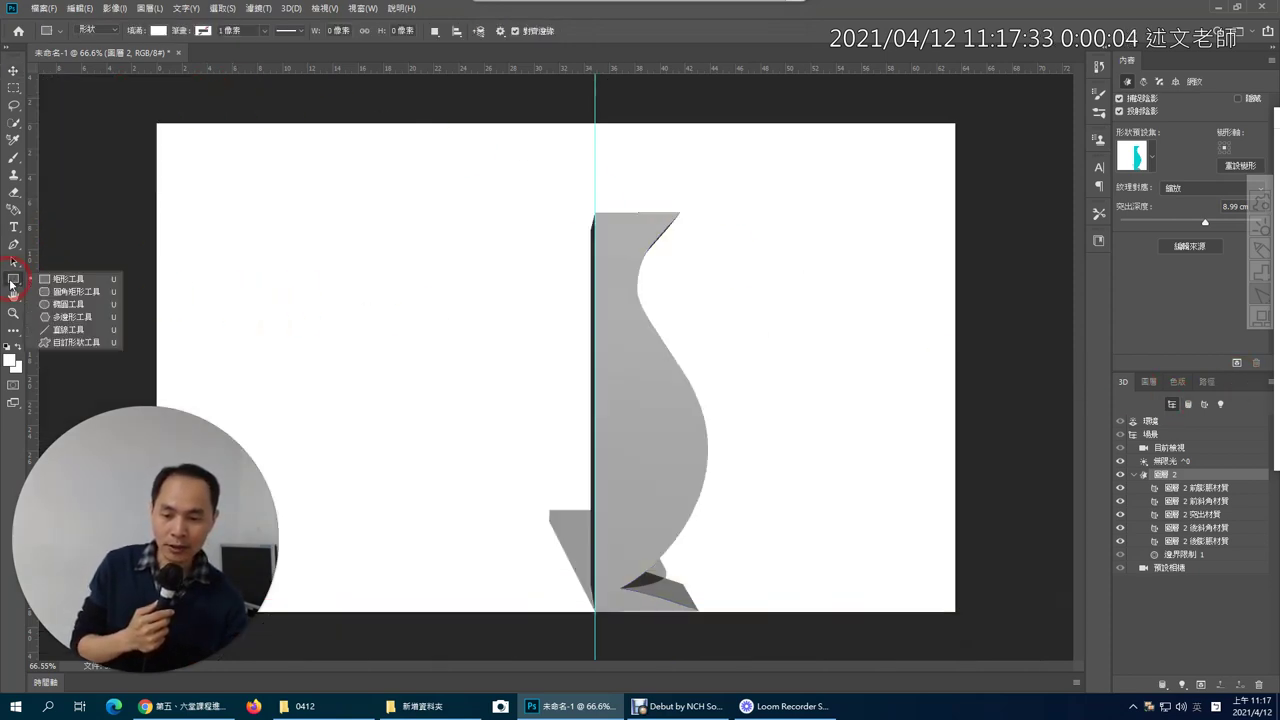
left_click(94, 304)
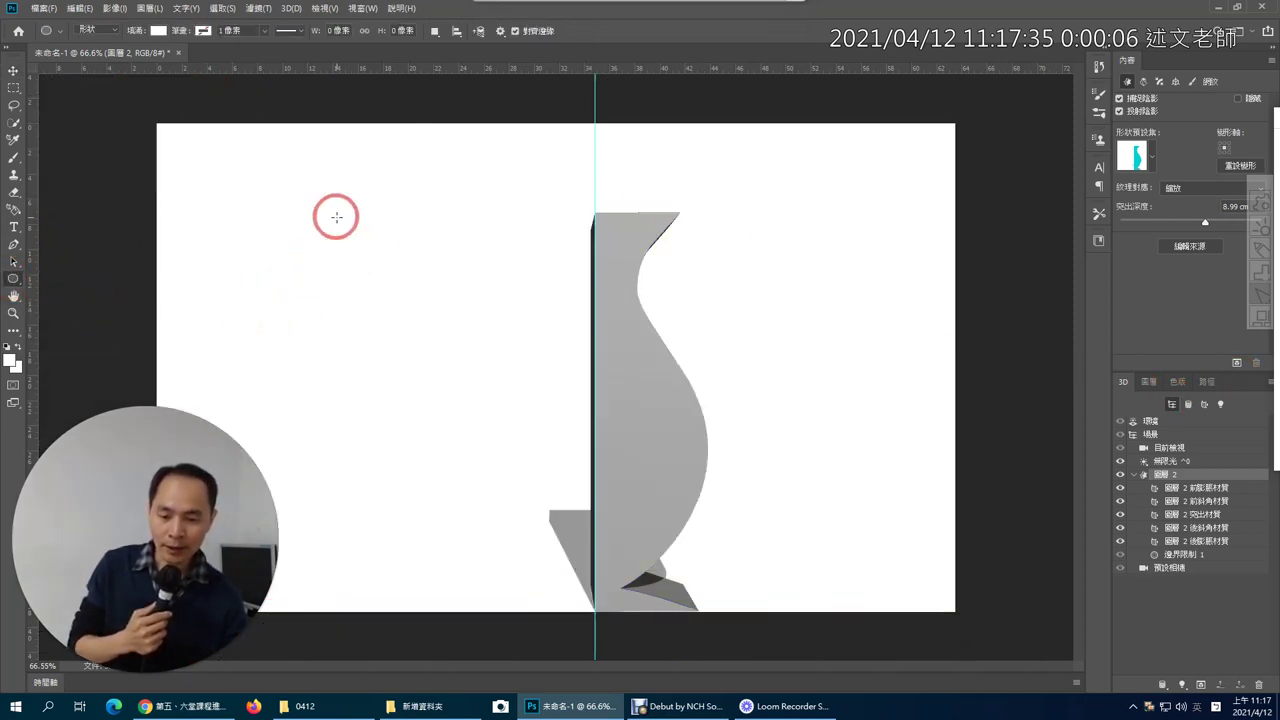
left_click_drag(336, 217, 450, 317)
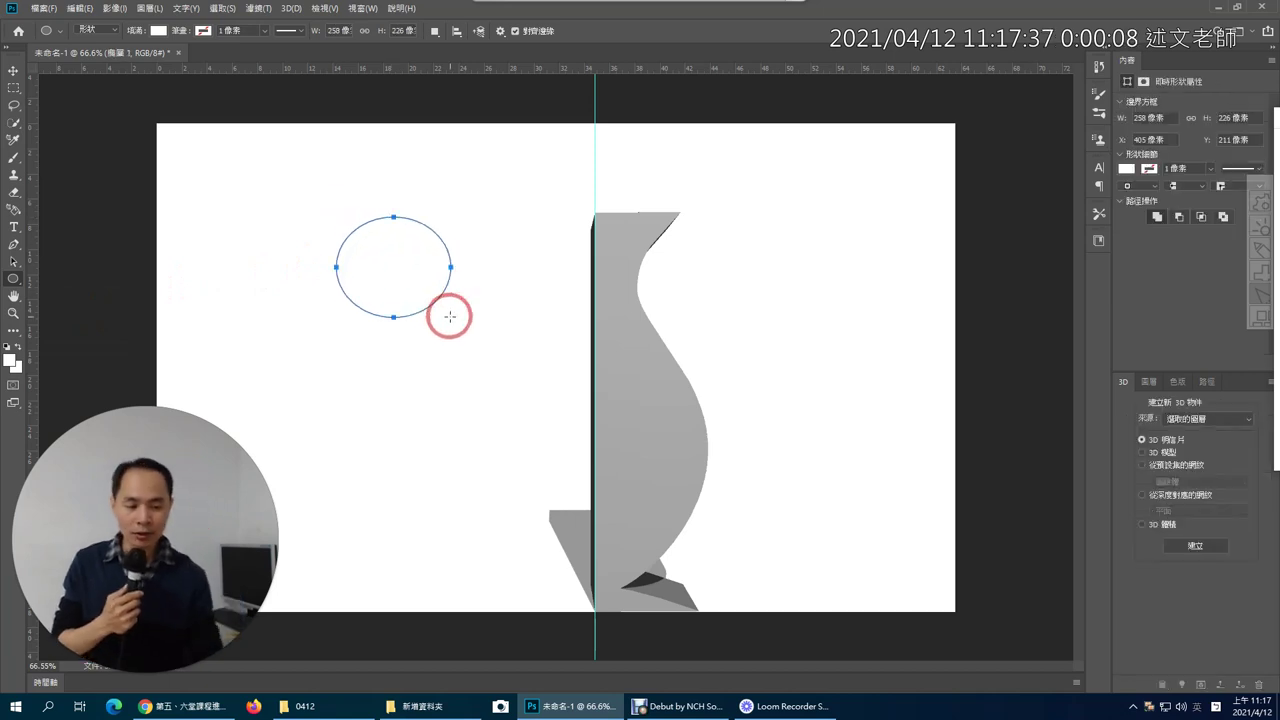
- Set the ellipse's fill to None, keeping its 1-pixel stroke
left_click(1206, 382)
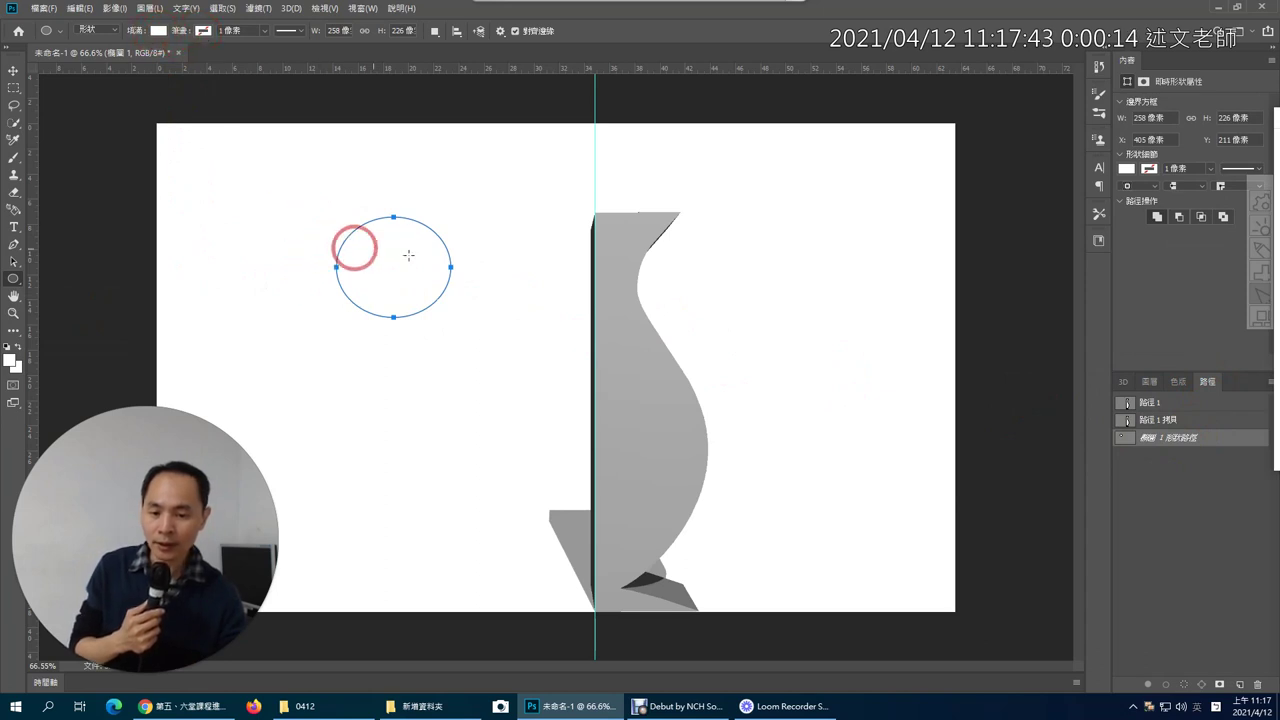
left_click(203, 76)
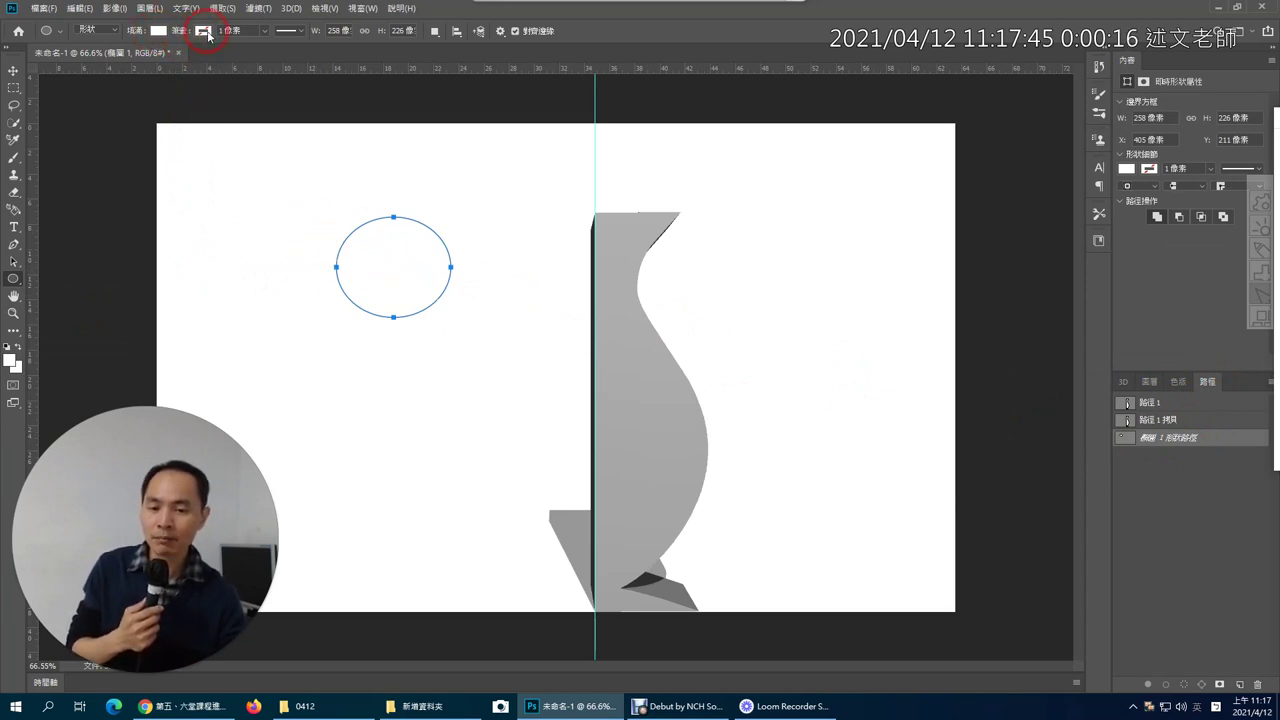
left_click(206, 31)
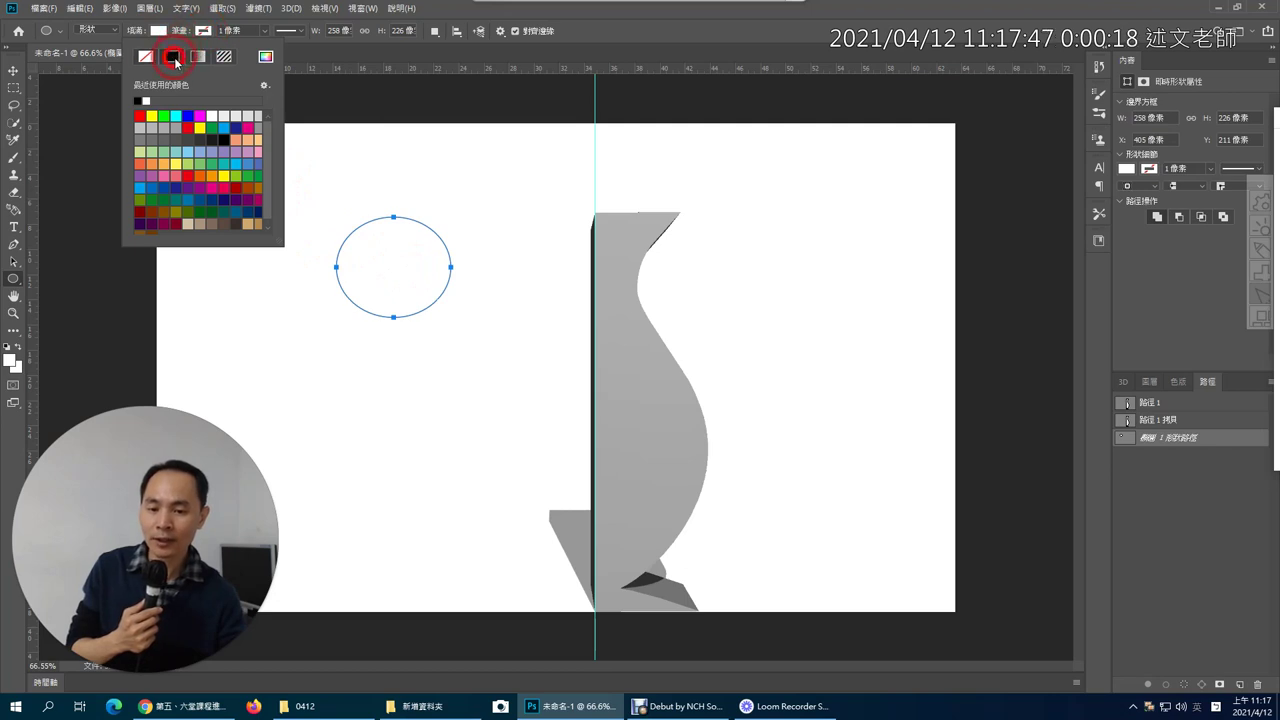
left_click(165, 36)
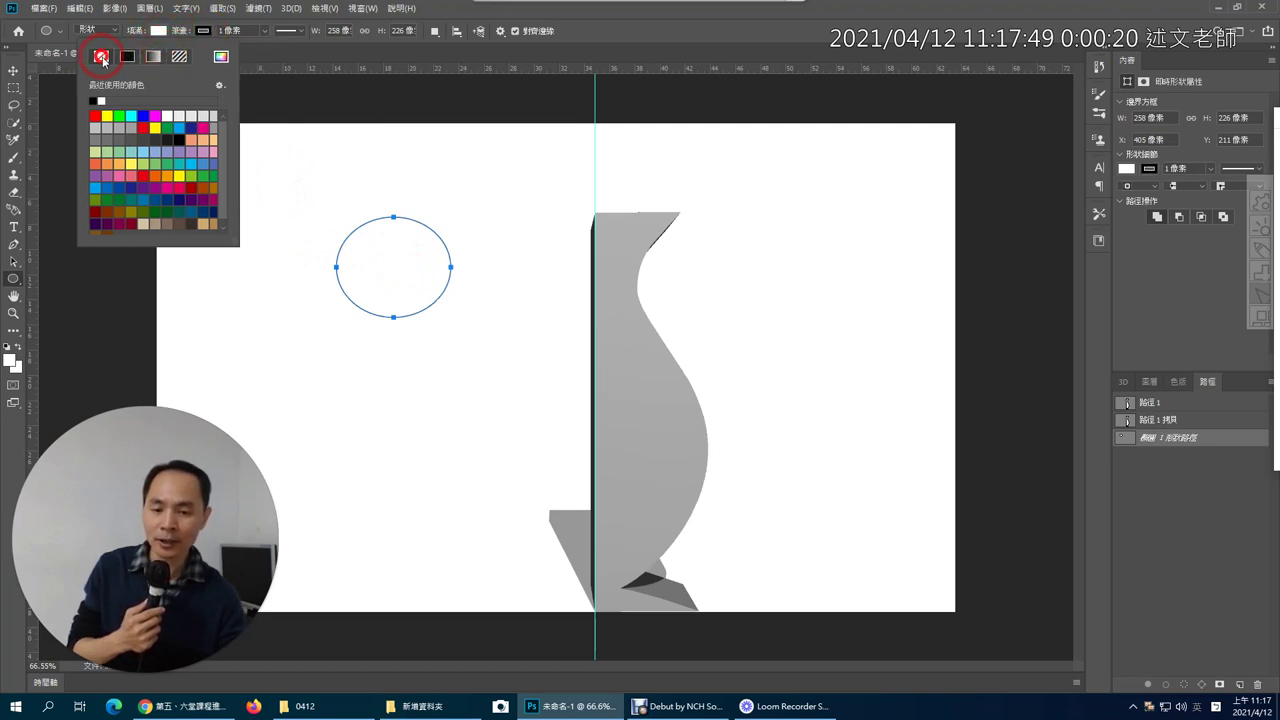
left_click(101, 57)
left_click(449, 8)
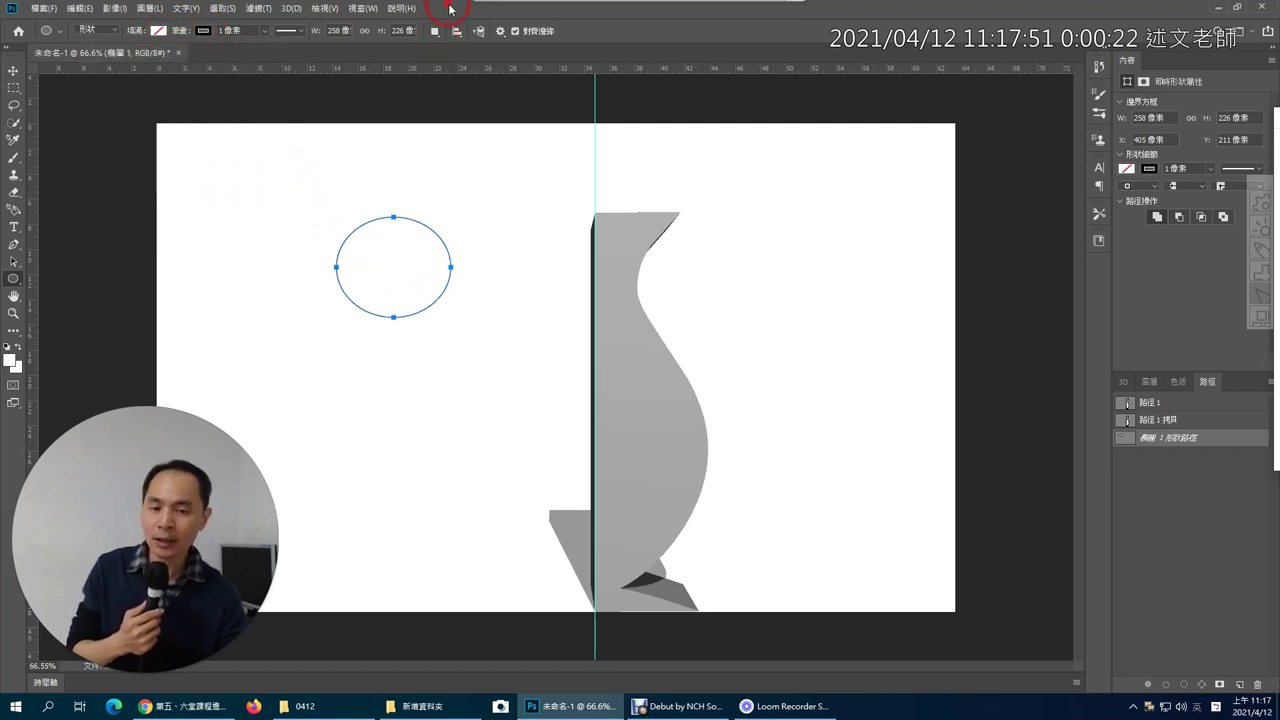
left_click(287, 12)
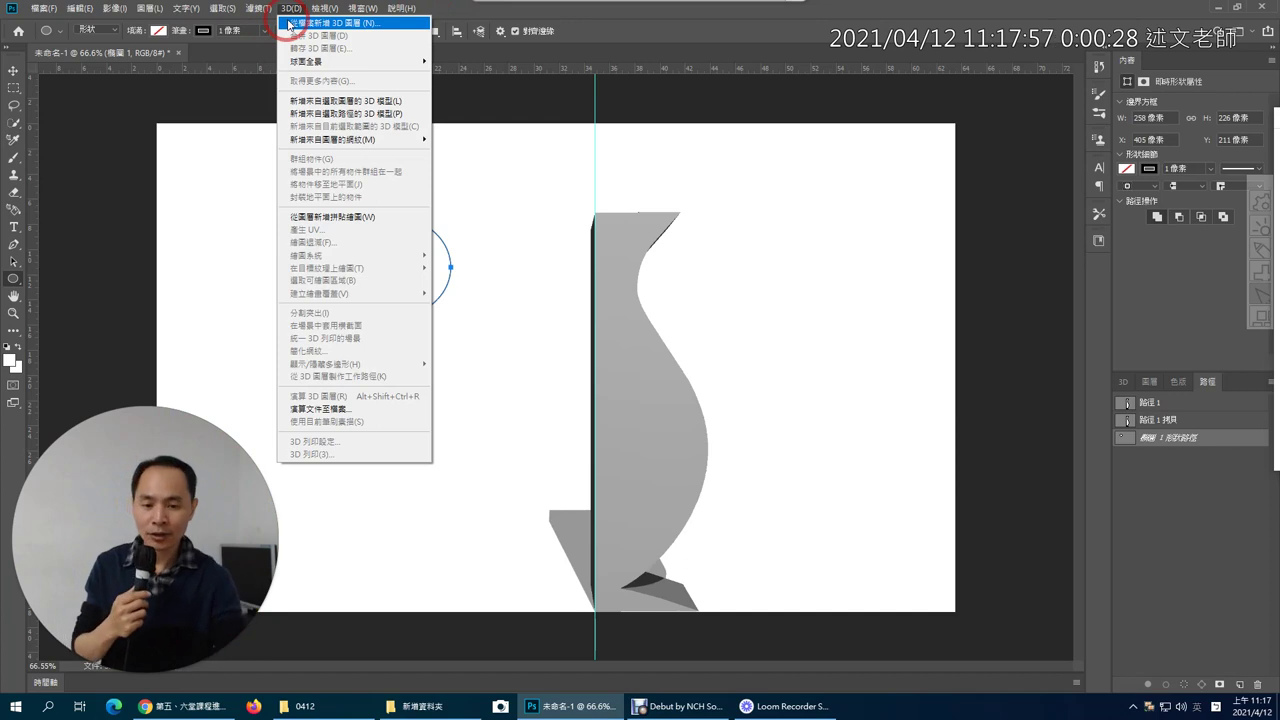
left_click(318, 113)
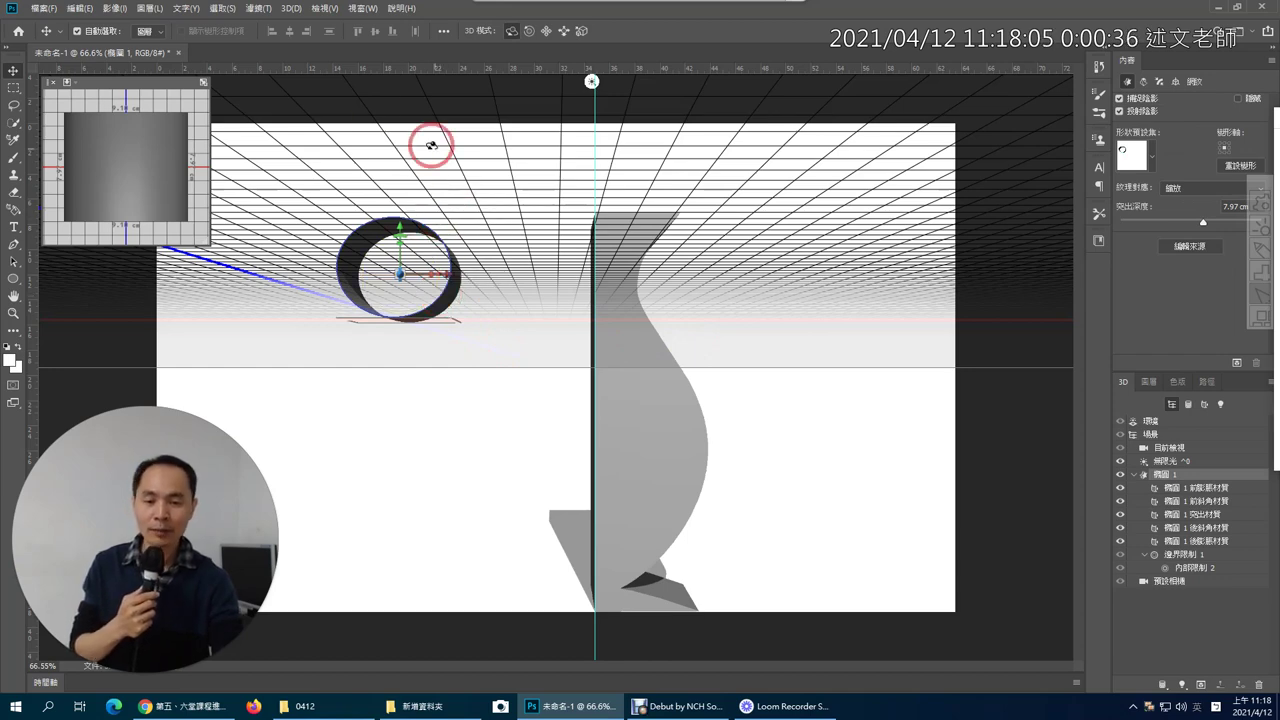
left_click(95, 12)
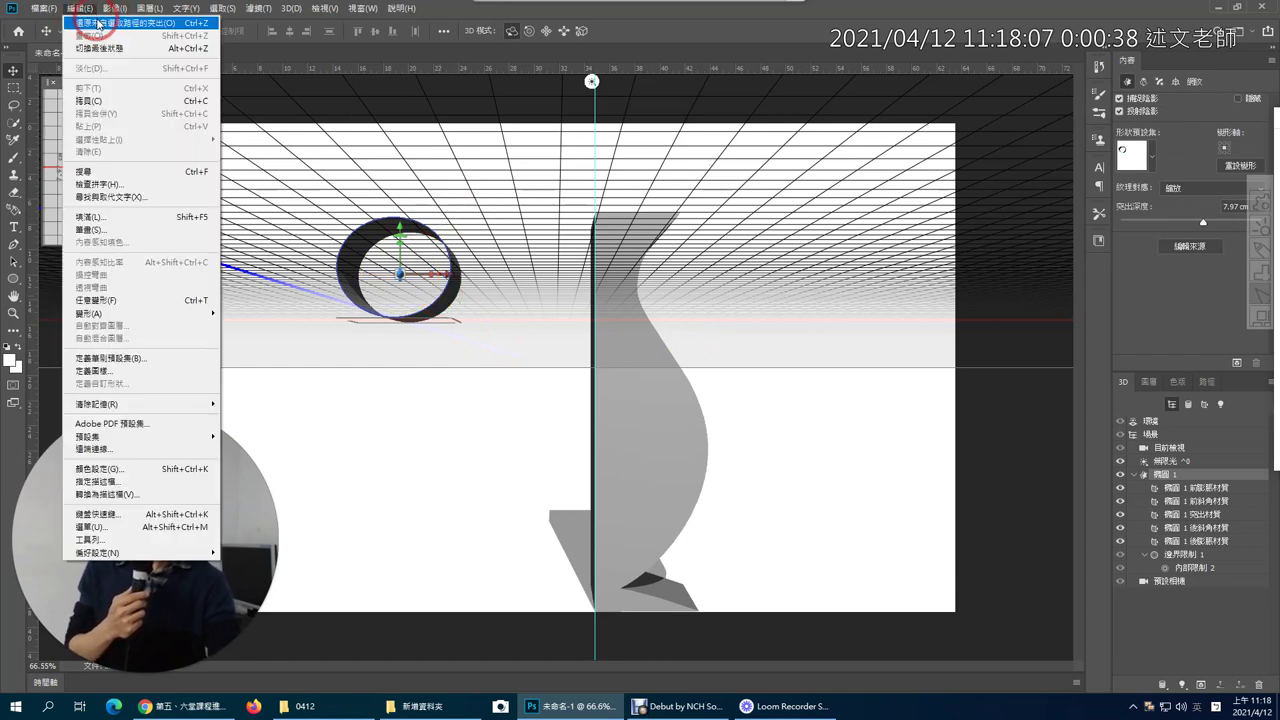
left_click(98, 24)
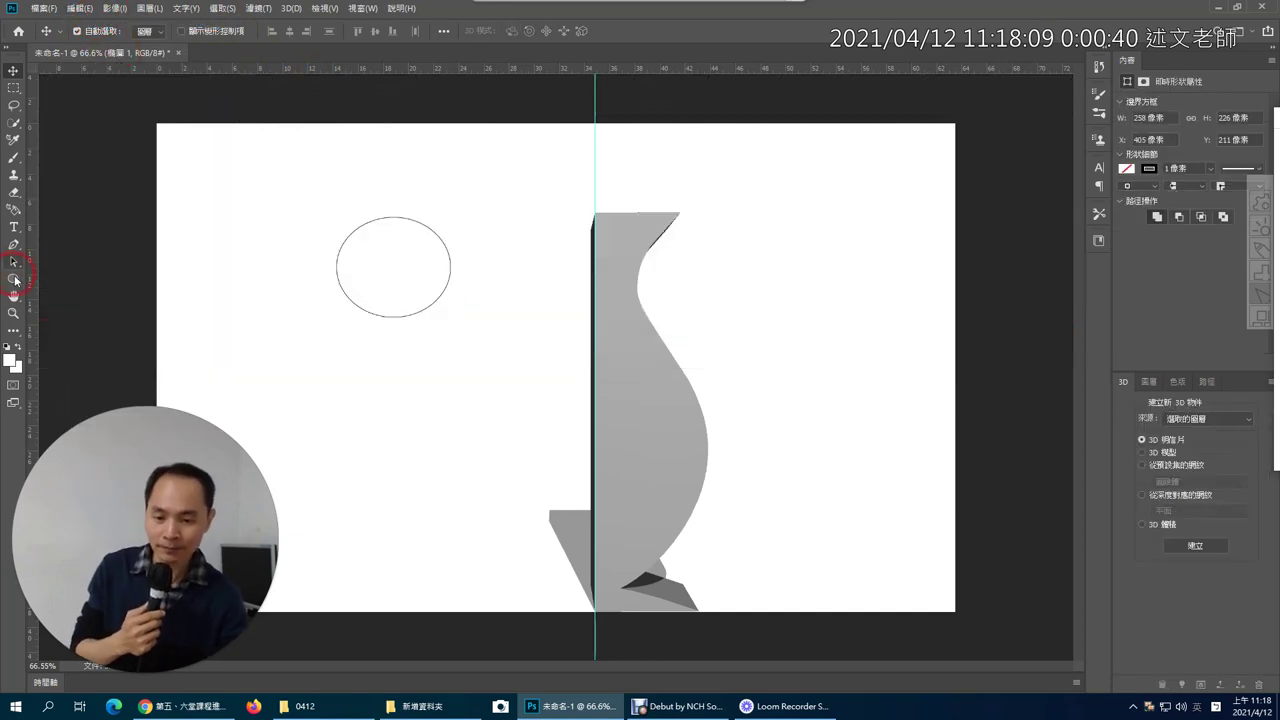
- Give the ellipse a white fill and extrude it into a 3D model
left_click(13, 281)
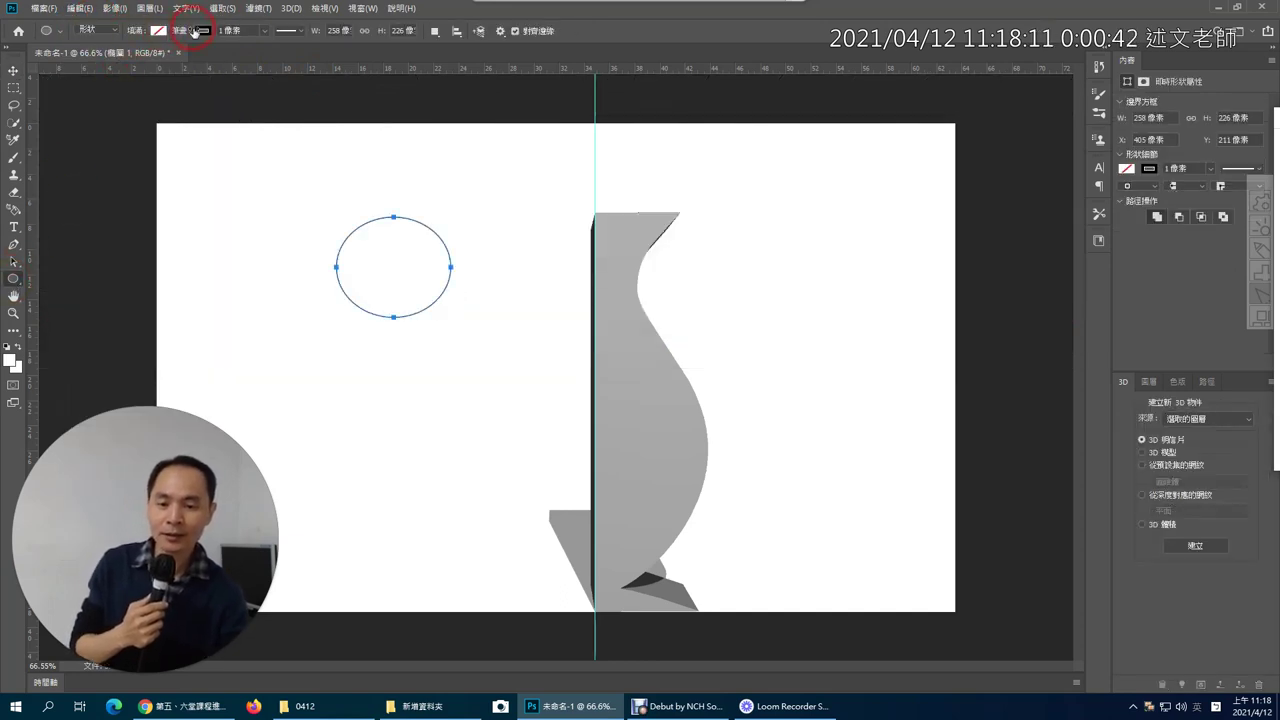
left_click(159, 33)
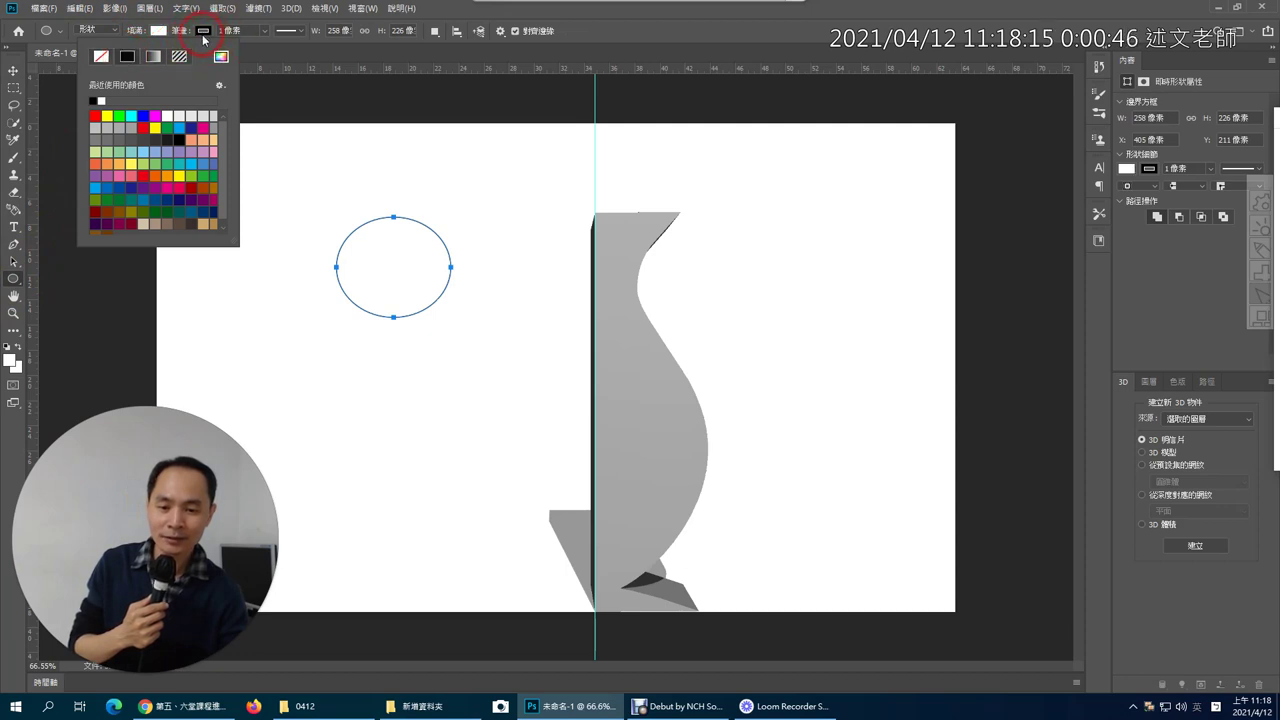
left_click(252, 56)
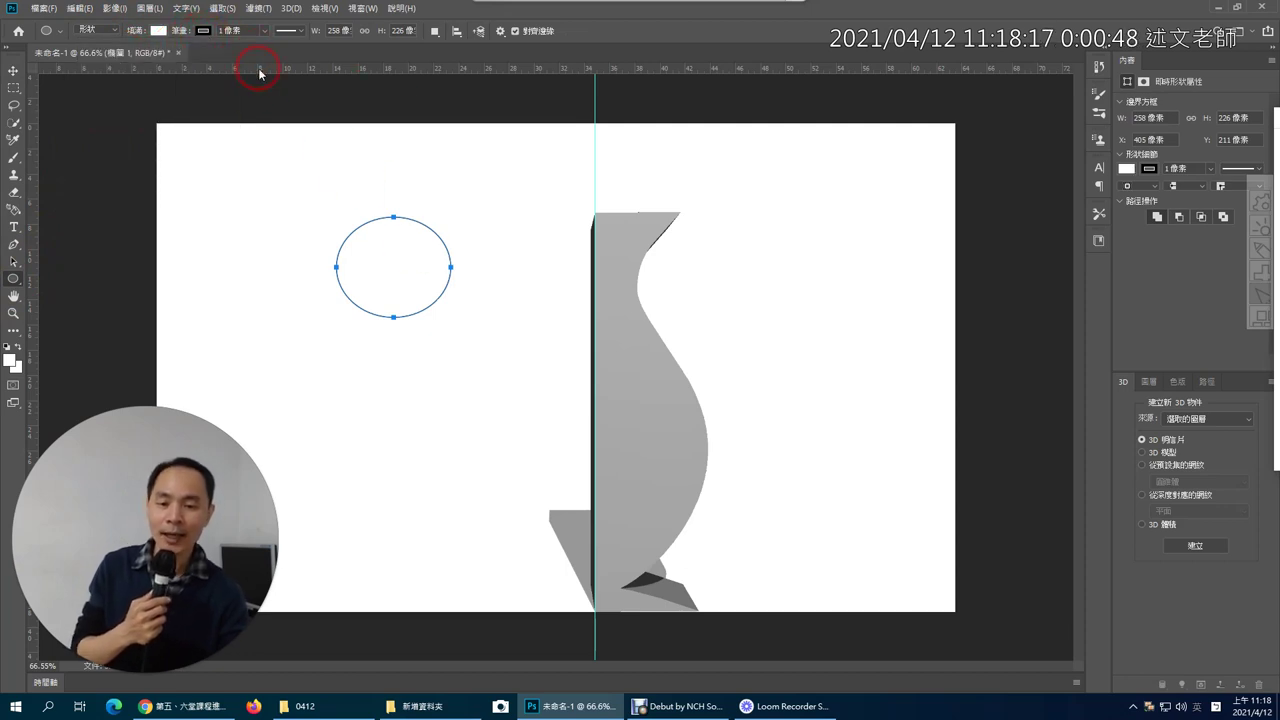
left_click(290, 8)
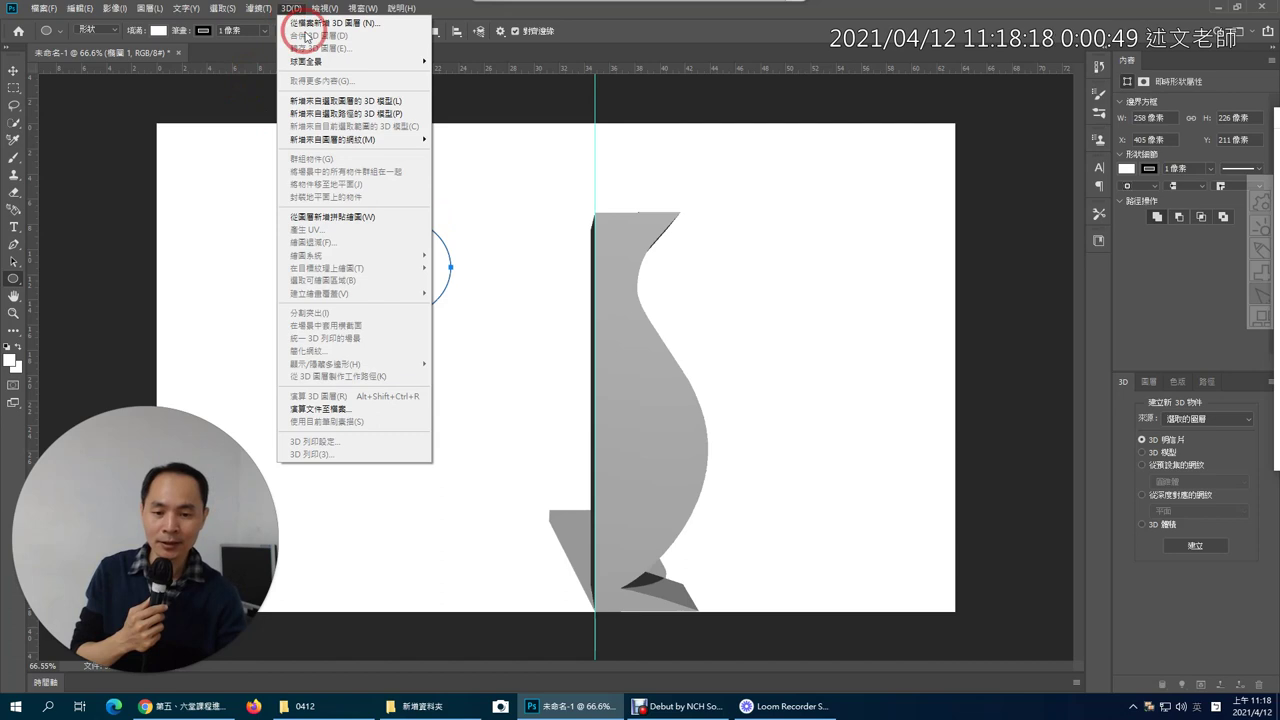
left_click(334, 114)
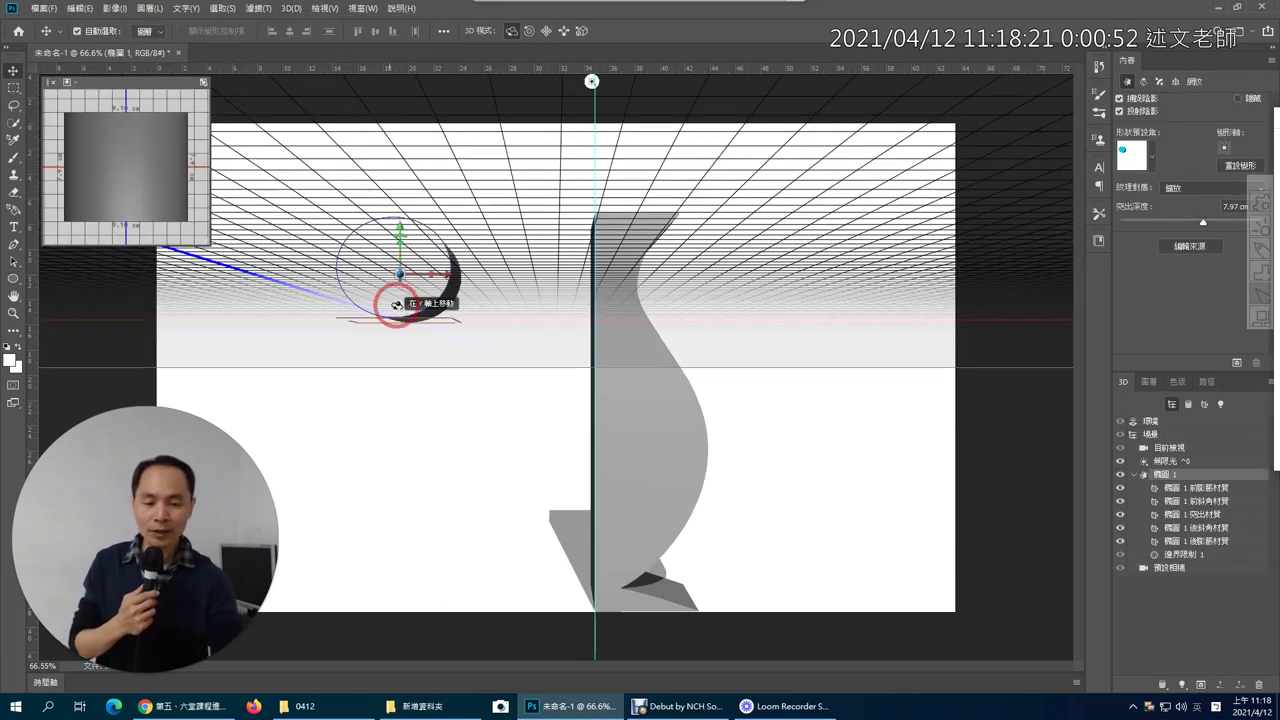
- Orbit the new 3D cylinder, then drag the circle 3D layer toward the trash
left_click_drag(397, 304, 369, 302)
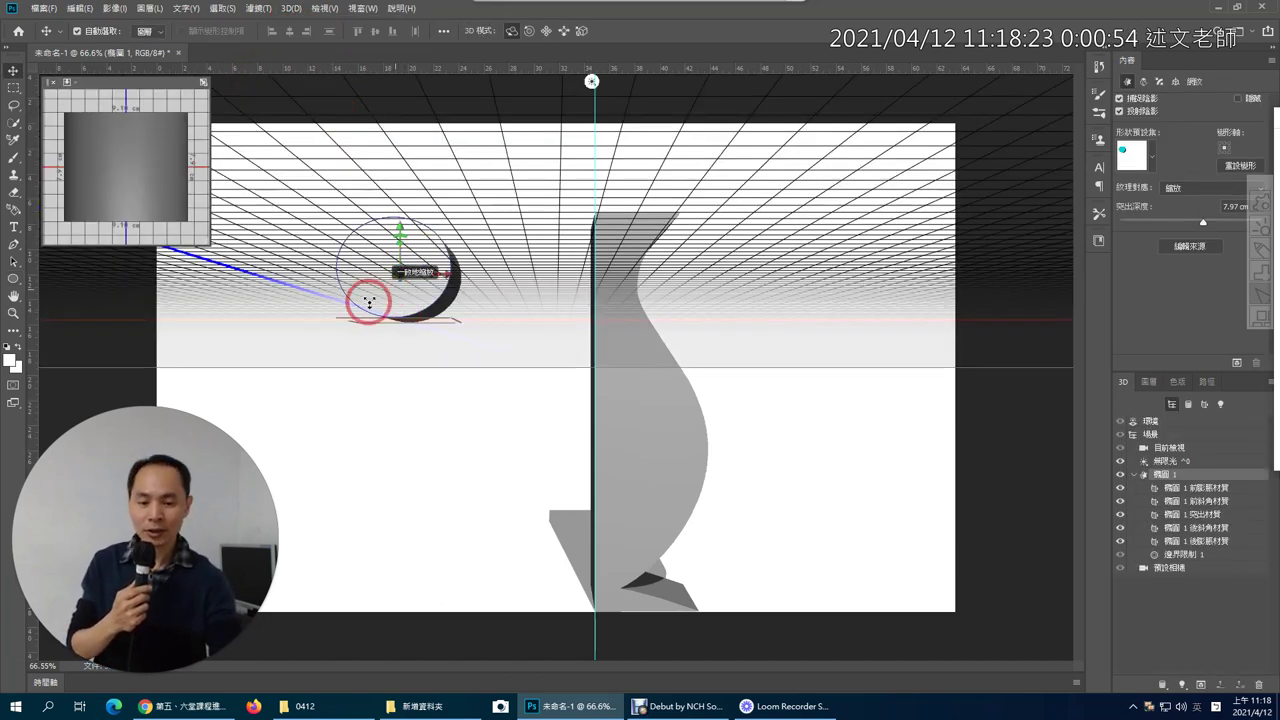
mouse_move(62, 581)
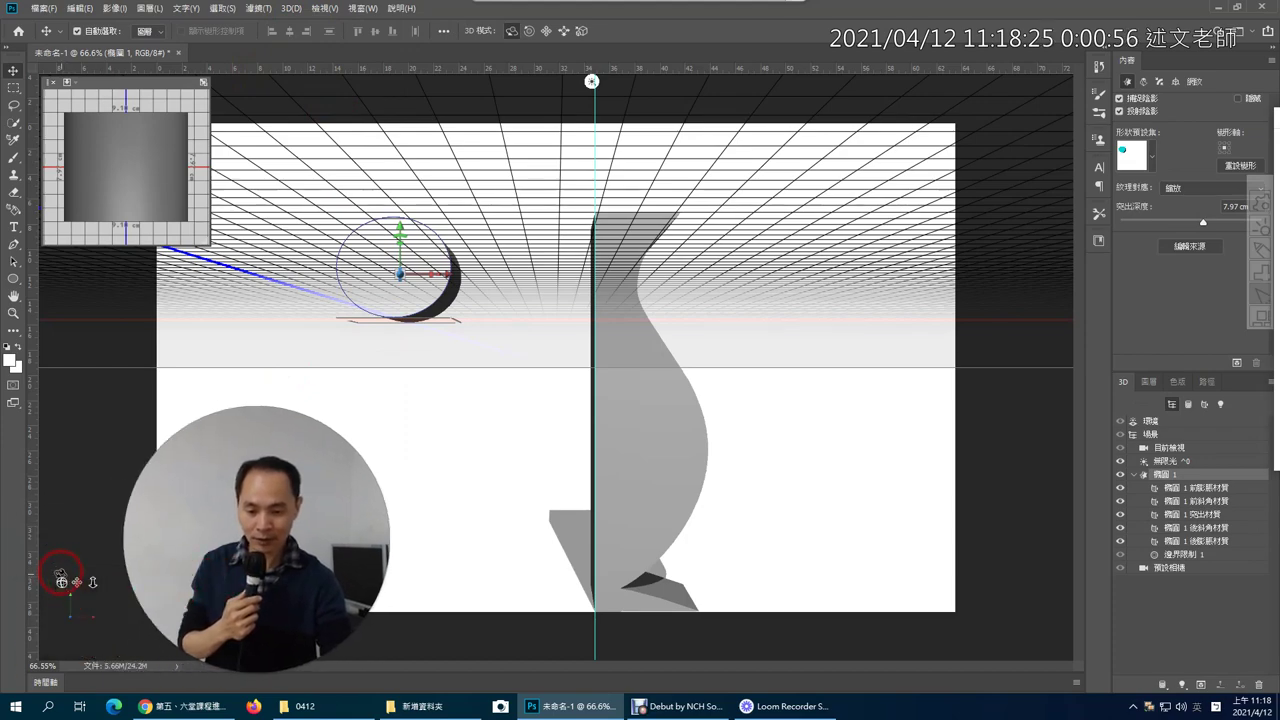
left_click_drag(61, 575, 68, 594)
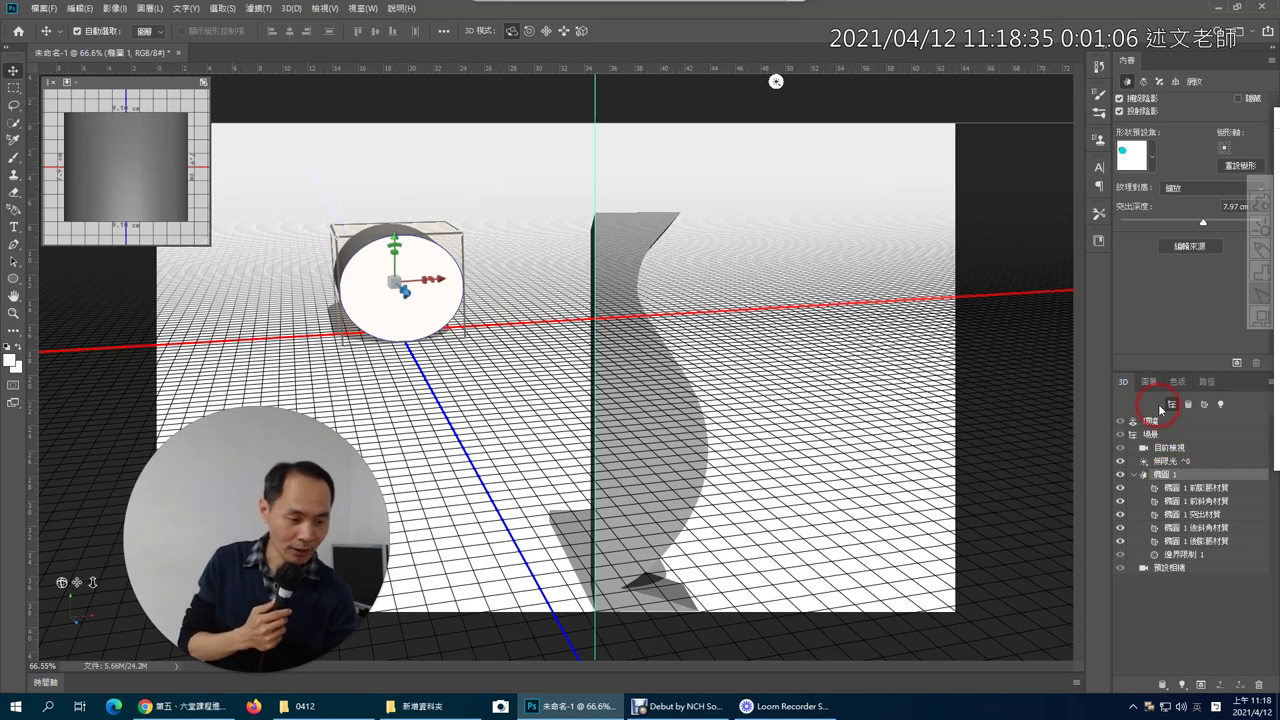
left_click(1150, 383)
left_click_drag(1200, 560, 1241, 612)
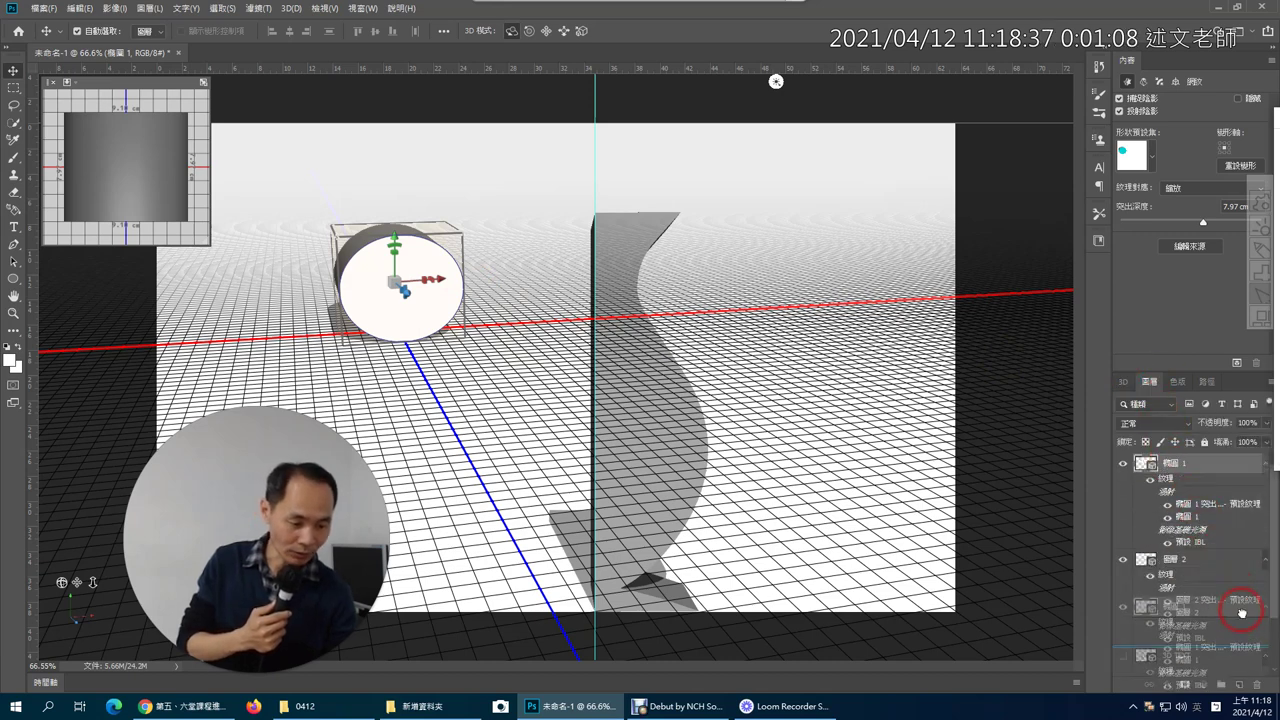
- Delete the circle 3D layer and apply the Bend X 360 Right preset to Layer 2
left_click_drag(1255, 686, 1255, 686)
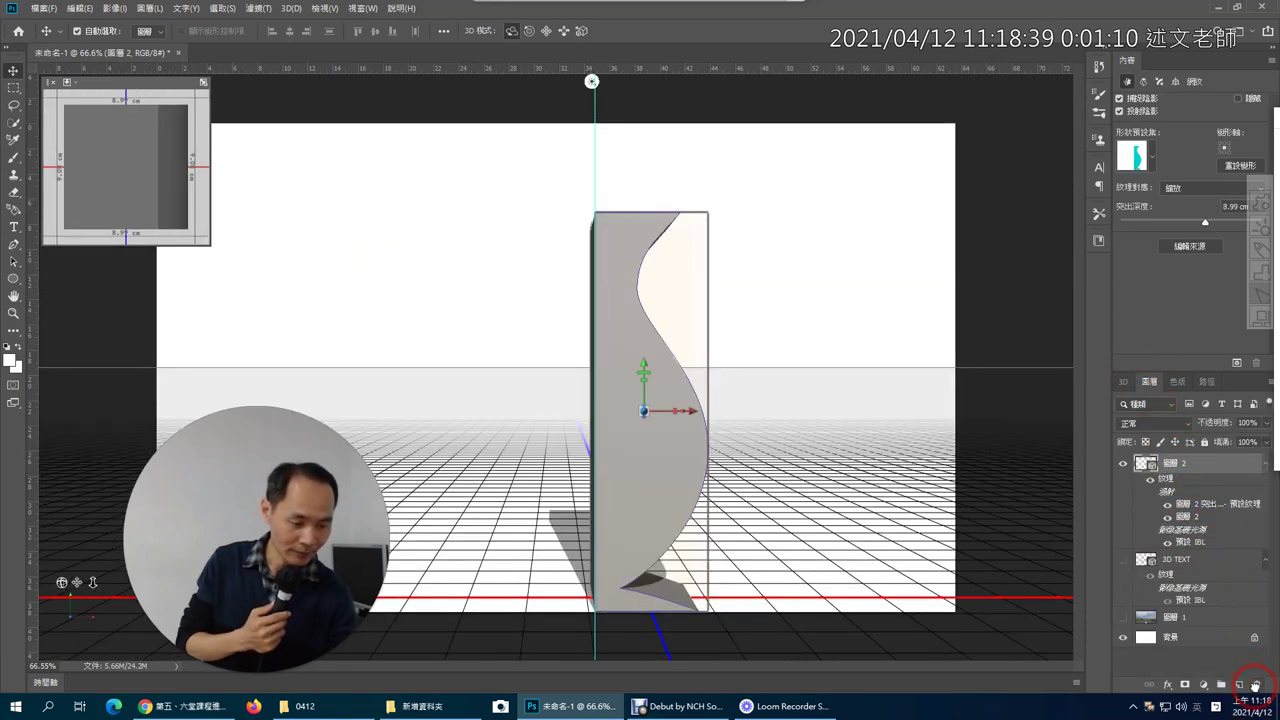
left_click(1190, 468)
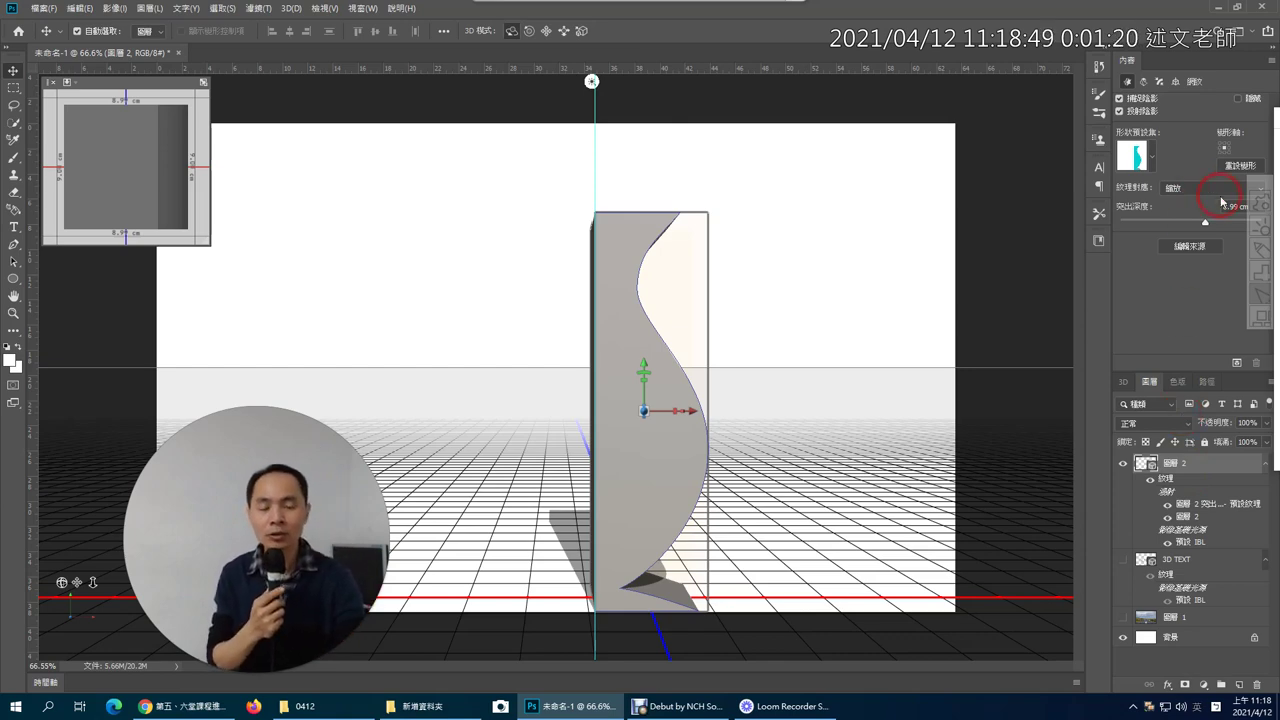
left_click(1152, 162)
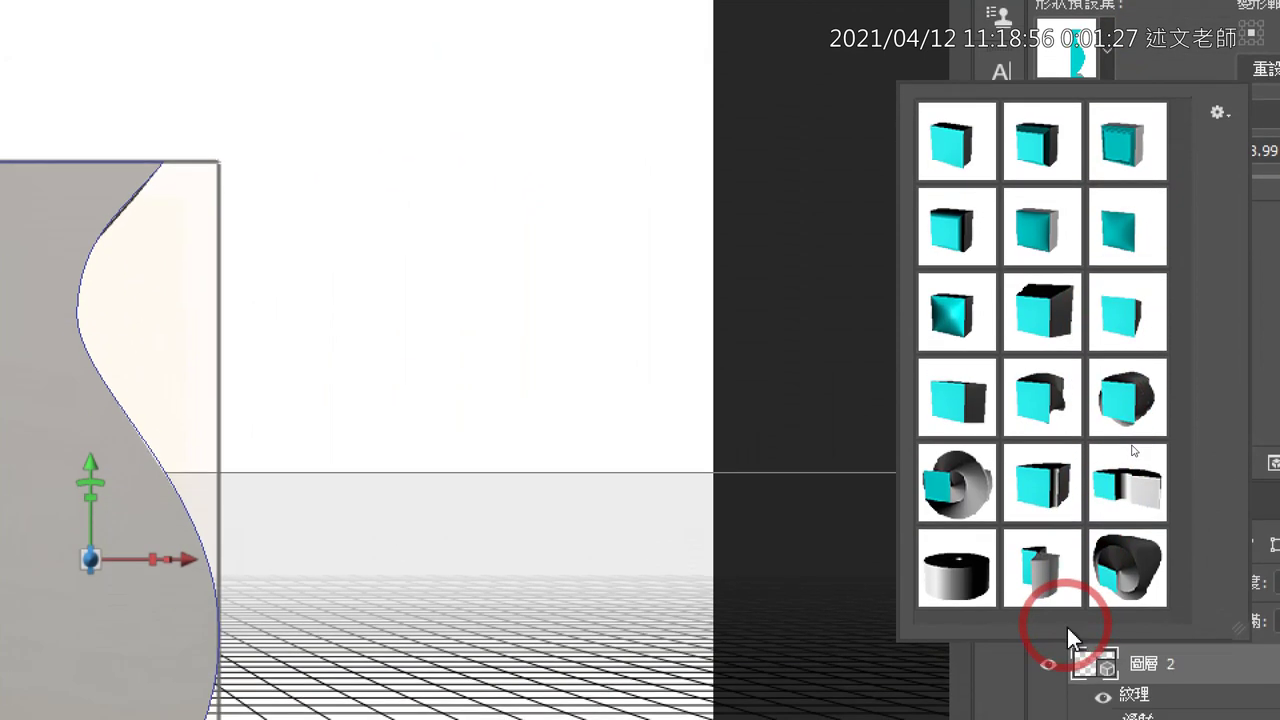
left_click(962, 583)
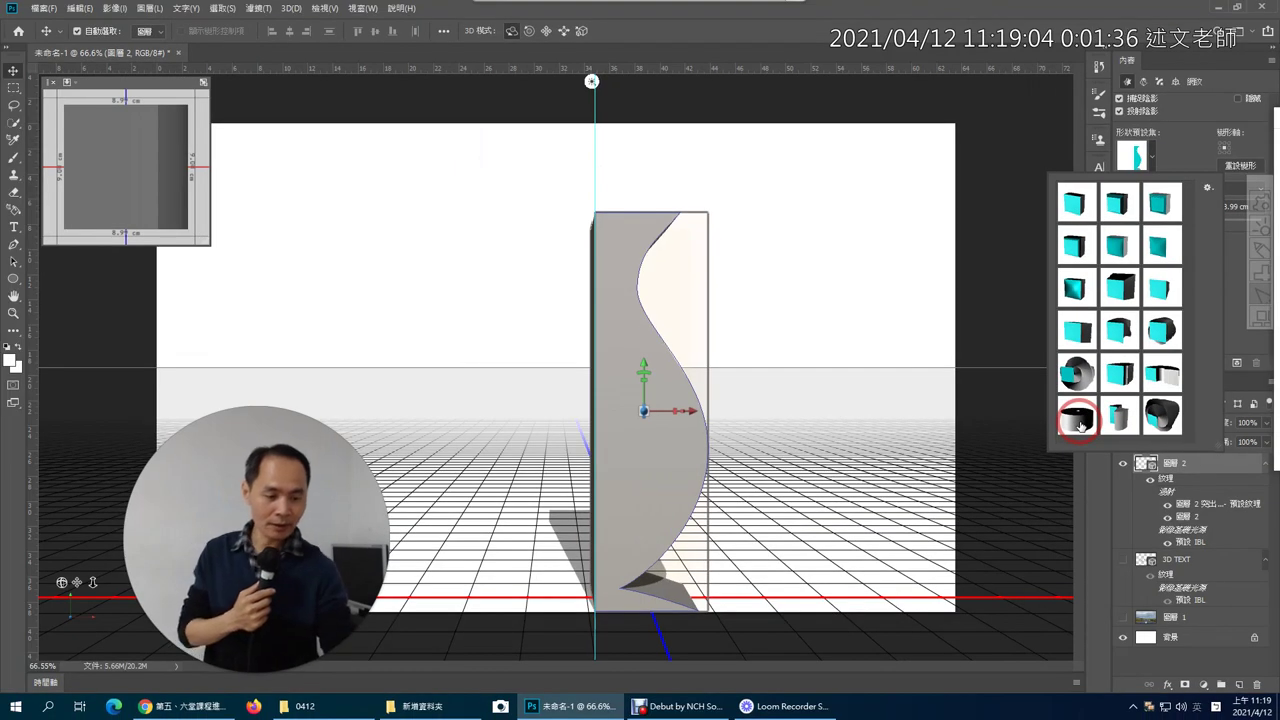
left_click(1080, 425)
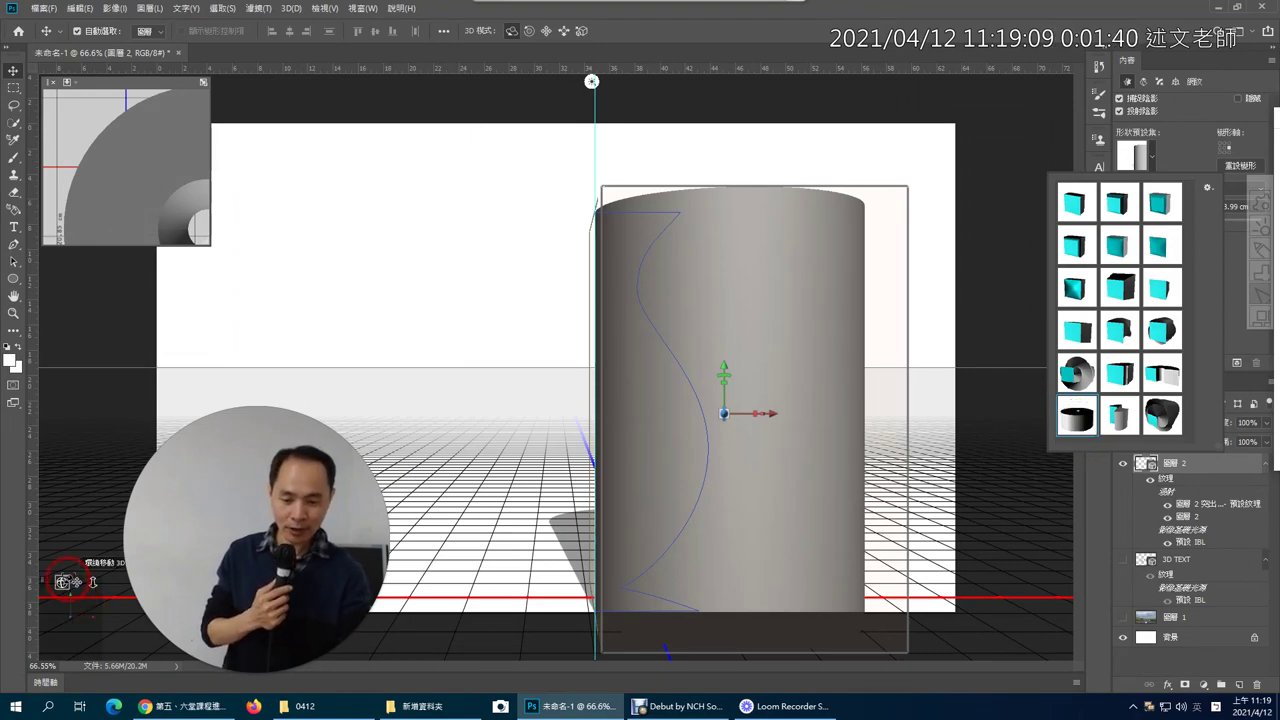
- Orbit the view down into the cylinder's hollow top, then back upright
left_click_drag(62, 581, 51, 638)
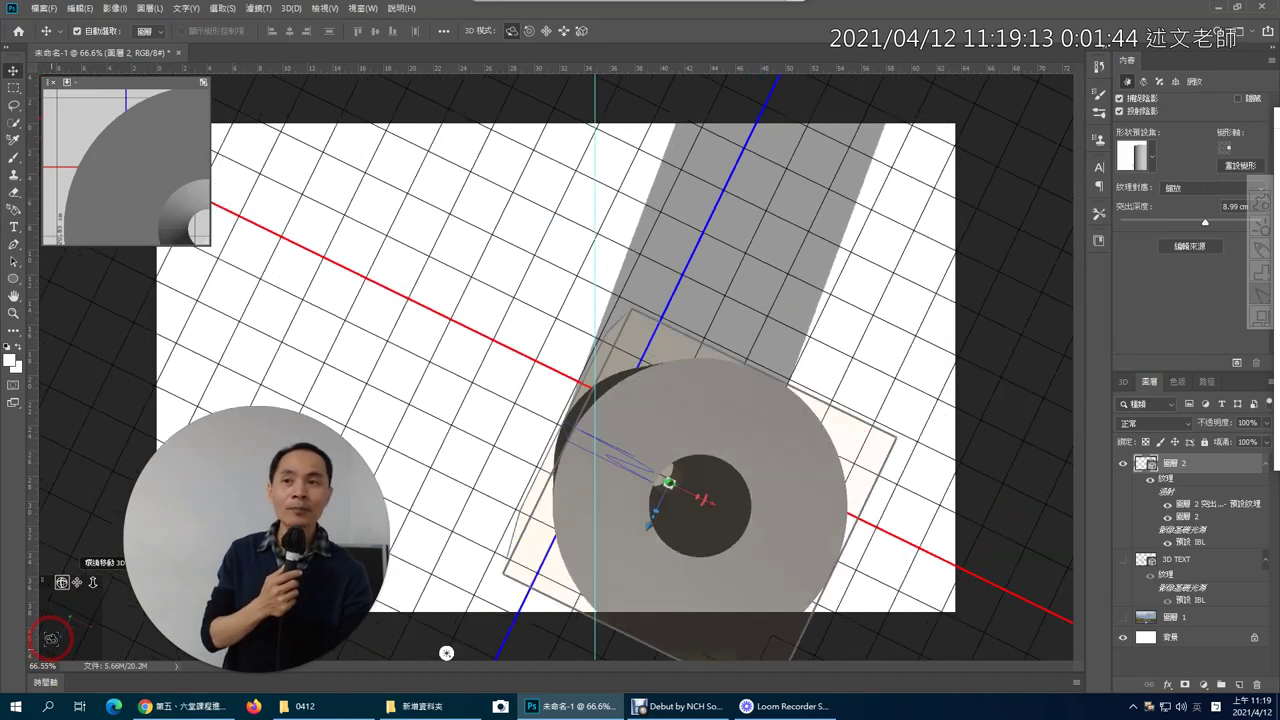
mouse_move(446, 653)
left_mouse_down()
mouse_move(387, 81)
mouse_move(509, 81)
mouse_move(441, 81)
left_mouse_up()
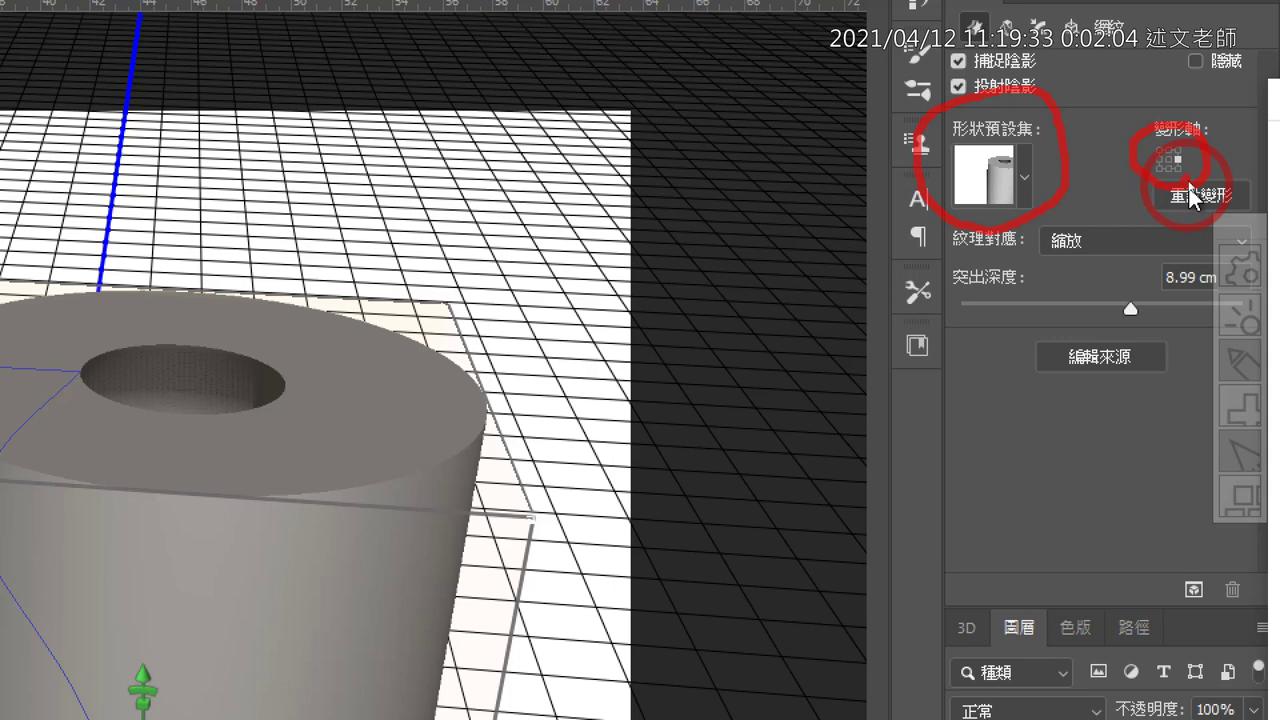
- Sketch on screen how the profile revolves around its axis into a vase
left_click_drag(575, 112, 575, 420)
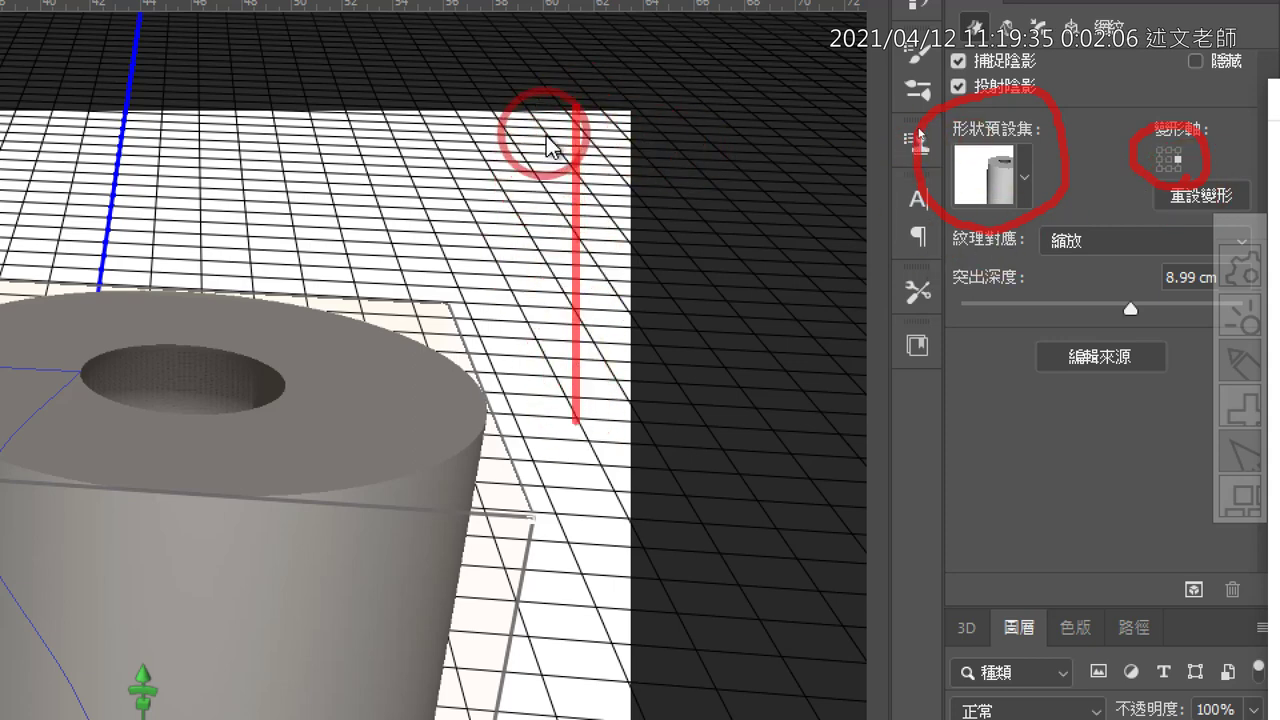
mouse_move(565, 105)
left_mouse_down()
mouse_move(680, 114)
mouse_move(643, 180)
mouse_move(670, 243)
mouse_move(686, 357)
mouse_move(640, 378)
mouse_move(700, 428)
mouse_move(575, 430)
left_mouse_up()
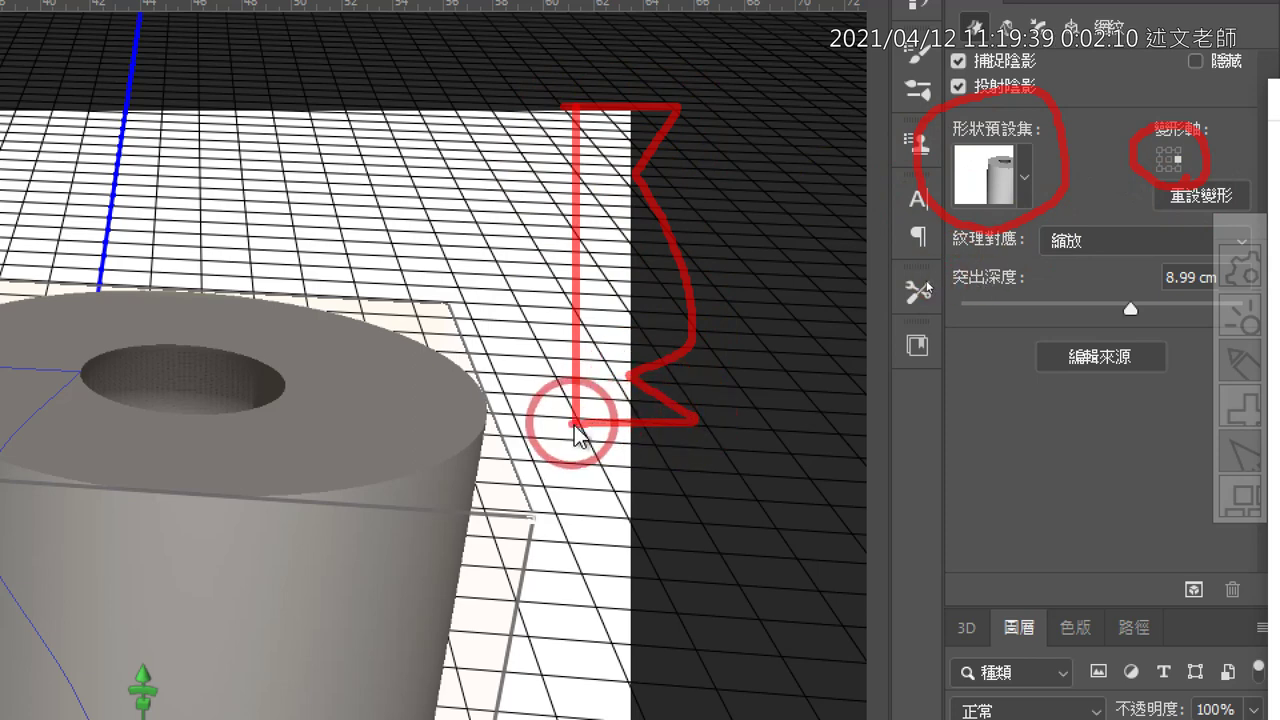
left_click(575, 430)
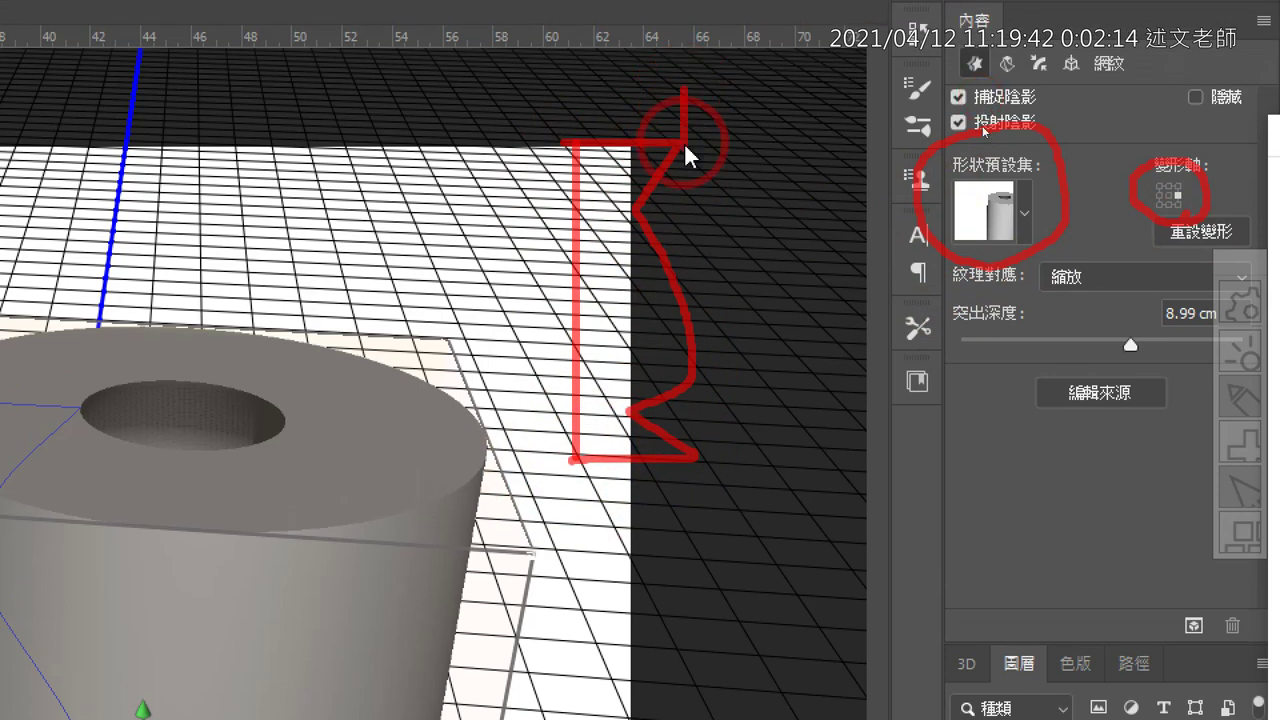
left_click_drag(683, 88, 681, 560)
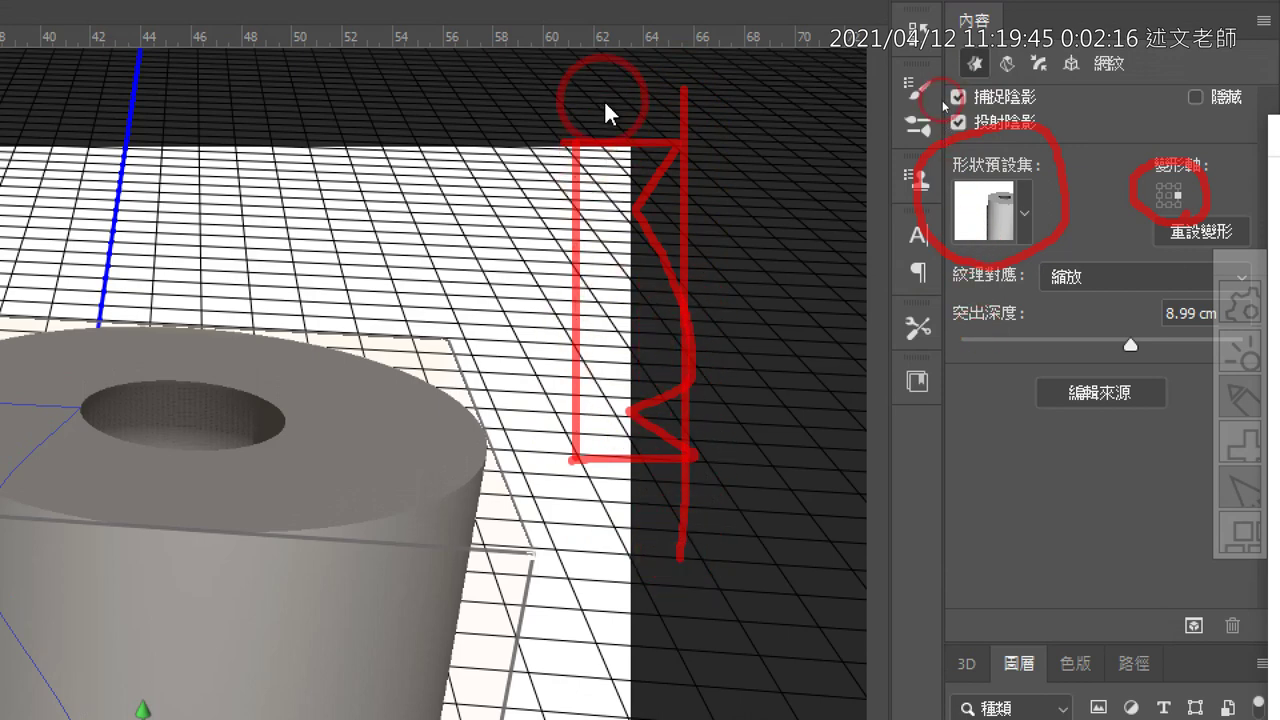
mouse_move(607, 113)
left_mouse_down()
mouse_move(686, 251)
mouse_move(823, 123)
mouse_move(798, 112)
left_mouse_up()
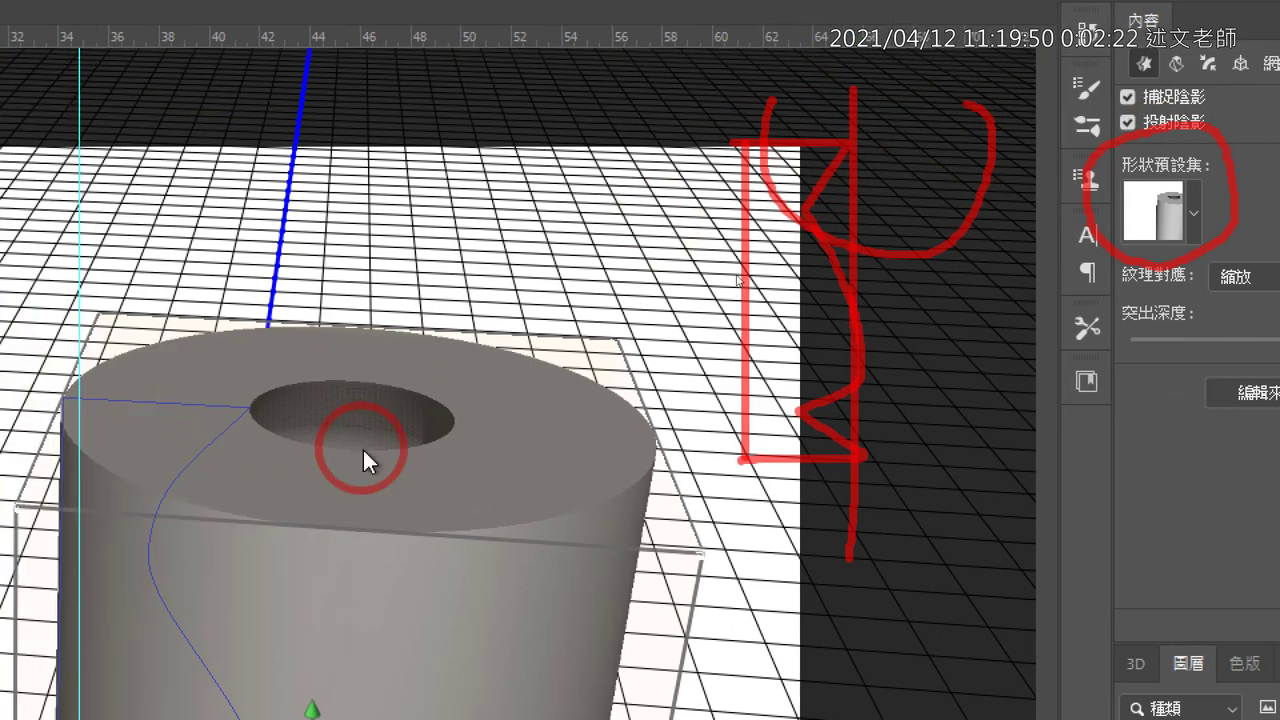
mouse_move(360, 448)
left_mouse_down()
mouse_move(313, 405)
mouse_move(341, 431)
mouse_move(335, 405)
left_mouse_up()
mouse_move(160, 460)
left_mouse_down()
mouse_move(193, 535)
mouse_move(617, 457)
mouse_move(617, 410)
left_mouse_up()
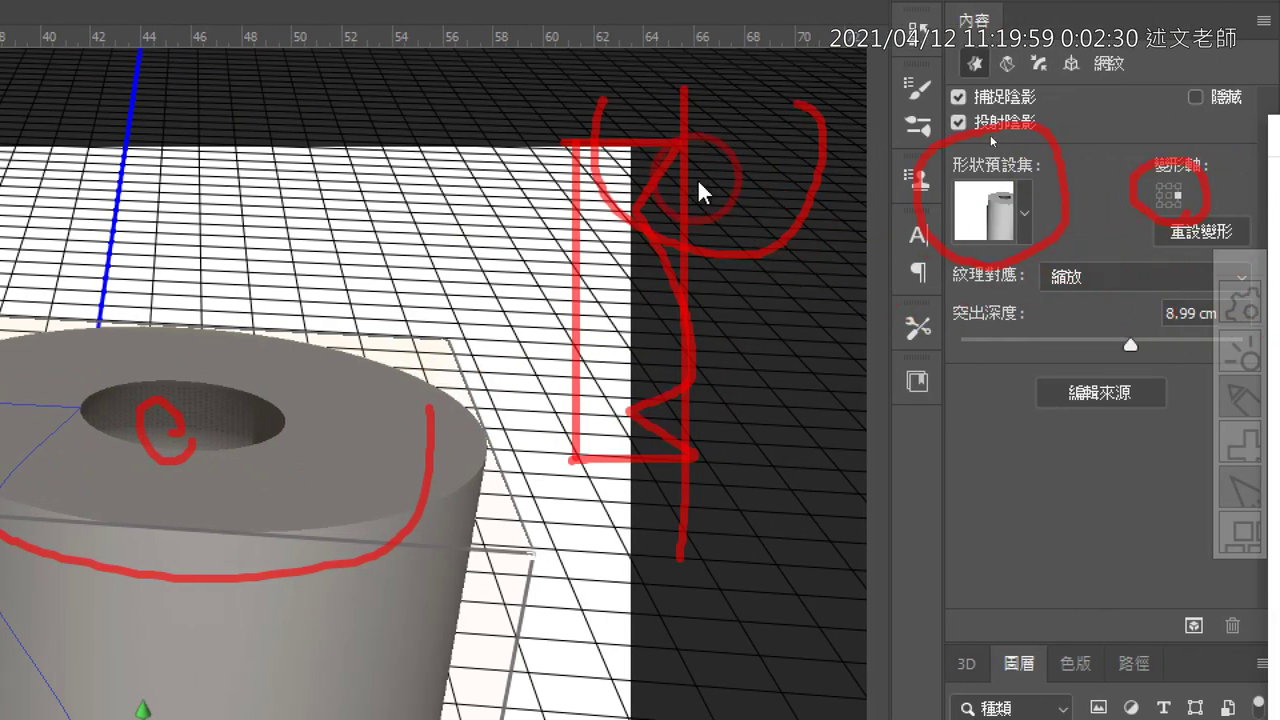
left_click_drag(727, 193, 684, 138)
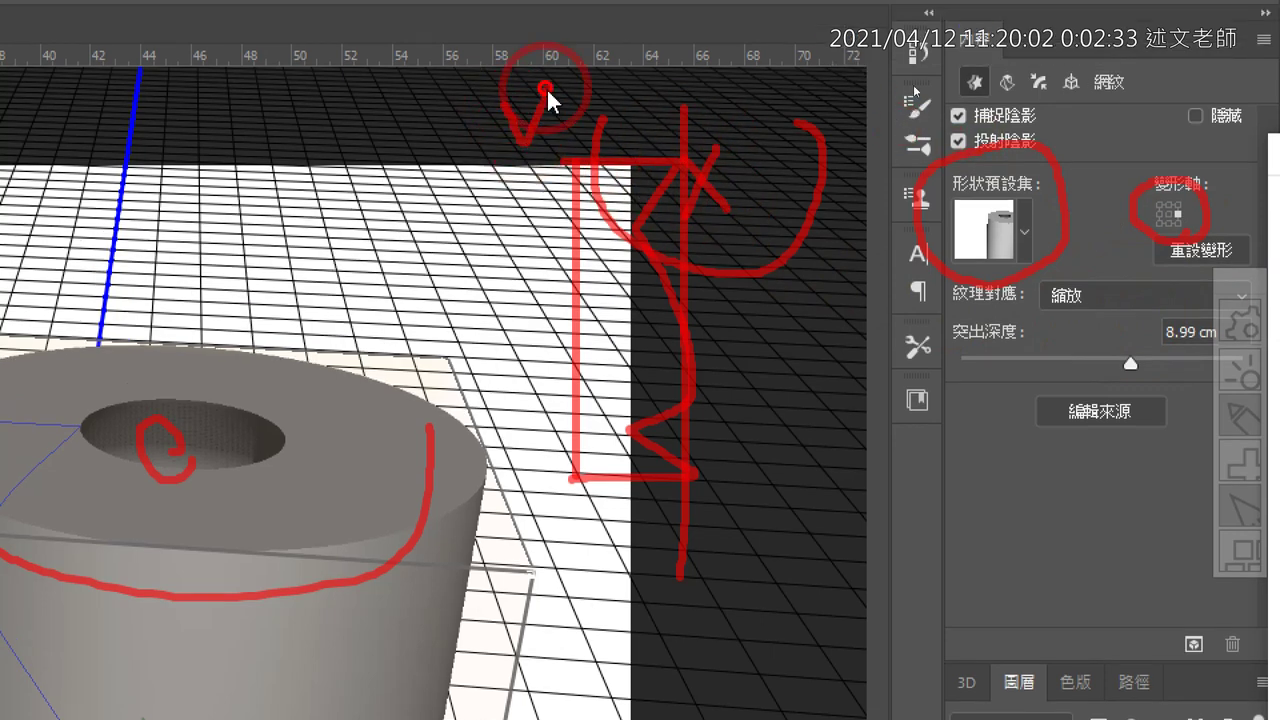
left_click_drag(507, 105, 546, 88)
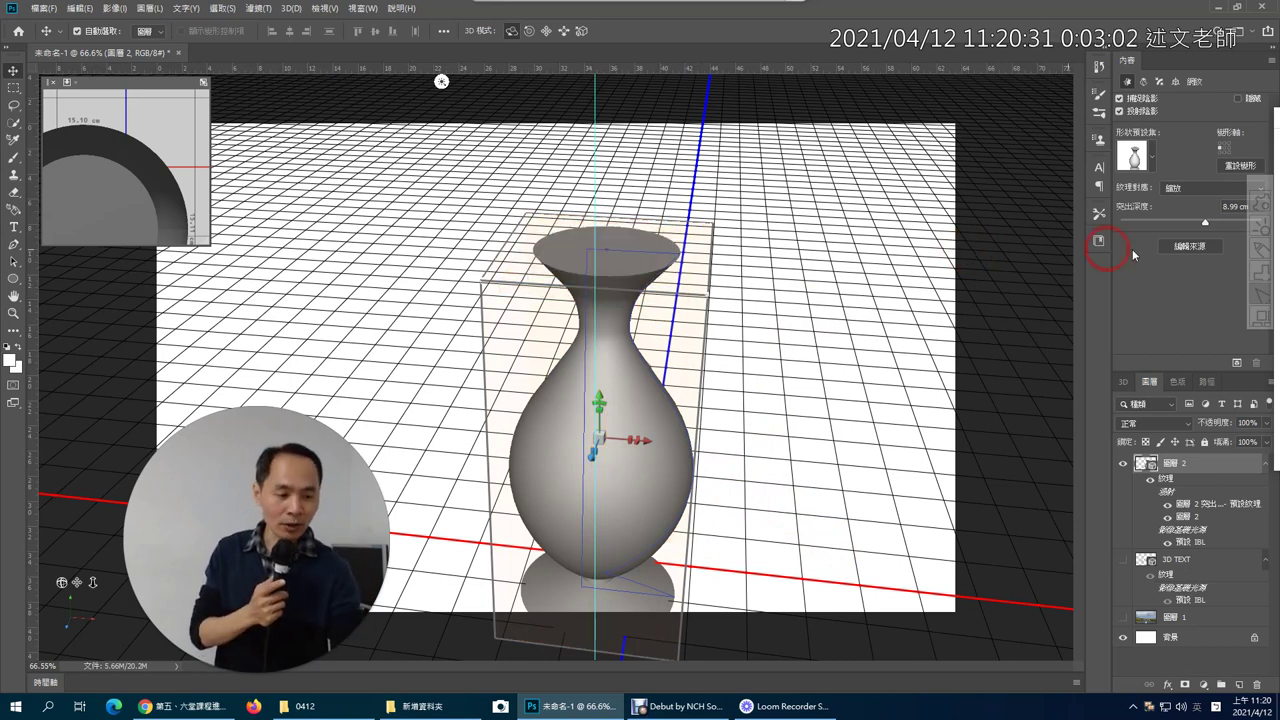
- Move the 3D tool flyout aside and show the vase's Cap, then Deform settings (360° bend)
left_click_drag(1262, 204, 1253, 335)
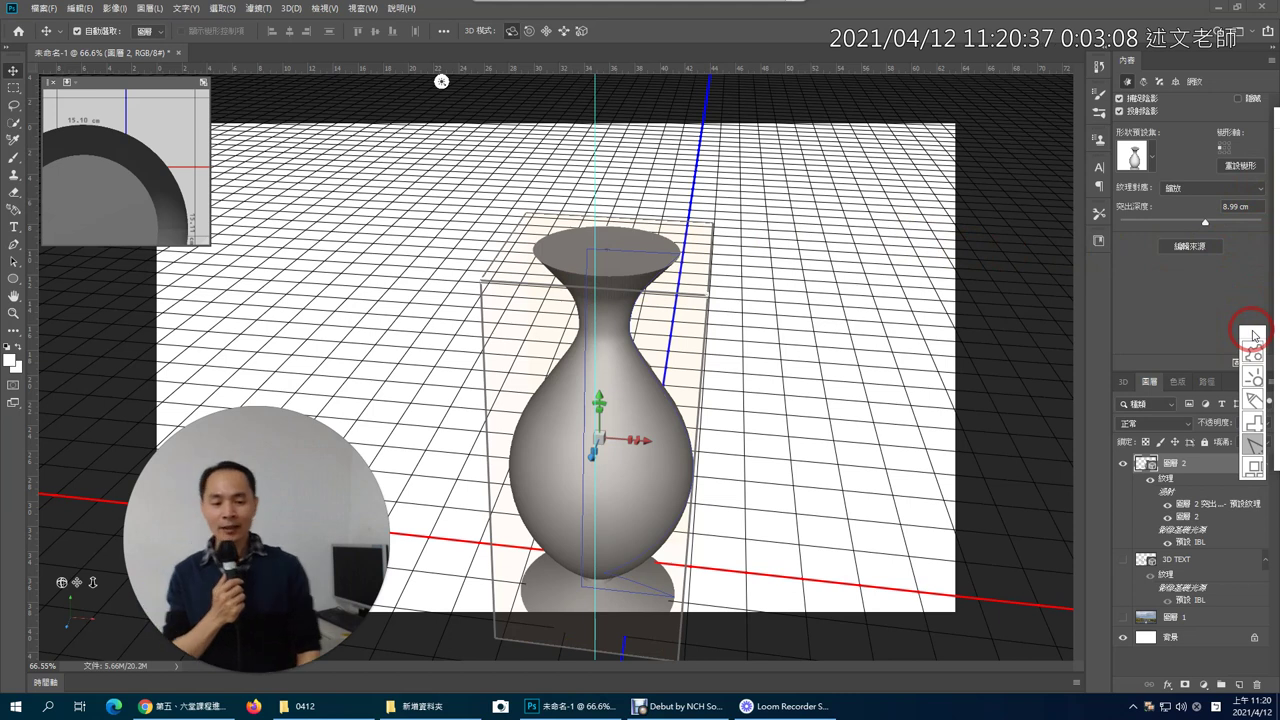
left_click_drag(1253, 335, 1254, 325)
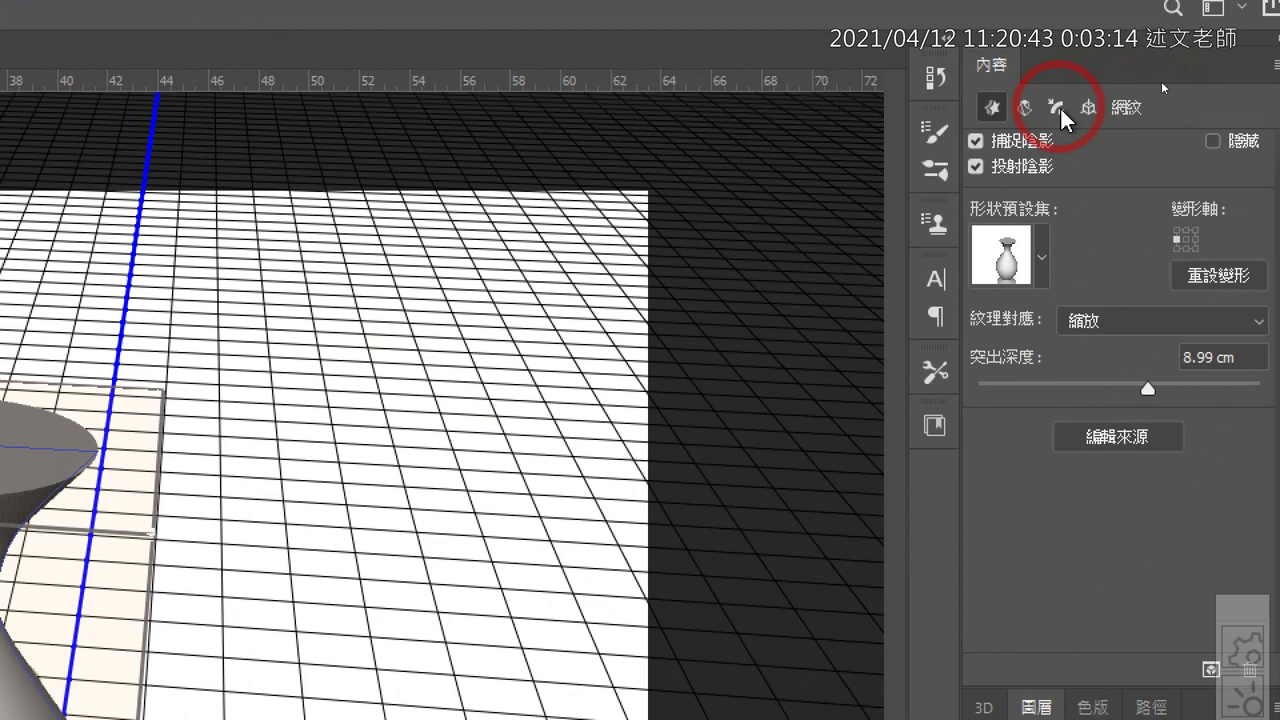
left_click(1057, 107)
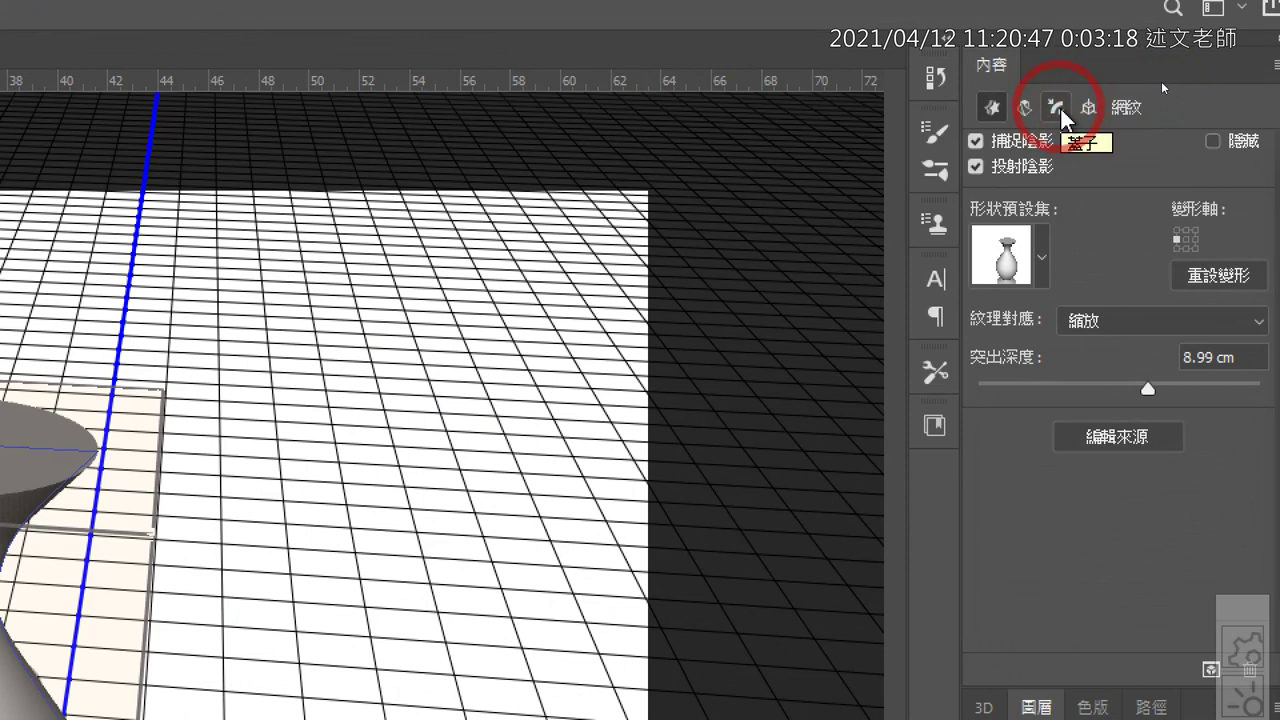
left_click(1055, 110)
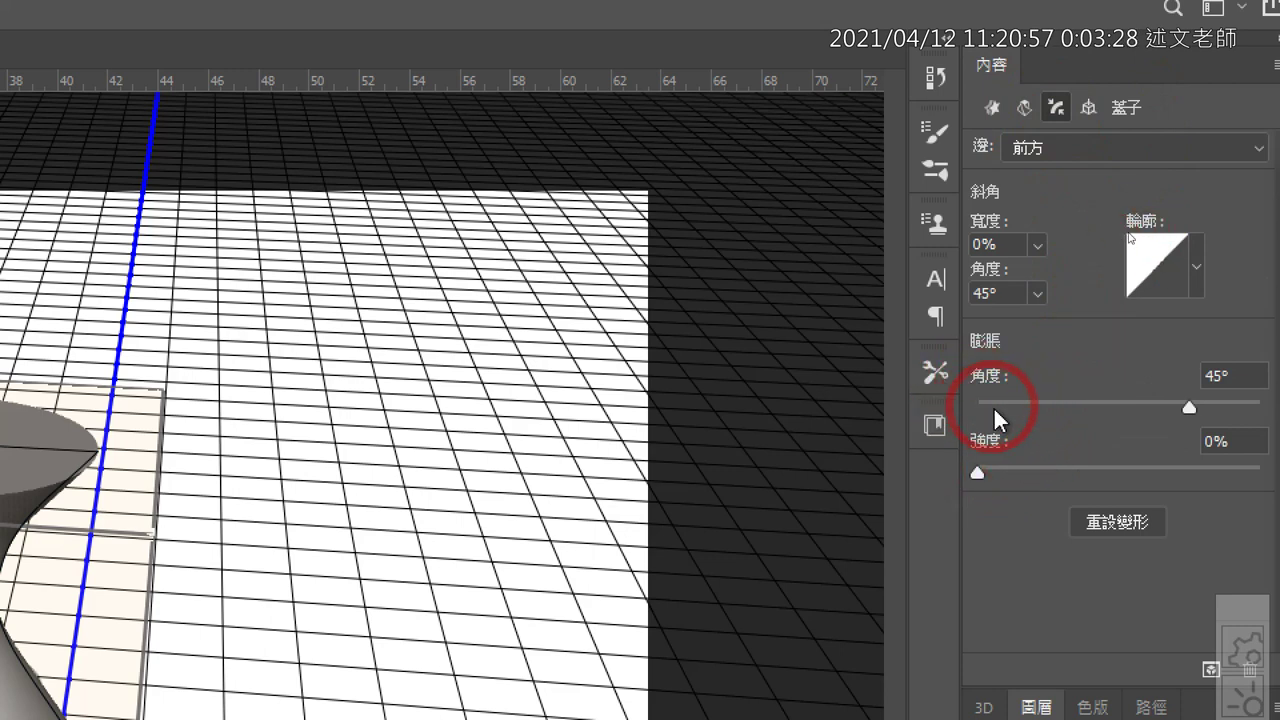
left_click(1025, 107)
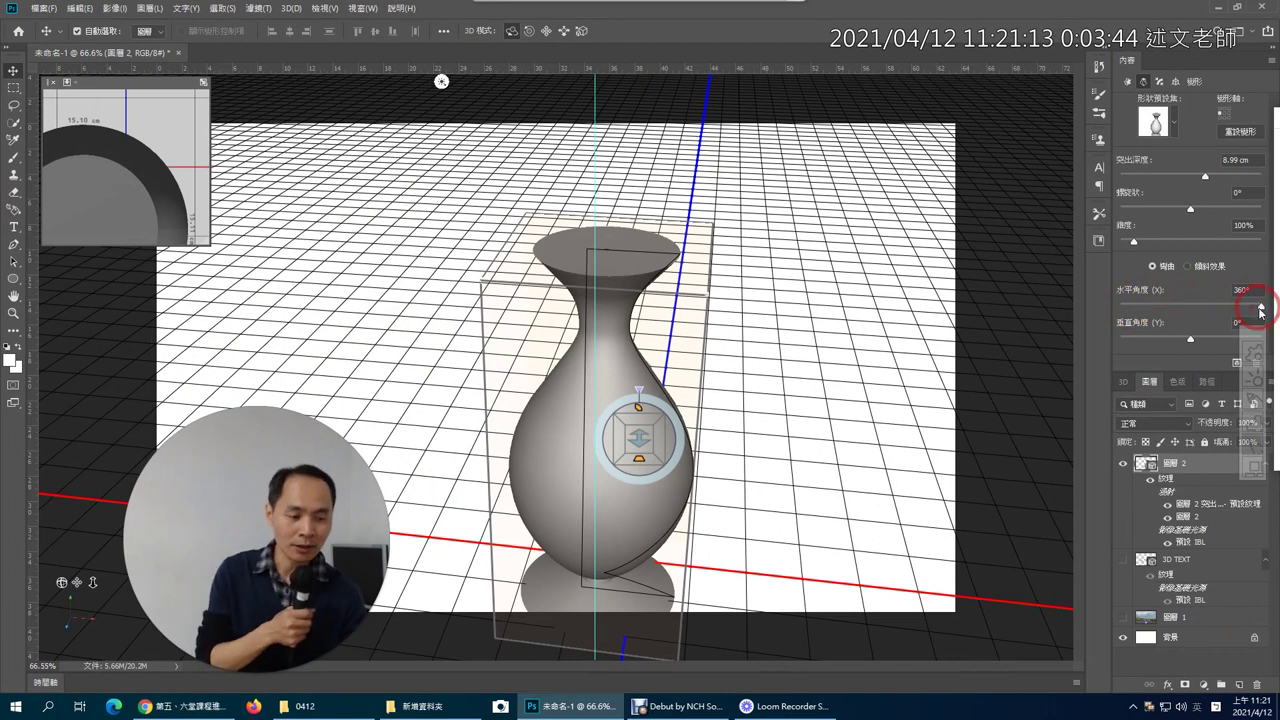
- Set the vase's Horizontal Angle to 306° and its Vertical Angle to 228°
left_click_drag(1261, 306, 1250, 307)
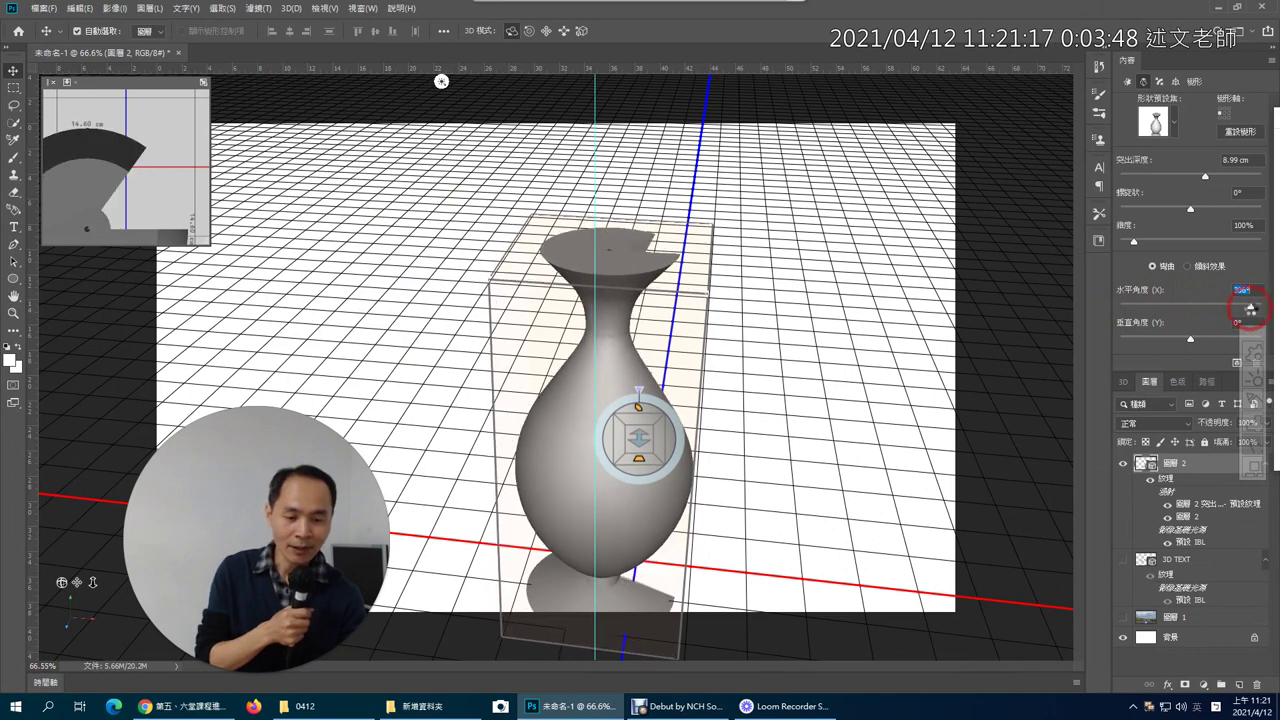
left_click(330, 488)
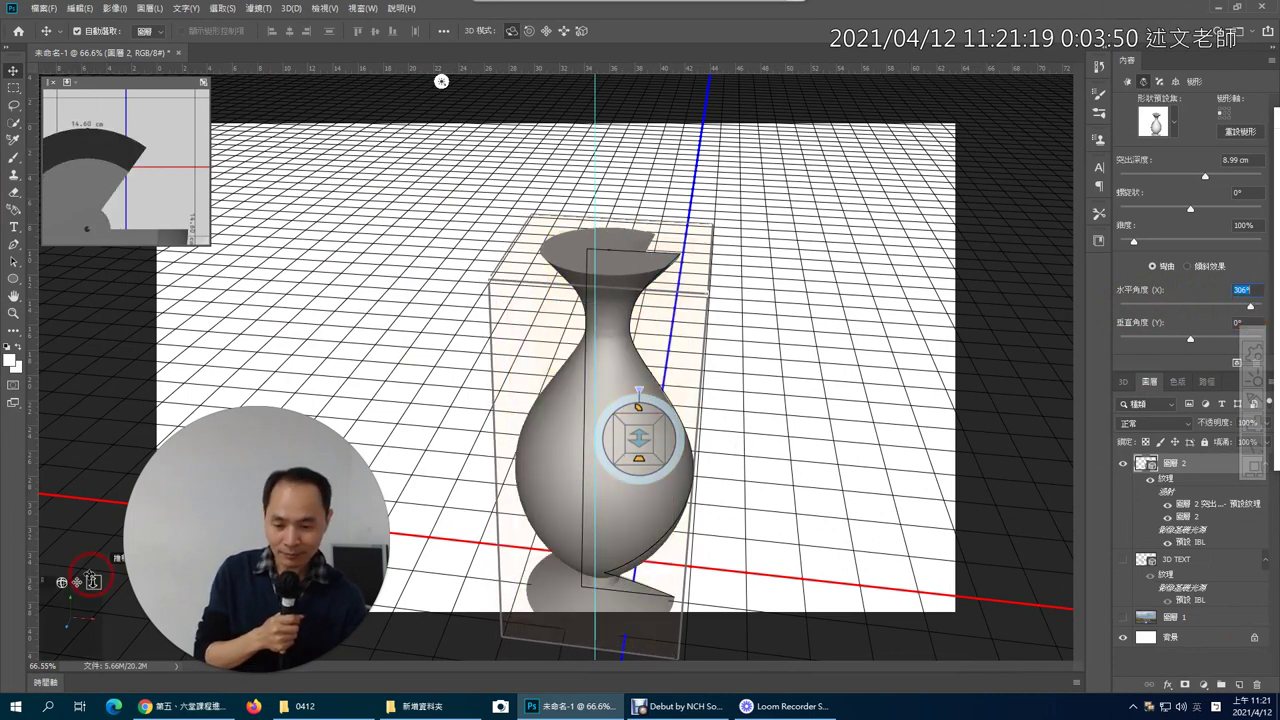
left_click(57, 585)
mouse_move(58, 585)
left_mouse_down()
mouse_move(3, 575)
mouse_move(13, 601)
left_mouse_up()
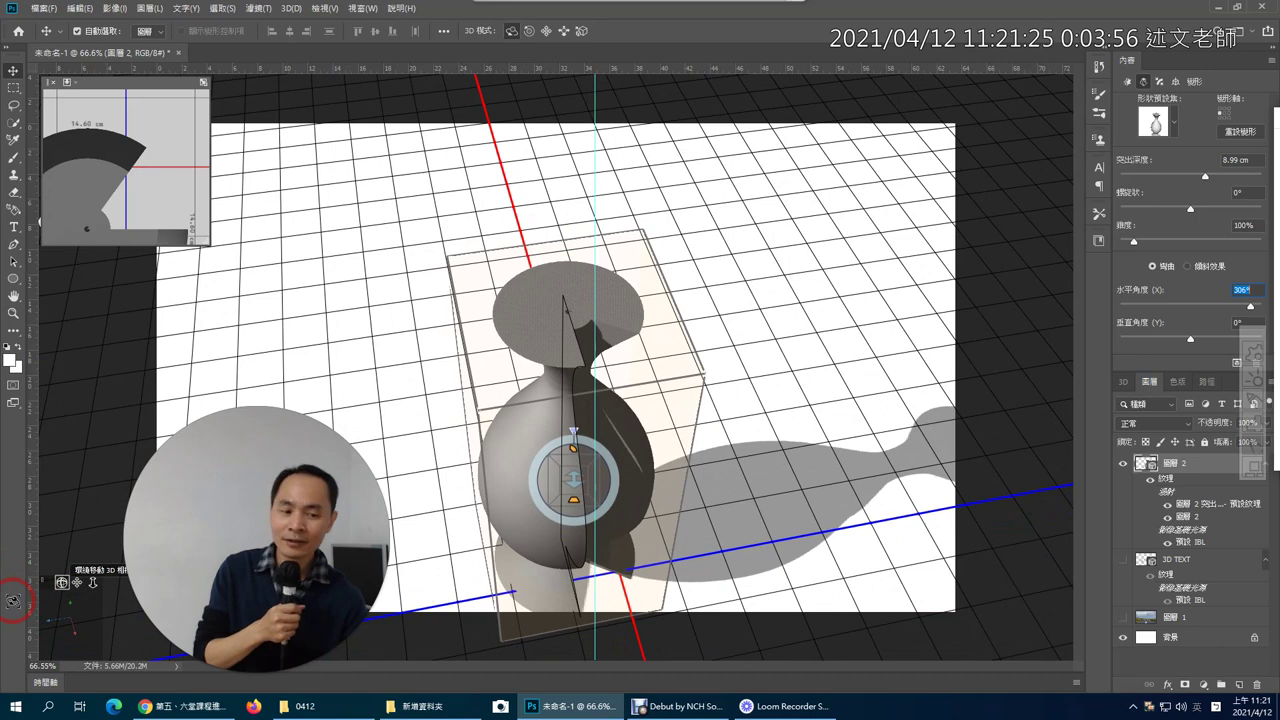
left_click(270, 500)
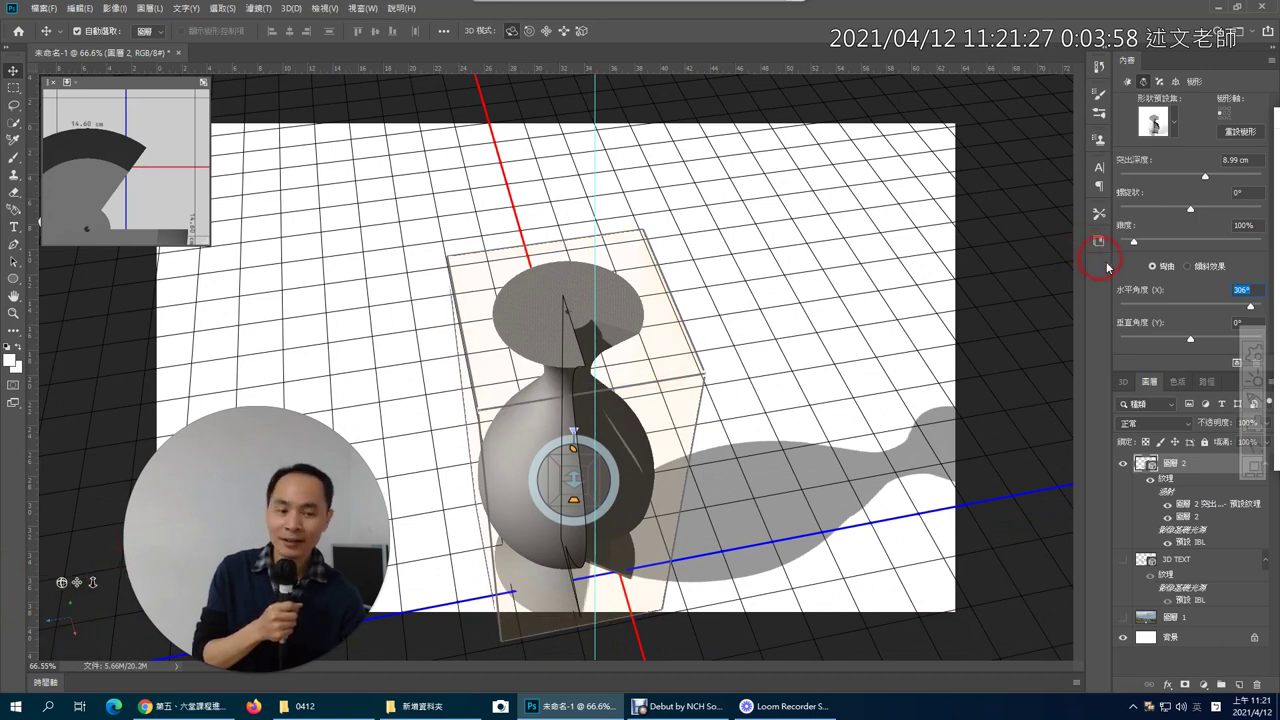
left_click_drag(1190, 343, 1236, 339)
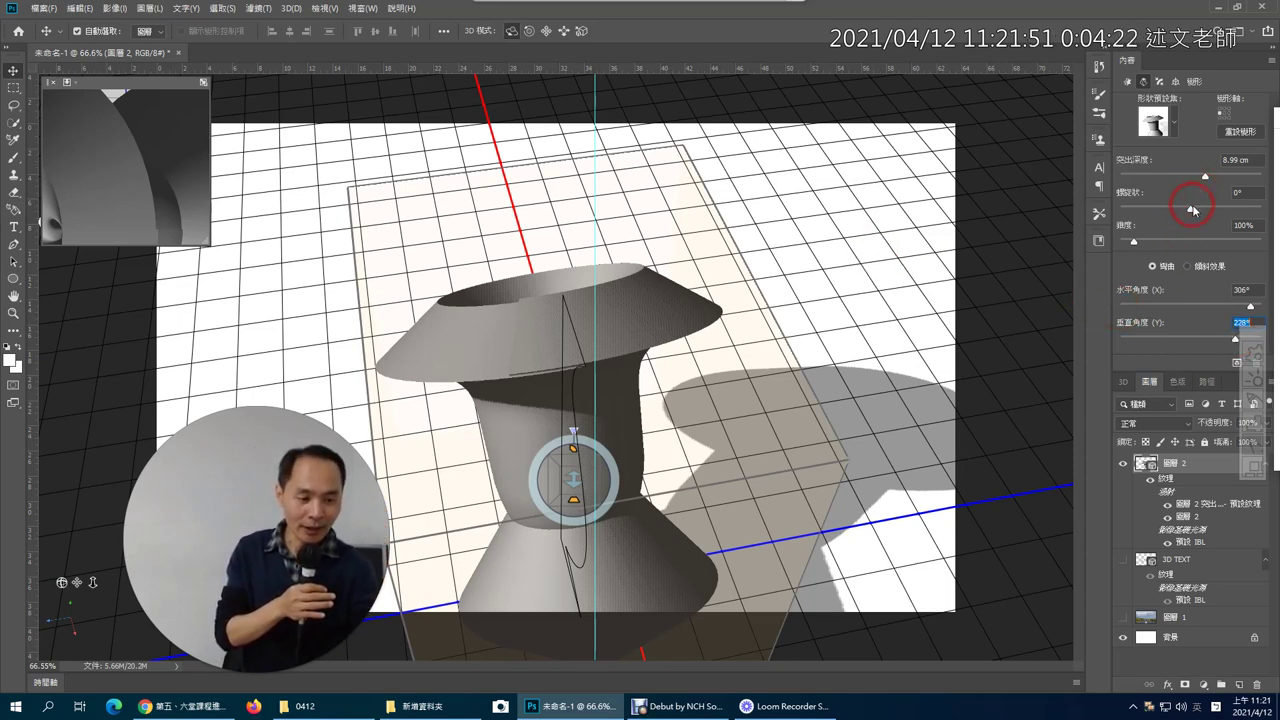
- Twist the vase 221° and drag Extrusion Depth down to -88.19 cm
mouse_move(1191, 212)
left_mouse_down()
mouse_move(1228, 201)
mouse_move(1199, 213)
left_mouse_up()
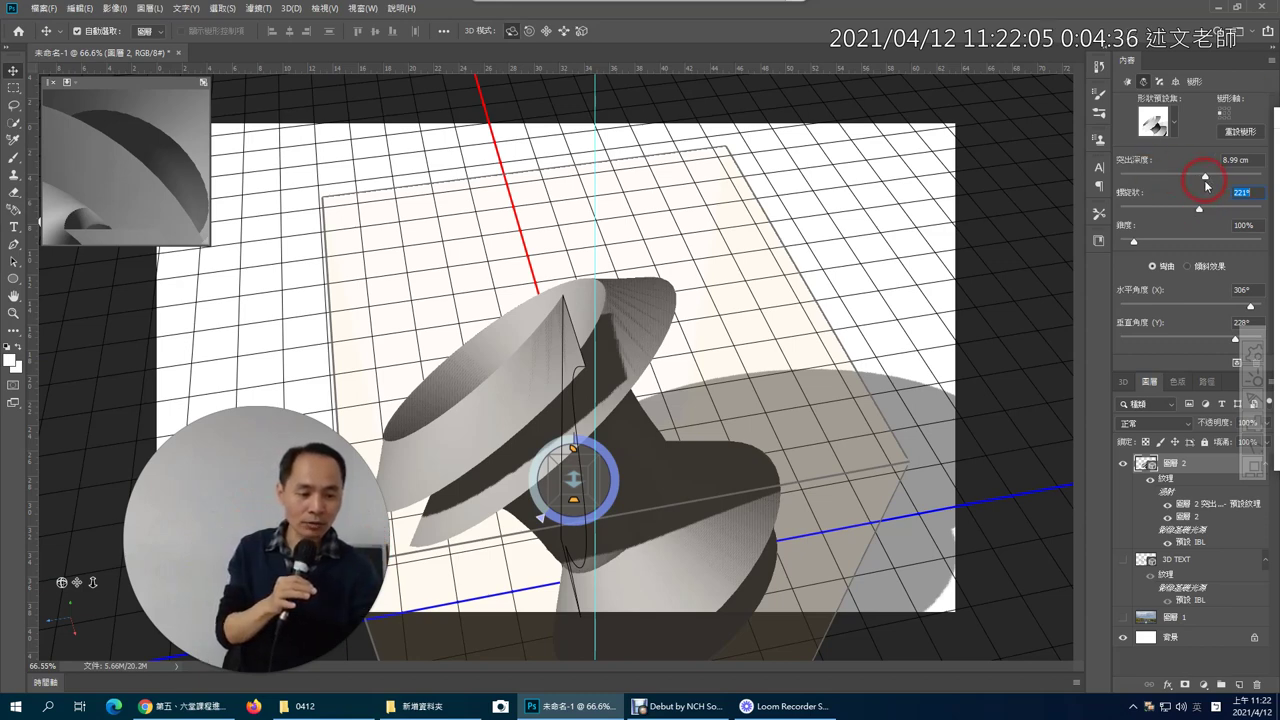
left_click_drag(1205, 179, 1137, 197)
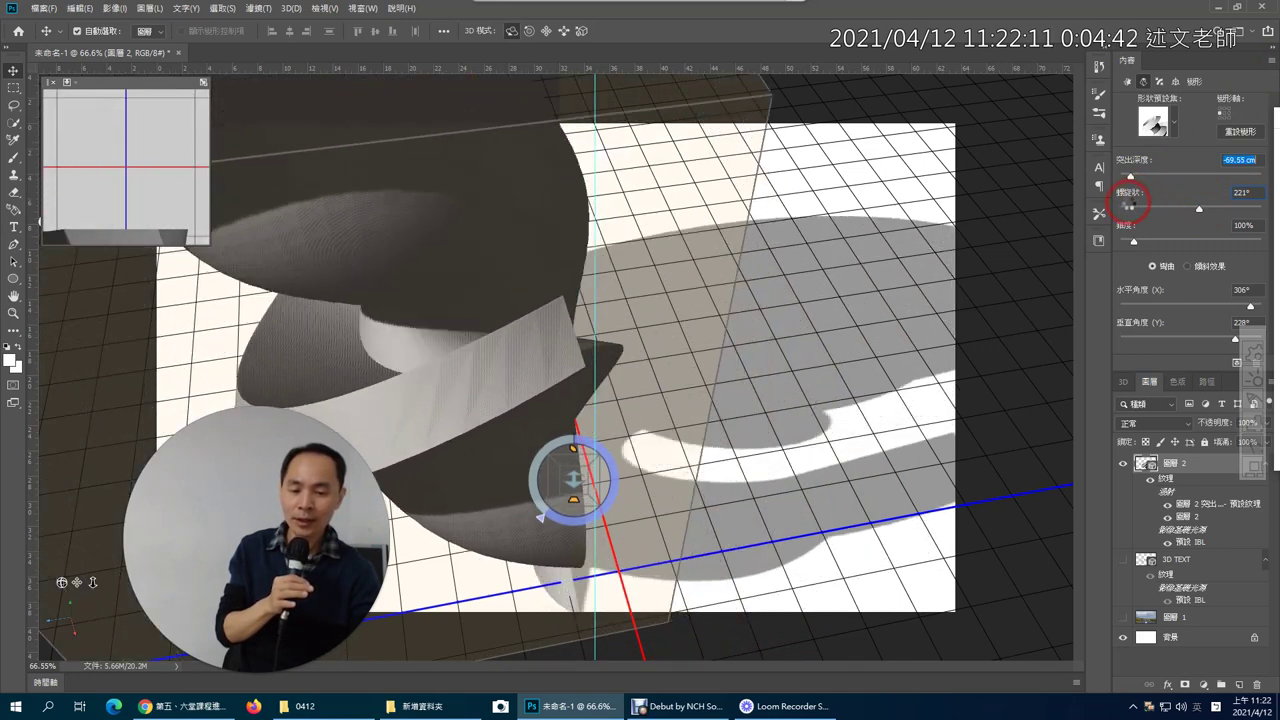
left_click_drag(1137, 197, 1117, 207)
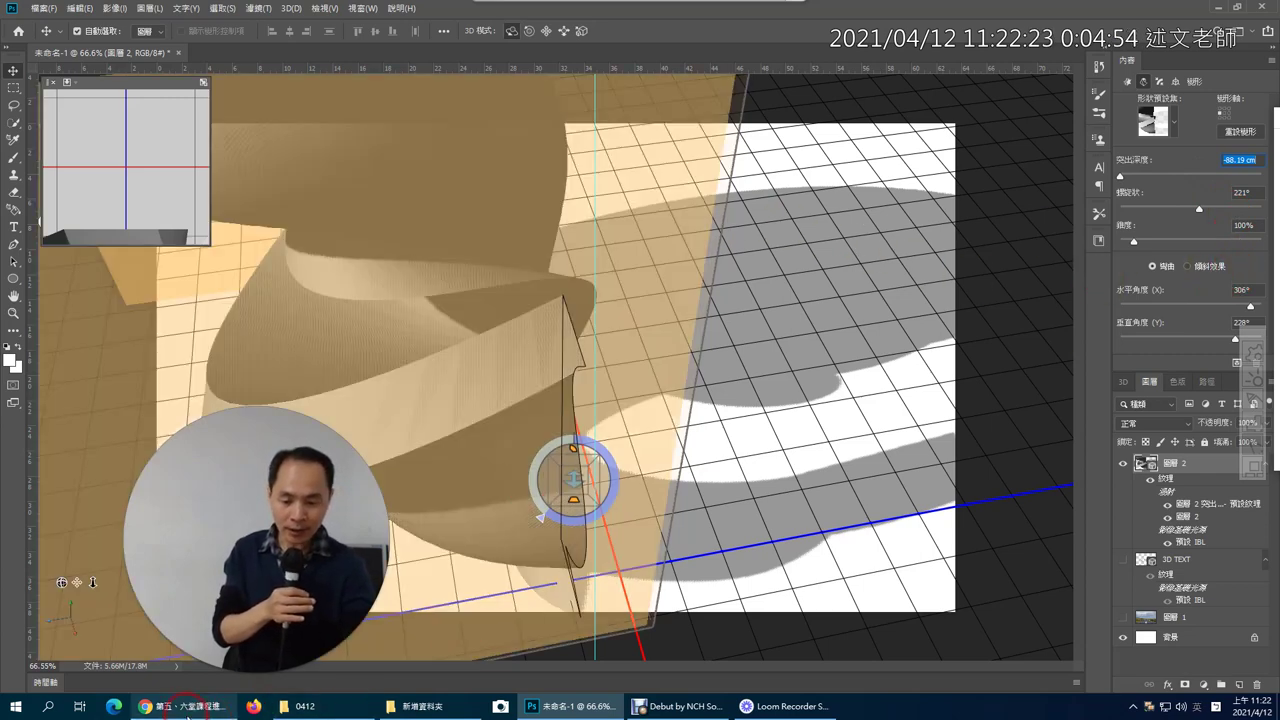
- Scroll through the 1Know article's hollow-vase Lathe examples, then return to the Photoshop document
left_click(186, 708)
scroll(666, 453, "up", 5)
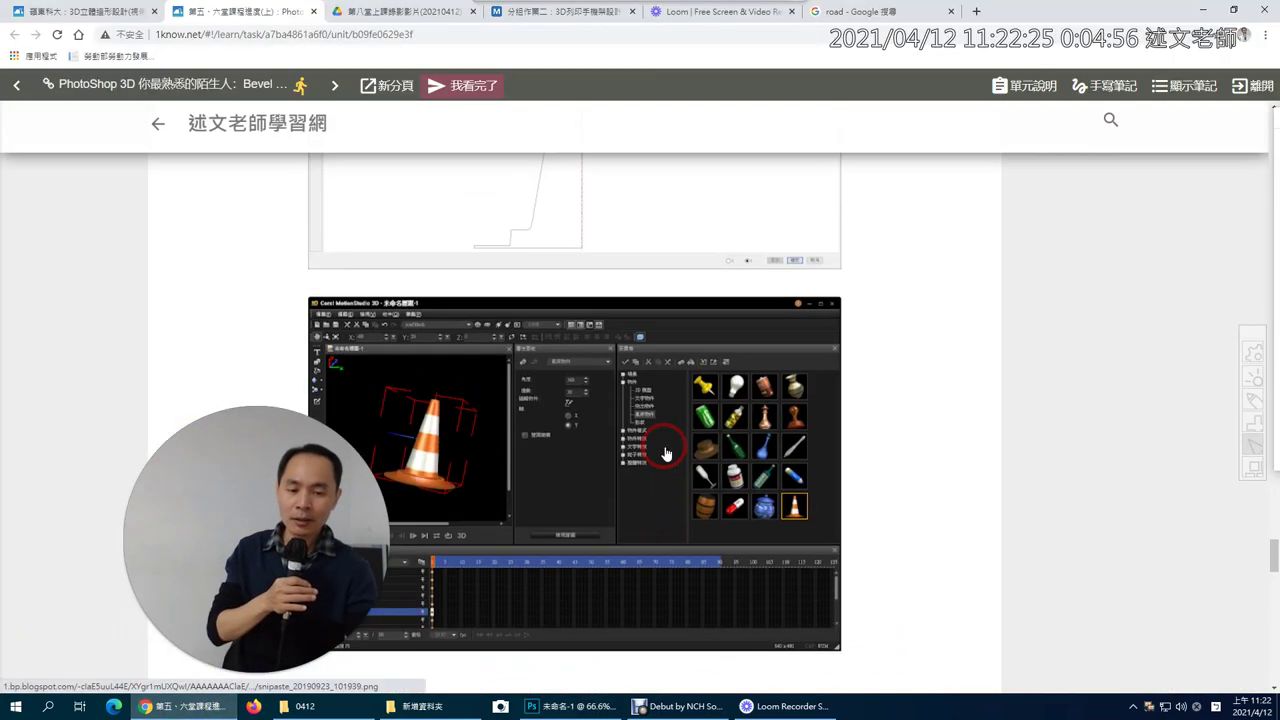
scroll(666, 453, "up", 3)
scroll(666, 453, "up", 4)
scroll(666, 453, "up", 3)
scroll(666, 453, "up", 1)
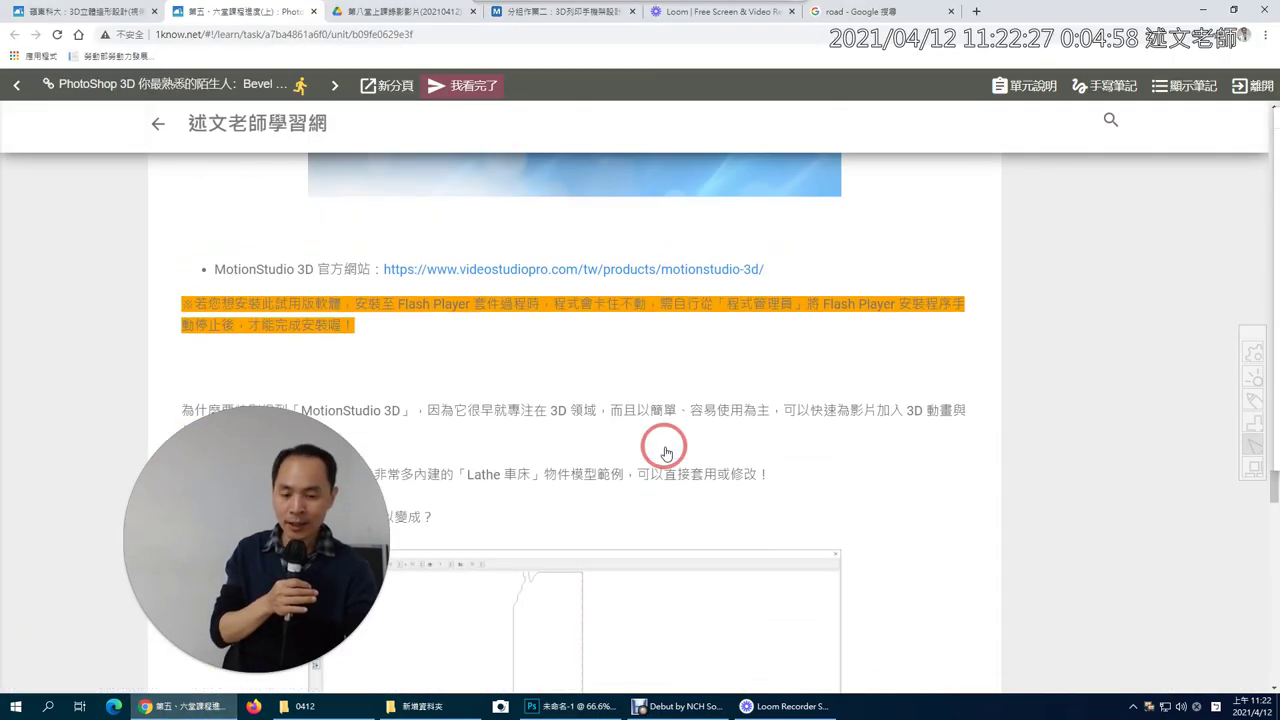
scroll(666, 453, "down", 2)
scroll(666, 453, "down", 1)
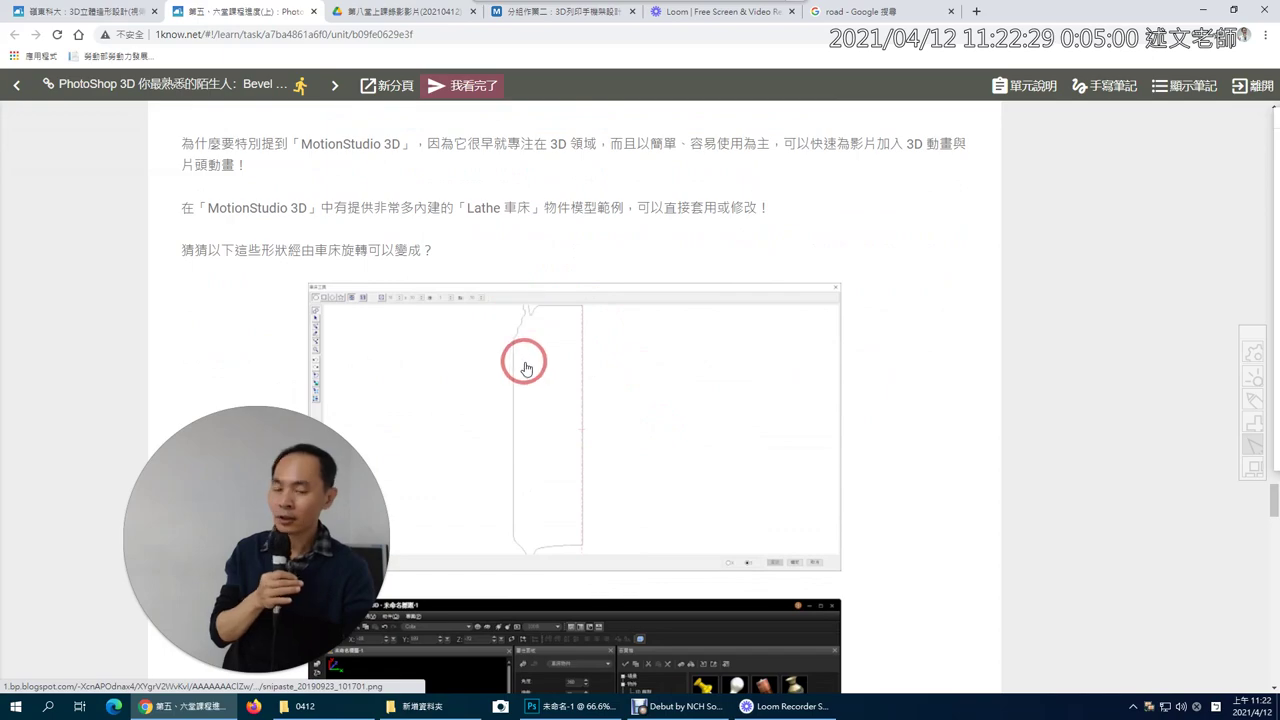
scroll(526, 368, "up", 4)
scroll(526, 368, "up", 4)
scroll(526, 368, "up", 4)
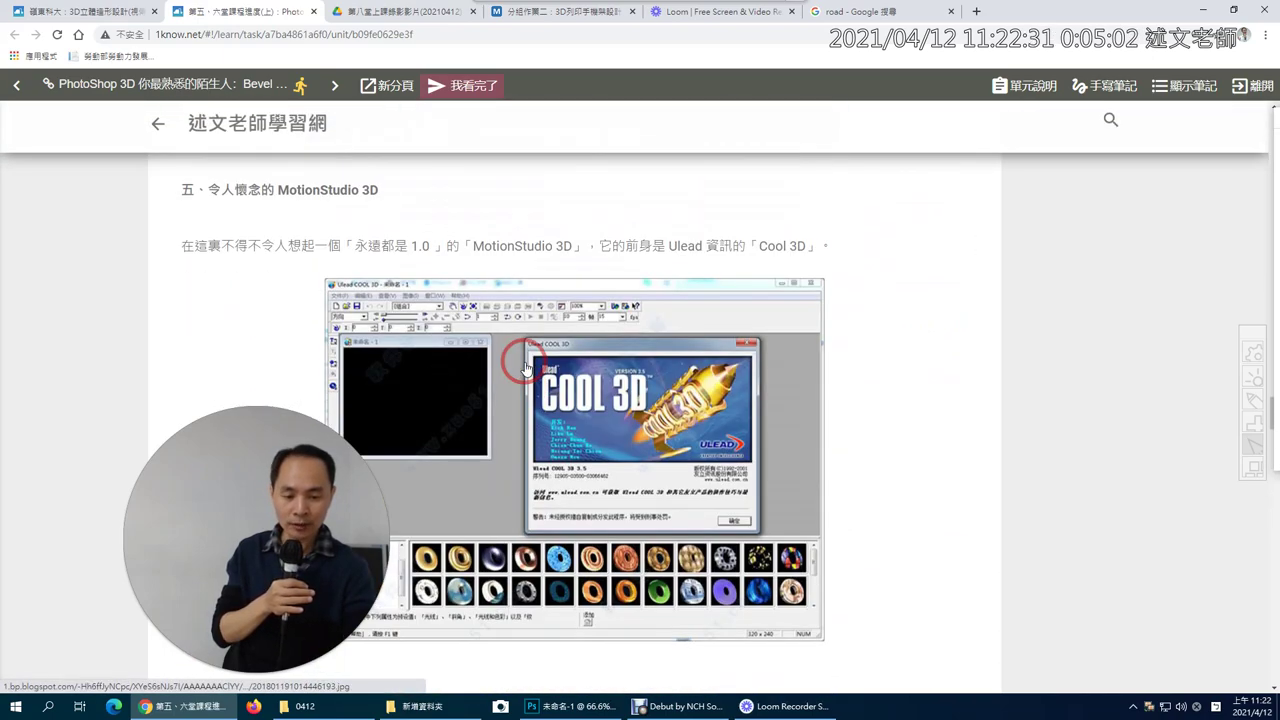
scroll(527, 366, "up", 4)
scroll(523, 363, "up", 4)
scroll(523, 354, "up", 4)
scroll(618, 428, "up", 3)
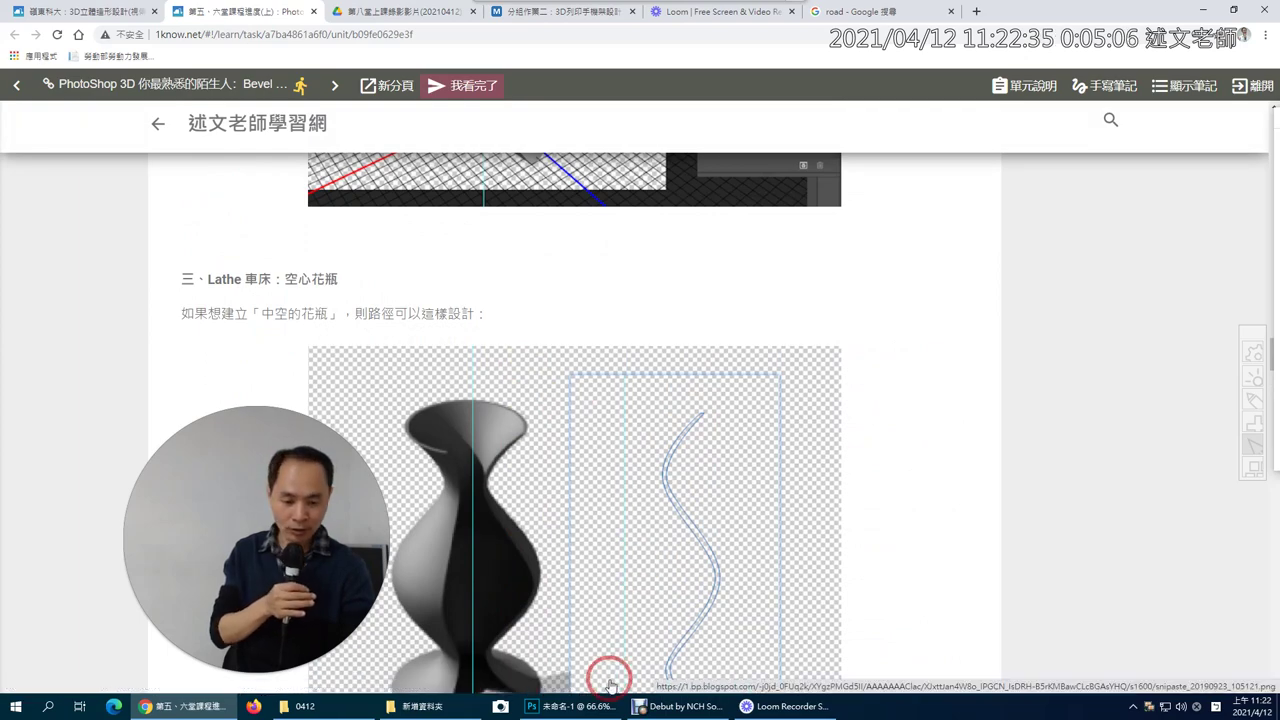
left_click(566, 706)
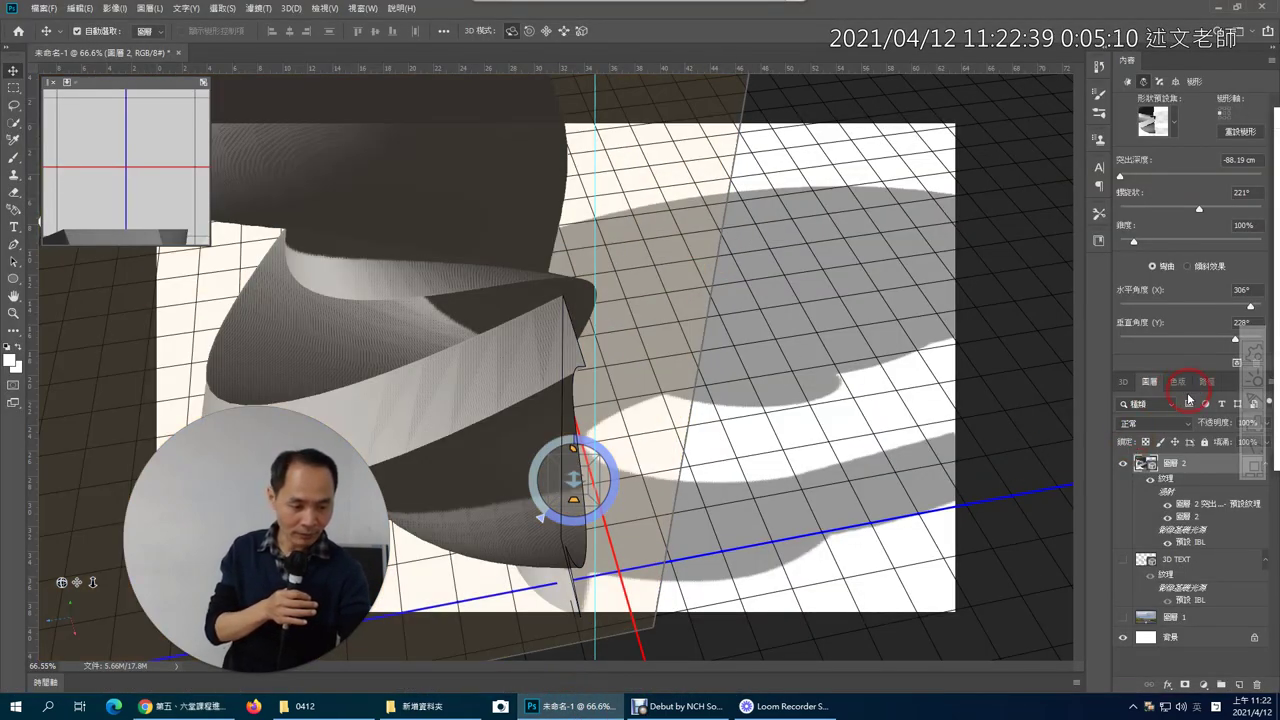
- Delete the spiral vase layer 圖層 2, confirming with 是(Y)
left_click(1248, 681)
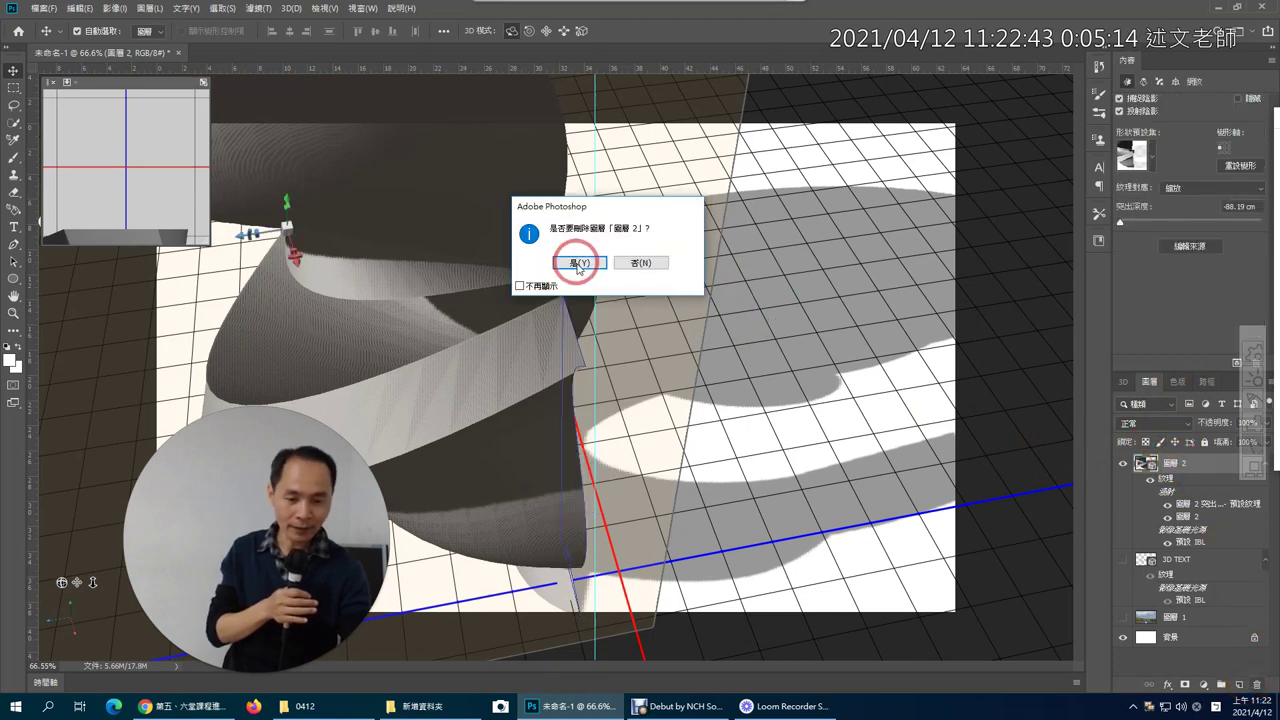
left_click(576, 267)
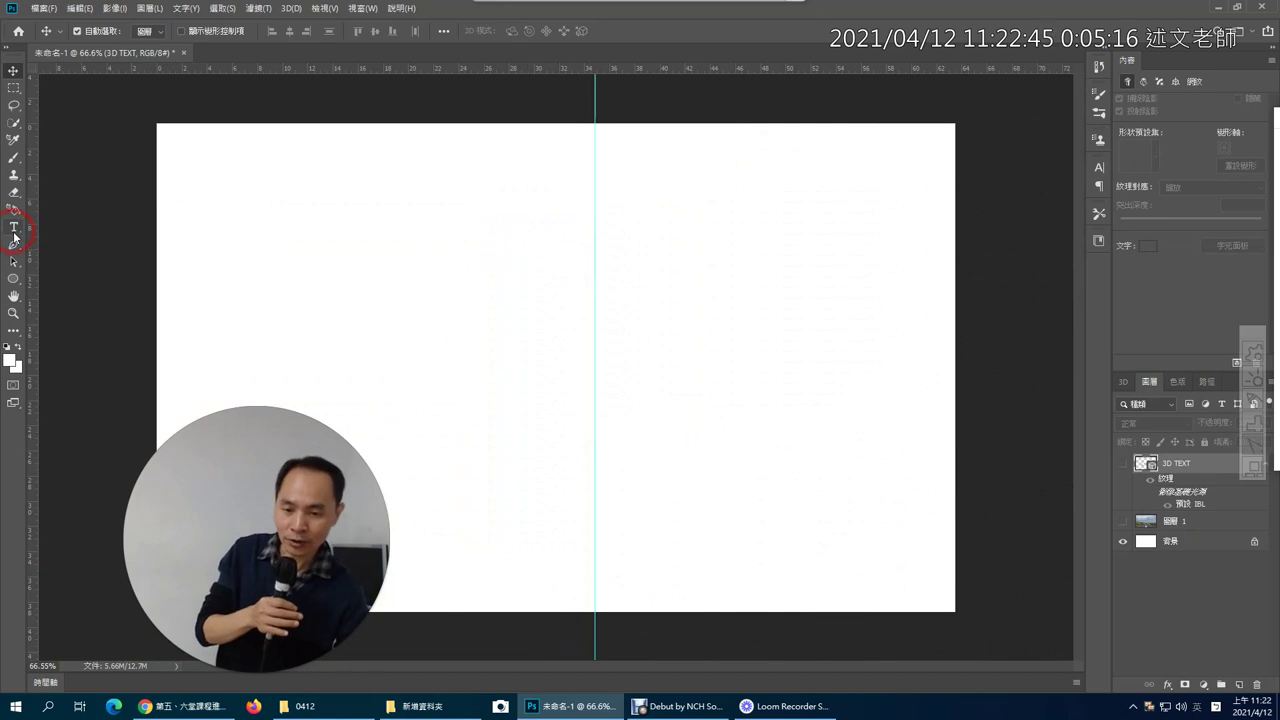
- Pen the goblet's outer profile from the top anchor down the bowl and stem to the base corner
left_click(14, 246)
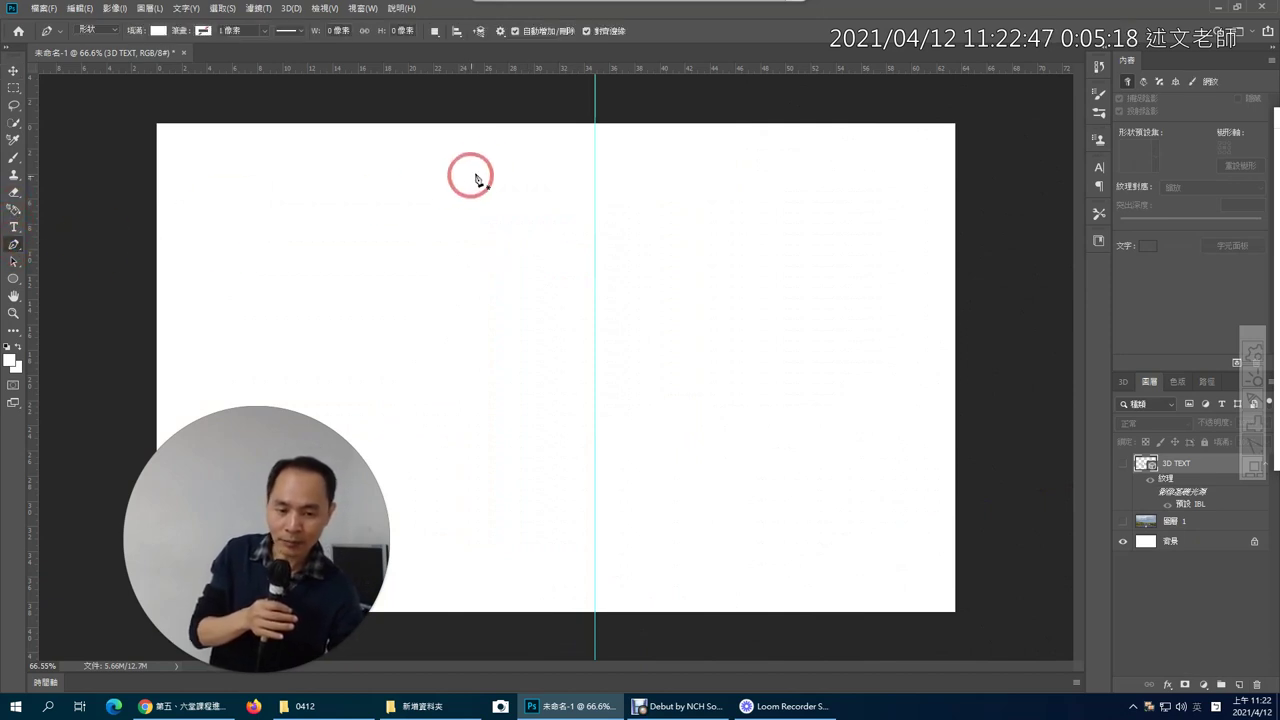
left_click(595, 162)
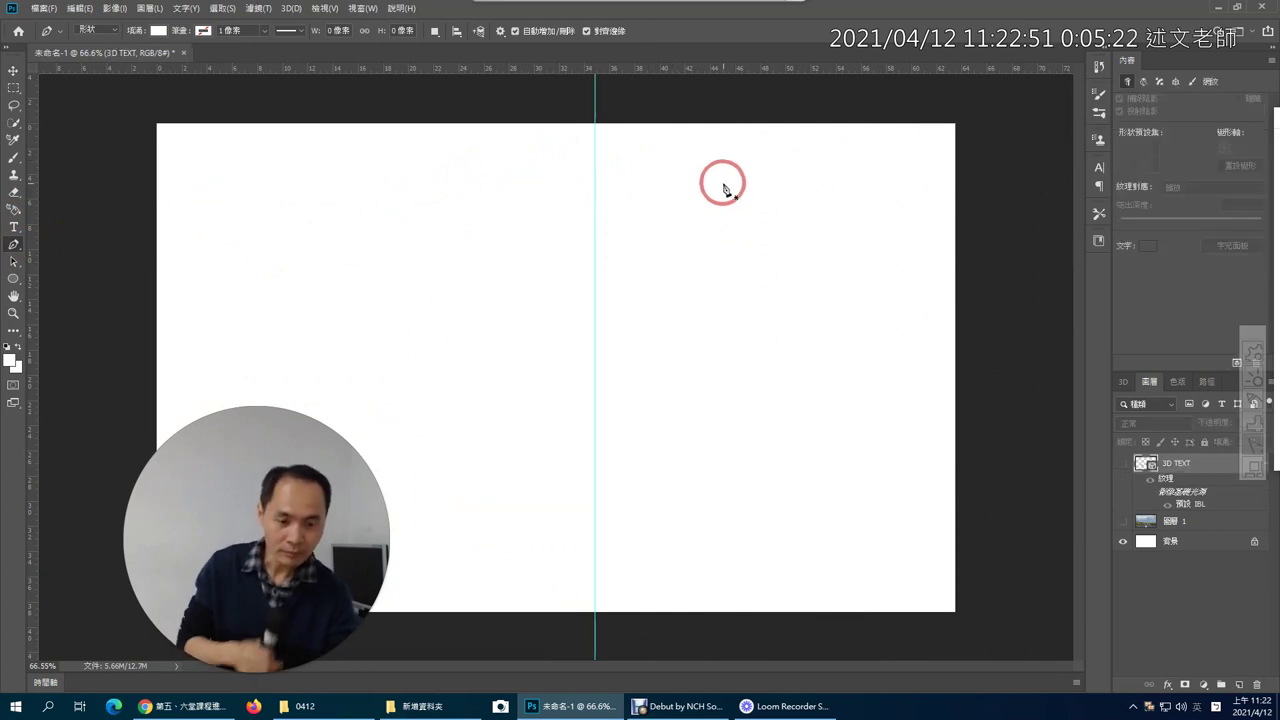
left_click(685, 181)
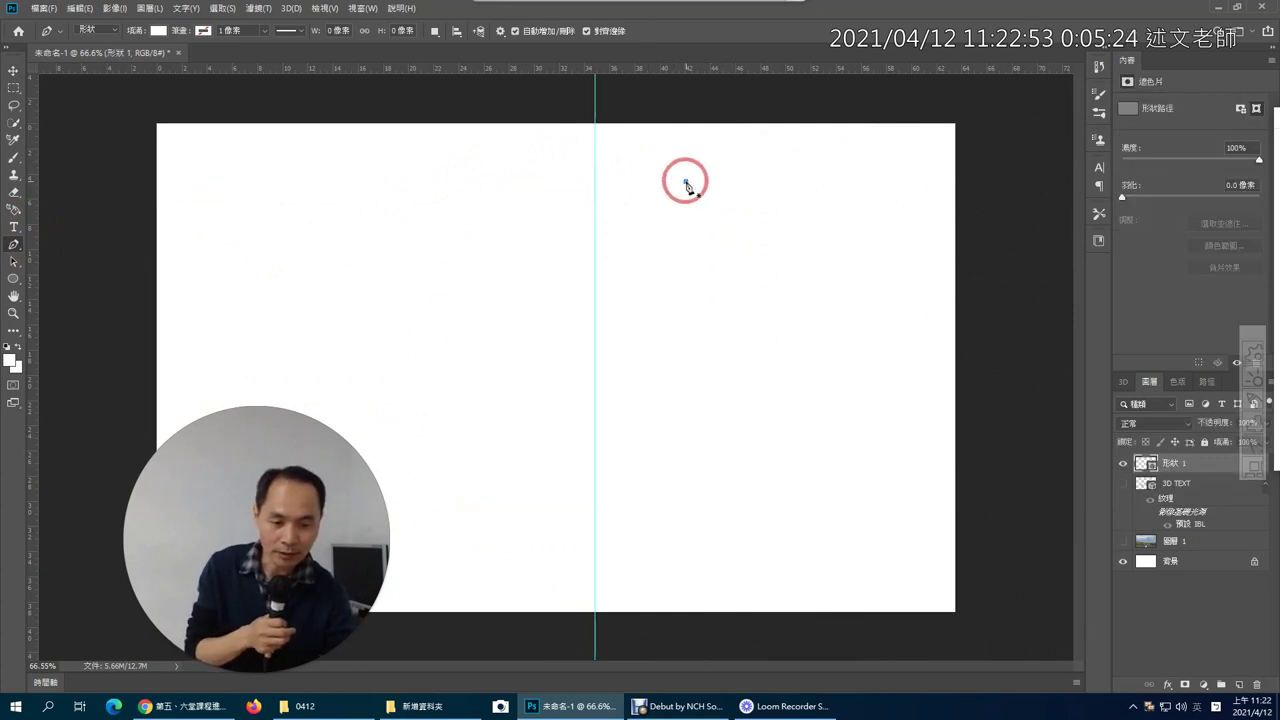
left_click_drag(680, 259, 688, 285)
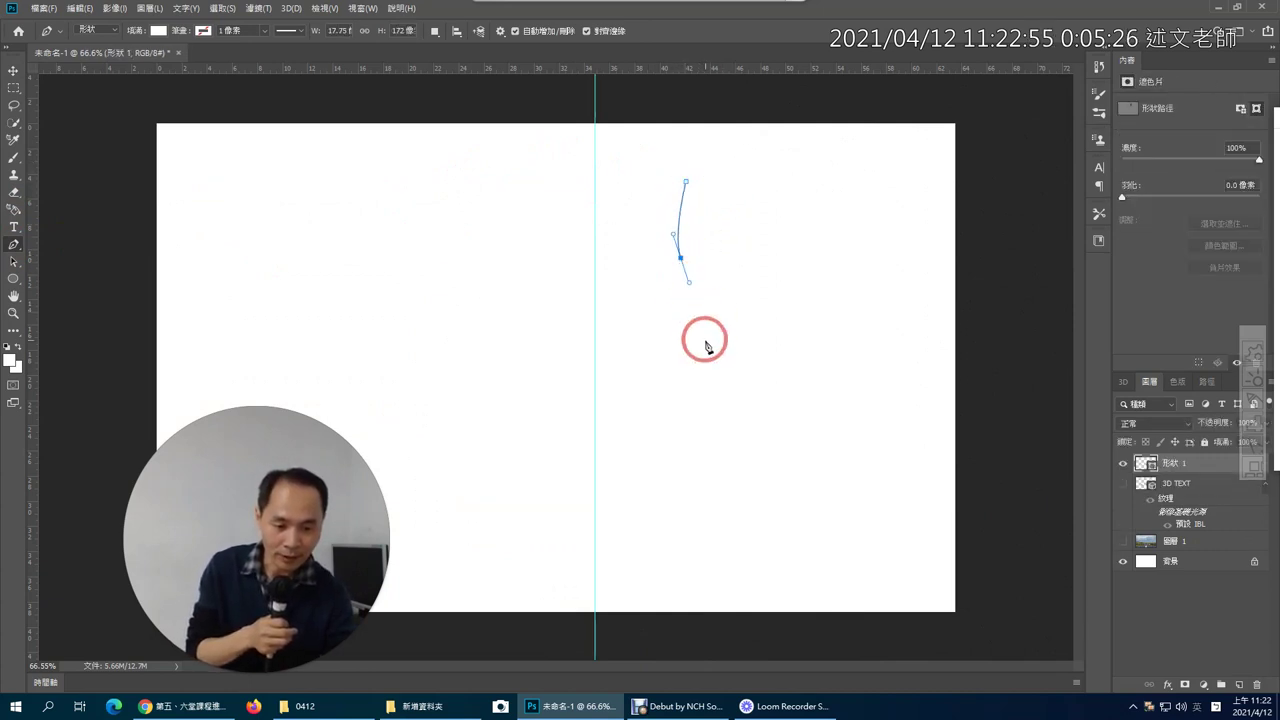
left_click_drag(709, 367, 707, 397)
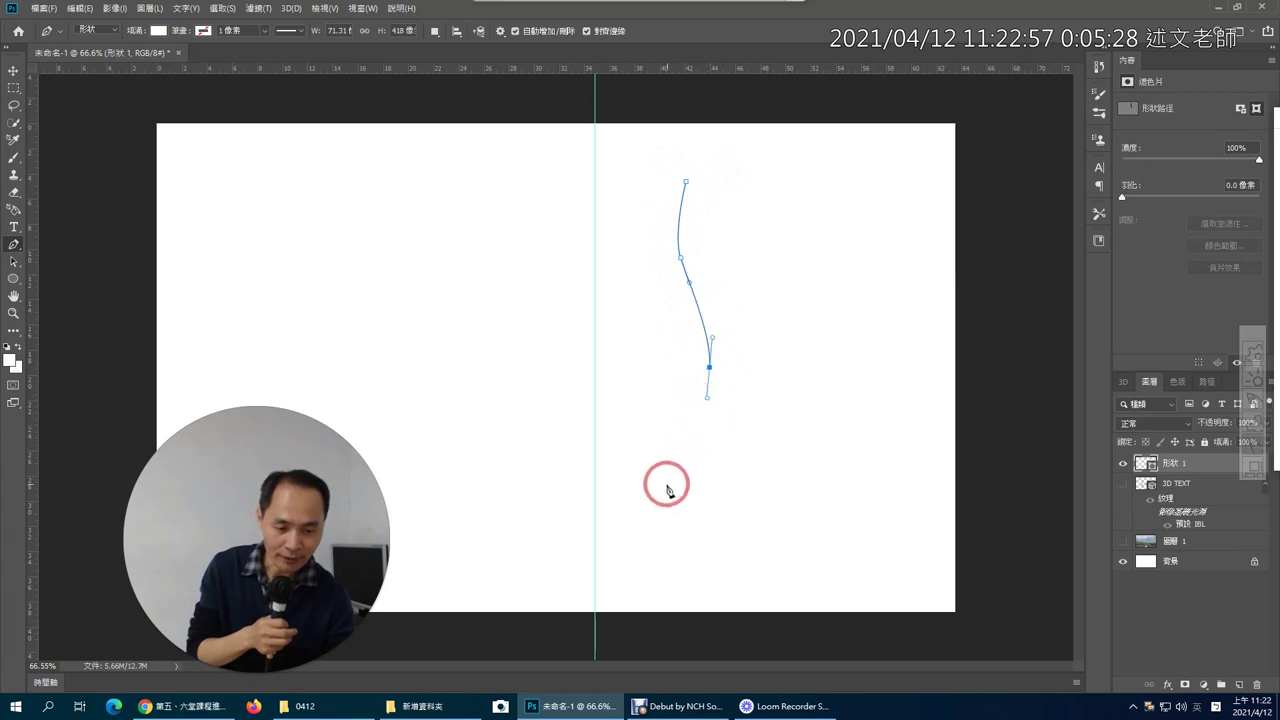
left_click_drag(653, 452, 628, 469)
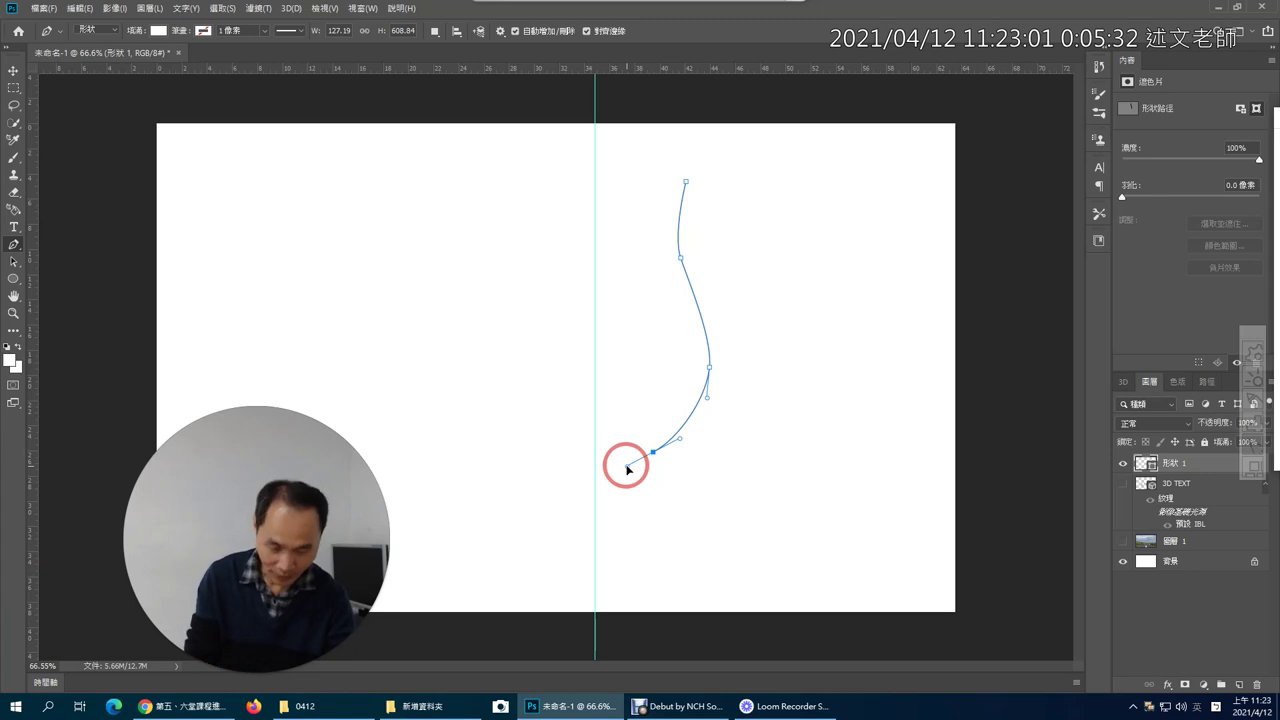
left_click_drag(628, 468, 629, 489)
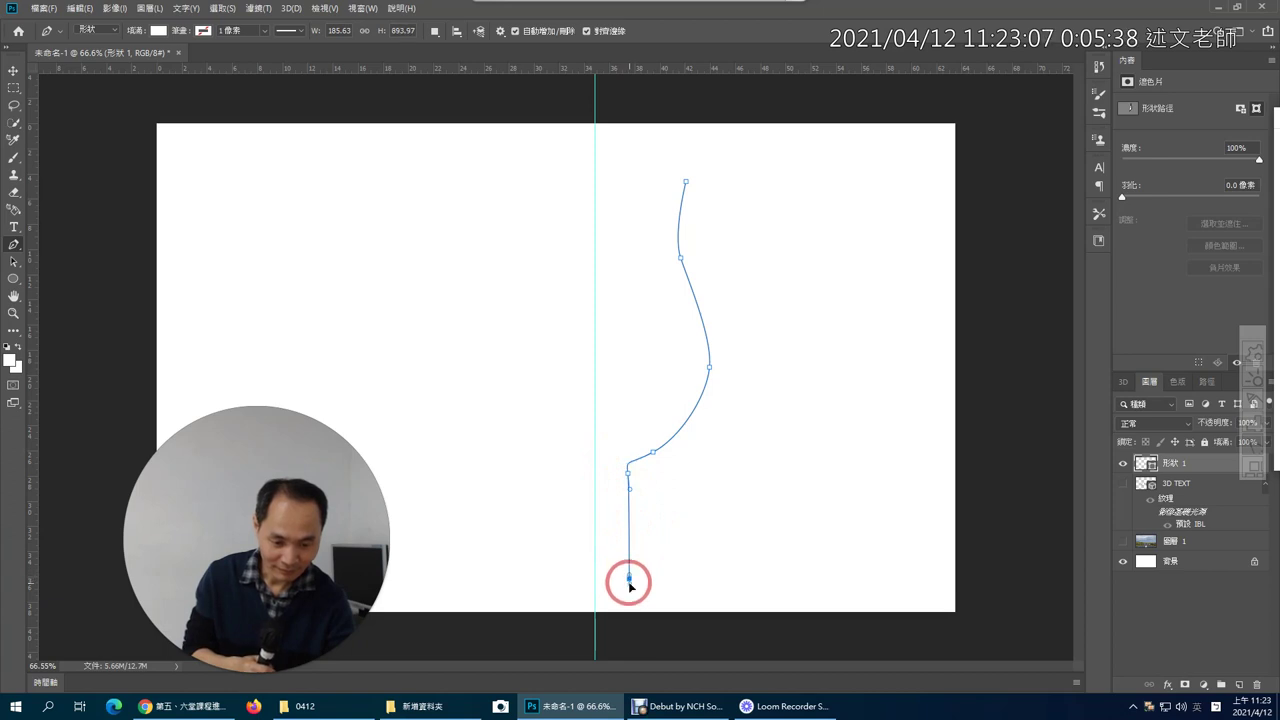
left_click_drag(629, 578, 630, 585)
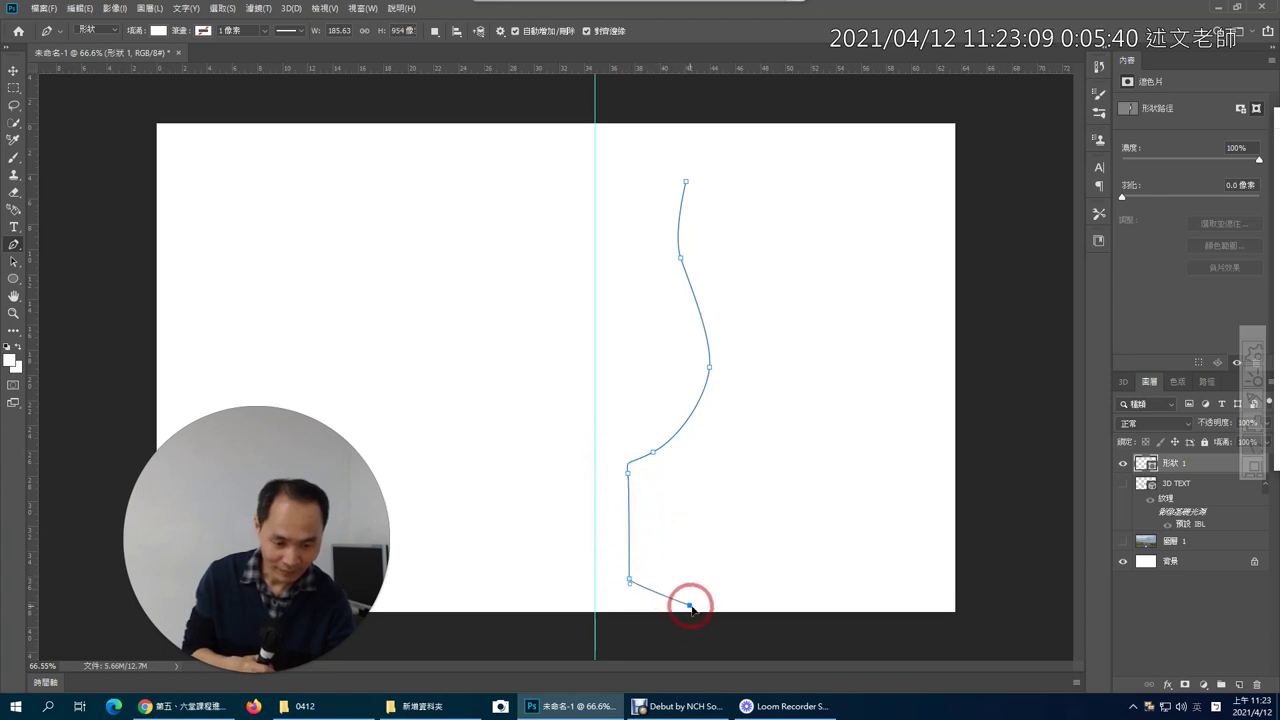
left_click_drag(693, 612, 612, 620)
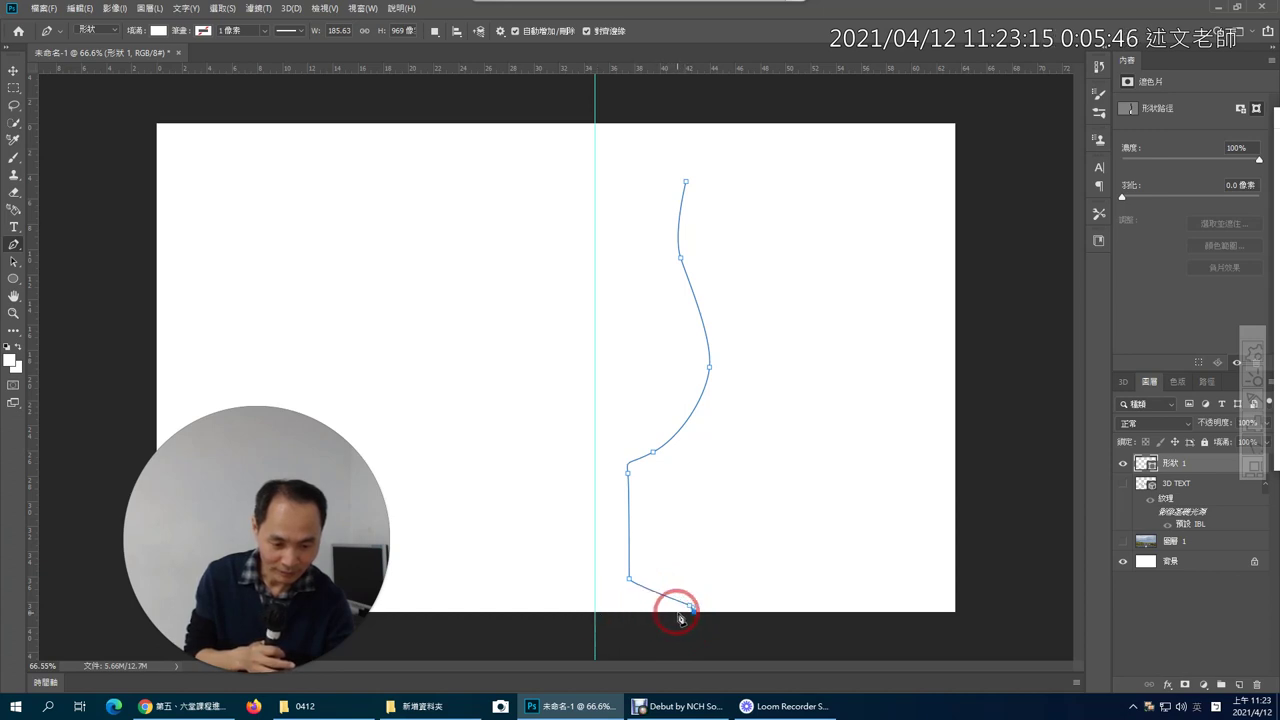
left_click_drag(686, 620, 624, 597)
- Trace the inner edge back up the stem and bowl, closing the path at the top anchor
left_click(621, 589)
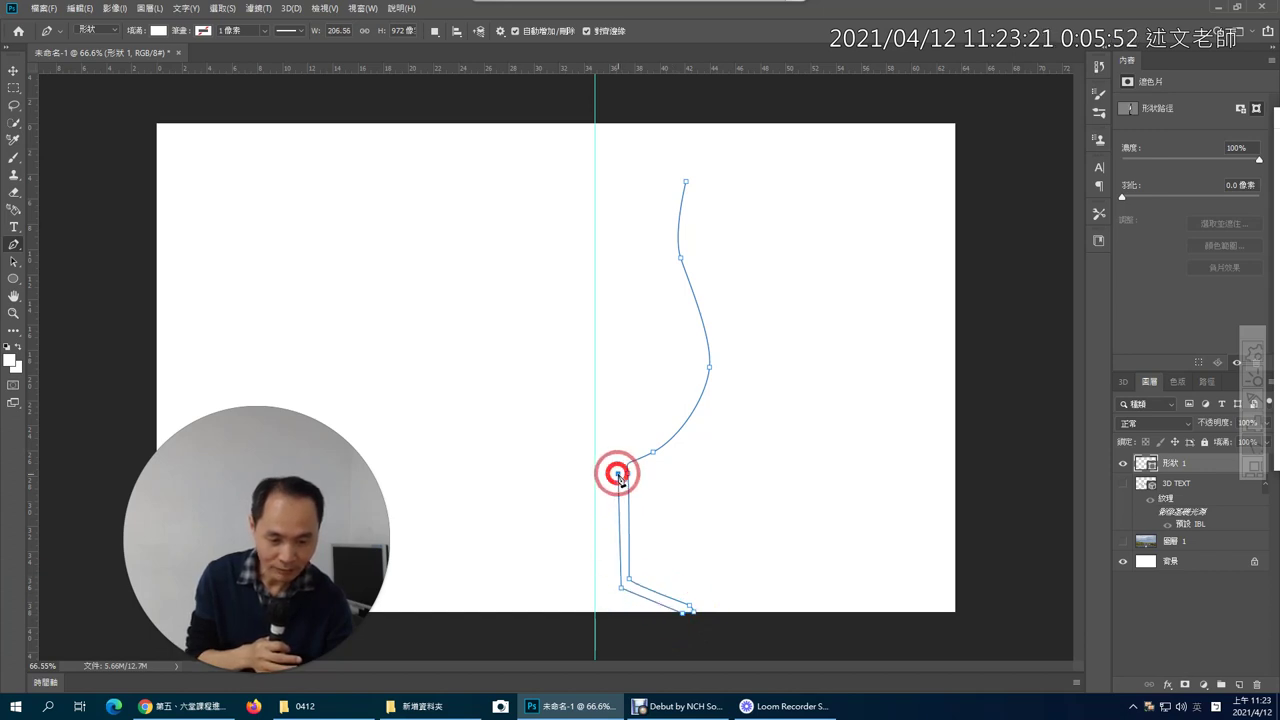
left_click_drag(618, 475, 647, 450)
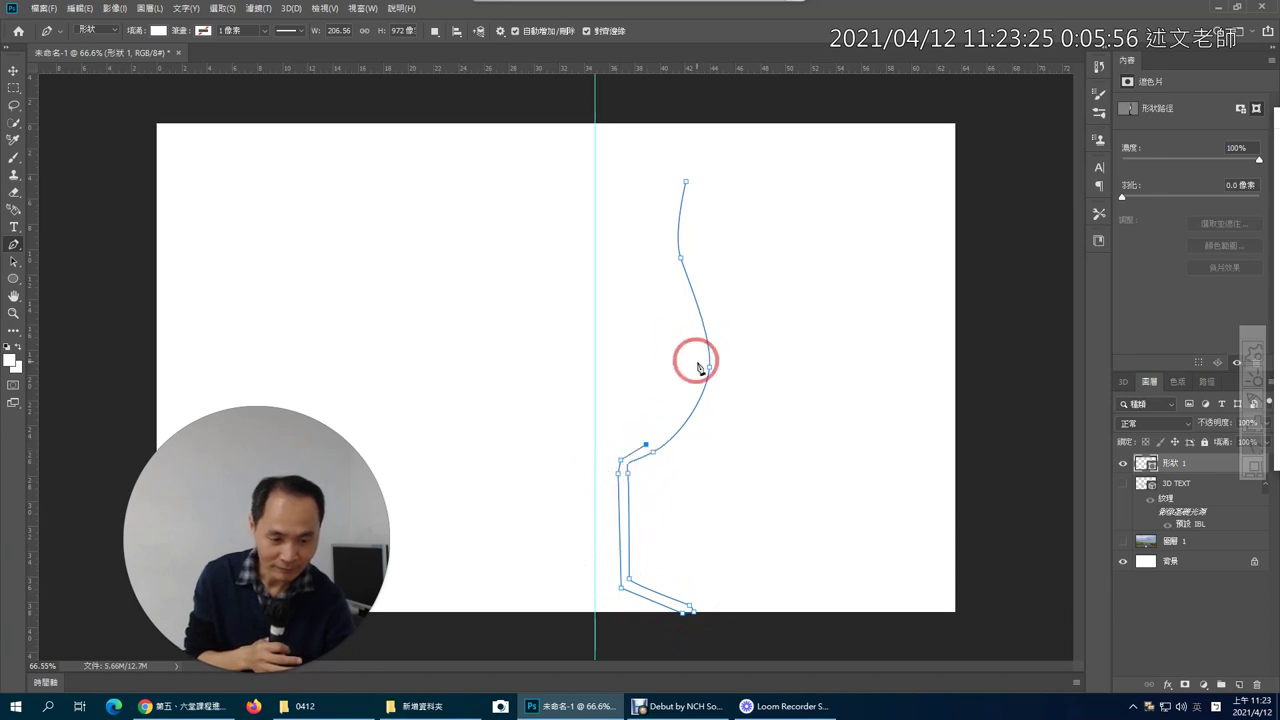
left_click_drag(702, 370, 694, 323)
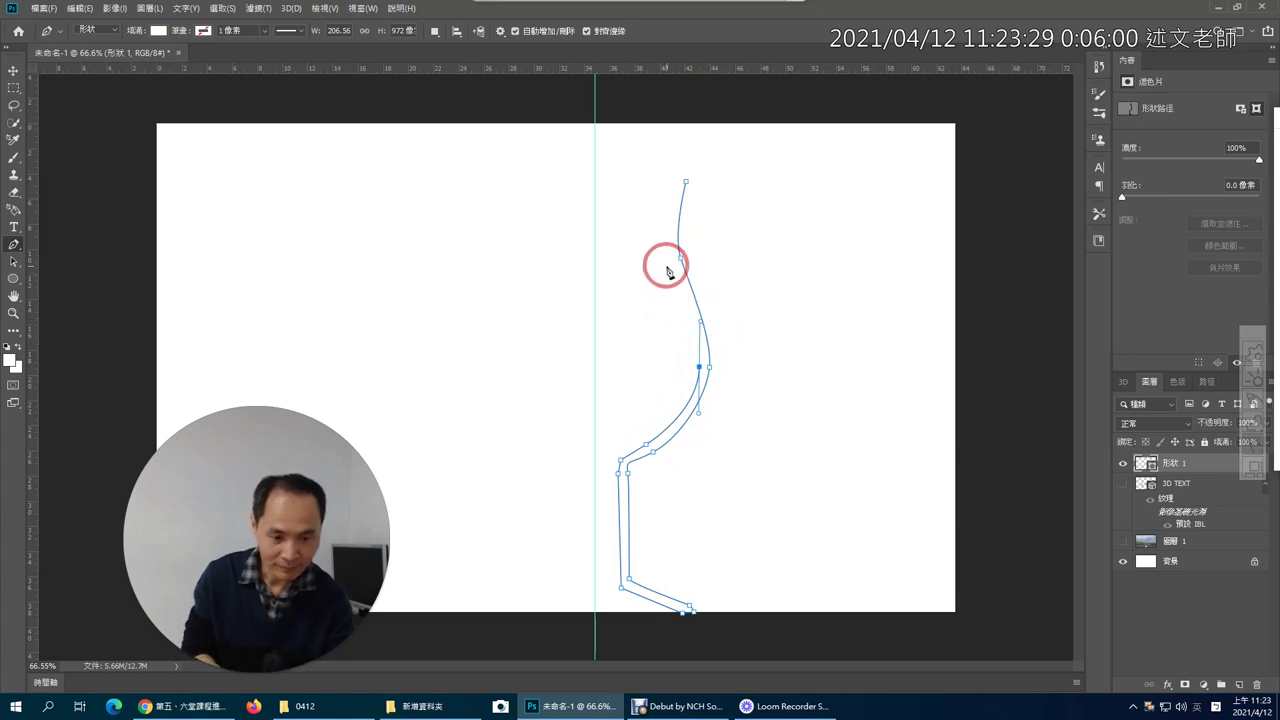
left_click_drag(672, 261, 669, 250)
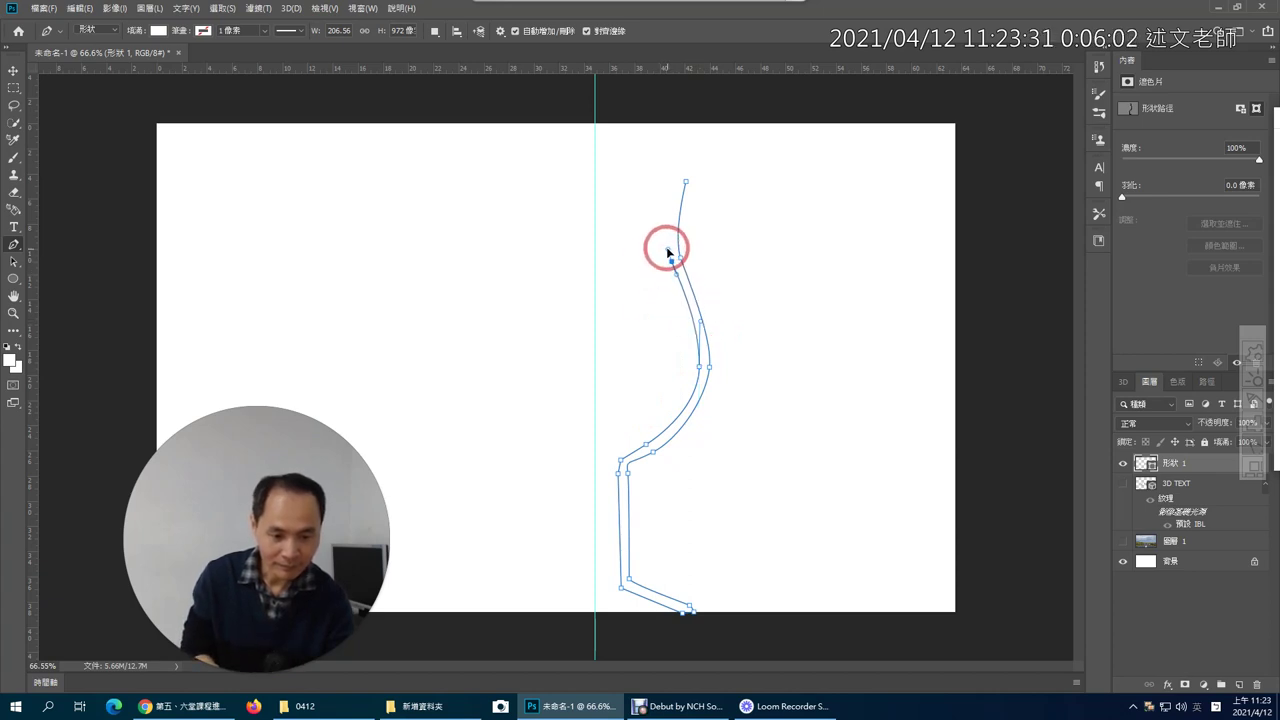
left_click(677, 185)
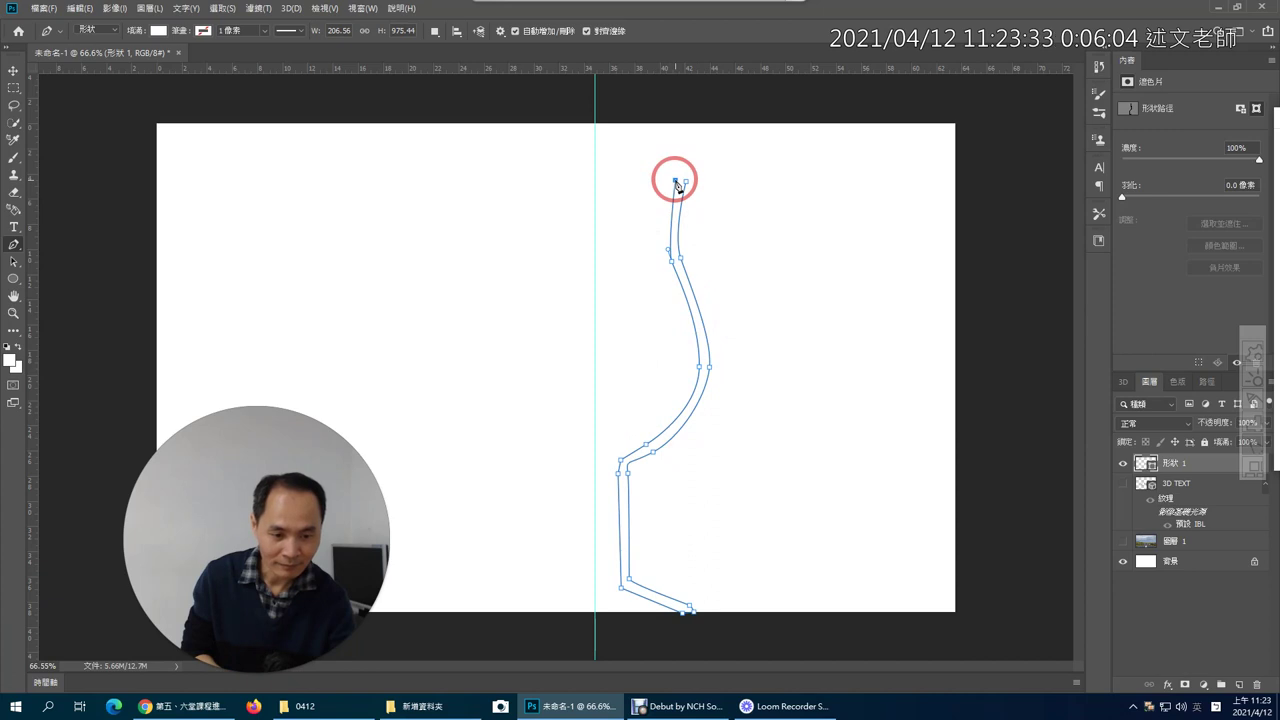
left_click(677, 184)
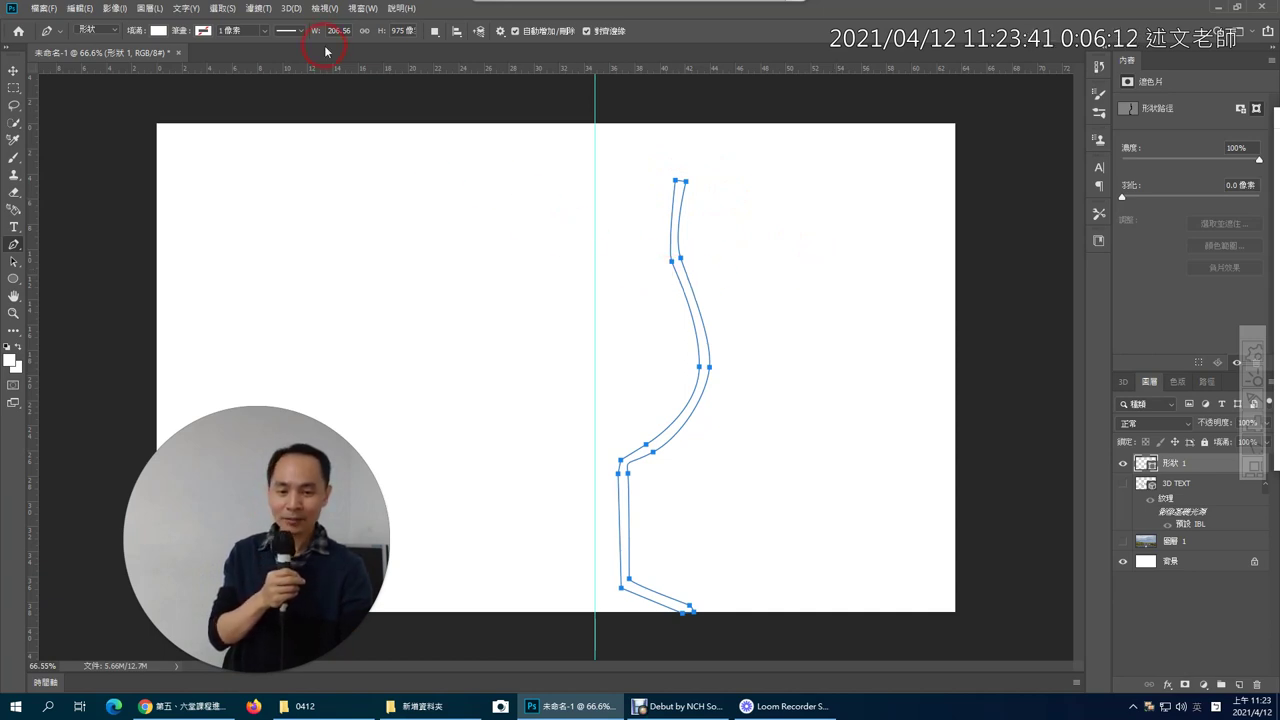
- Add a new layer and try New 3D Model from Selected Layer, dismissing the empty-selection error
left_click(1240, 686)
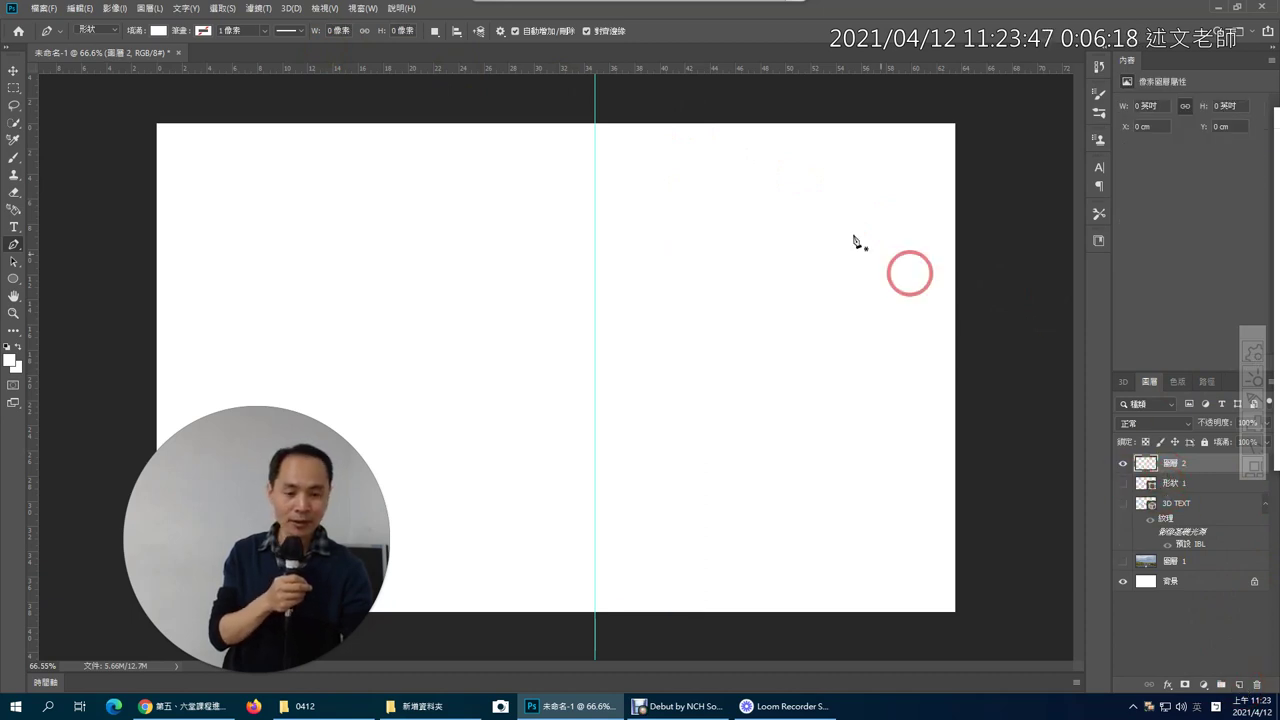
left_click(293, 12)
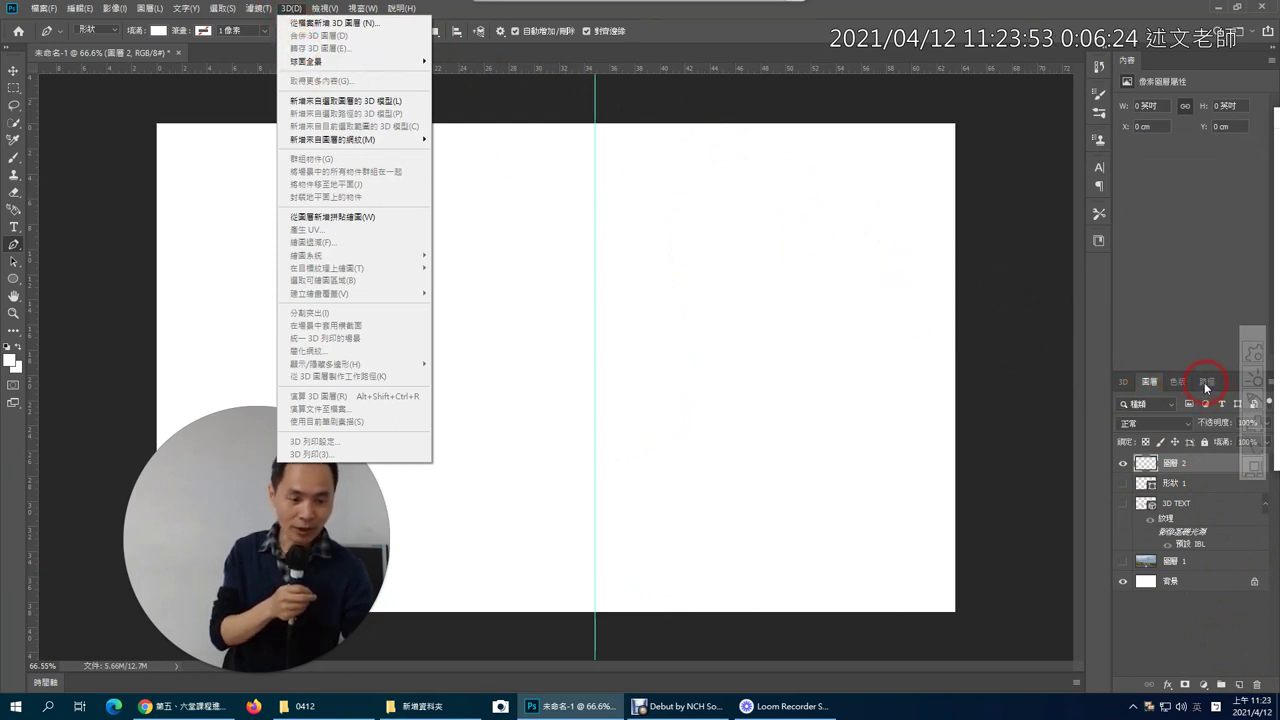
left_click(388, 101)
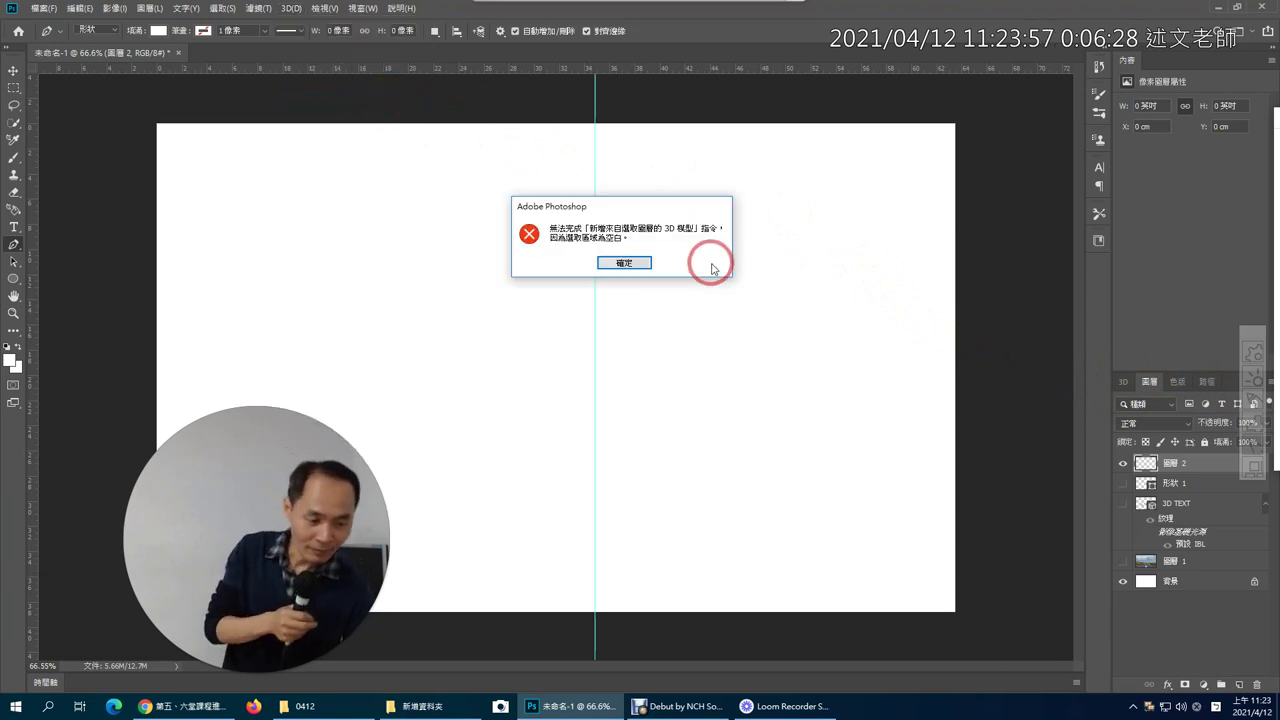
left_click(628, 263)
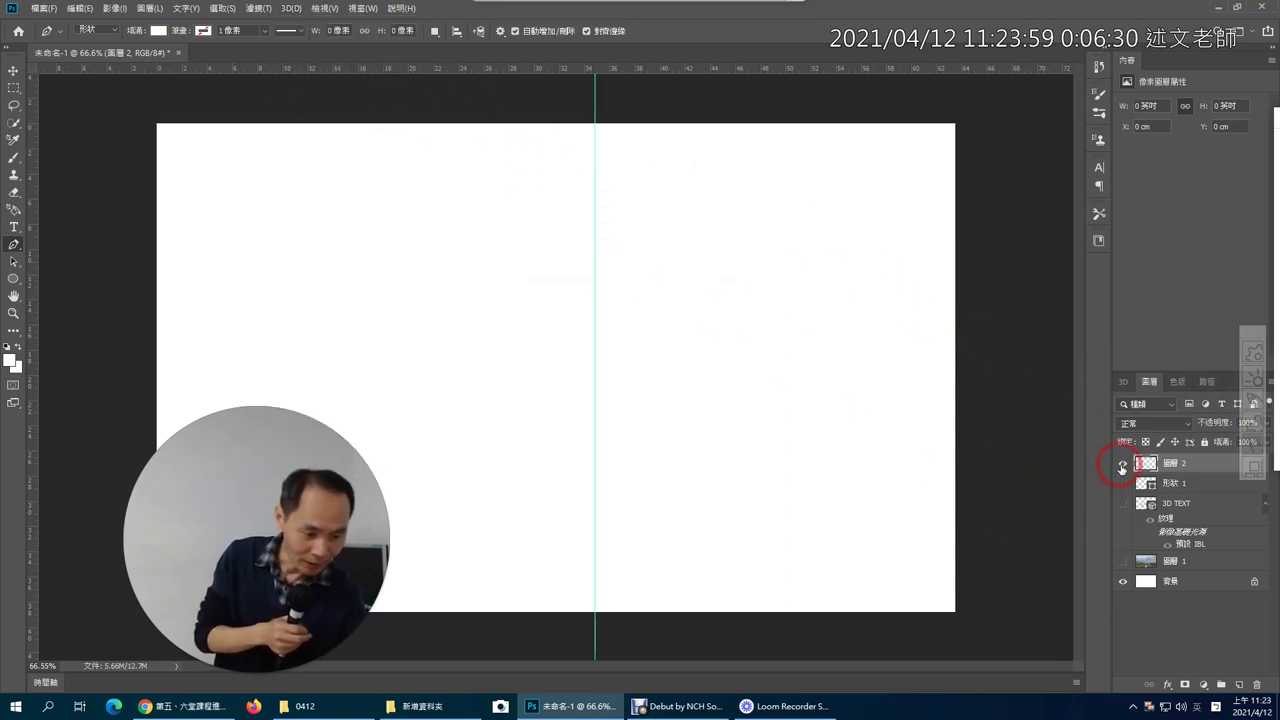
- Hide 圖層 2, select 形狀 1 and build a 3D model from its path
left_click(1122, 466)
left_click(1166, 484)
left_click(1122, 484)
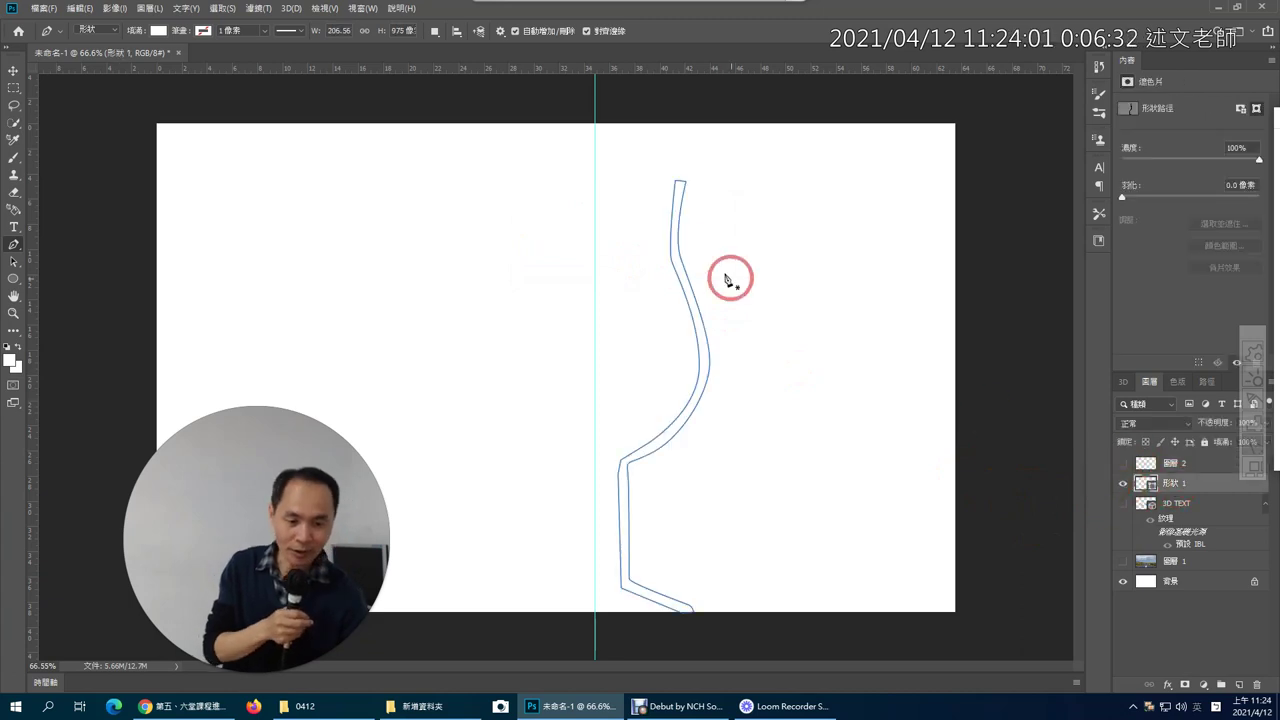
left_click(289, 8)
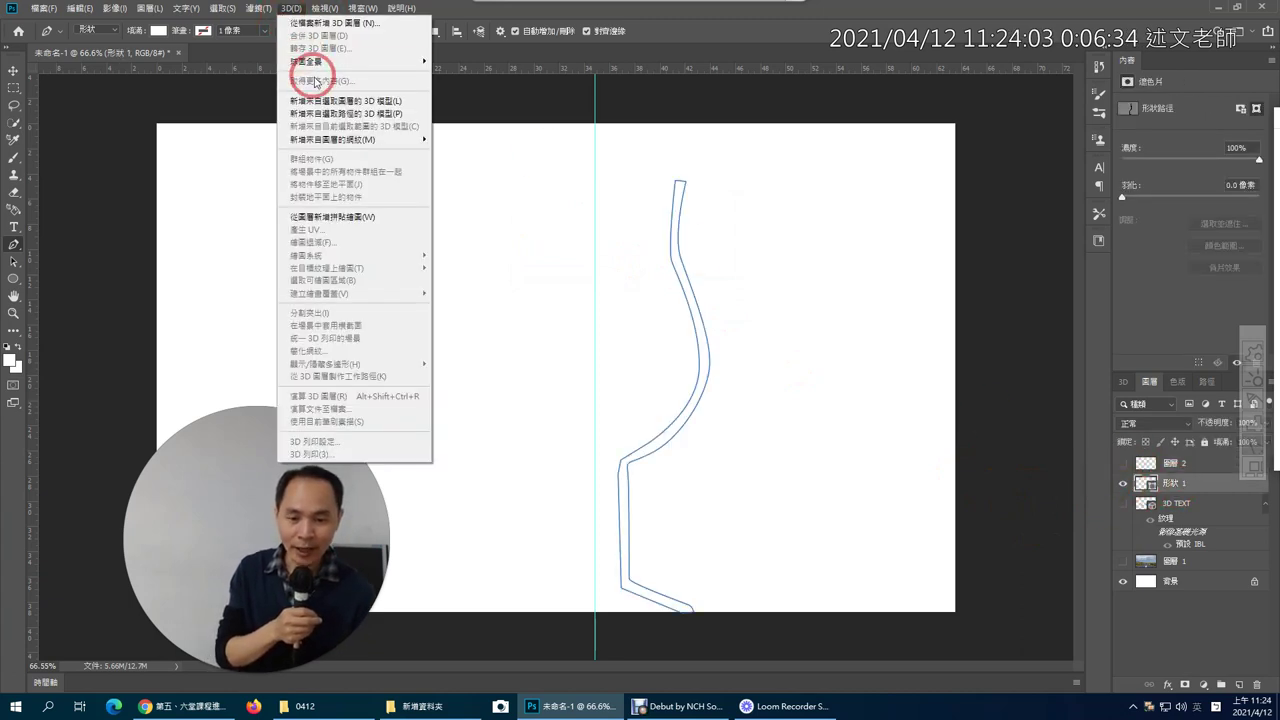
left_click(366, 117)
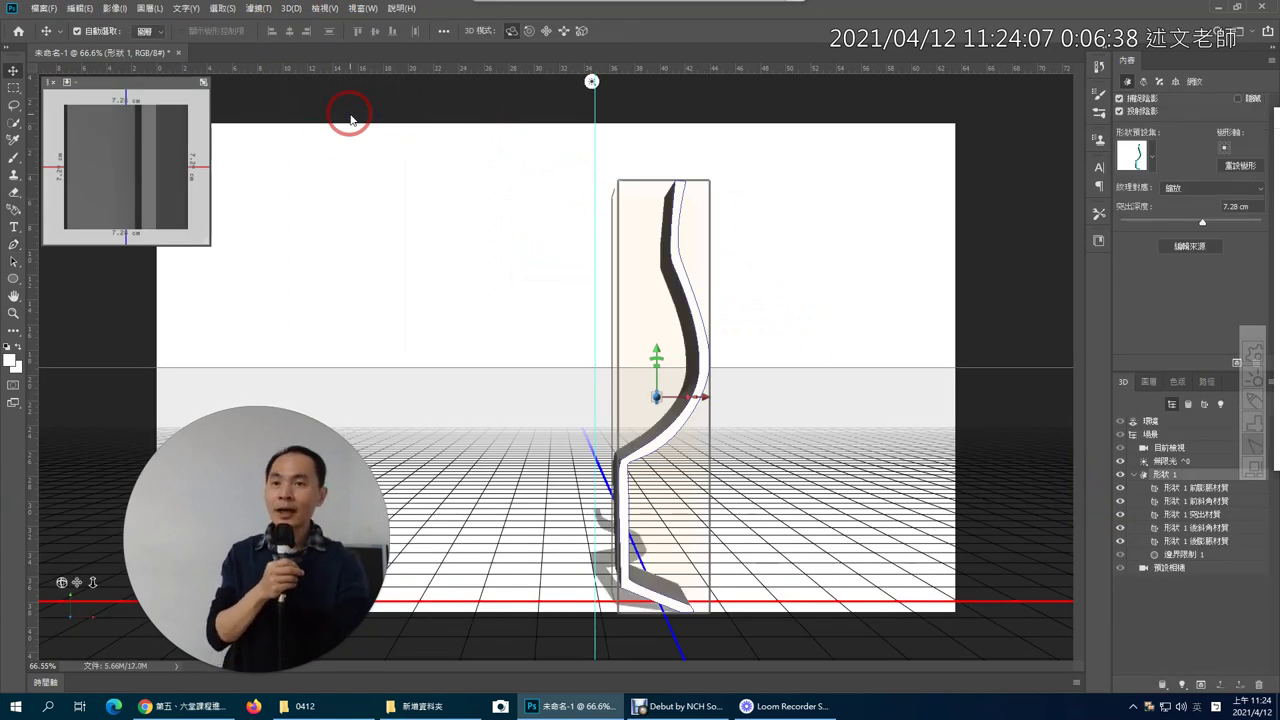
- Apply the Wine Glass shape preset to revolve the 形狀 1 extrusion into a goblet
left_click(640, 177)
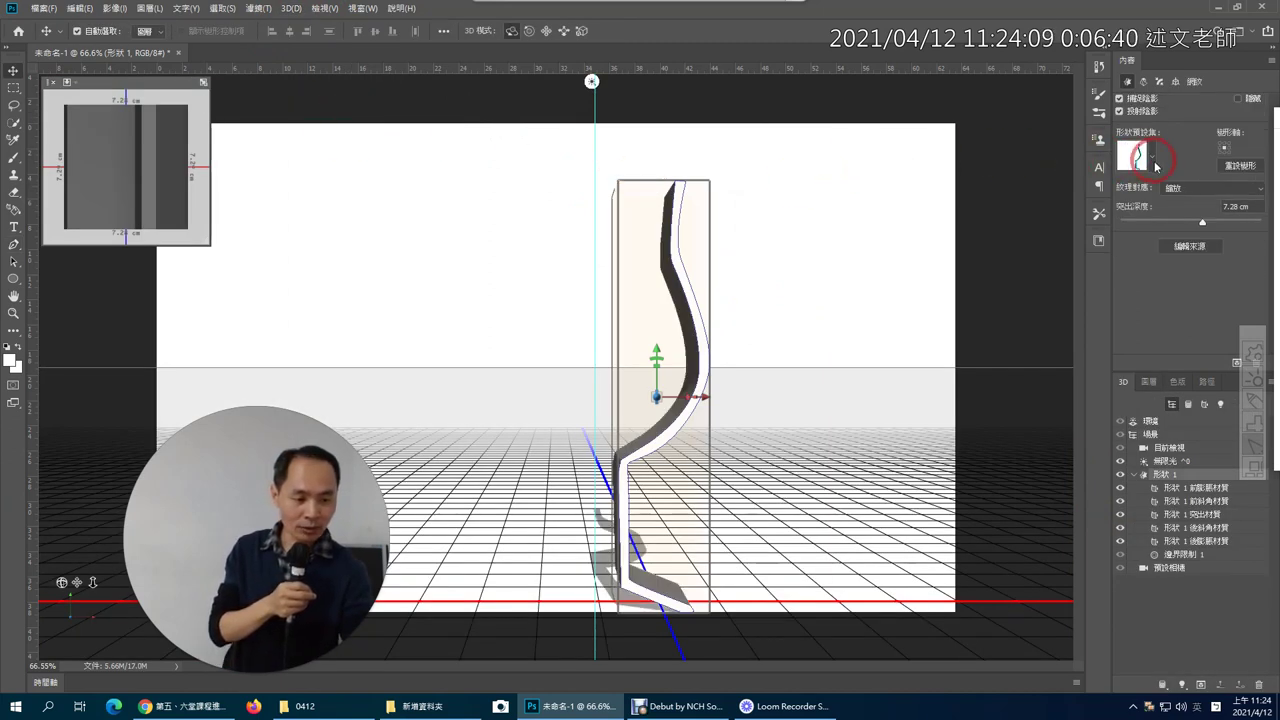
left_click(1222, 152)
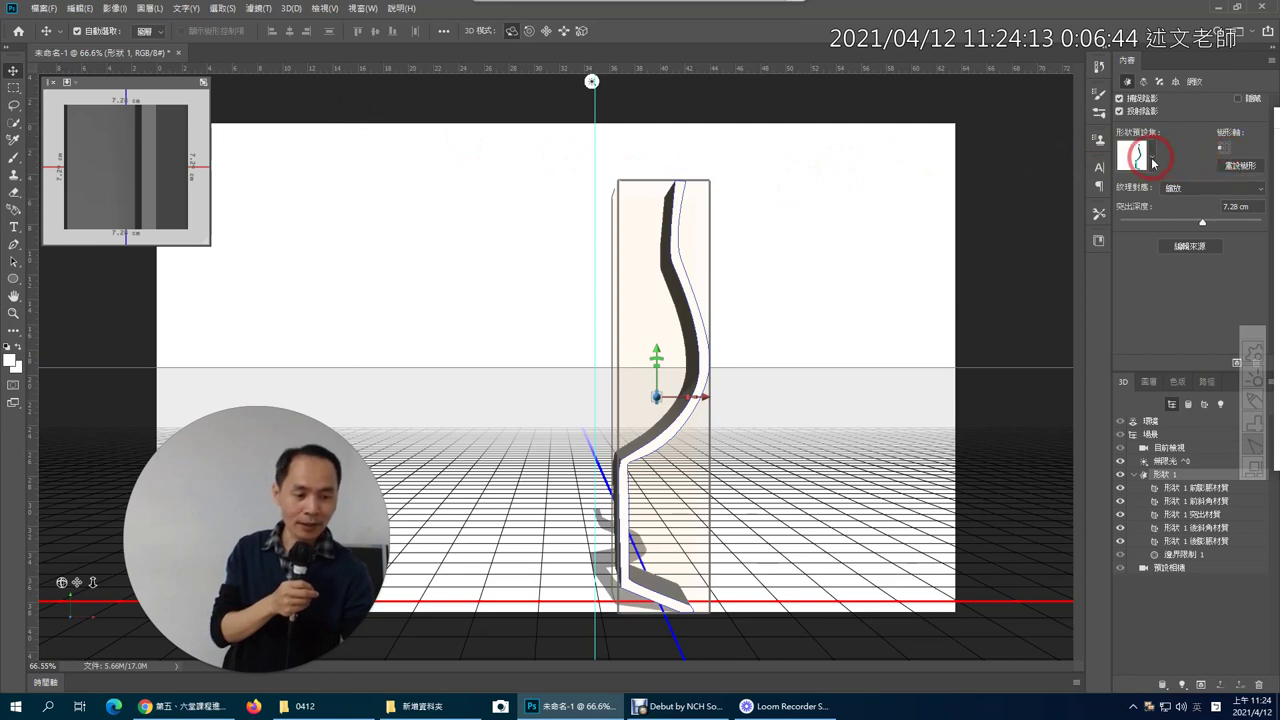
left_click(1153, 163)
left_click(1078, 374)
left_click(1084, 410)
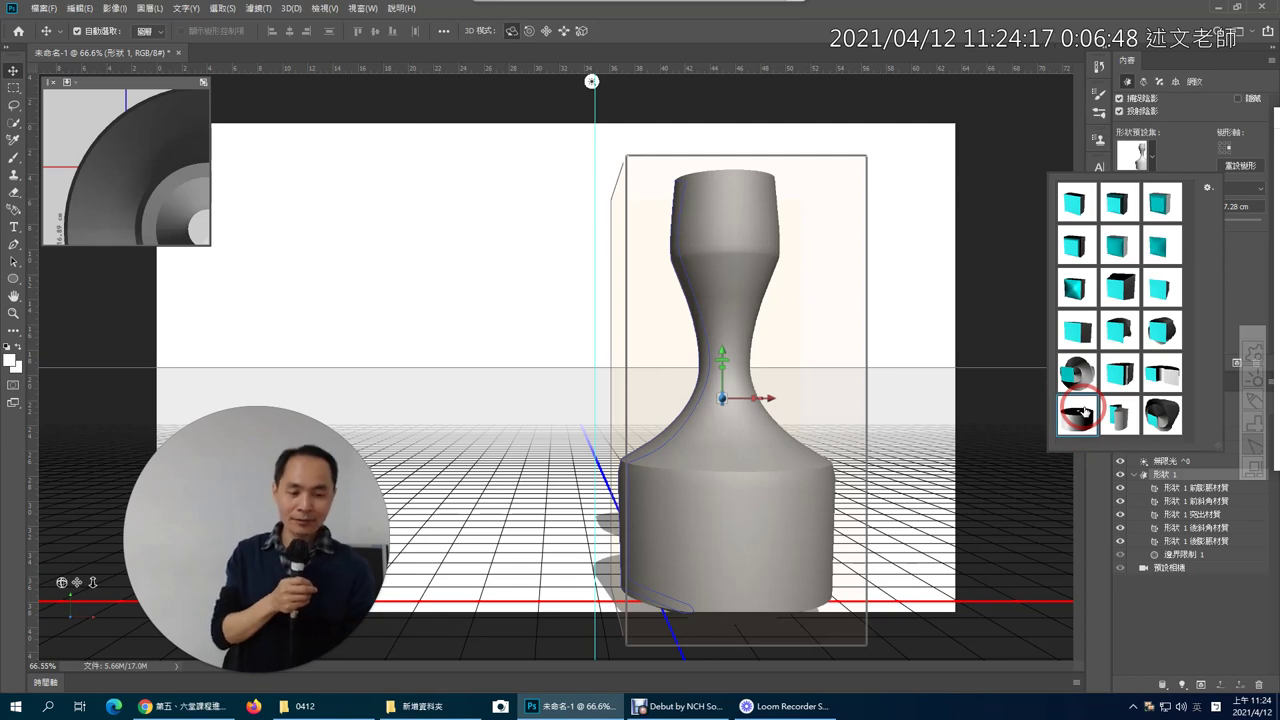
left_click(1218, 149)
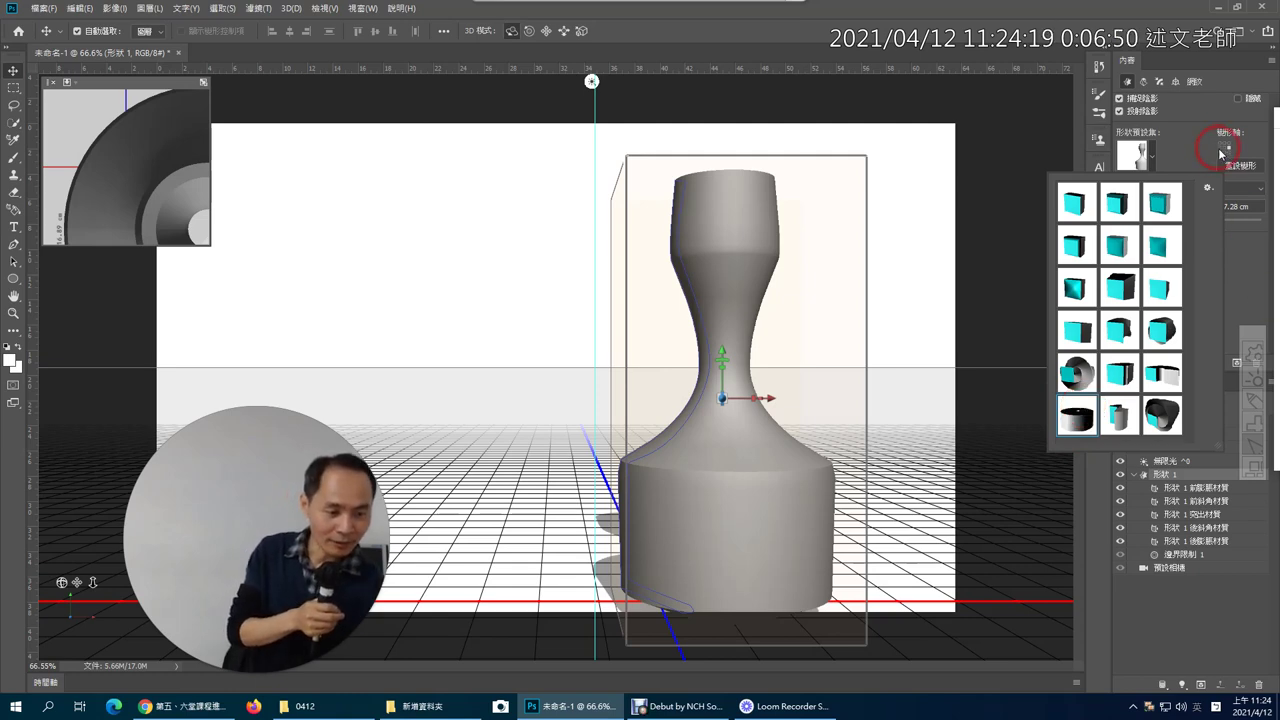
left_click(1219, 150)
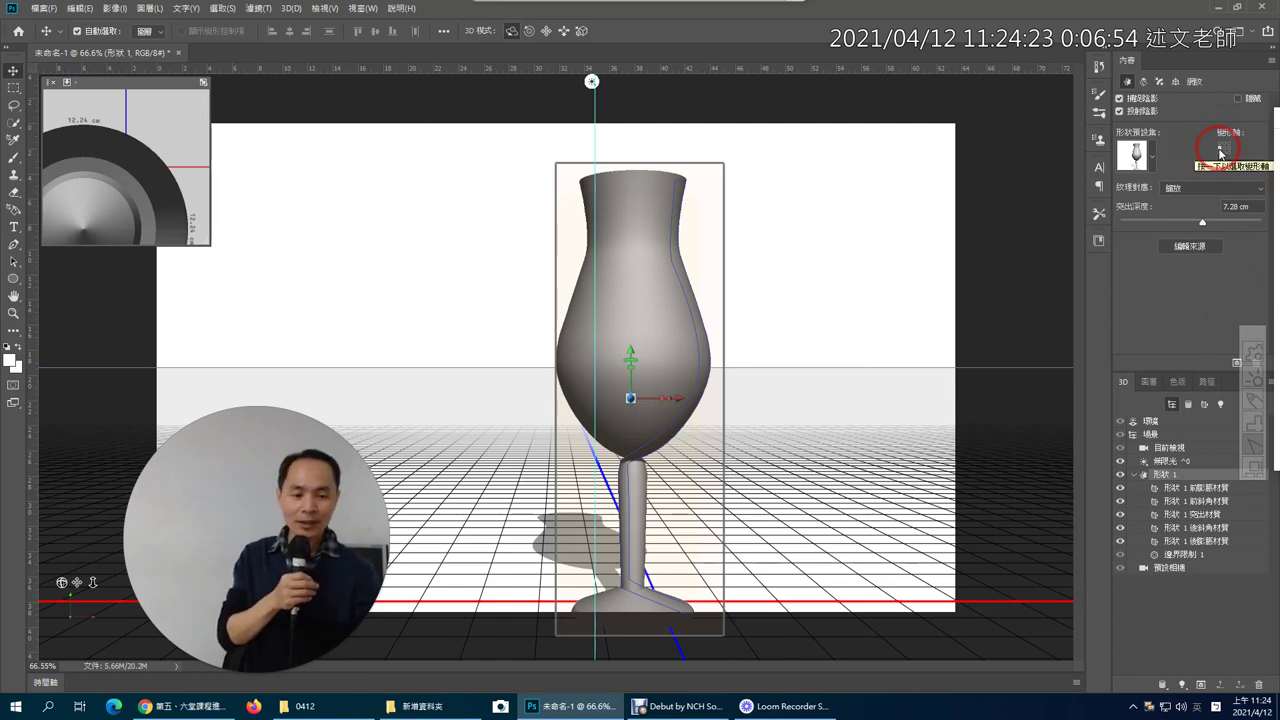
- Cut the goblet's Horizontal Angle to about 146° and reduce its extrusion depth to -1.18 cm
left_click(1144, 84)
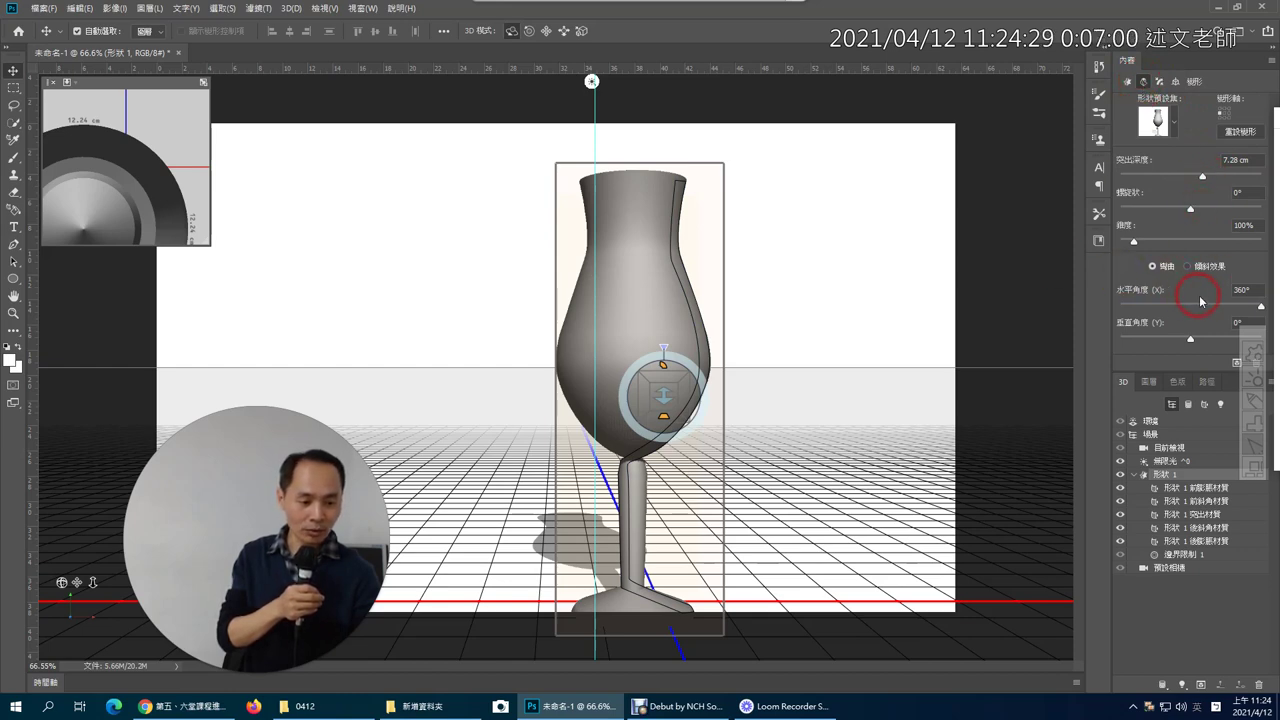
left_click_drag(1259, 312, 1219, 305)
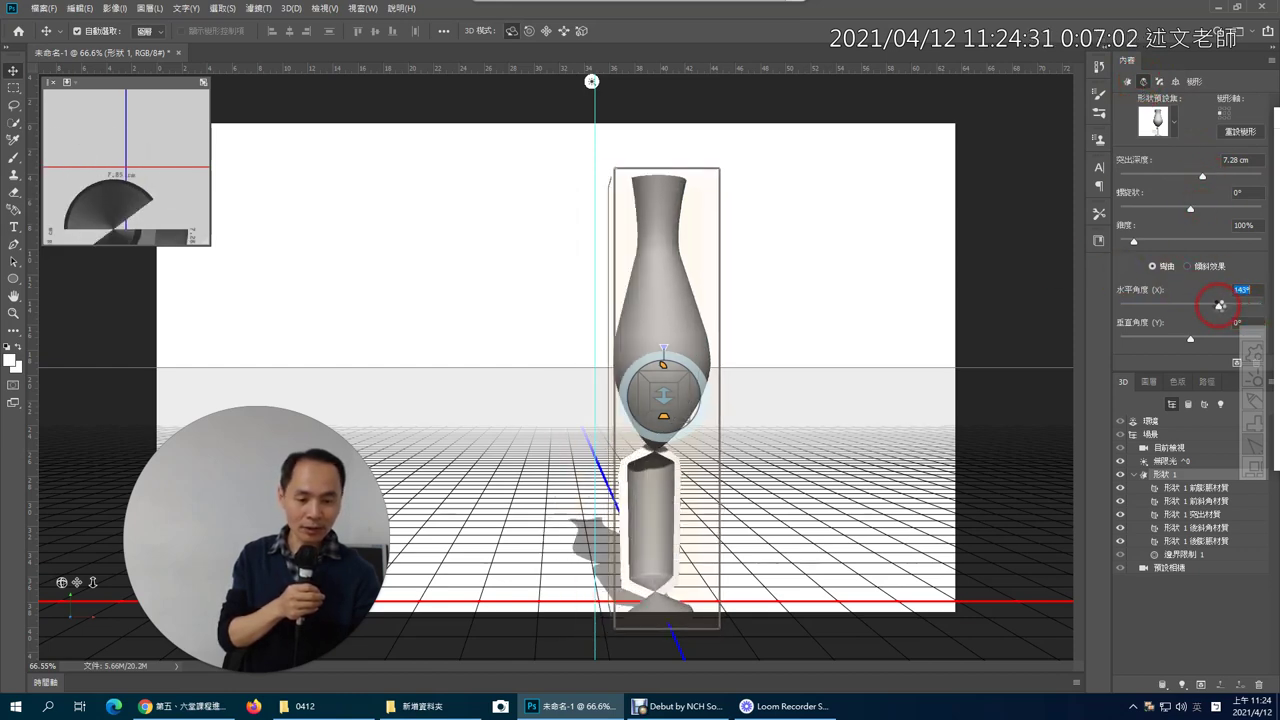
left_click(871, 329)
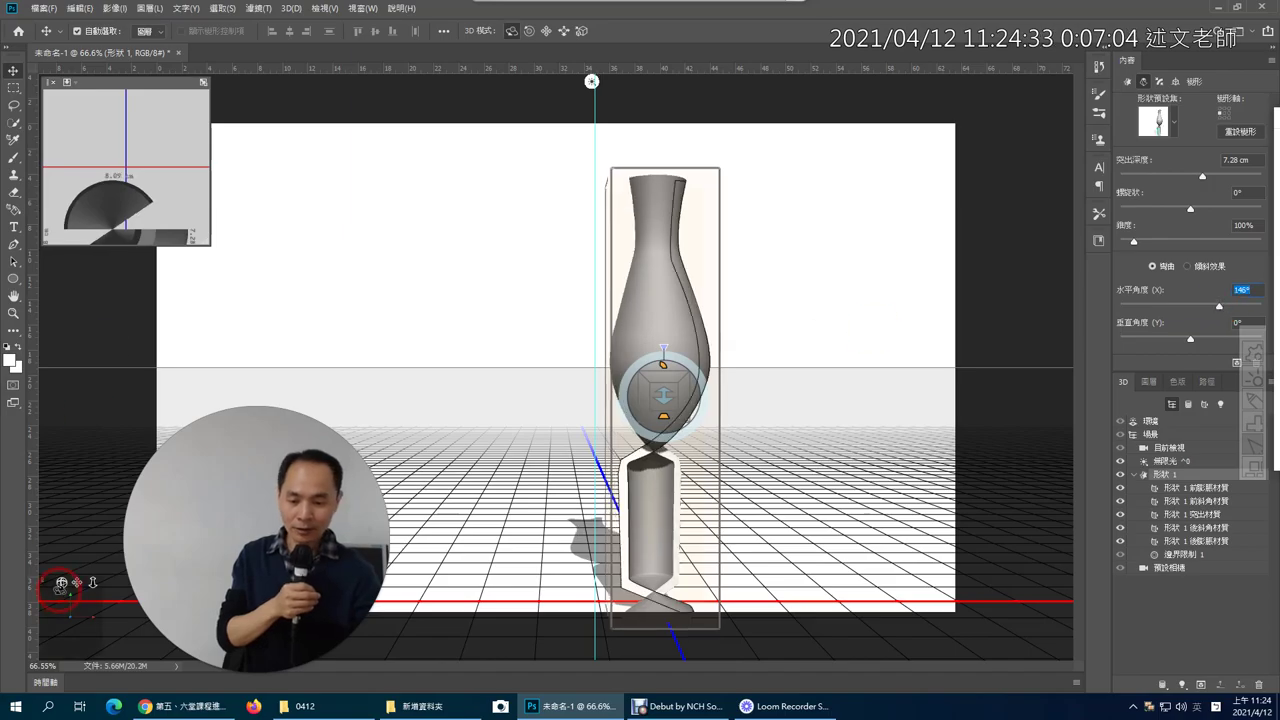
mouse_move(61, 582)
left_mouse_down()
mouse_move(22, 604)
mouse_move(63, 586)
mouse_move(100, 664)
mouse_move(129, 663)
mouse_move(137, 591)
left_mouse_up()
left_click_drag(528, 277, 522, 291)
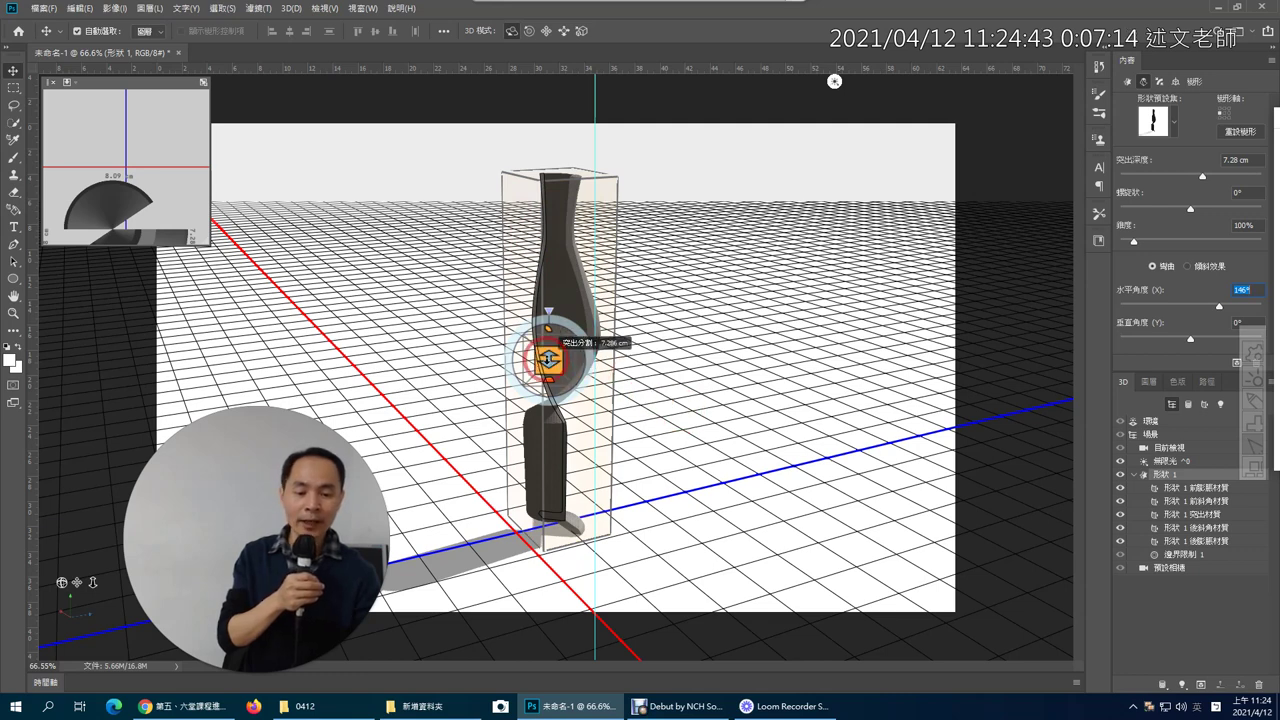
mouse_move(548, 358)
left_mouse_down()
mouse_move(449, 406)
mouse_move(509, 391)
mouse_move(480, 423)
left_mouse_up()
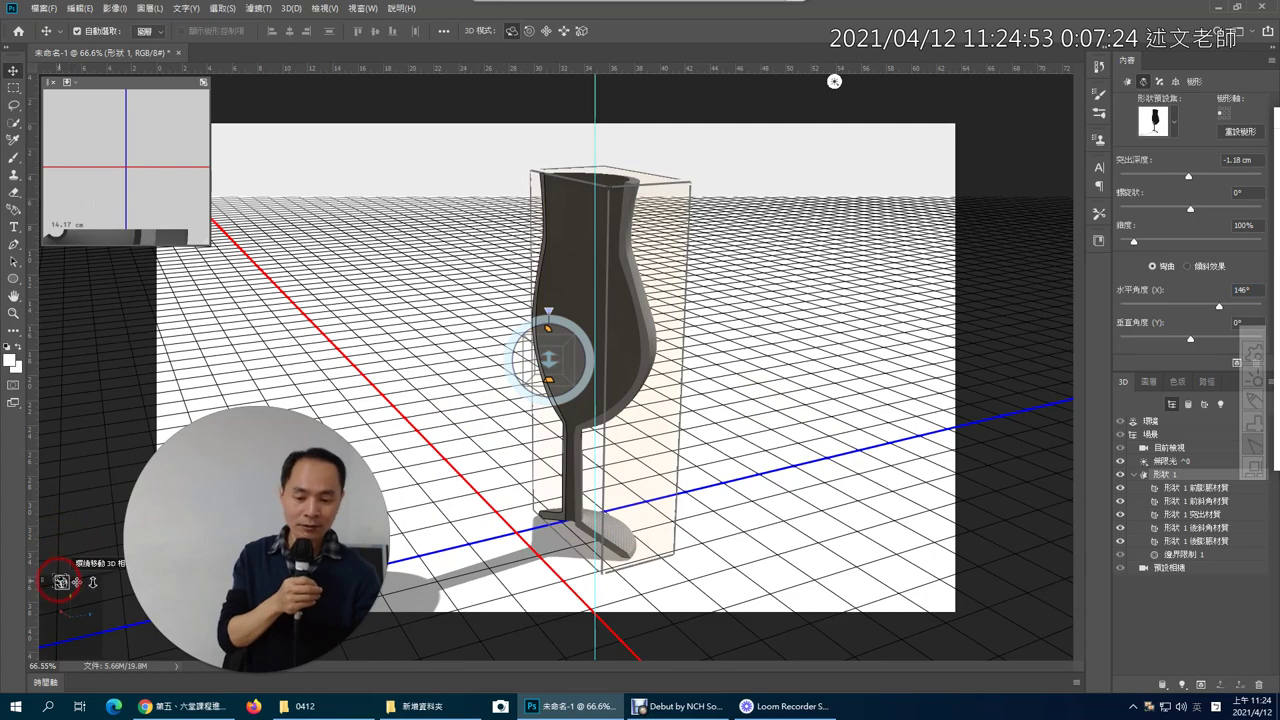
- Widen the Horizontal Angle to about 285° and orbit so the goblet faces forward
left_click_drag(63, 584, 127, 590)
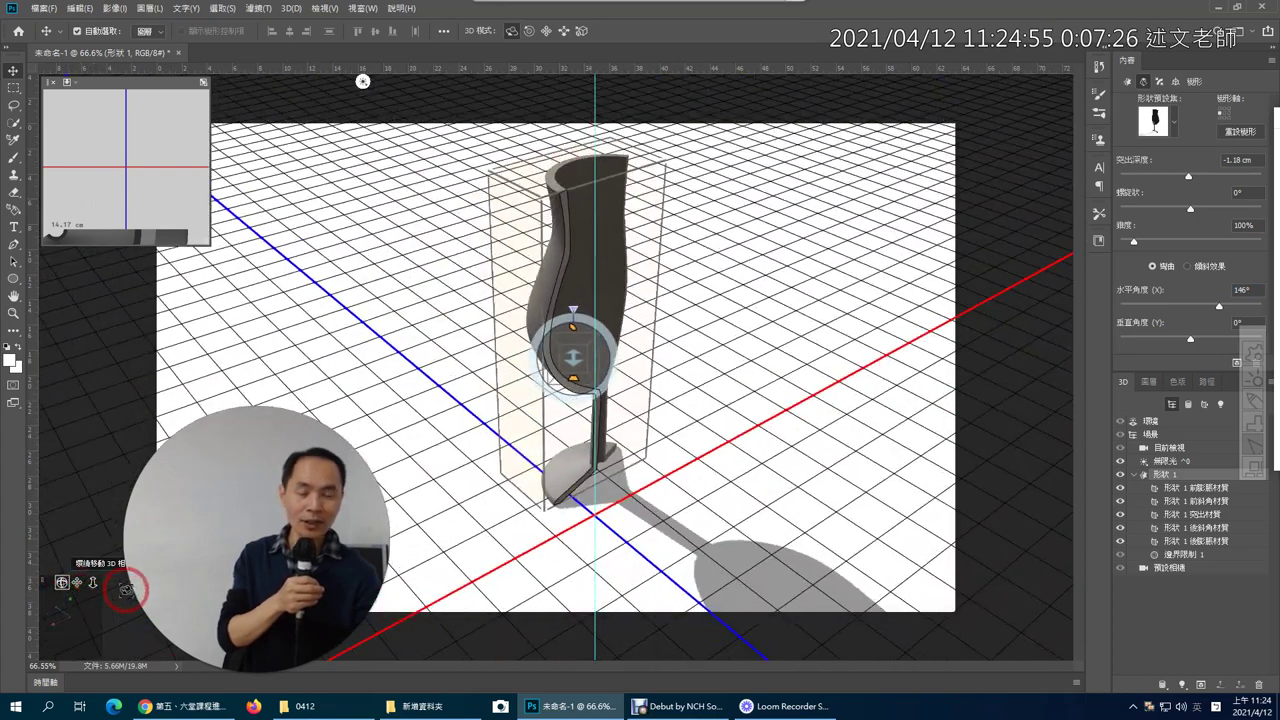
left_click(1226, 270)
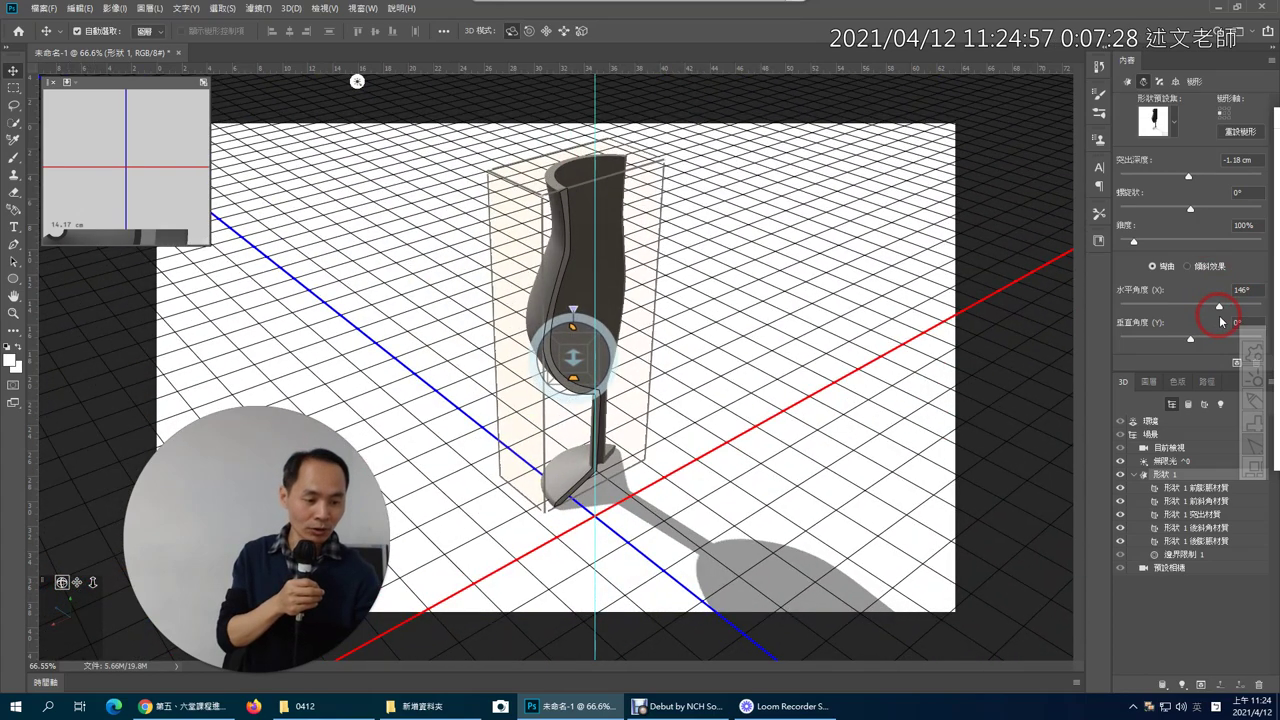
left_click_drag(1219, 311, 1247, 300)
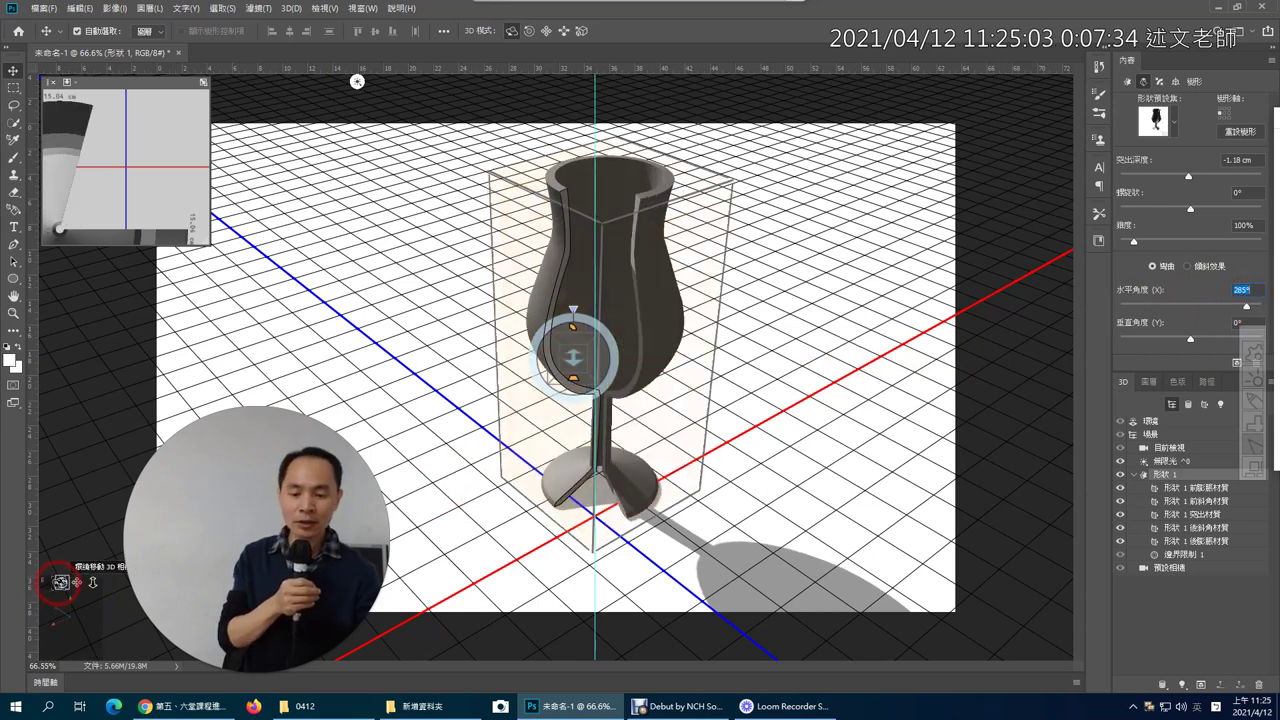
mouse_move(61, 581)
left_mouse_down()
mouse_move(90, 587)
mouse_move(76, 581)
left_mouse_up()
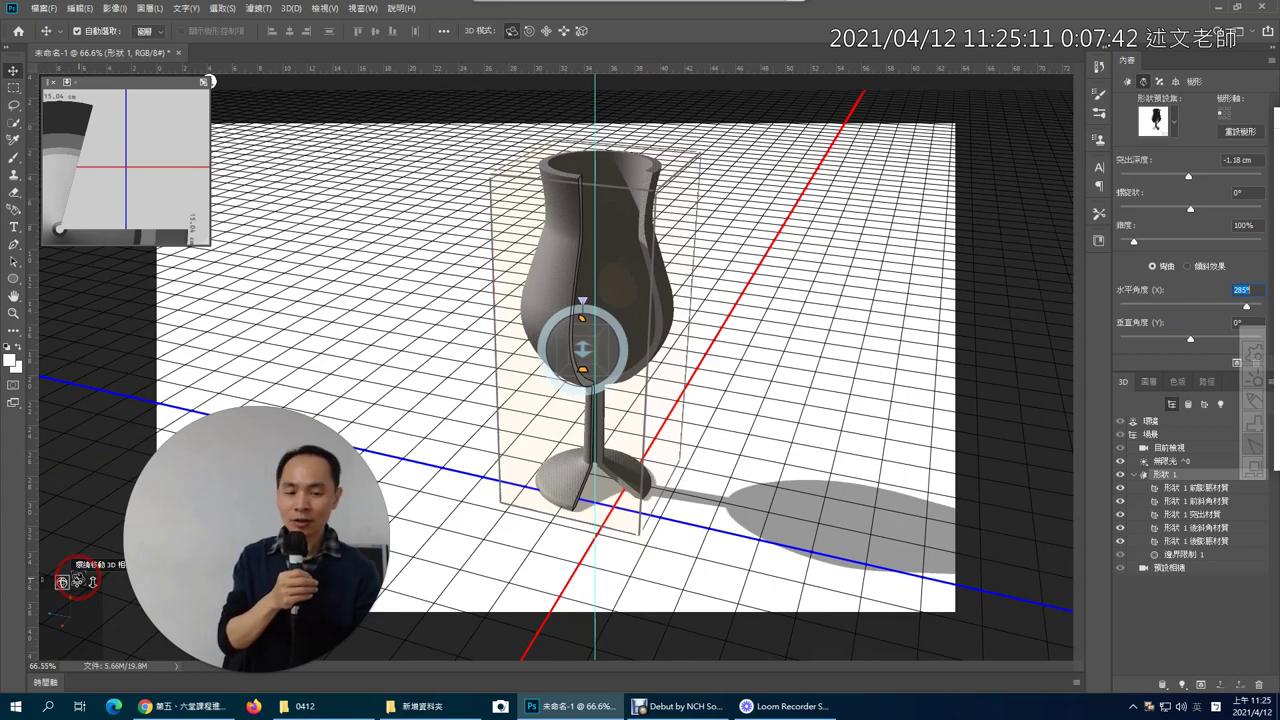
left_click_drag(76, 580, 64, 576)
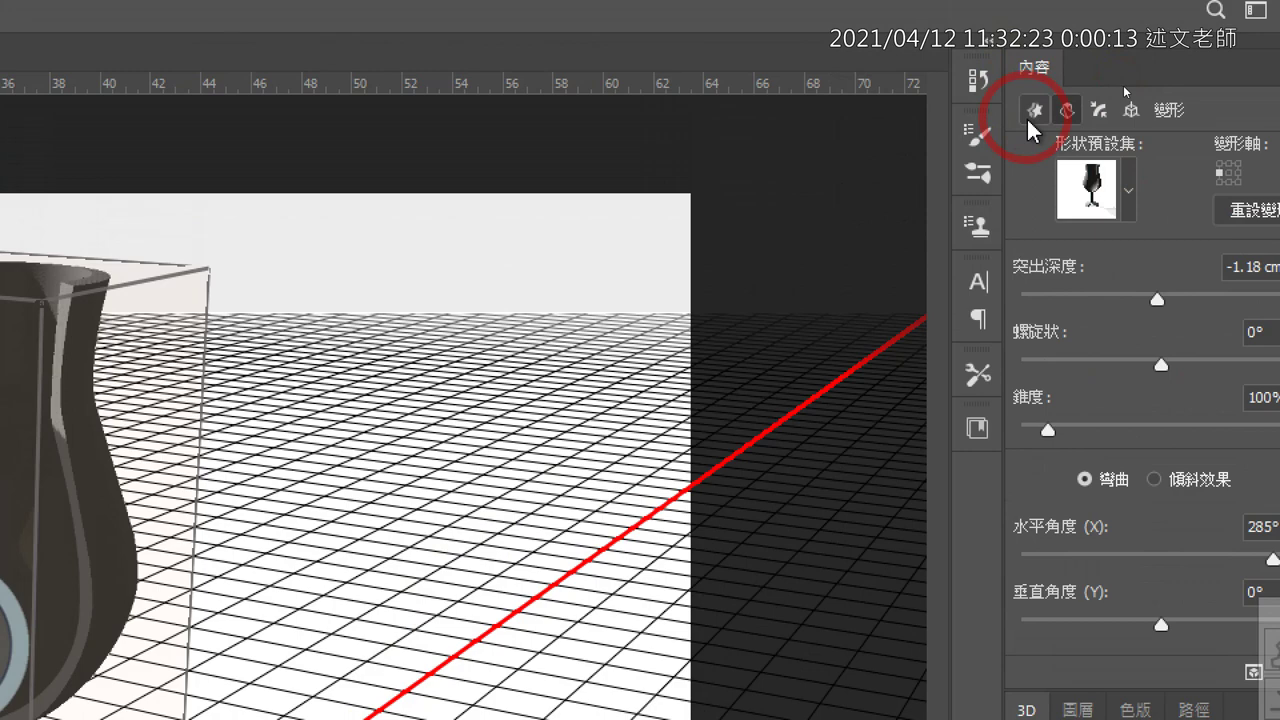
- Show the goblet's Mesh settings in the Properties panel
left_click(1026, 116)
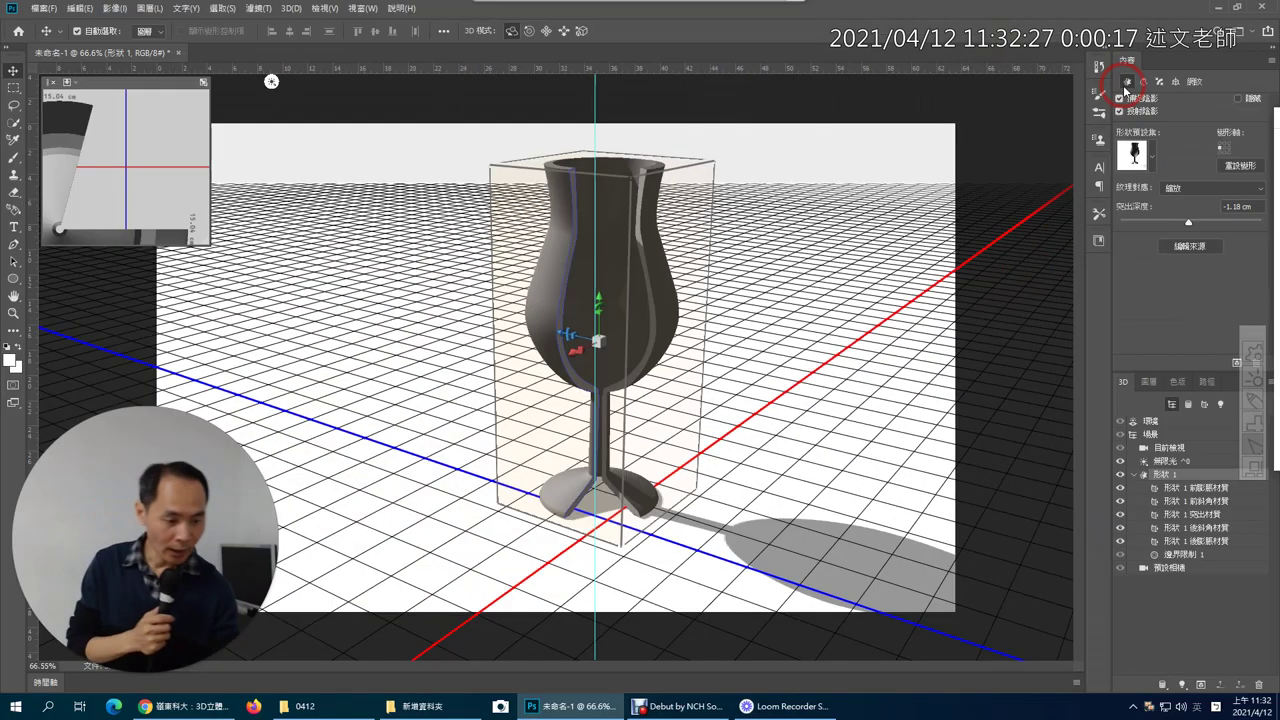
- Select Shape 1 Front Inflation Material to show its 20% shine, 10% bump, 100% opacity settings
left_click(1206, 488)
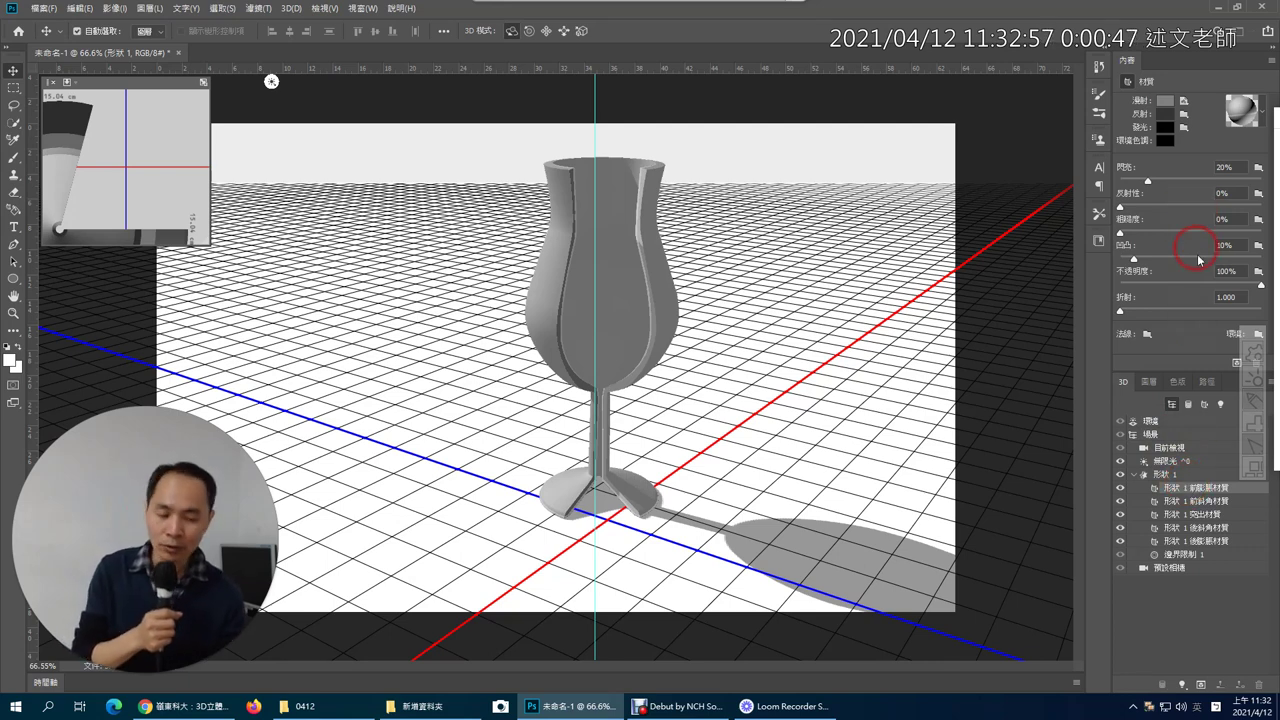
left_click(1209, 512)
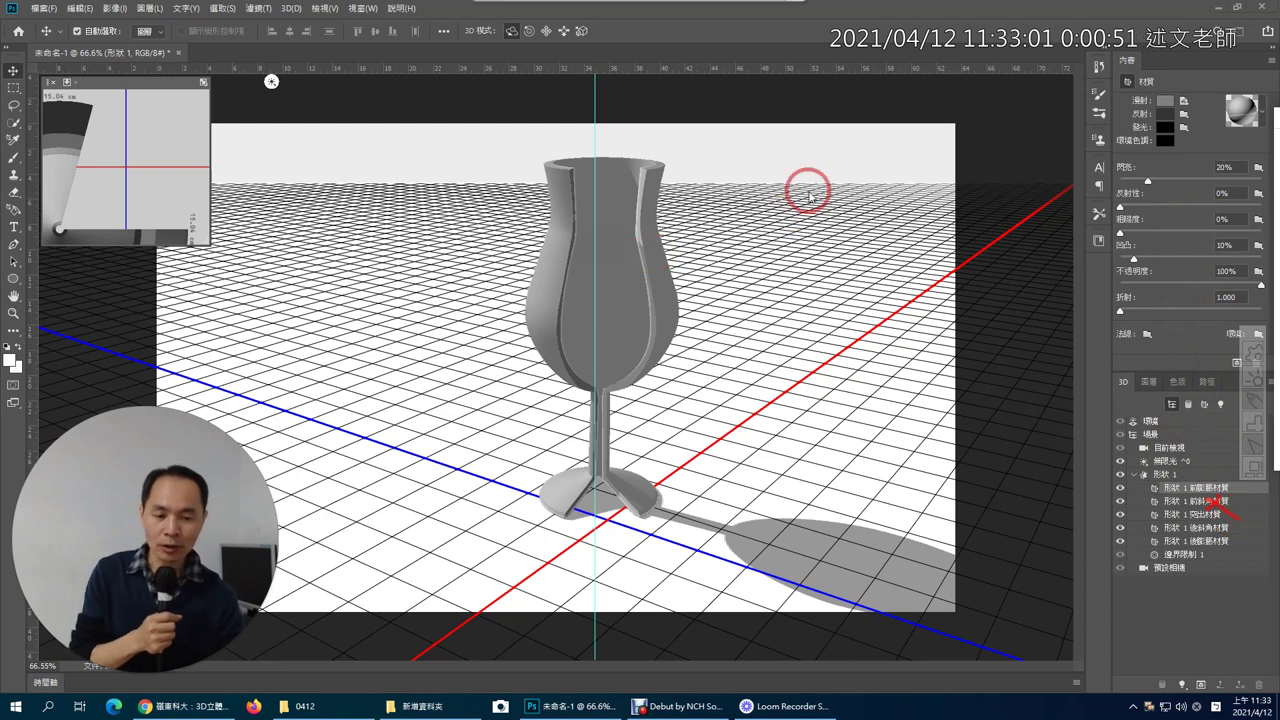
left_click_drag(757, 230, 738, 320)
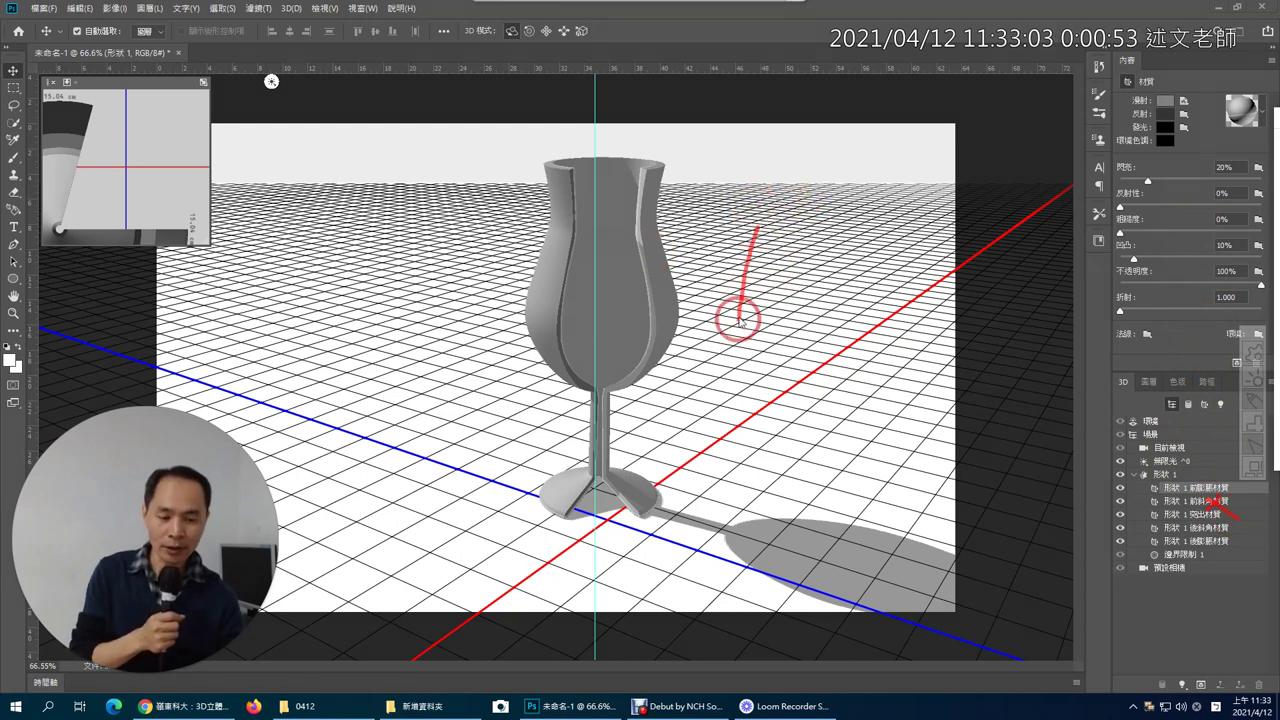
mouse_move(757, 235)
left_mouse_down()
mouse_move(900, 322)
mouse_move(770, 313)
mouse_move(755, 232)
mouse_move(798, 205)
mouse_move(929, 214)
mouse_move(909, 229)
mouse_move(920, 270)
mouse_move(943, 222)
mouse_move(935, 295)
mouse_move(898, 326)
left_mouse_up()
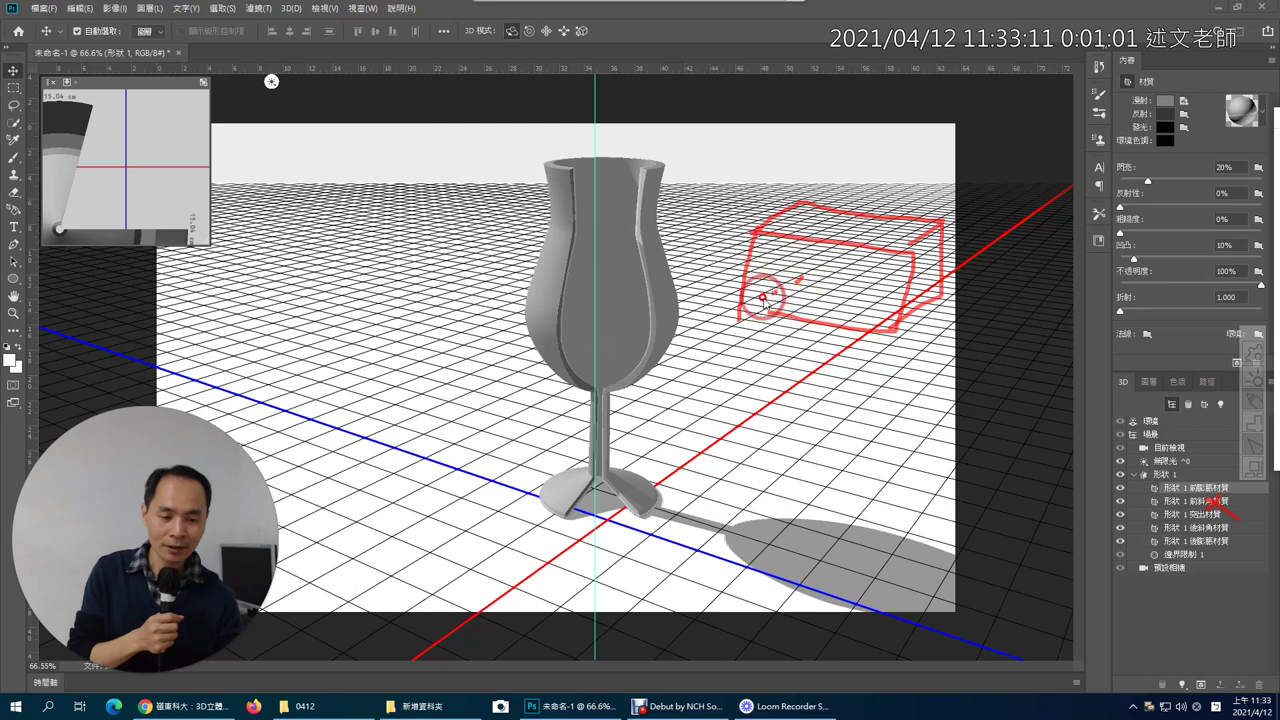
left_click_drag(797, 230, 797, 242)
mouse_move(775, 291)
left_mouse_down()
mouse_move(821, 265)
mouse_move(852, 284)
left_mouse_up()
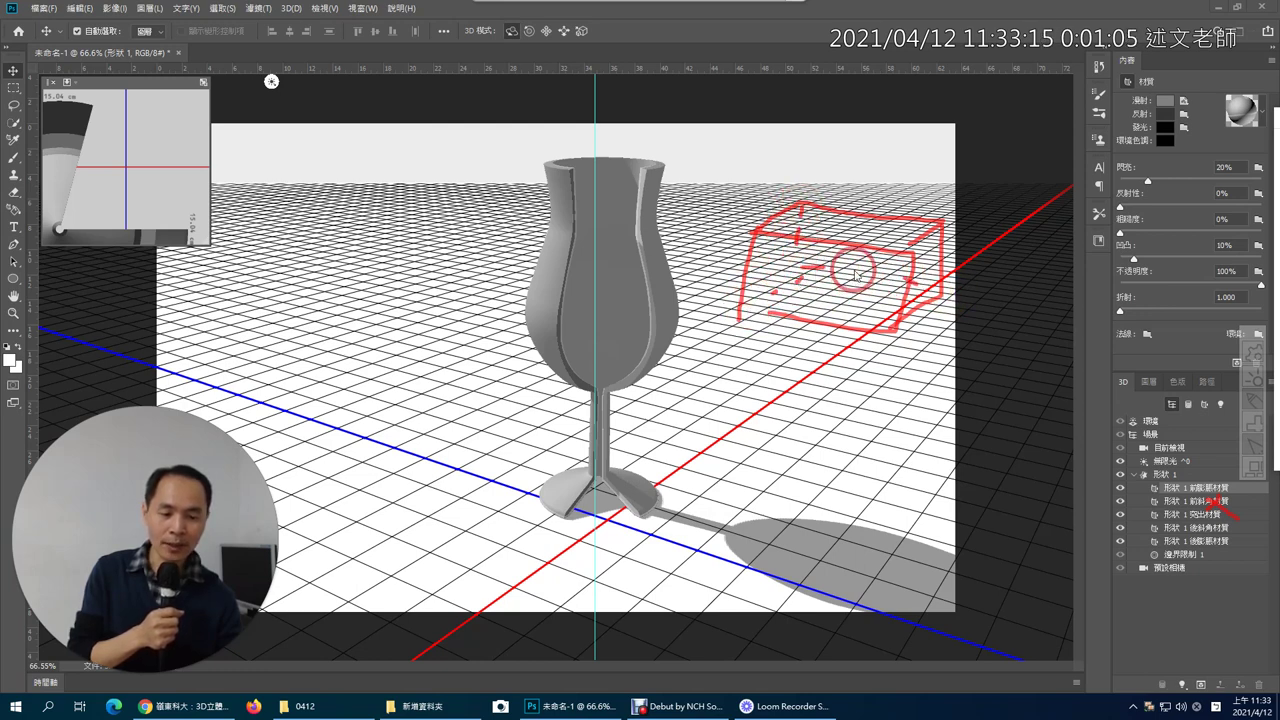
left_click_drag(862, 222, 886, 238)
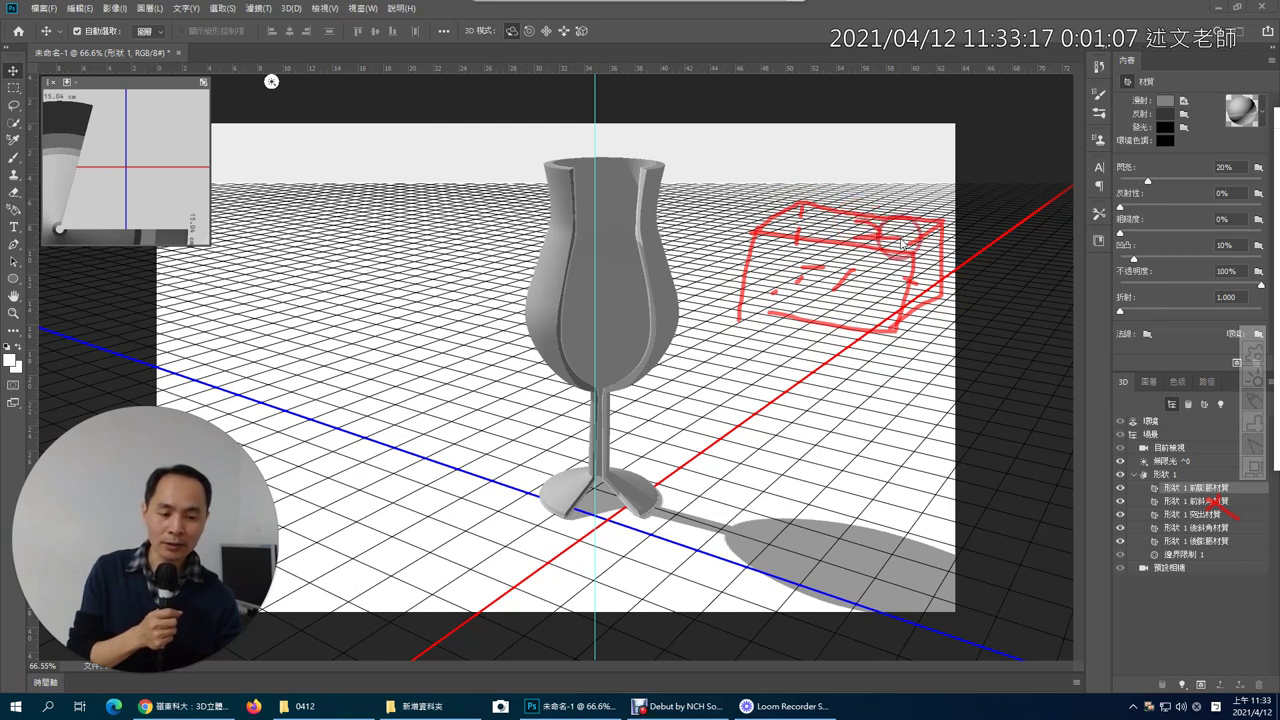
mouse_move(949, 168)
left_mouse_down()
mouse_move(912, 199)
mouse_move(928, 200)
mouse_move(869, 234)
left_mouse_up()
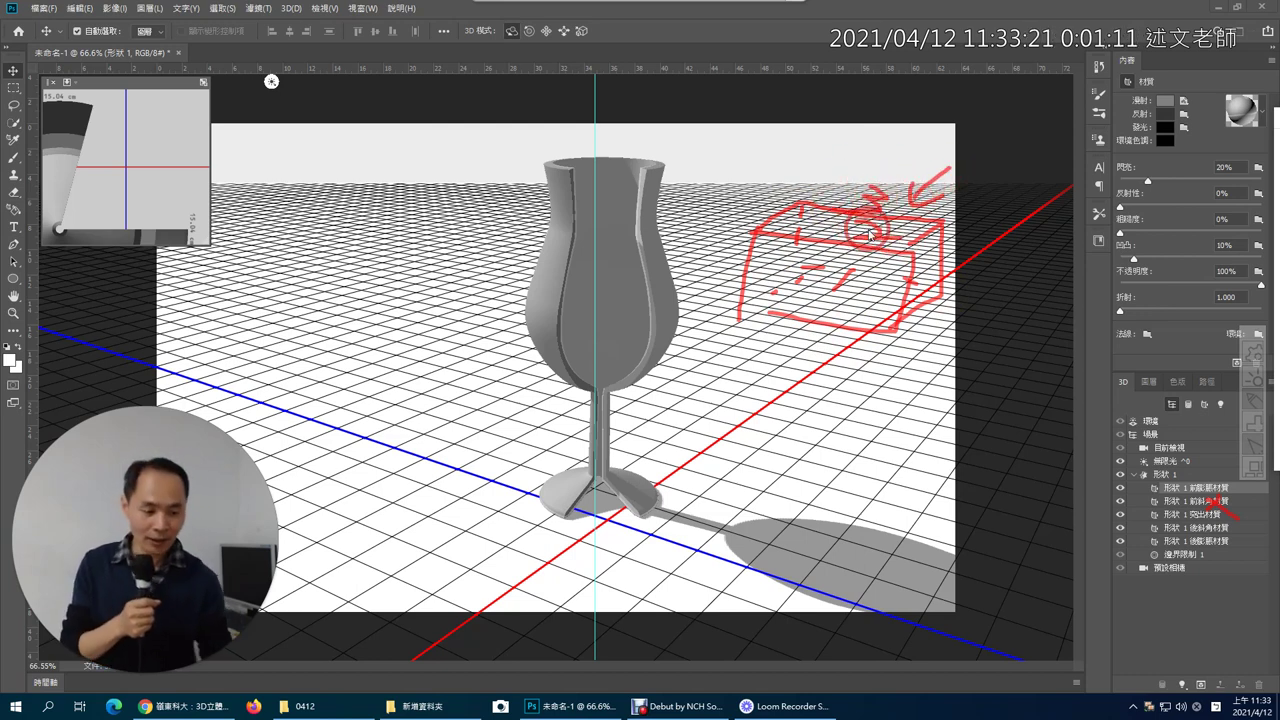
left_click(1192, 494)
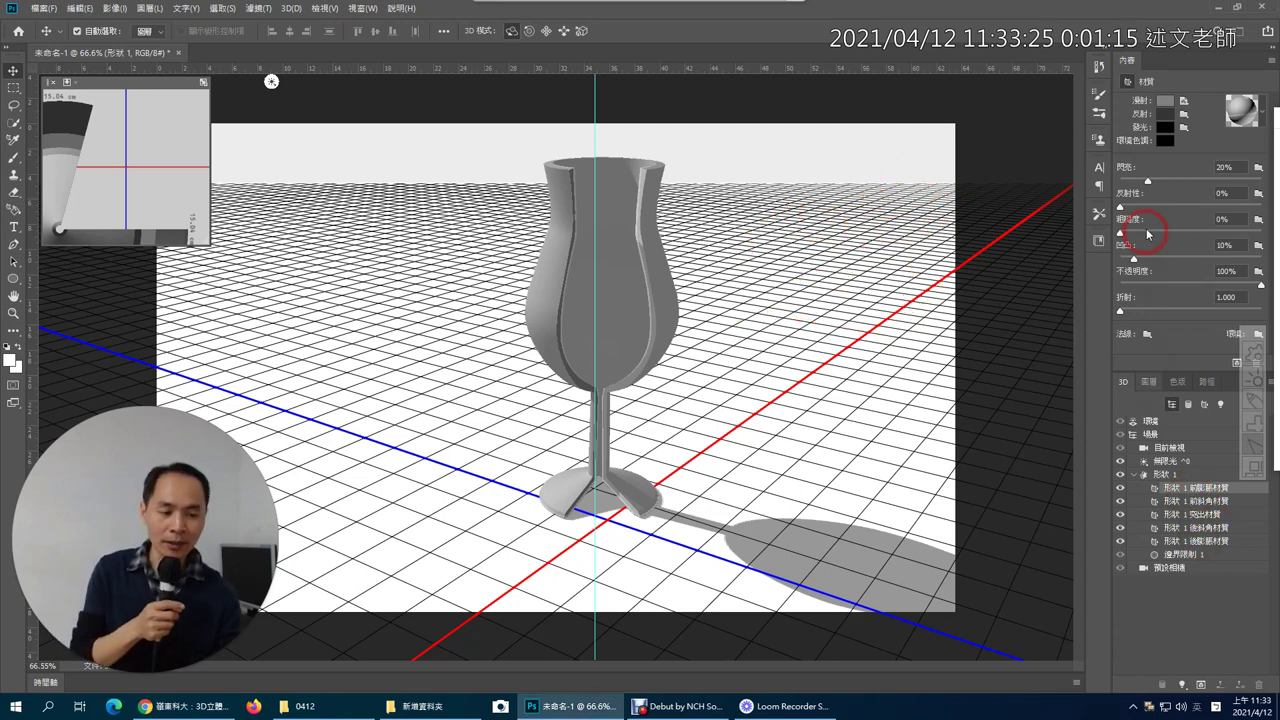
- Apply the frosted glass preset to the front inflation material (24% opacity, 1.485 refraction)
left_click(1262, 118)
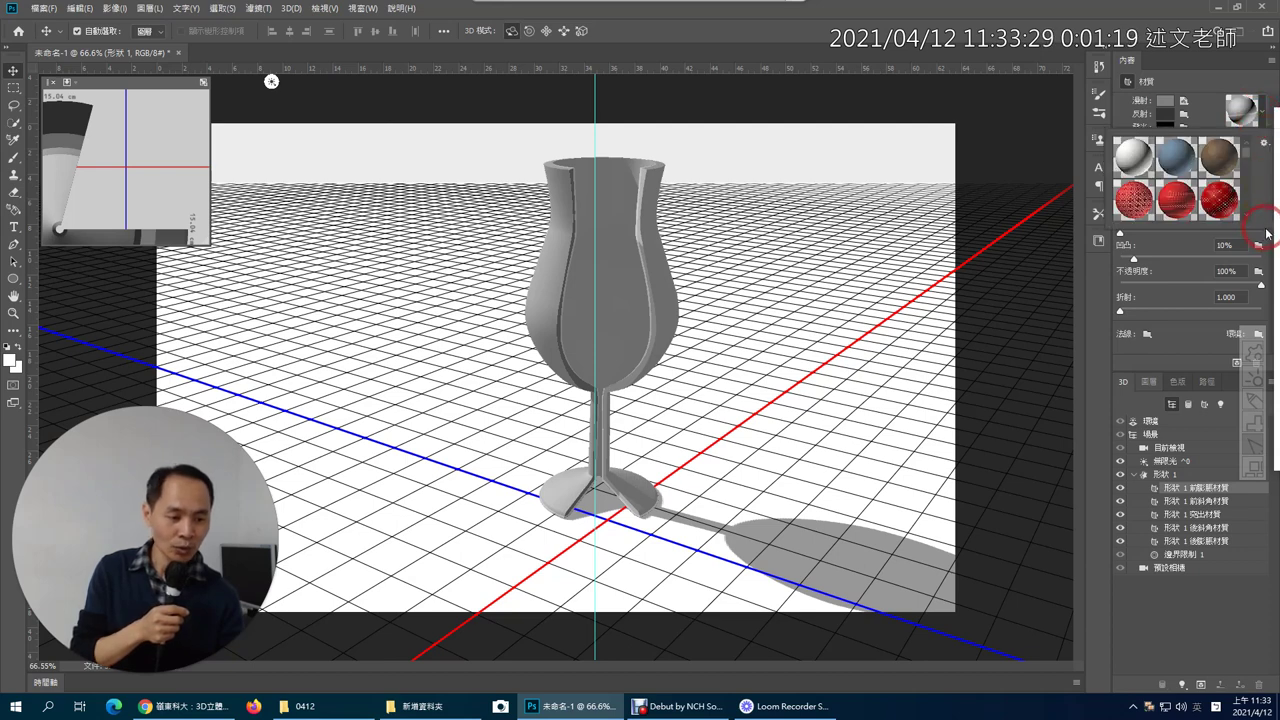
left_click_drag(1268, 226, 1217, 451)
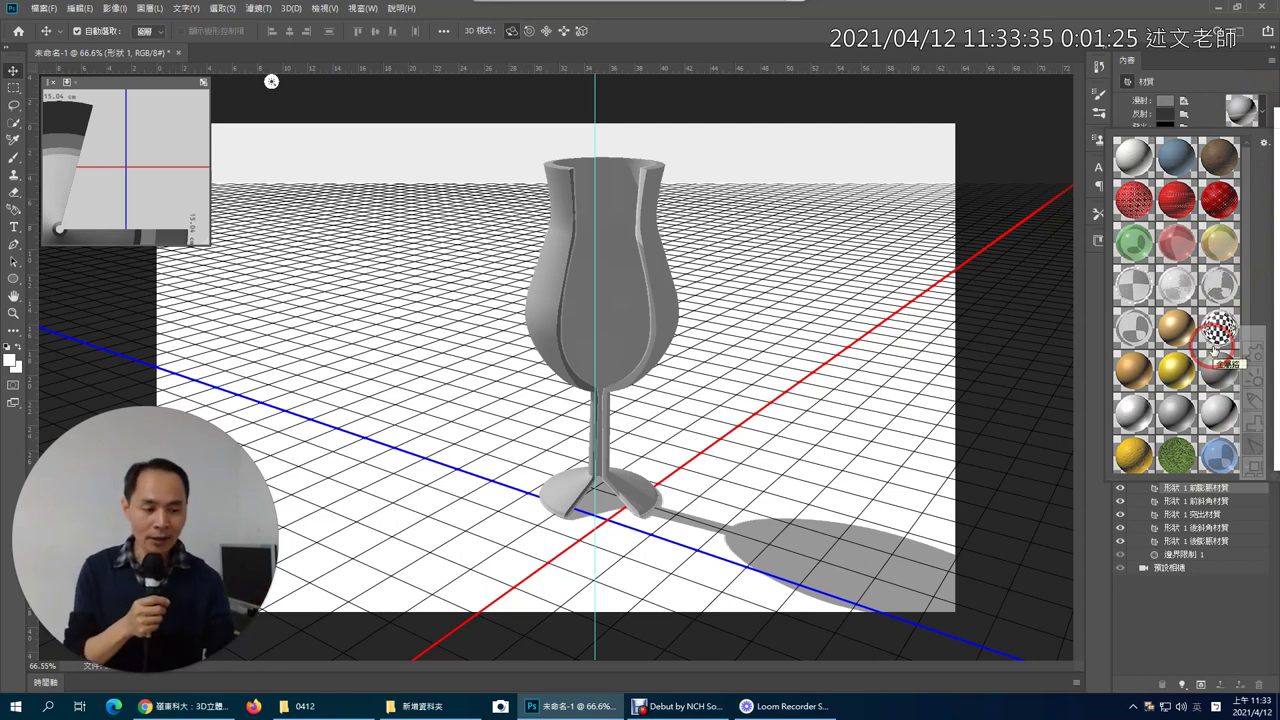
left_click(1173, 291)
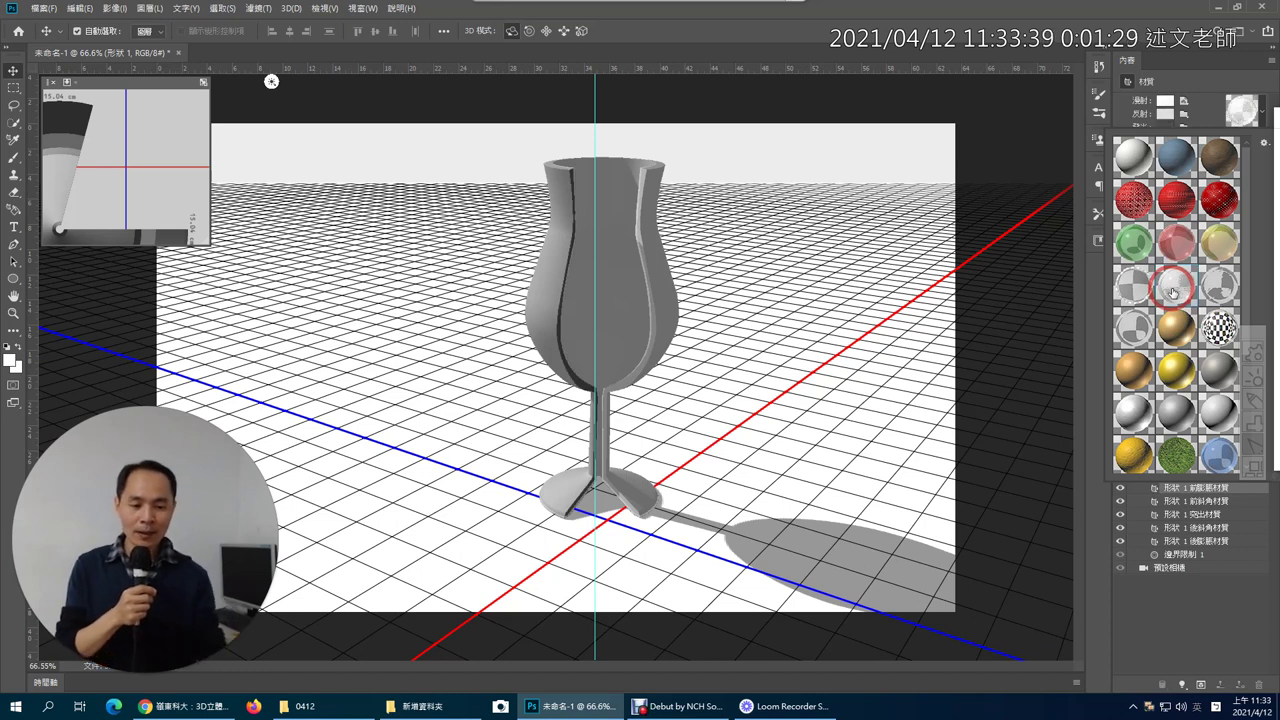
left_click(641, 294)
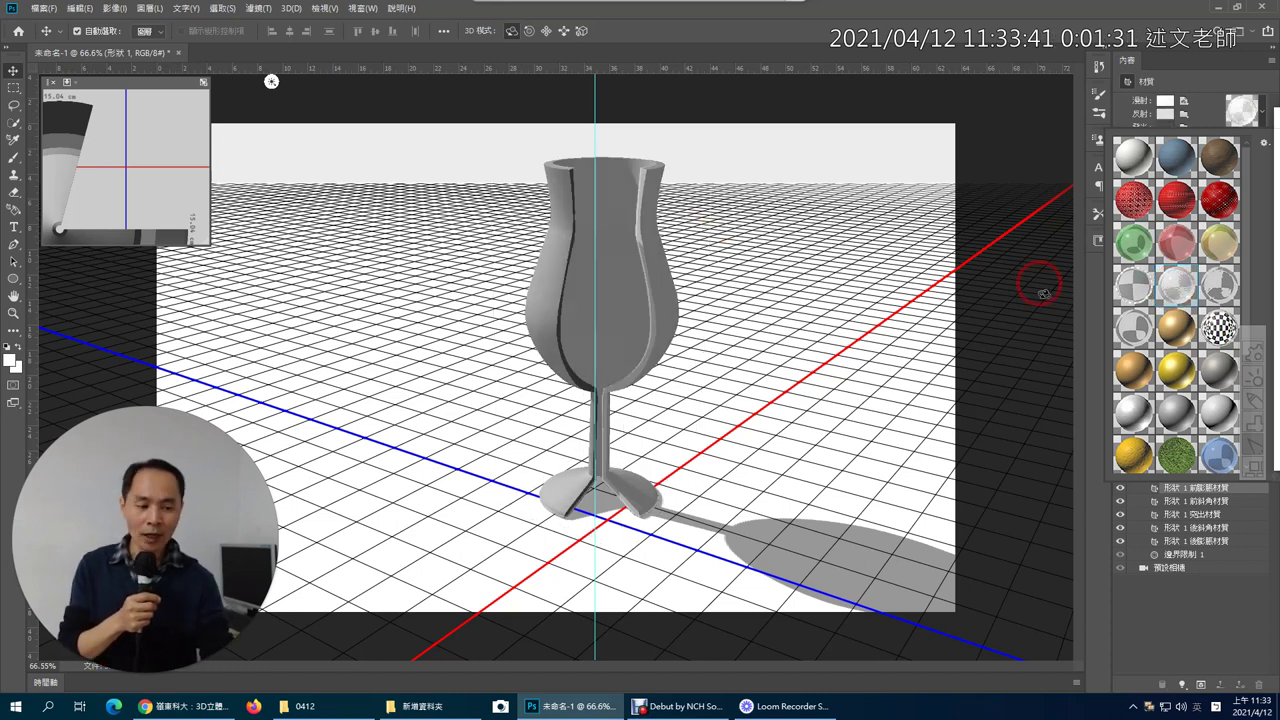
left_click(1219, 562)
left_click(1220, 488)
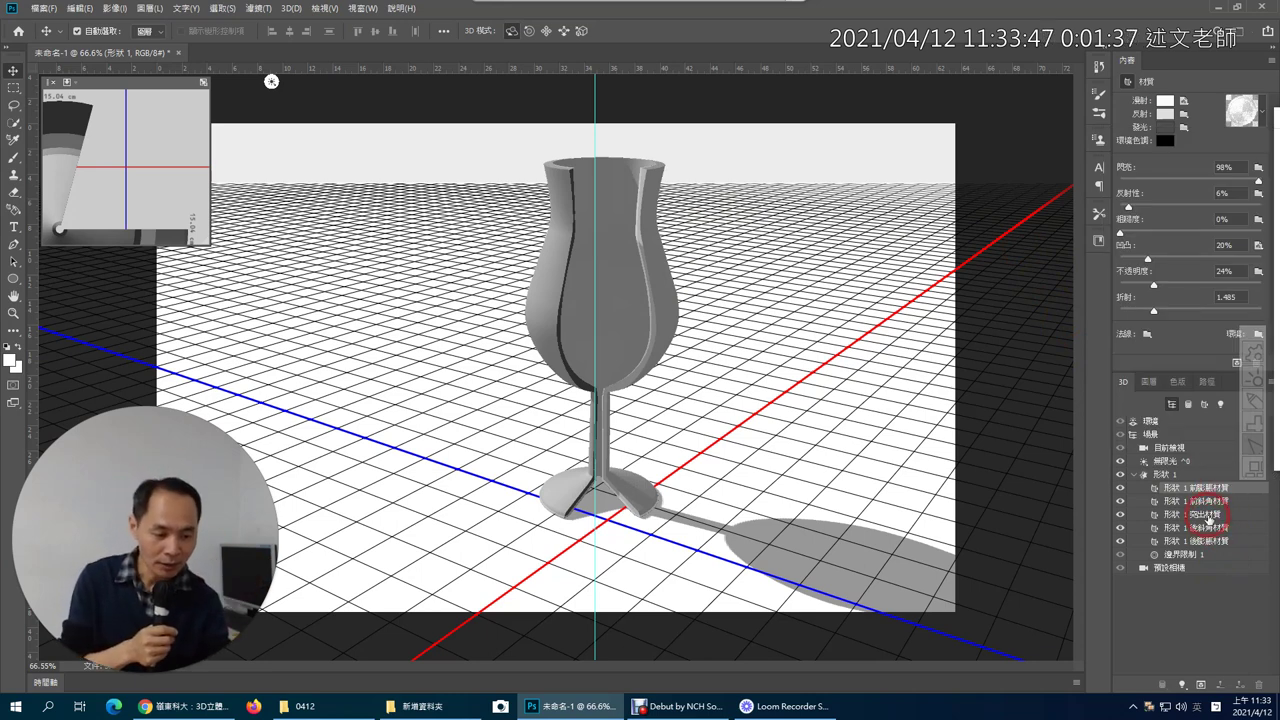
- Select the extrusion, front/back inflation and front/back bevel materials together for preset editing
left_click(1209, 515)
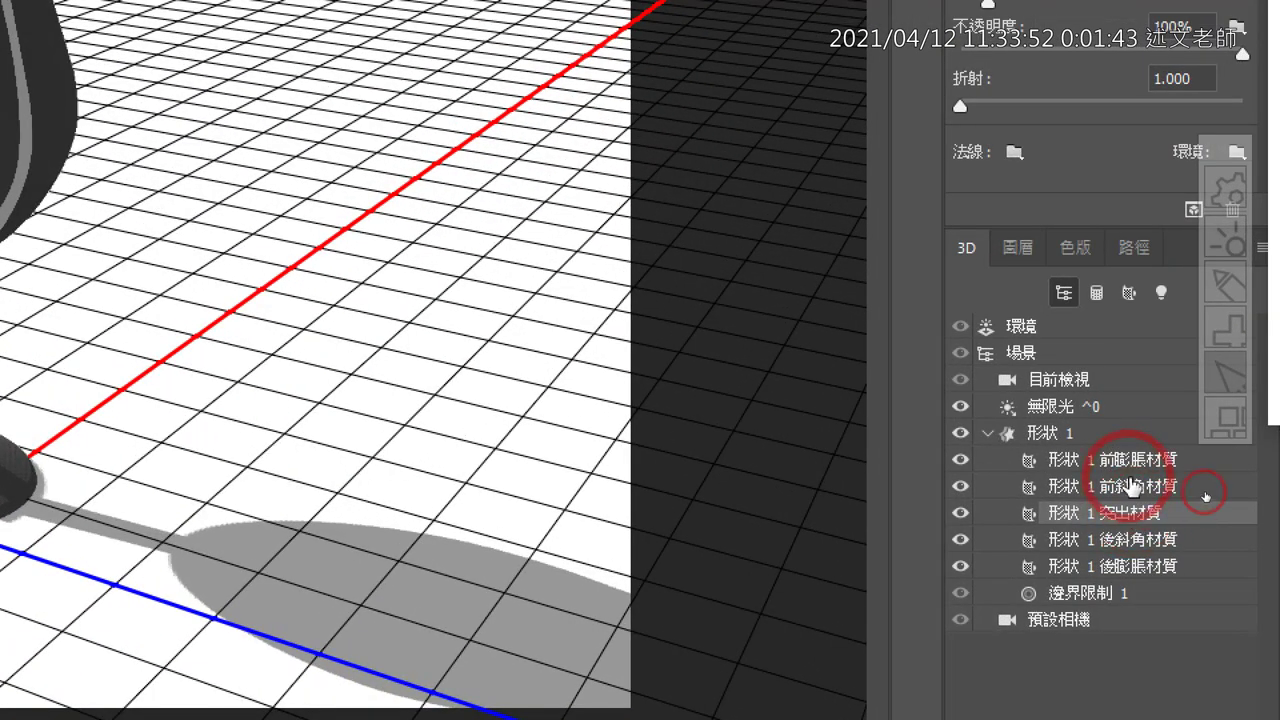
left_click(1130, 460, "ctrl")
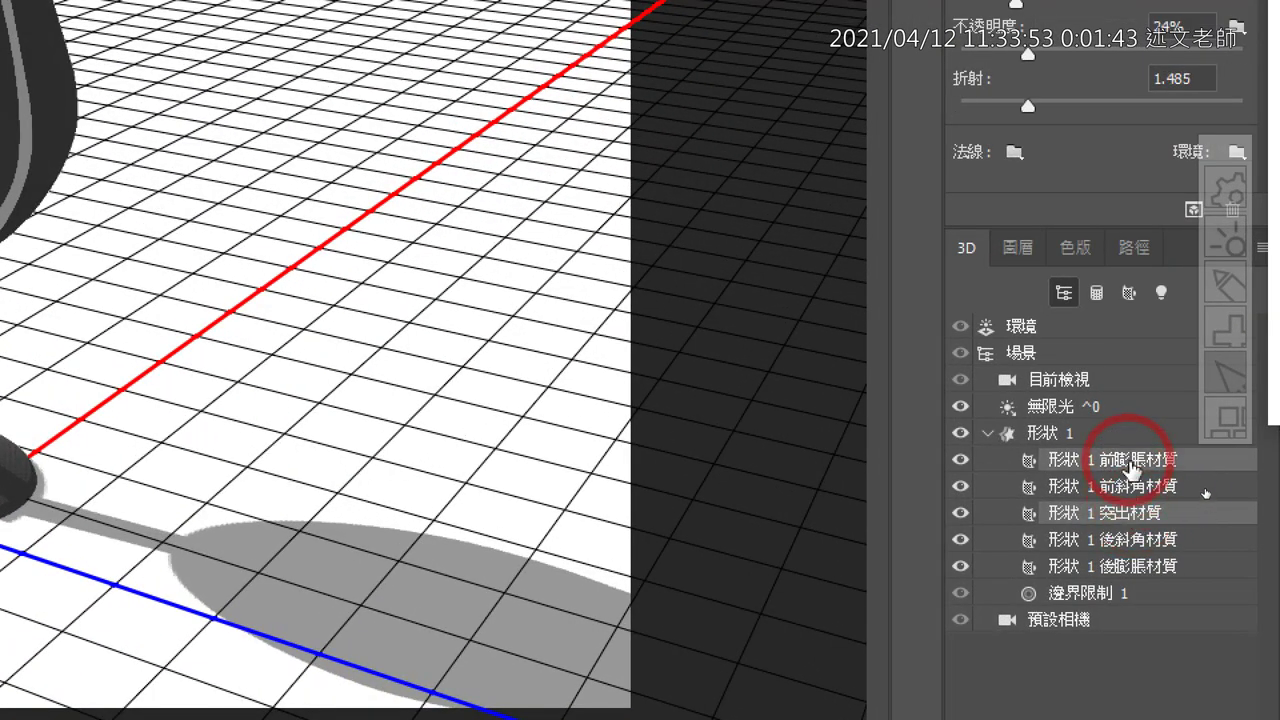
left_click(1157, 563, "ctrl")
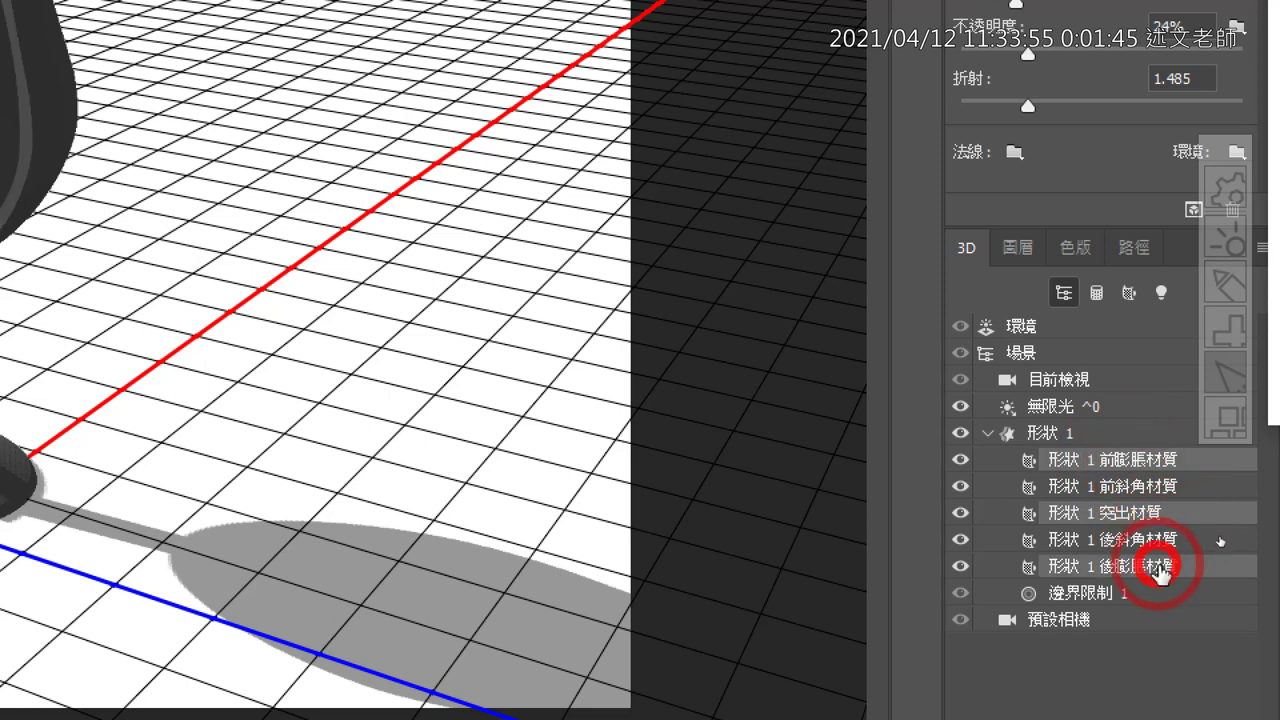
left_click(1165, 539, "ctrl")
left_click(1168, 488, "ctrl")
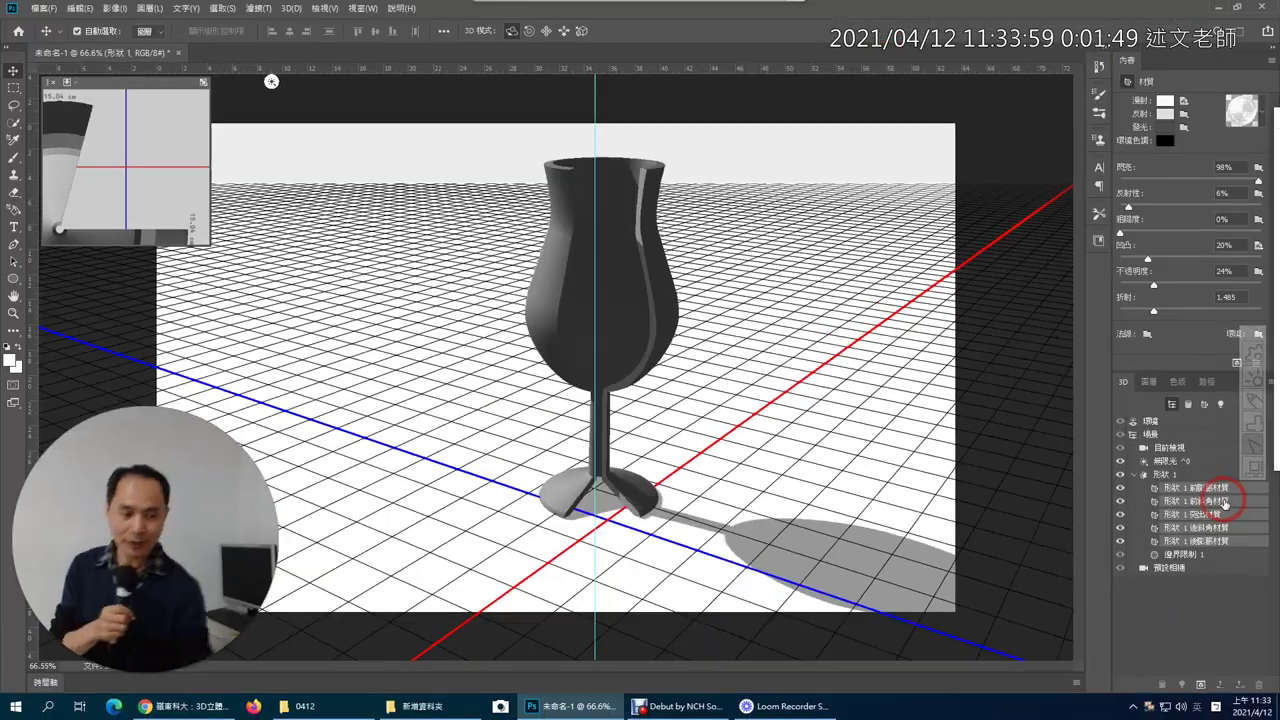
left_click(1245, 113)
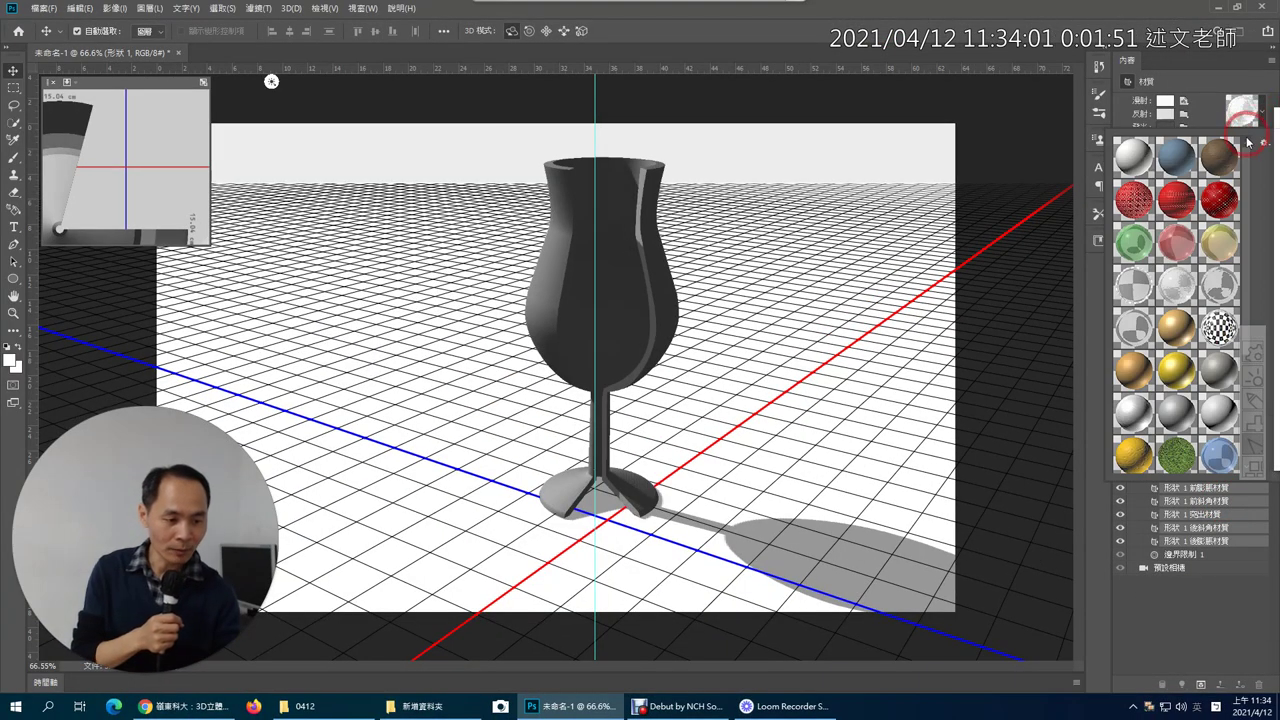
- Apply the light glass preset (24% opacity, 1.485 refraction) to all five selected materials
left_click(1178, 288)
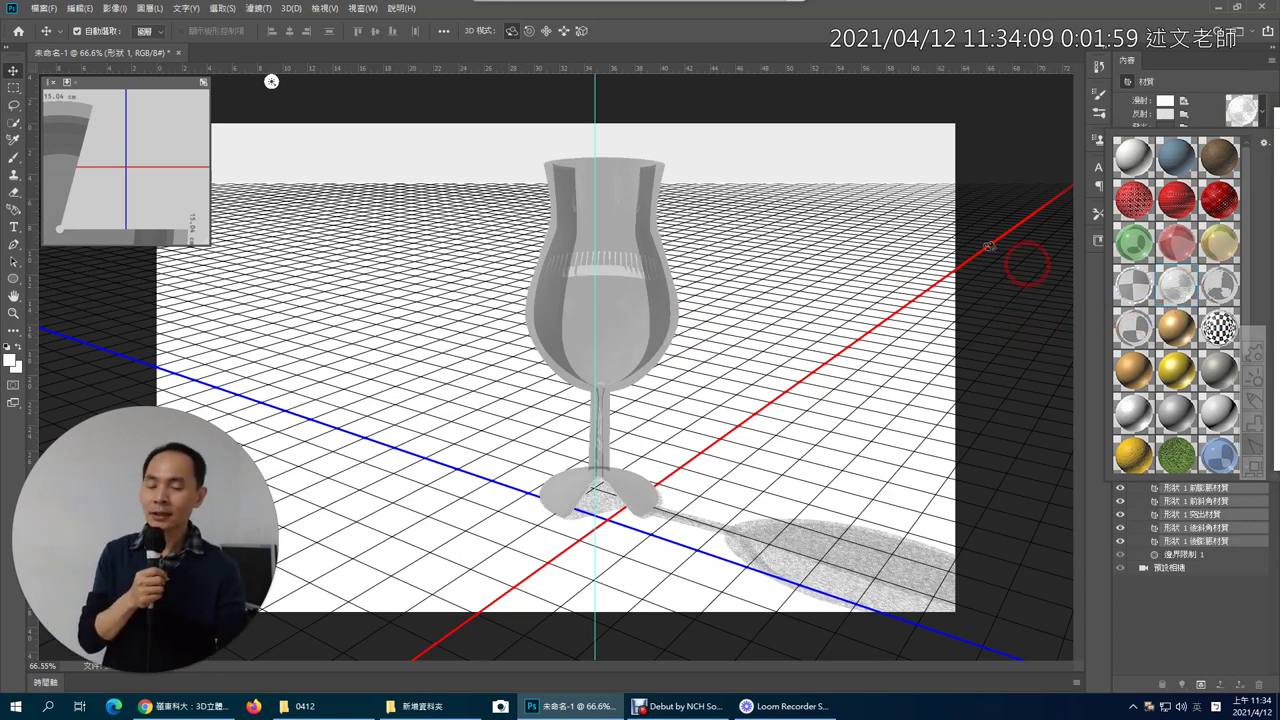
left_click(291, 8)
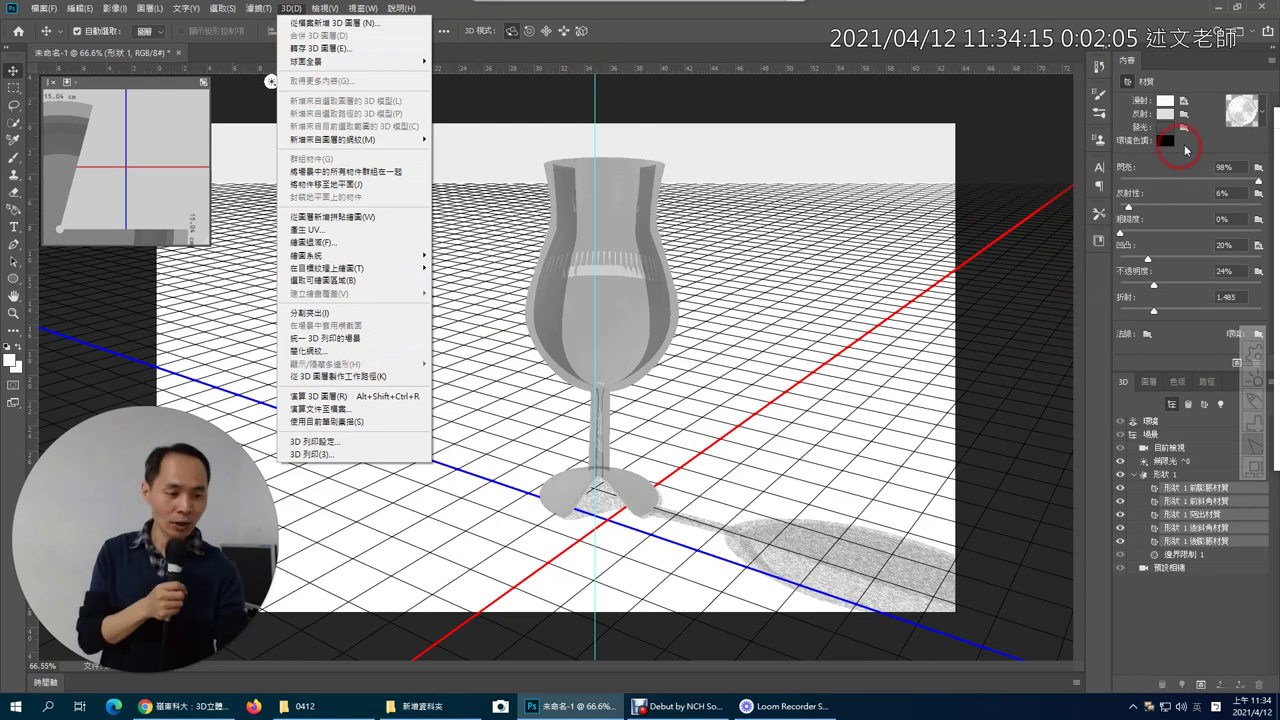
left_click(1263, 113)
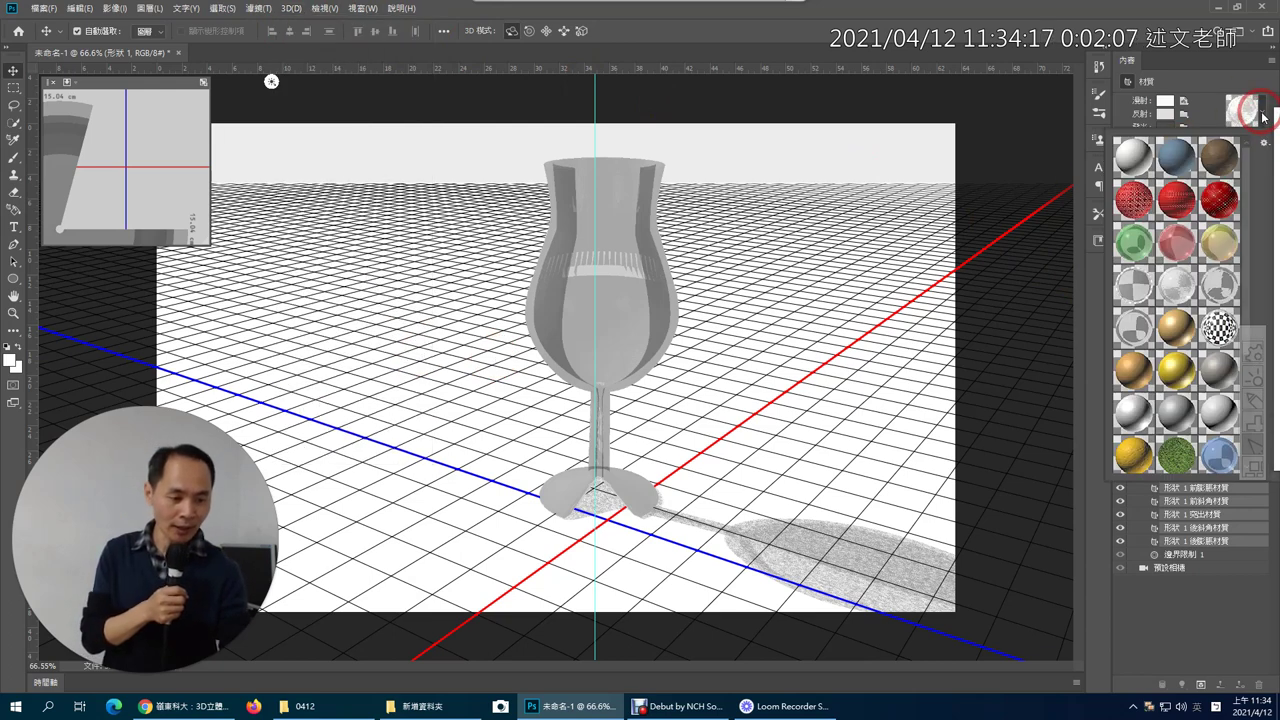
- Try the red textured, blue-grey, brown wood, chrome checkered and olive gold presets on the goblet
left_click(1133, 199)
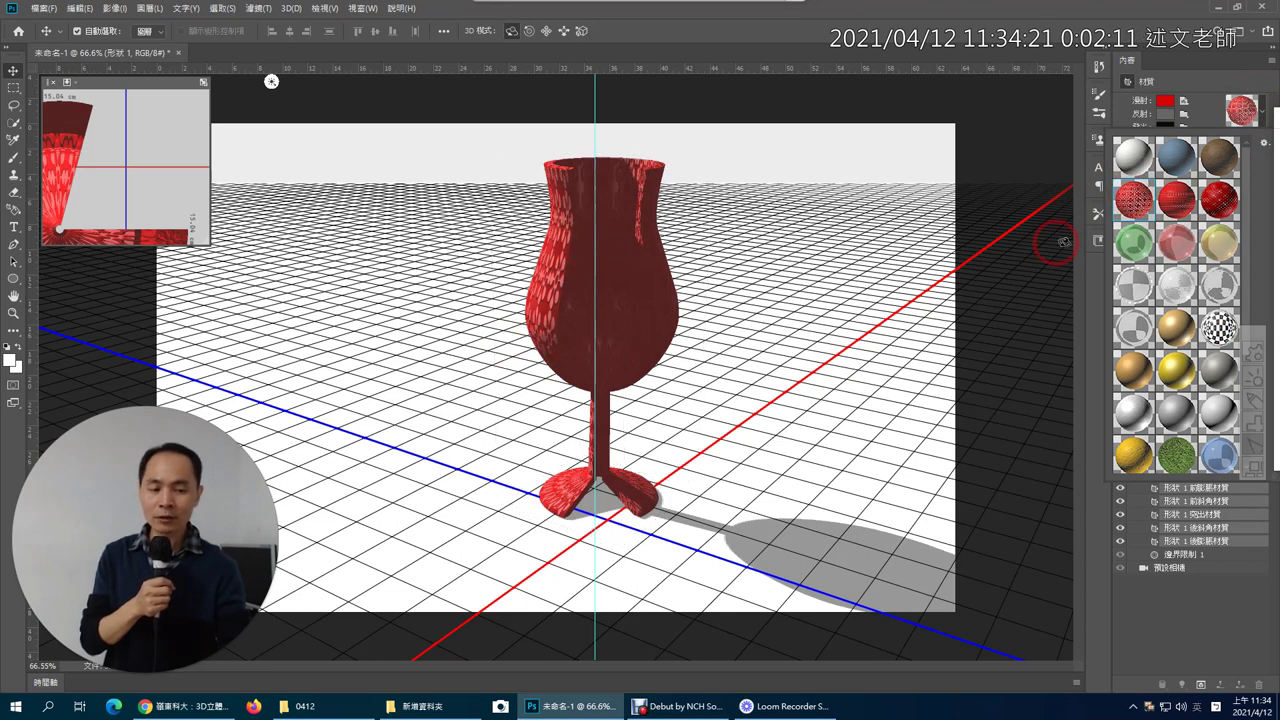
left_click(1177, 158)
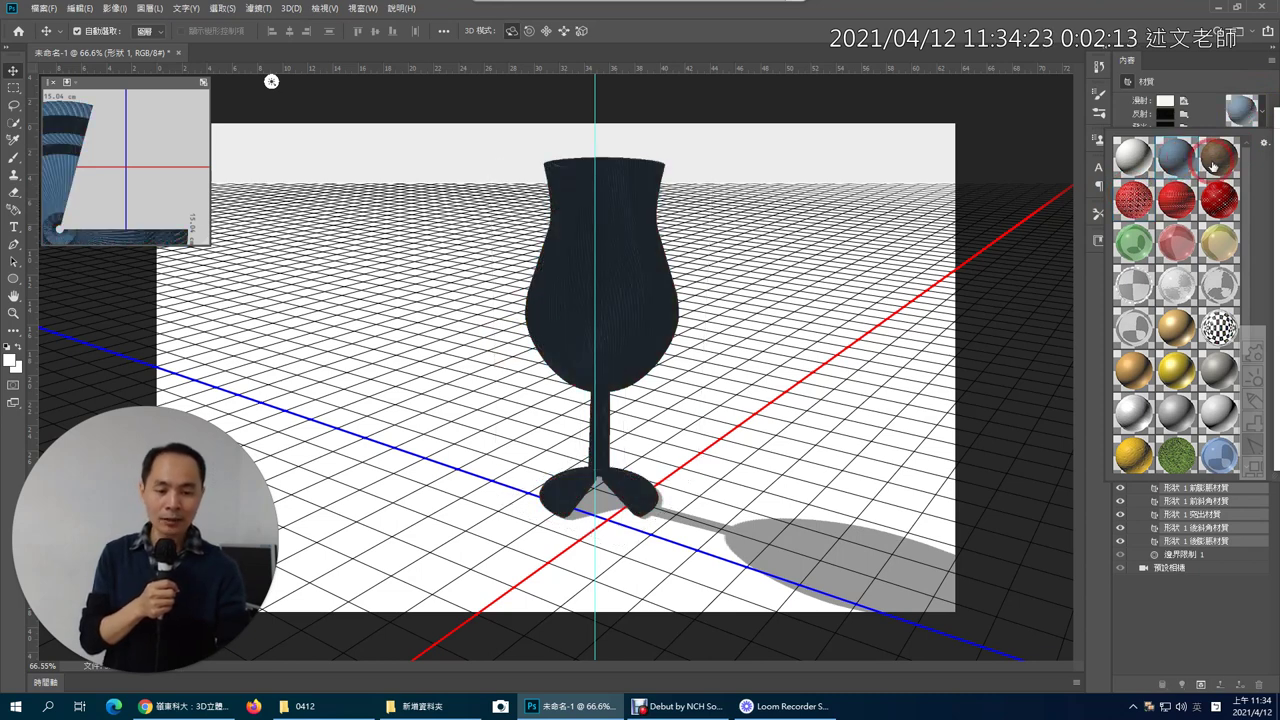
left_click(1213, 160)
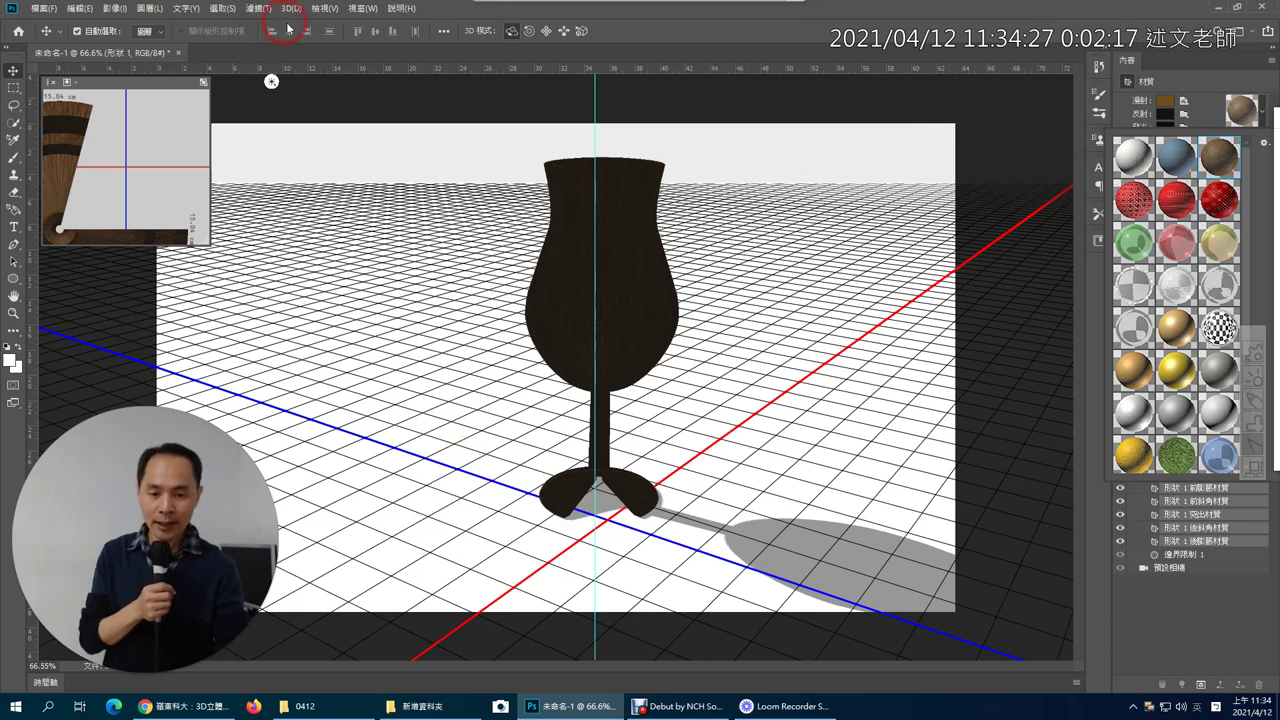
left_click(1218, 326)
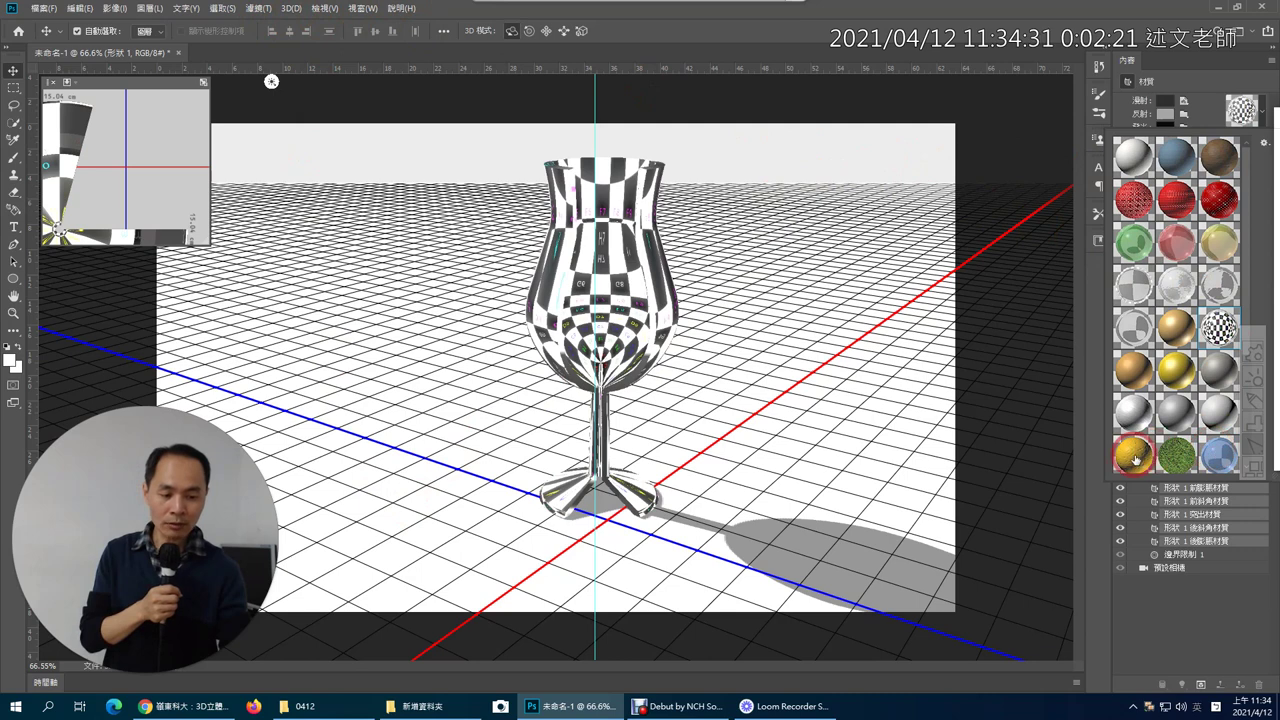
left_click(1168, 443)
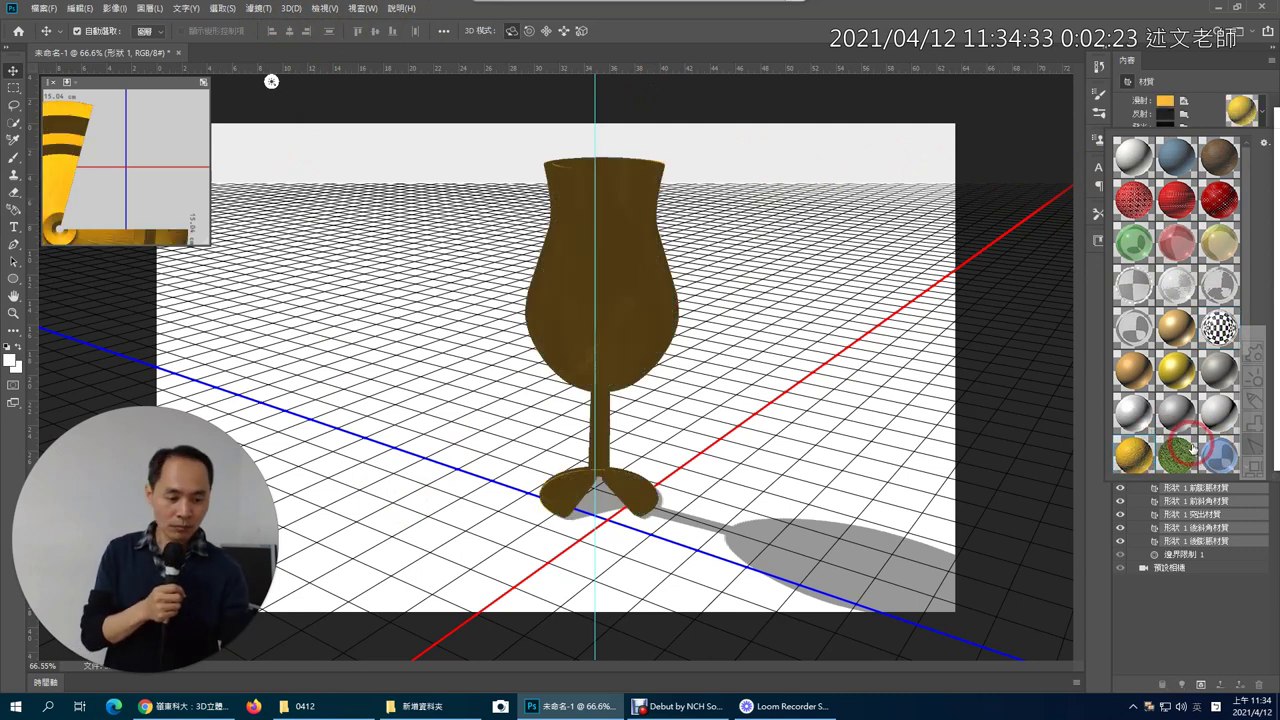
scroll(1180, 400, "down", 2)
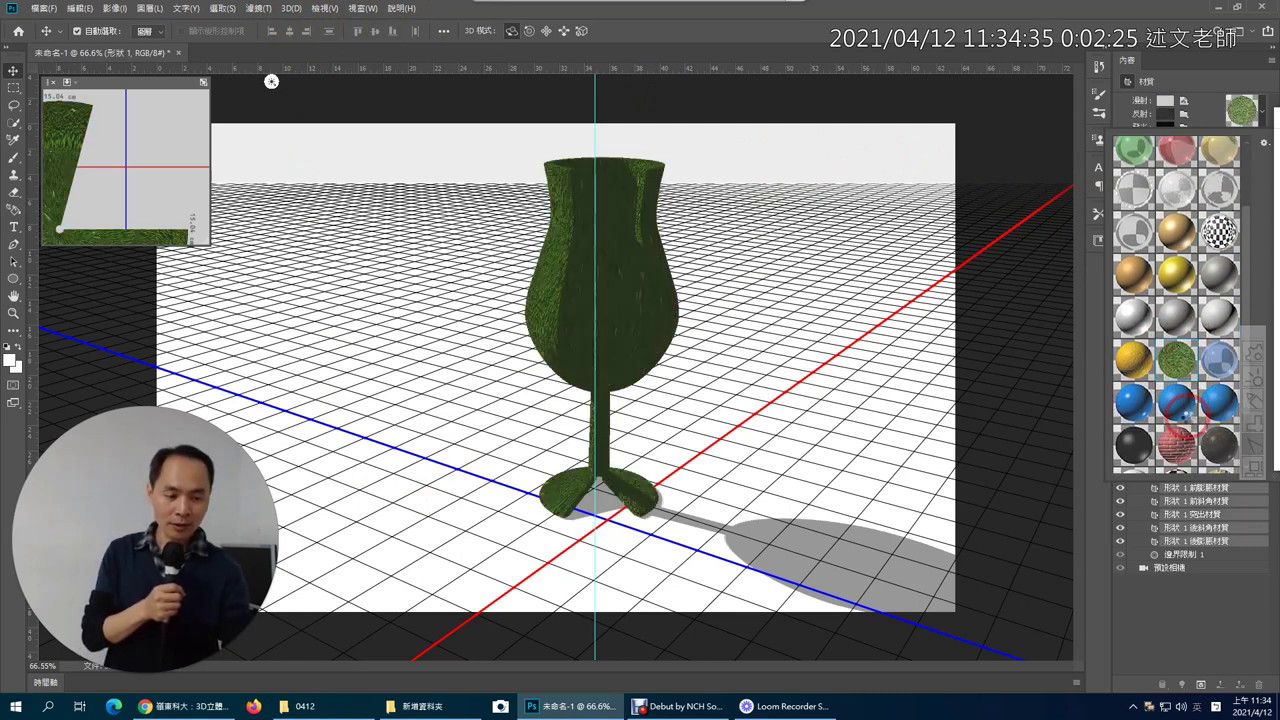
- Try dark red striped, glossy blue and glossy black presets, ending on light grey translucent glass
left_click(1177, 445)
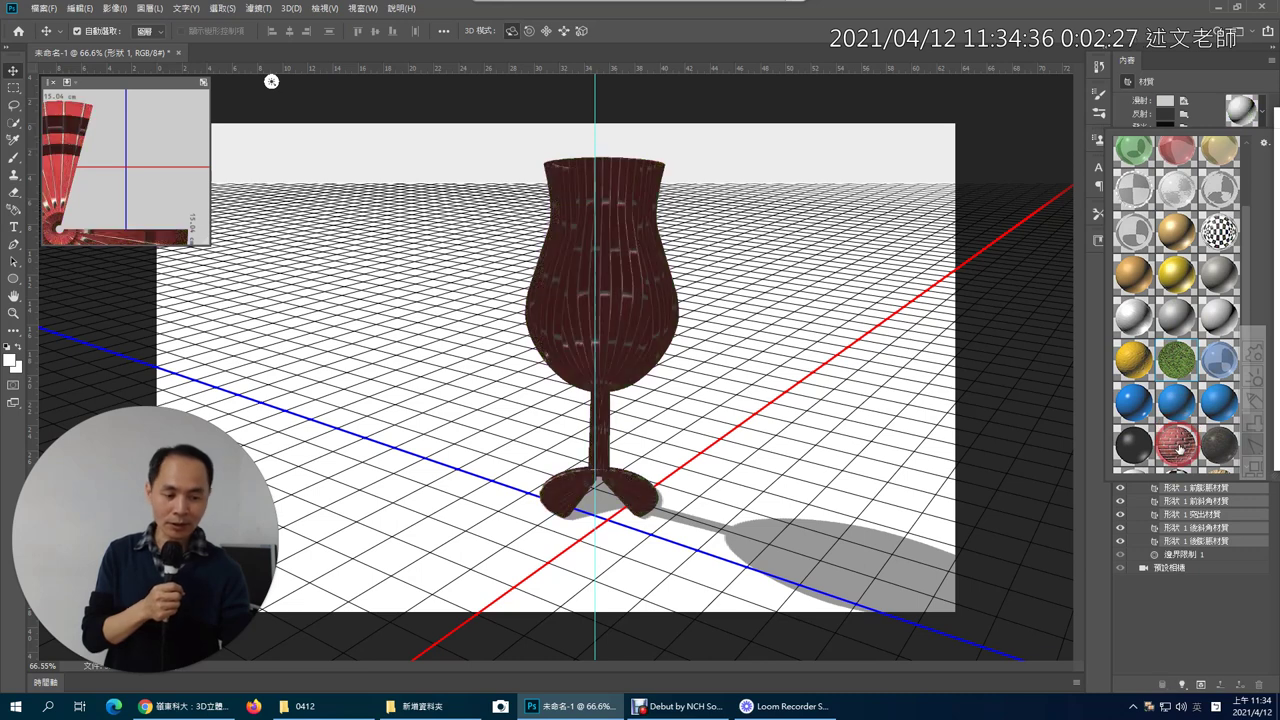
left_click(1167, 402)
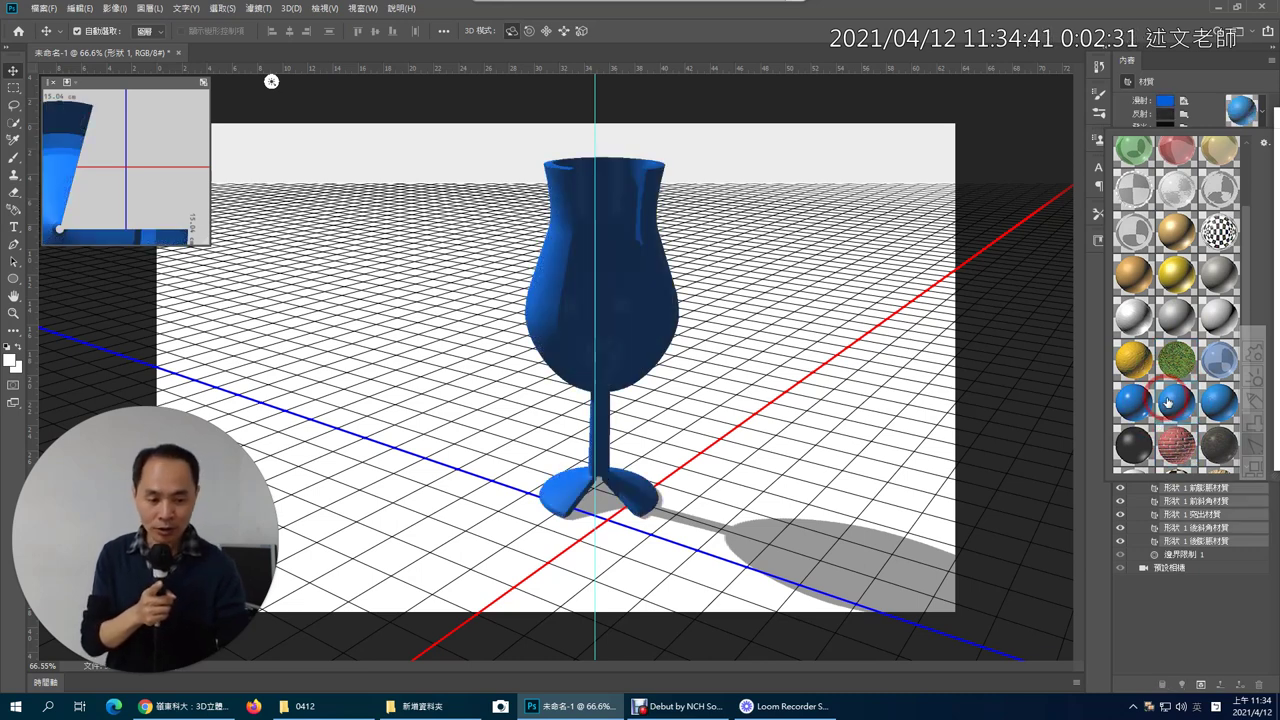
left_click(1219, 445)
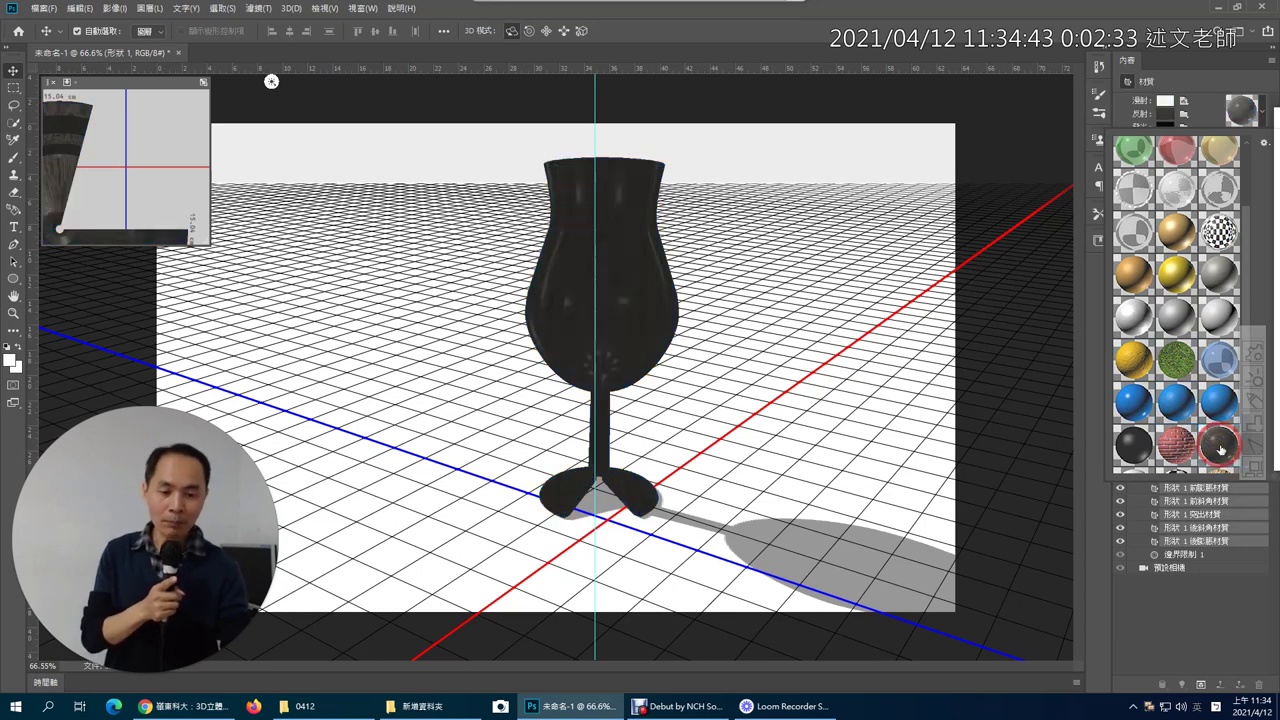
left_click(1219, 360)
left_click(1176, 188)
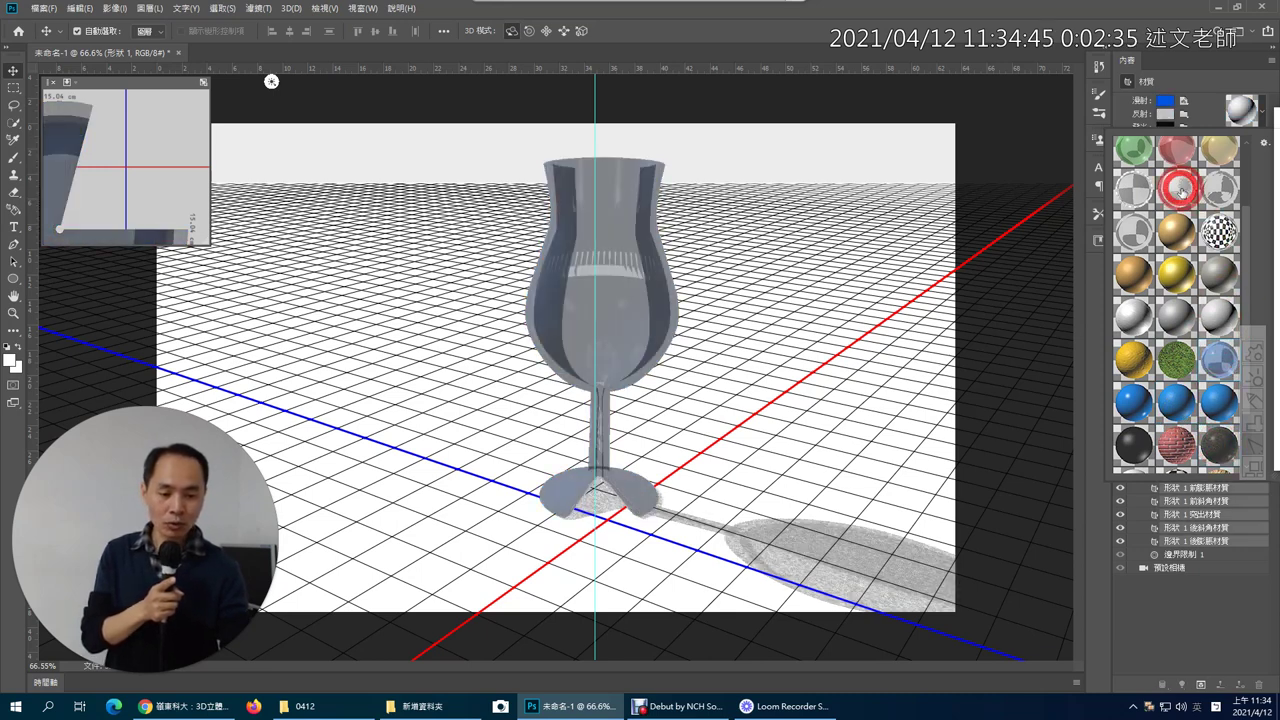
left_click(590, 76)
- Render the goblet with 3D > 渲染 3D 圖層 and dismiss the resulting crash report
left_click(291, 10)
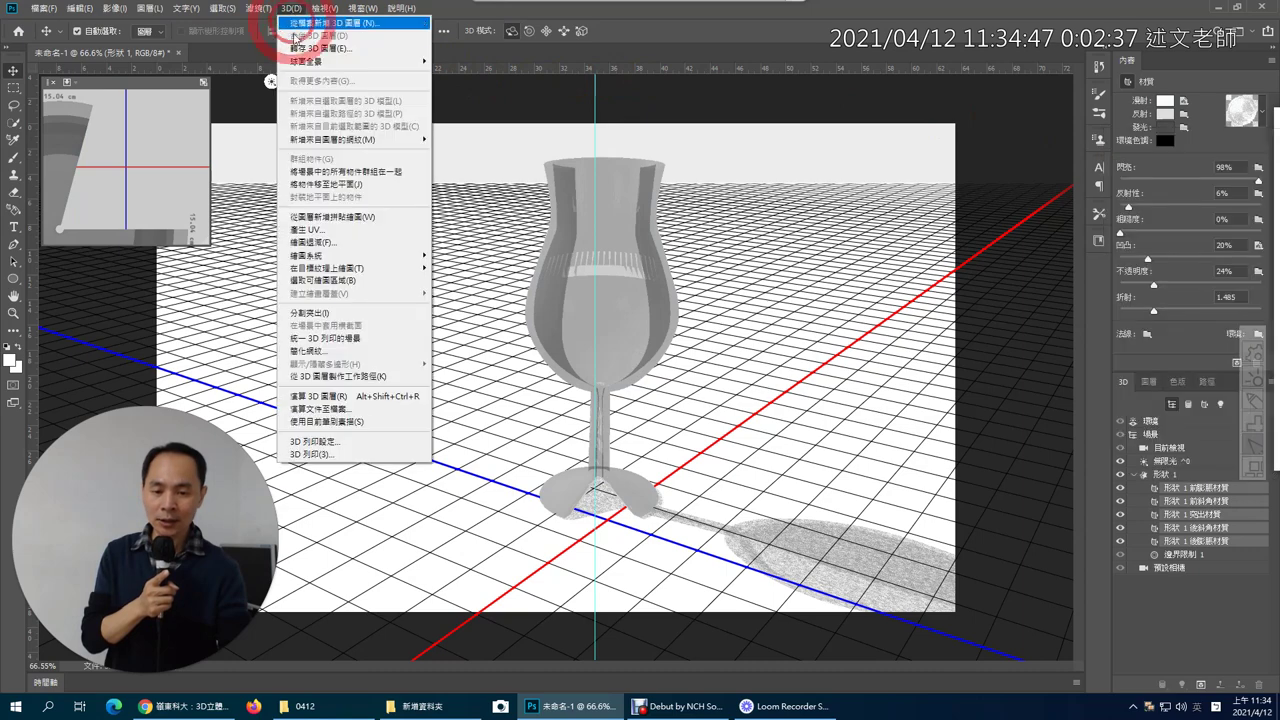
left_click(368, 395)
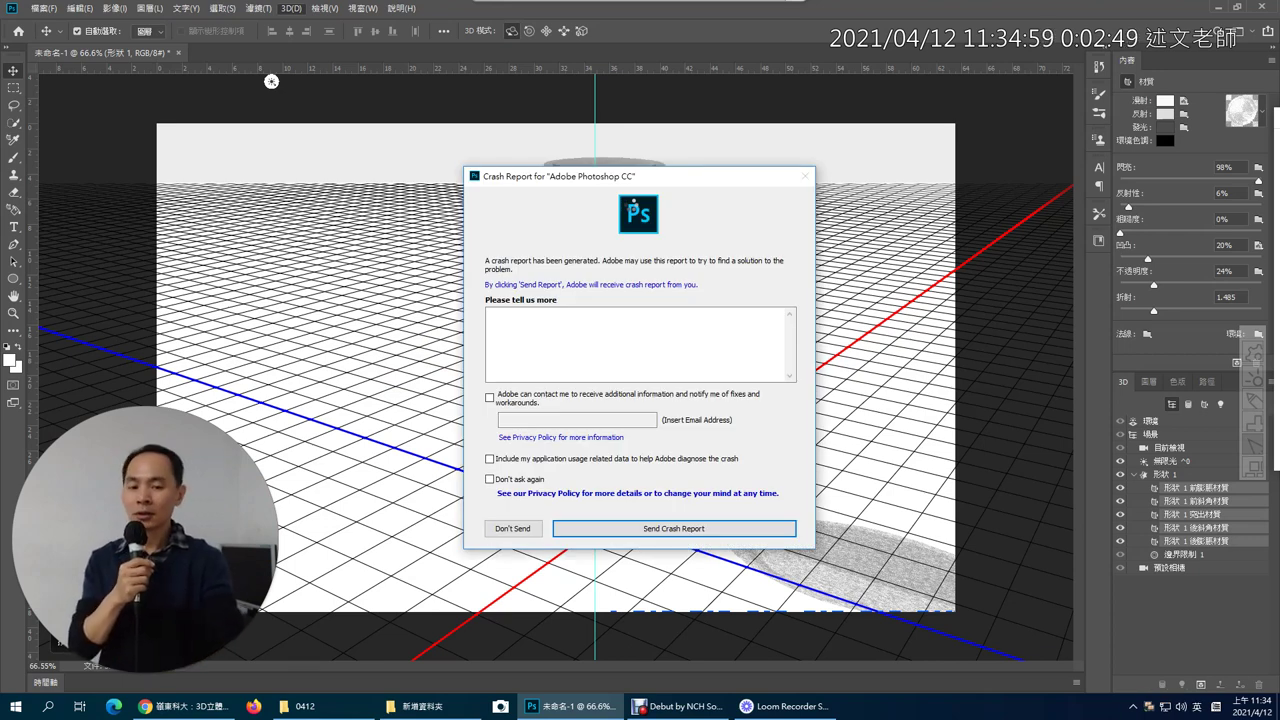
left_click(803, 177)
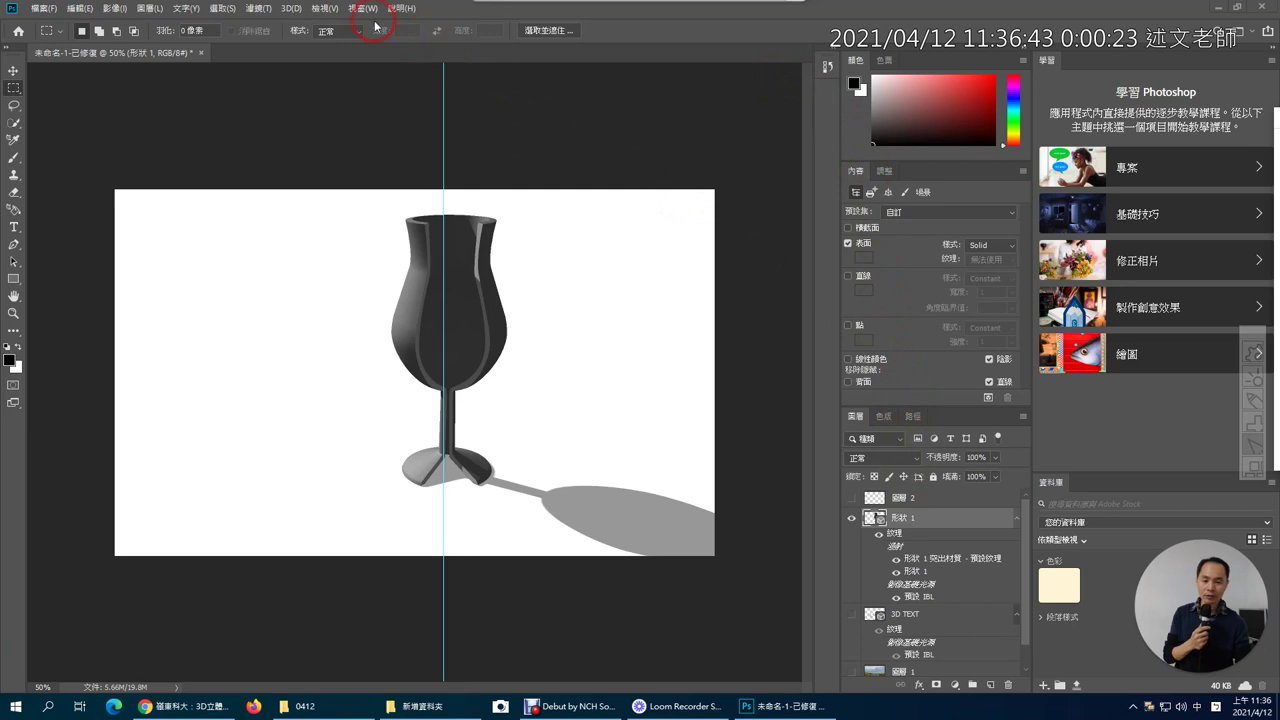
- Show the 3D panel from the 視窗 (Window) menu, listing the goblet's environment, light, camera and materials
left_click(360, 10)
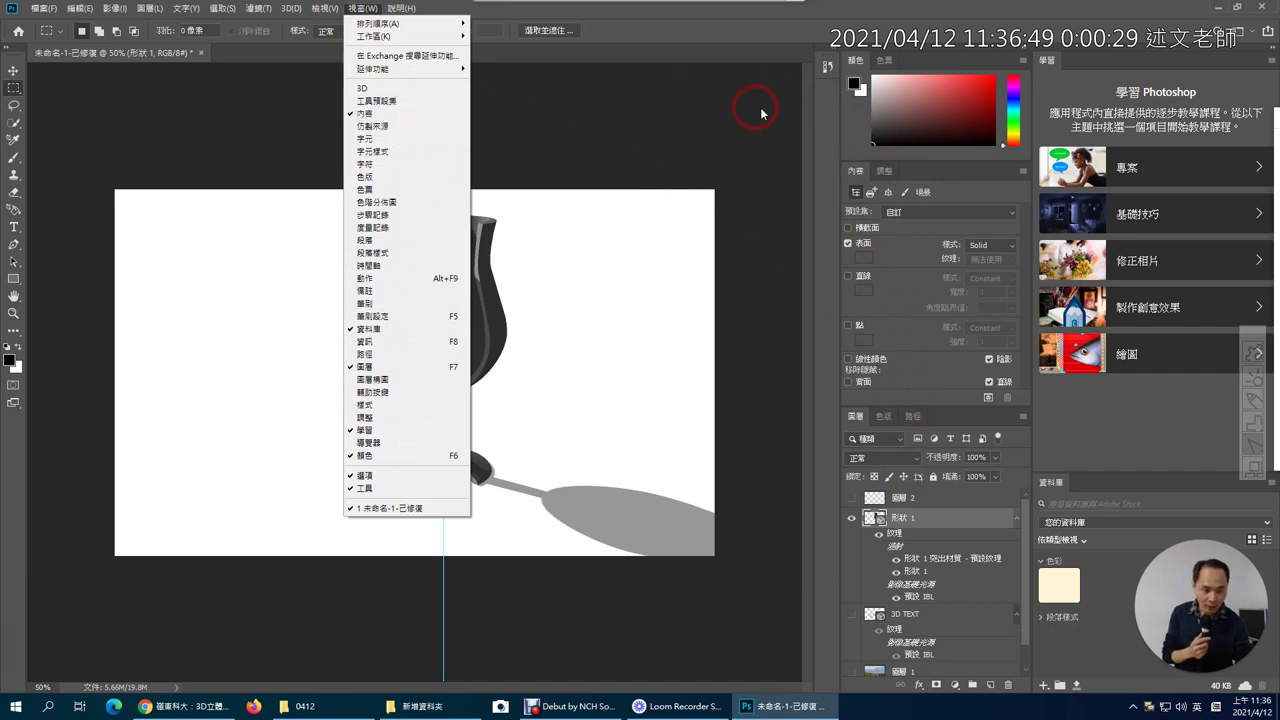
left_click(858, 173)
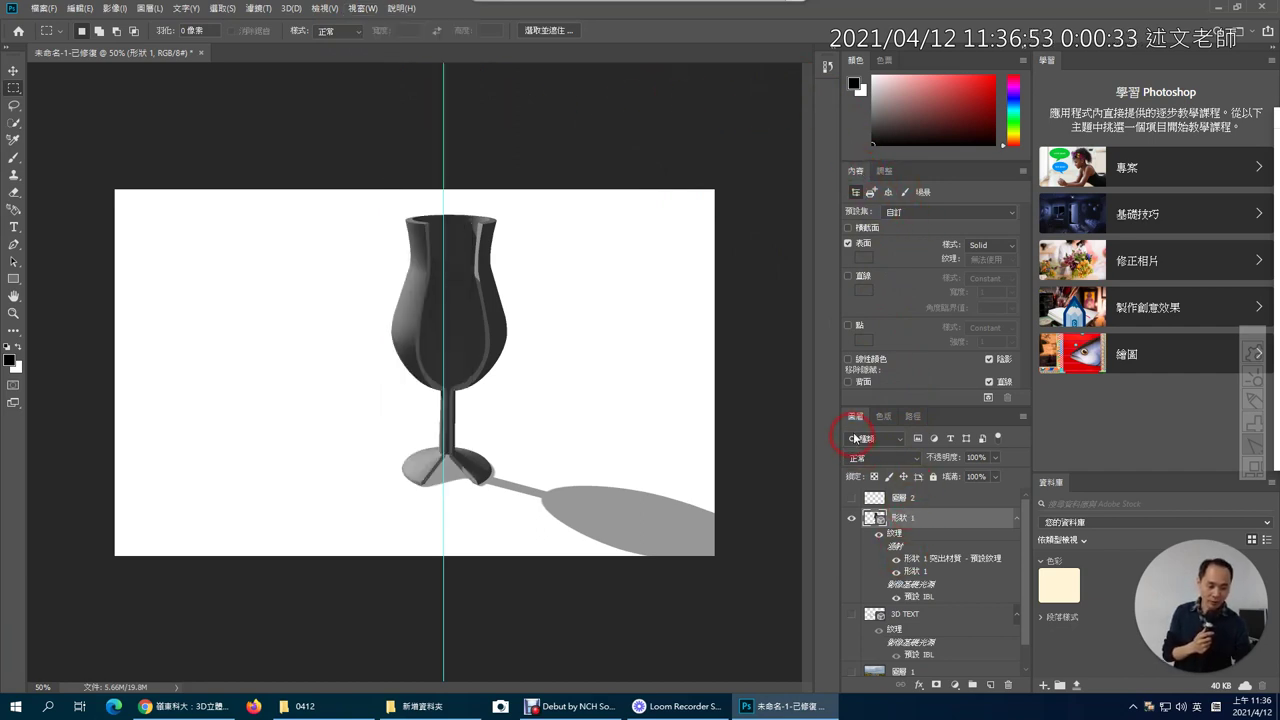
left_click(362, 8)
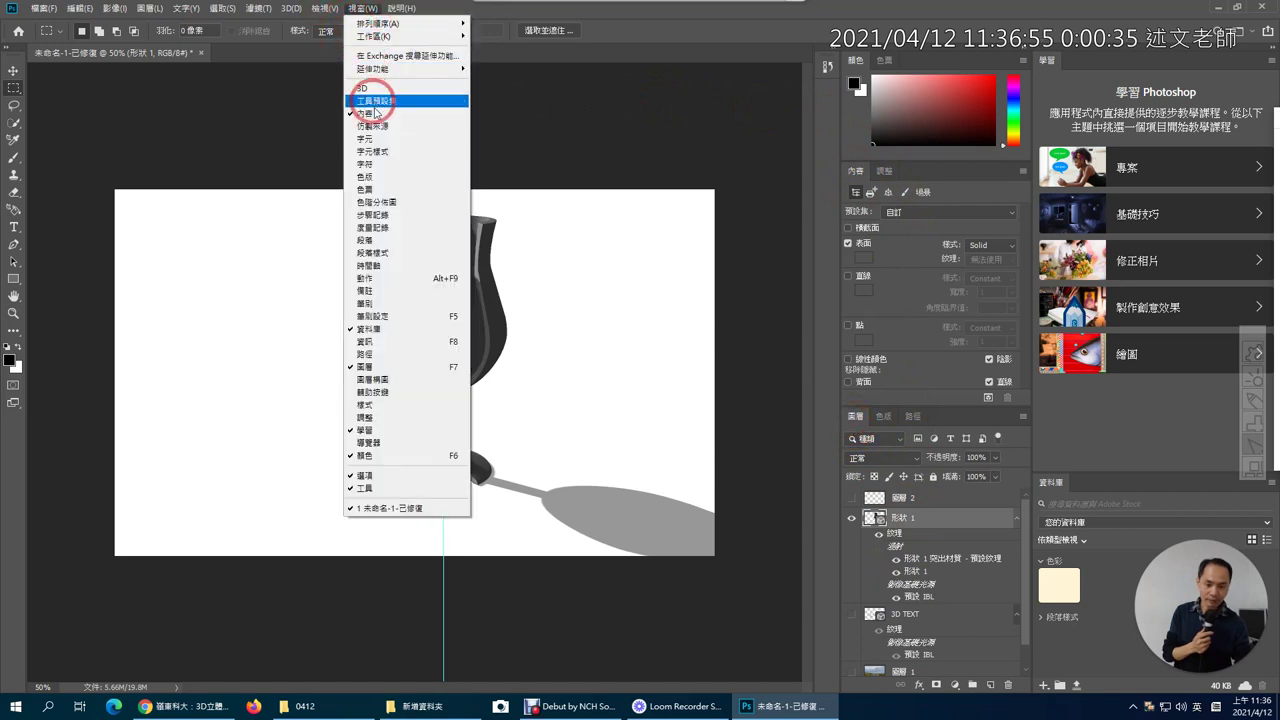
left_click(380, 88)
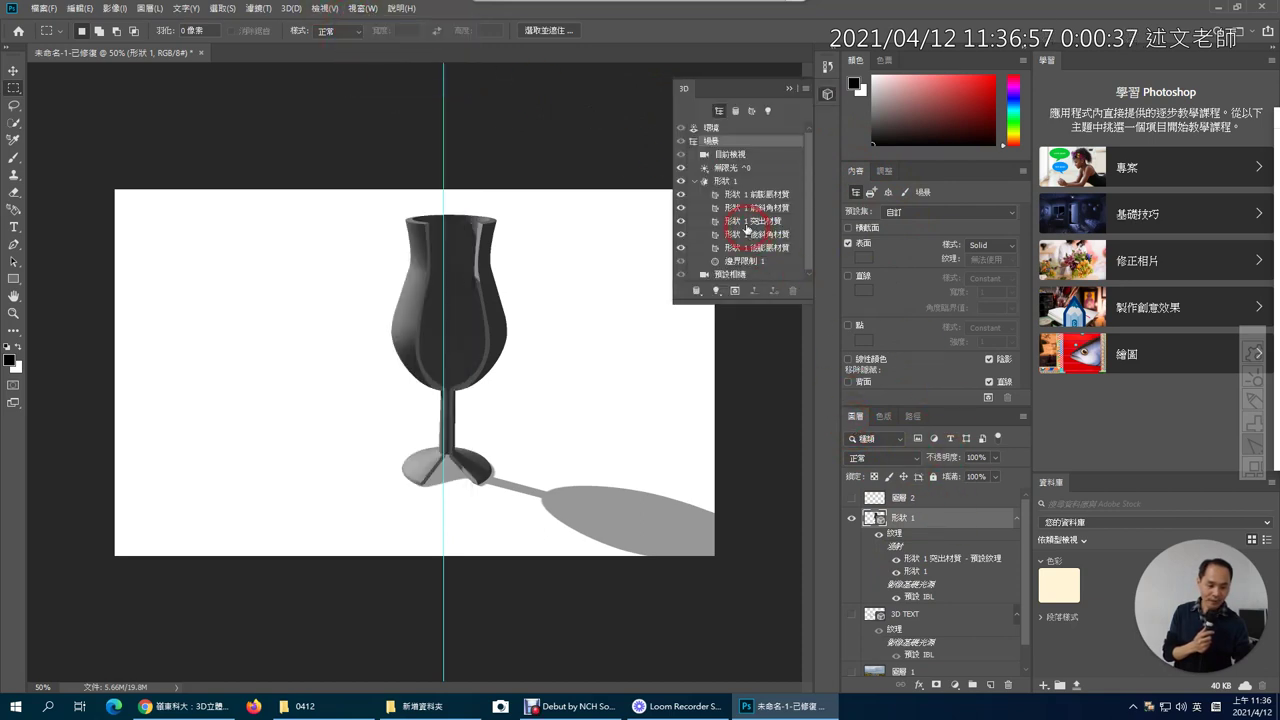
- Review the front inflation, back inflation and extrusion material settings and glance at the preset list
left_click(738, 196)
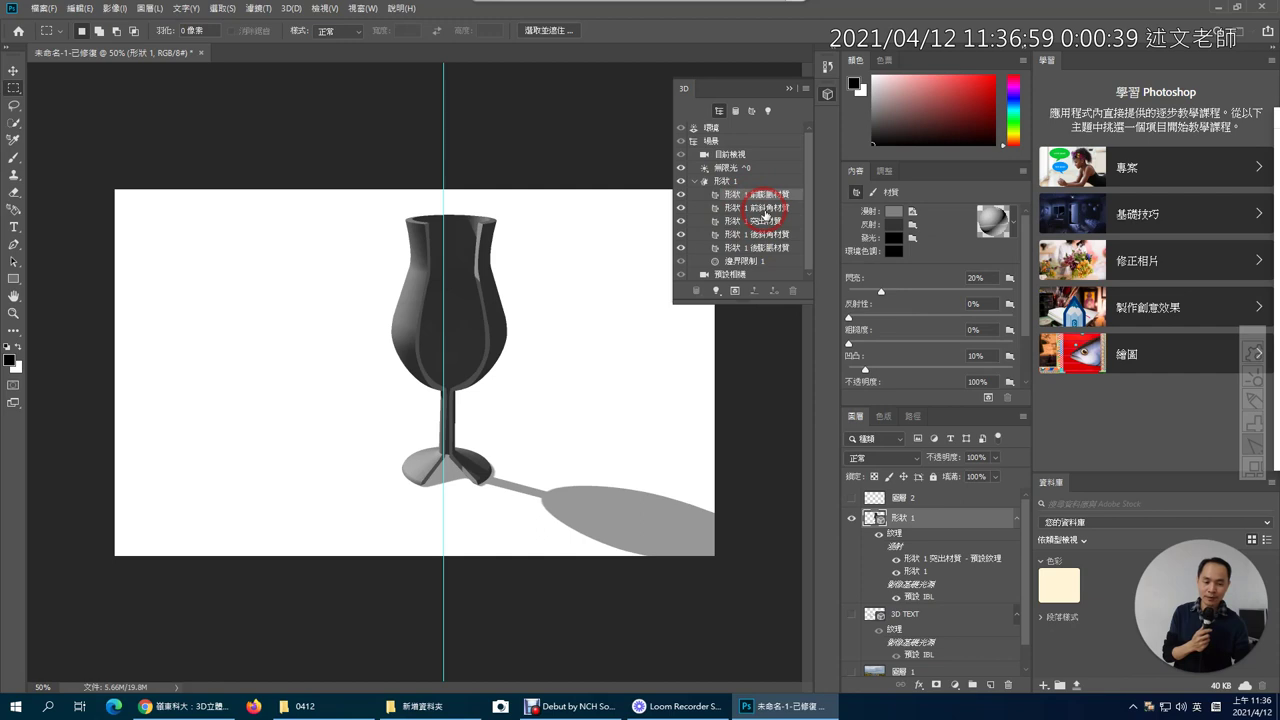
left_click(765, 208)
left_click(769, 234)
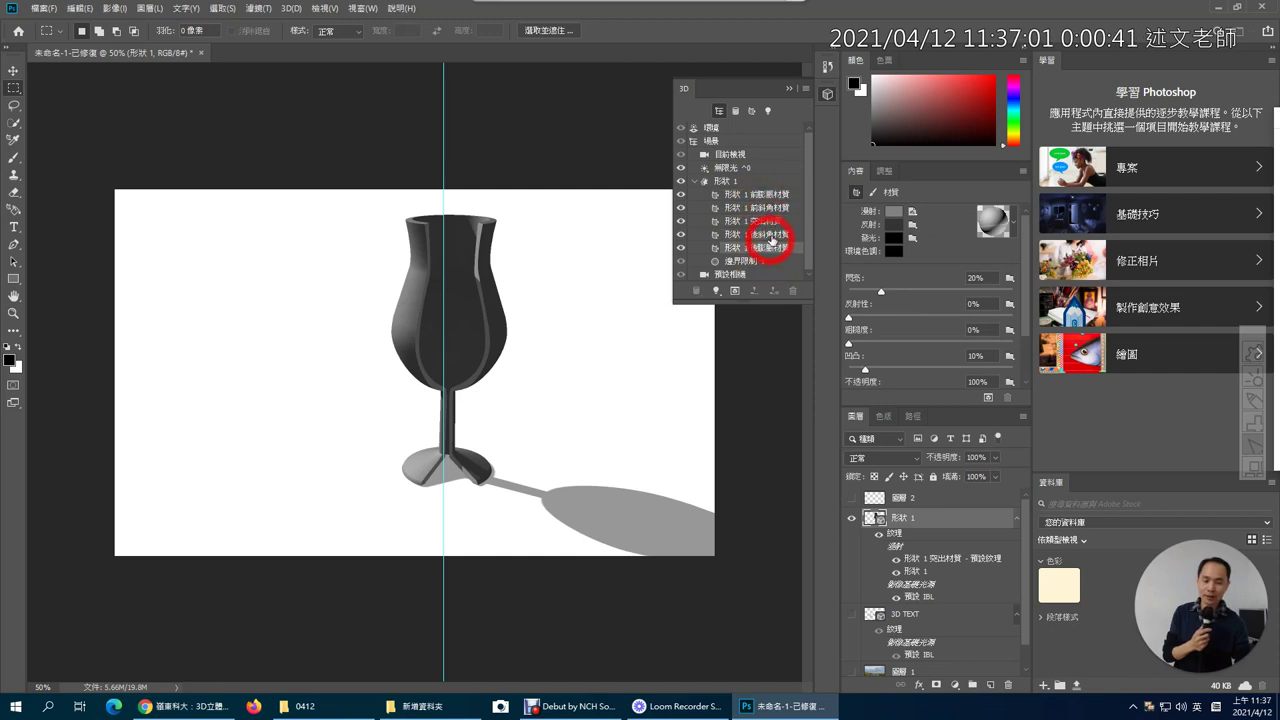
left_click(772, 221)
left_click(771, 197)
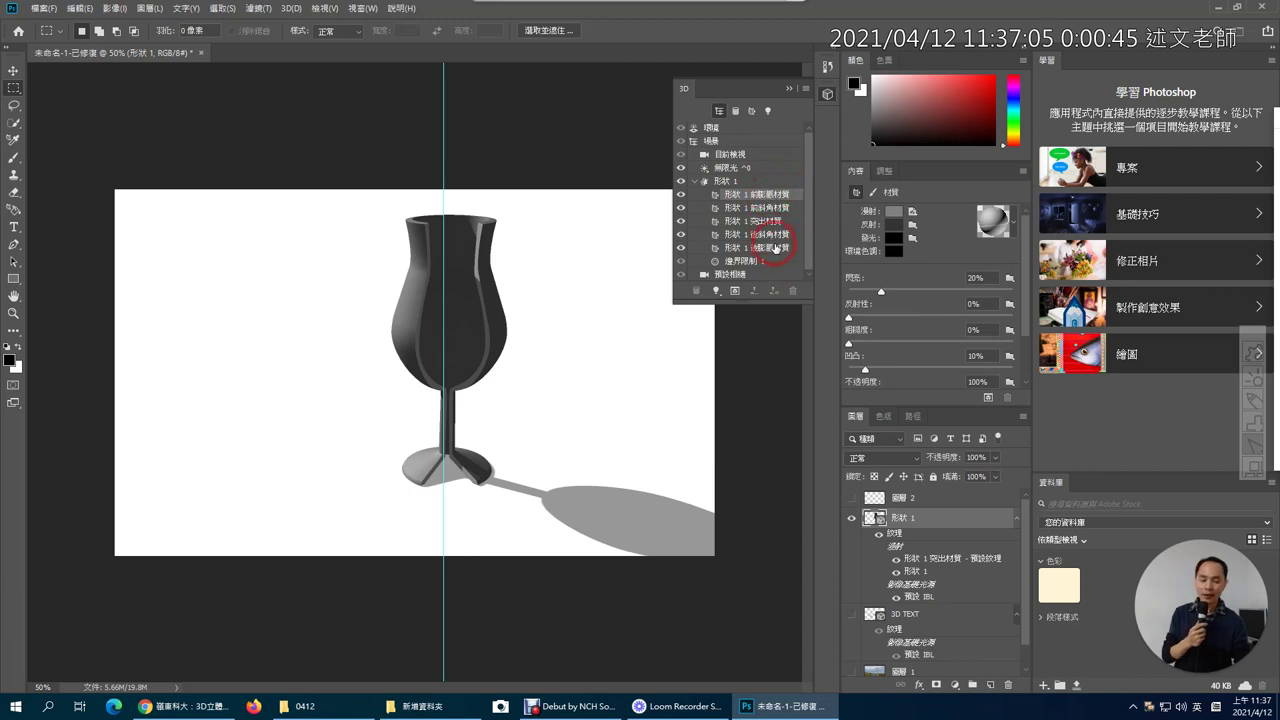
left_click(1017, 221)
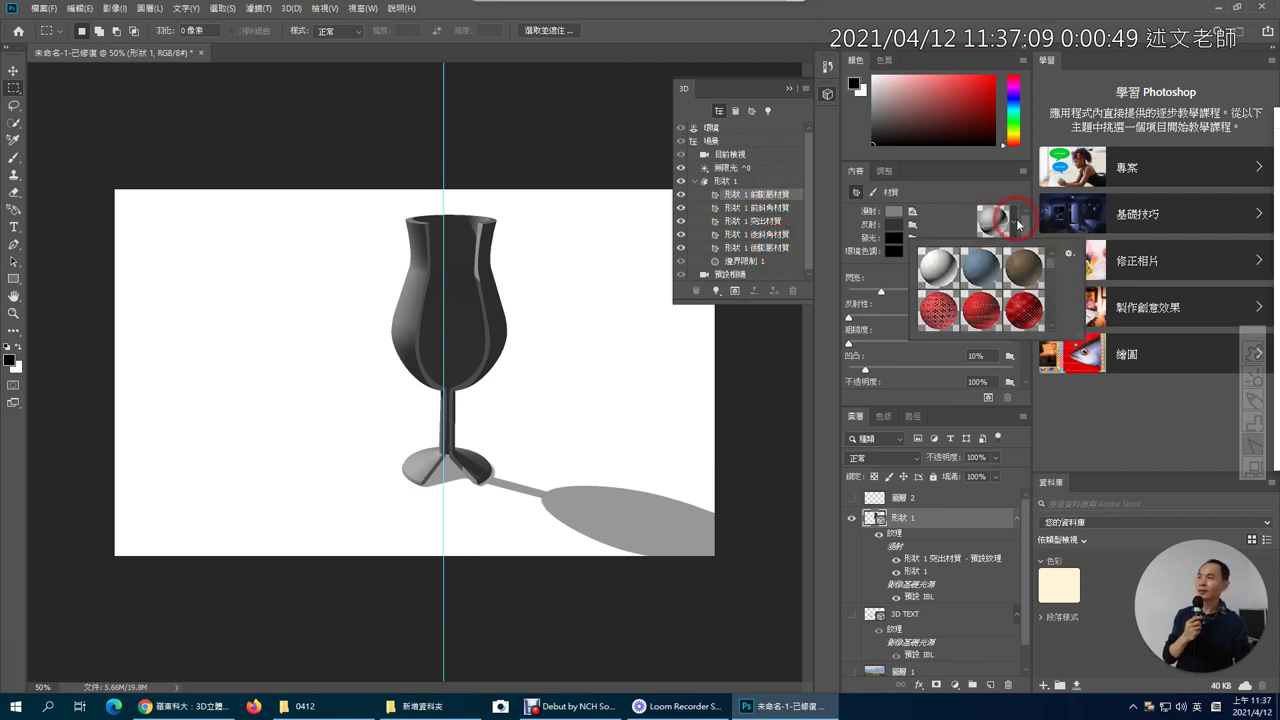
left_click(914, 219)
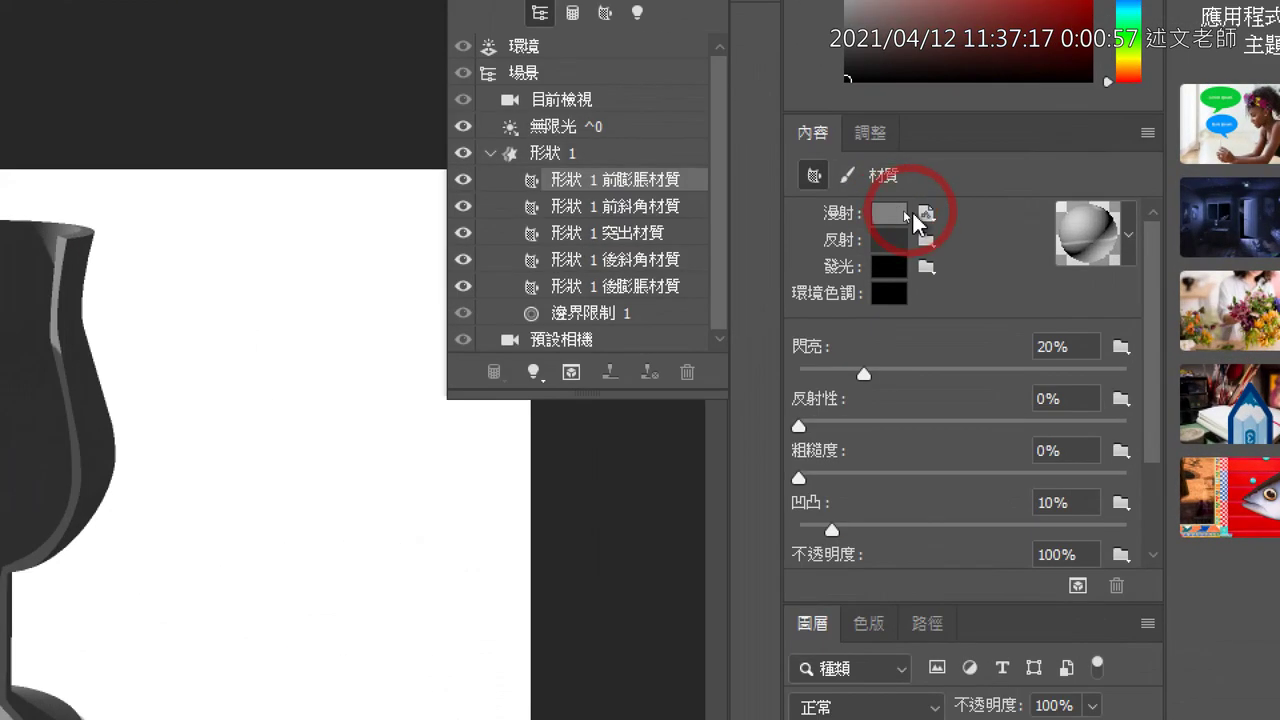
- Set the diffuse colour of all five goblet materials to light red RGB 251/97/97
left_click(650, 286, "shift")
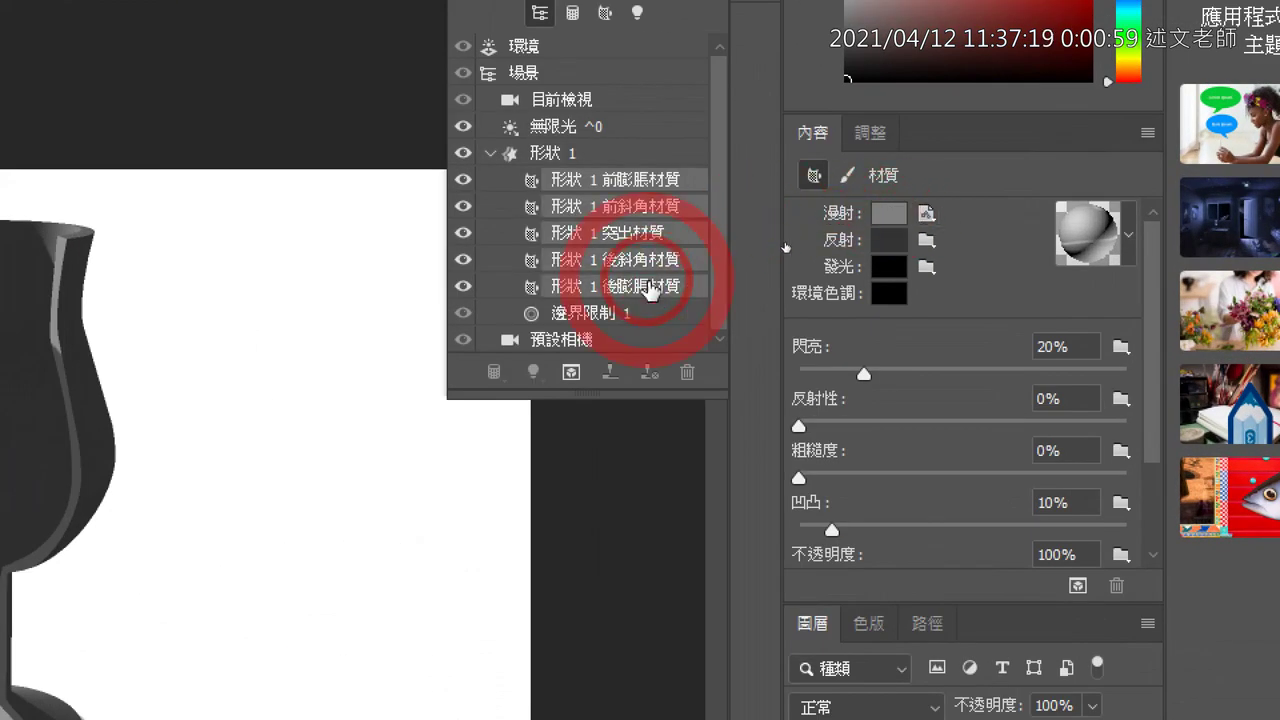
left_click(889, 214)
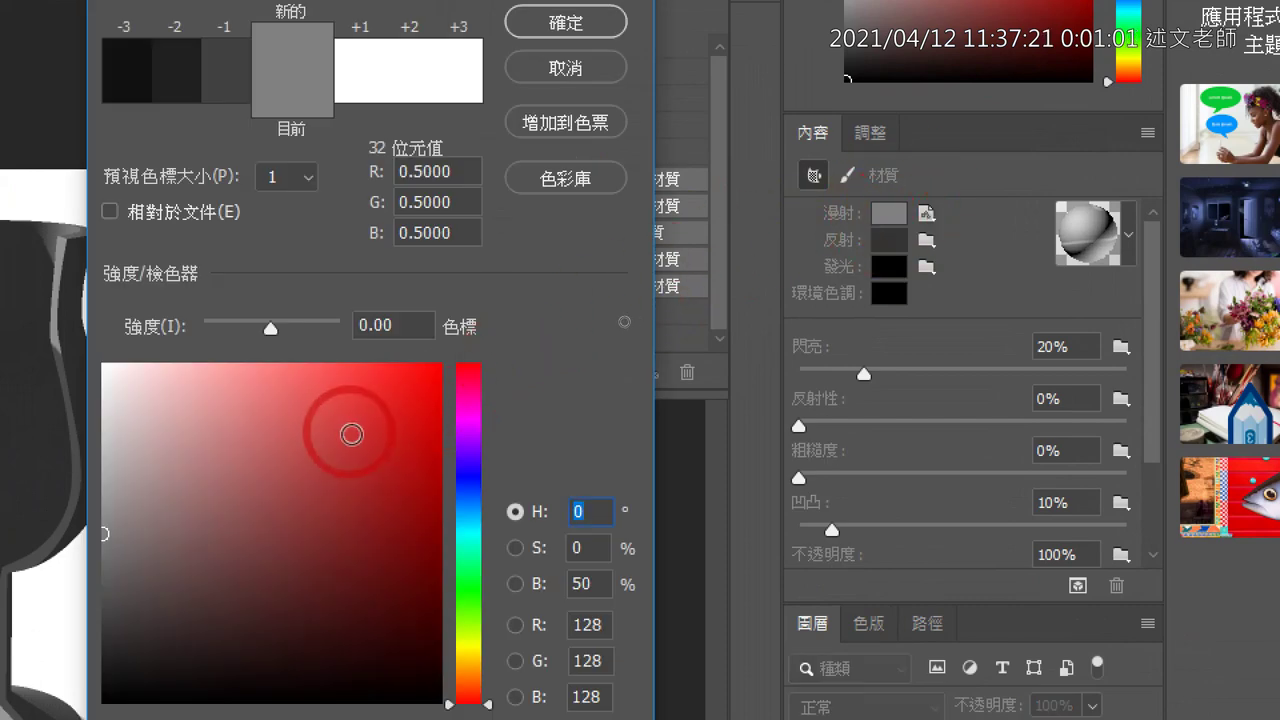
mouse_move(343, 429)
left_mouse_down()
mouse_move(333, 372)
mouse_move(314, 366)
left_mouse_up()
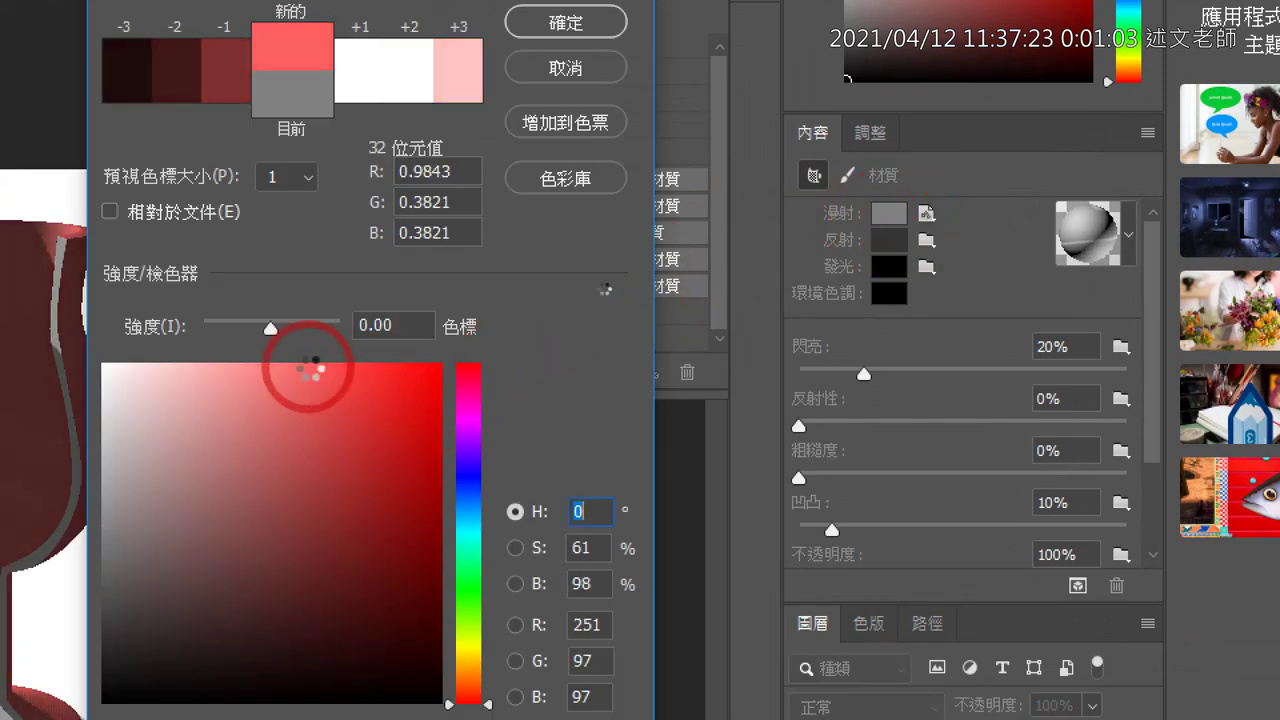
left_click(533, 100)
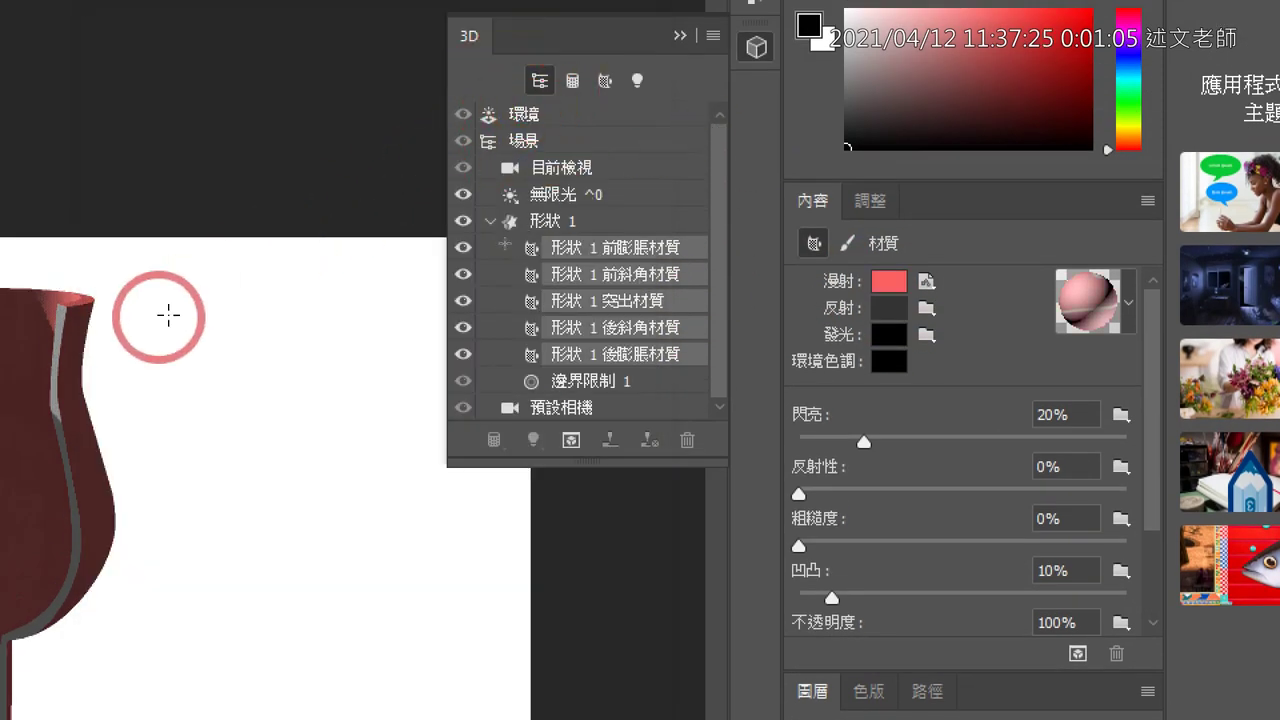
left_click(160, 438)
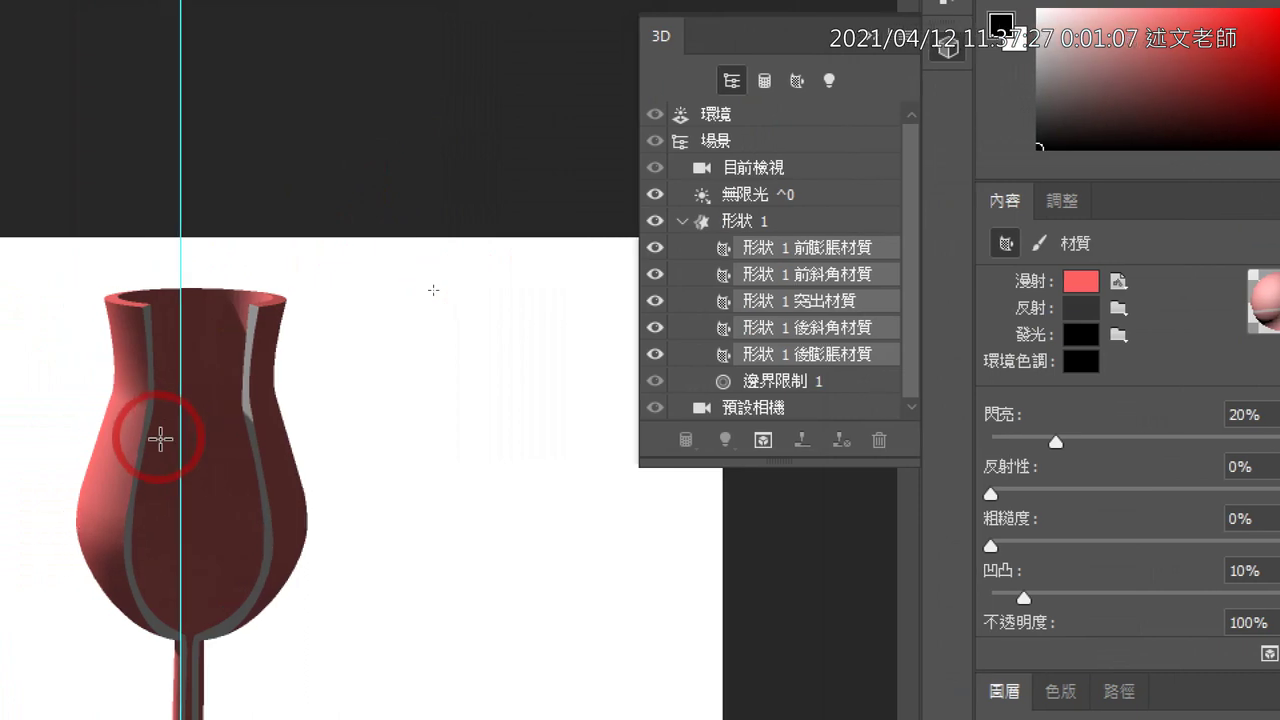